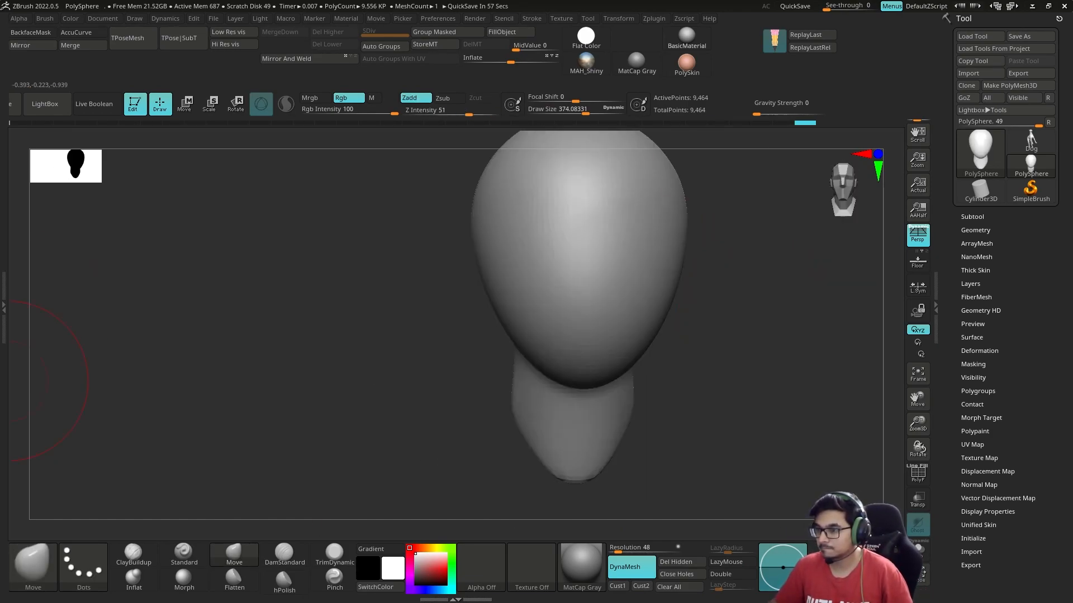
Shape the base head and block in the nose, brow and cheeks with the Move and ClayBuildup brushes
drag(8, 383, 167, 494)
mouse_move(651, 350)
mouse_down()
mouse_move(618, 390)
mouse_move(575, 311)
mouse_move(596, 300)
mouse_move(447, 425)
mouse_up()
click(234, 554)
drag(659, 335, 488, 395)
mouse_move(391, 413)
mouse_down()
mouse_move(492, 413)
mouse_move(479, 419)
mouse_move(467, 373)
mouse_move(497, 358)
mouse_up()
click(134, 553)
click(234, 553)
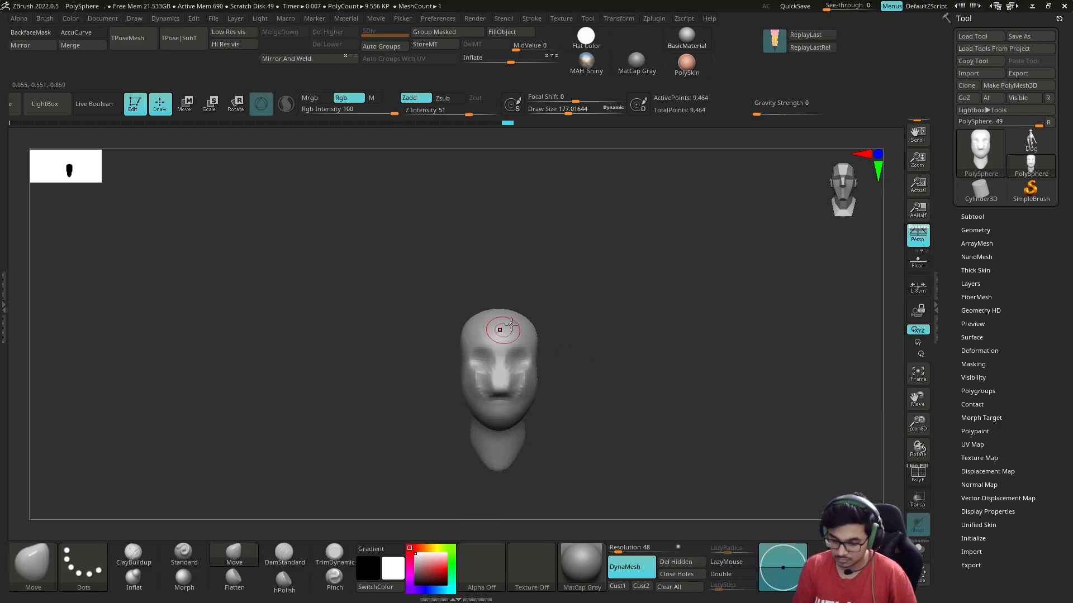
Reshape the cranium and jaw outline with the Move brush and open the perspective camera settings
drag(551, 313, 569, 337)
mouse_move(518, 430)
mouse_down()
mouse_move(553, 429)
mouse_move(496, 428)
mouse_move(560, 361)
mouse_up()
click(134, 18)
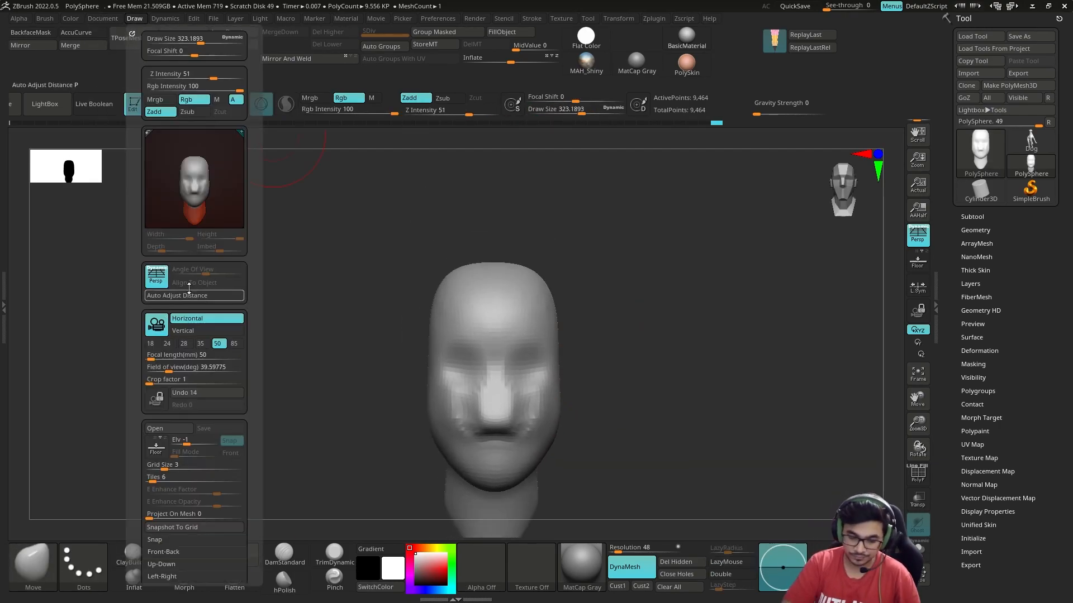
Pull tall ears up from the sides of the head and form the face and neck profile
mouse_move(579, 310)
mouse_down()
mouse_move(661, 311)
mouse_move(618, 366)
mouse_move(661, 268)
mouse_move(687, 302)
mouse_up()
key(w)
key(q)
mouse_move(687, 302)
mouse_down()
mouse_move(632, 318)
mouse_move(615, 347)
mouse_move(622, 309)
mouse_move(625, 346)
mouse_move(710, 356)
mouse_move(714, 417)
mouse_up()
drag(282, 532, 215, 528)
mouse_move(582, 286)
shift+mouse_down()
mouse_move(598, 308)
mouse_move(577, 353)
shift+mouse_up()
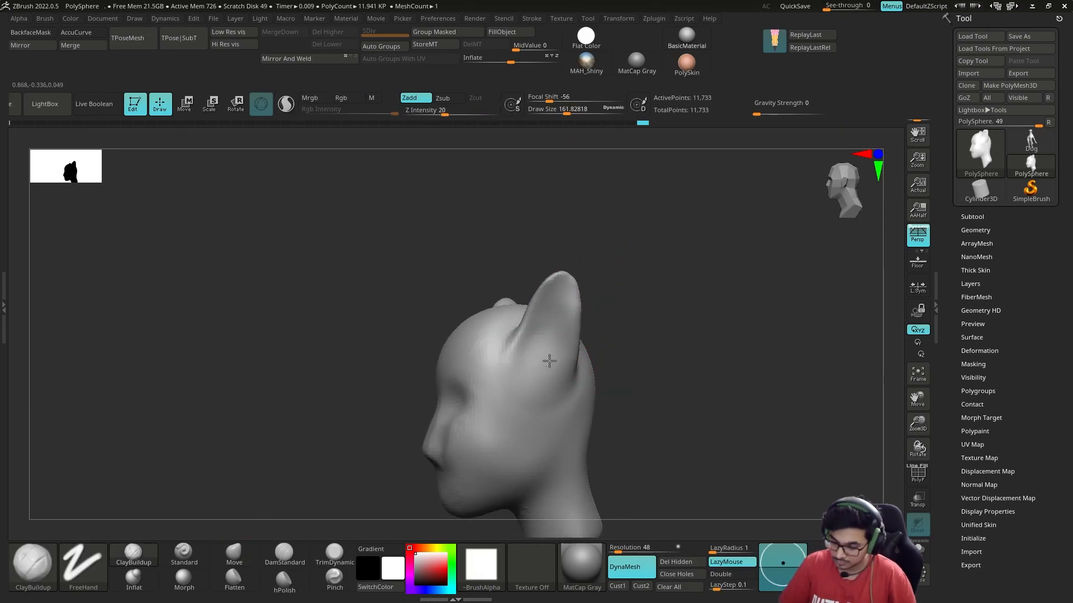
Build up the area around the ears and brow with ClayBuildup, and reshape the ears and profile with Move
mouse_move(600, 304)
mouse_down()
mouse_move(672, 287)
mouse_move(615, 360)
mouse_move(602, 337)
mouse_up()
drag(665, 344, 705, 330)
alt+drag(570, 334, 598, 325)
mouse_move(645, 329)
alt+mouse_down()
mouse_move(632, 352)
mouse_move(607, 347)
alt+mouse_up()
key(s)
drag(611, 343, 648, 366)
key(b)
key(m)
key(v)
drag(682, 313, 627, 343)
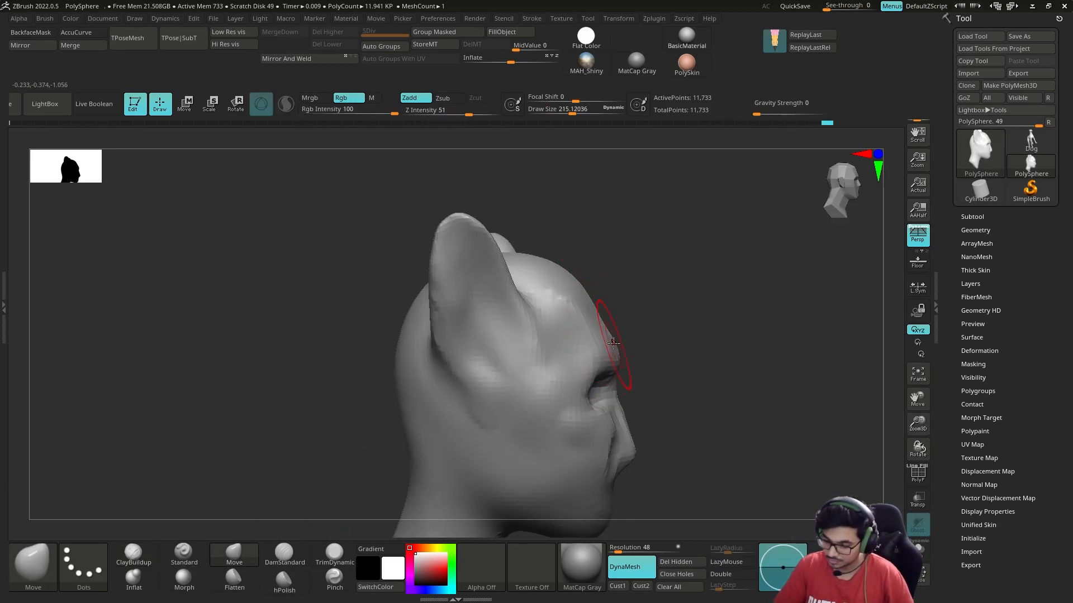
Refine the forehead, temples and brow ridge with alternating Move and ClayBuildup strokes
drag(693, 335, 626, 329)
drag(698, 291, 678, 335)
key(b)
key(c)
key(b)
drag(701, 268, 646, 371)
key(b)
key(m)
key(v)
Narrow the ears into pointed, outward-flaring shapes and define the lips, with DamStandard as the active brush
mouse_move(771, 304)
mouse_down()
mouse_move(337, 527)
mouse_move(342, 475)
mouse_up()
mouse_move(603, 411)
mouse_down()
mouse_move(595, 397)
mouse_move(615, 386)
mouse_up()
drag(611, 433, 536, 441)
key(b)
key(d)
key(s)
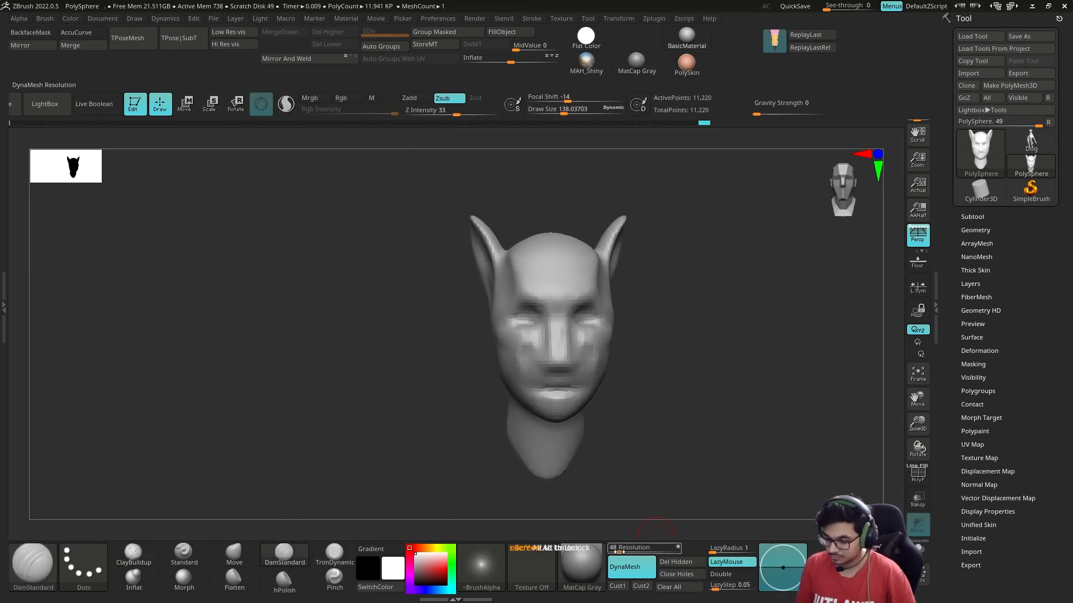
Remesh the head with DynaMesh at resolution 136 and open the subtool append options
ctrl+drag(695, 324, 706, 366)
click(972, 216)
key(b)
key(s)
key(t)
drag(741, 290, 769, 272)
scroll(1021, 346, down, 3)
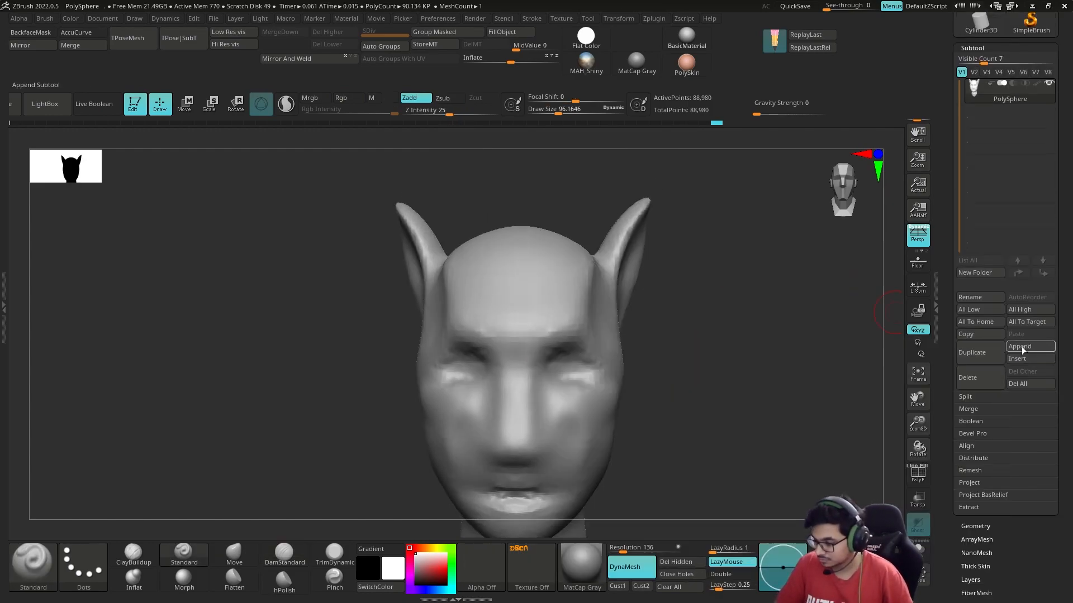
Append a sphere for an eyeball, scale it down and position it in one eye socket
alt+click(567, 368)
key(w)
mouse_move(749, 335)
mouse_down()
mouse_move(625, 337)
mouse_move(570, 360)
mouse_up()
drag(357, 313, 480, 313)
drag(754, 313, 626, 313)
key(q)
drag(341, 305, 470, 303)
key(w)
alt+drag(783, 382, 615, 350)
key(f)
key(f)
key(f)
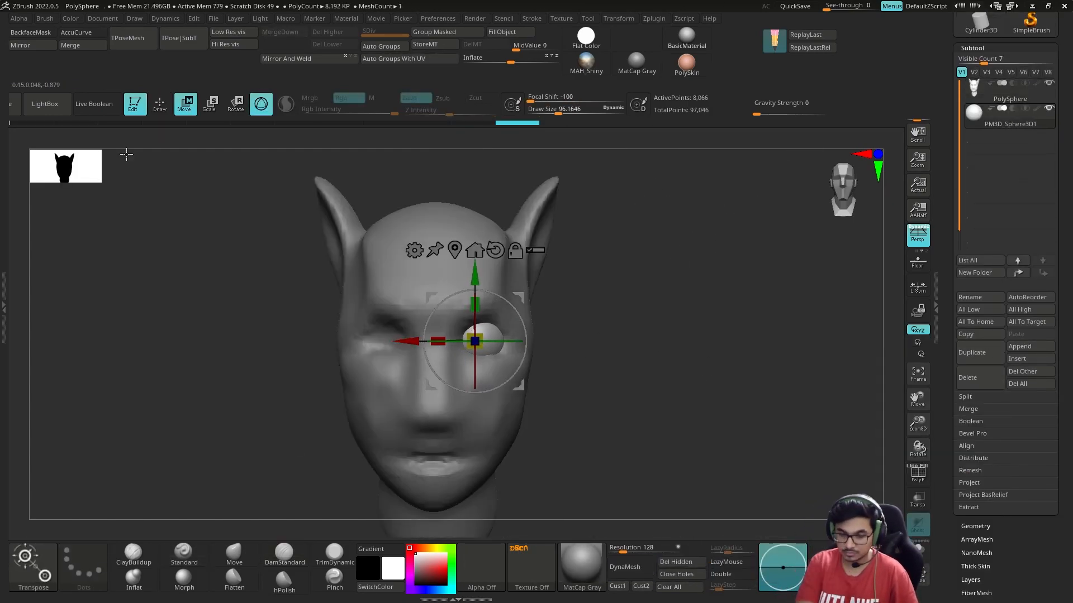
Mirror the eyeball sphere into the opposite eye socket and return to Draw mode
click(33, 46)
click(597, 286)
key(q)
Select the head and build up the eyelids and eye corners around both eyeballs with ClayBuildup
alt+click(431, 391)
drag(631, 391, 502, 400)
drag(363, 413, 492, 407)
mouse_move(446, 335)
alt+mouse_down()
mouse_move(467, 327)
mouse_move(465, 364)
alt+mouse_up()
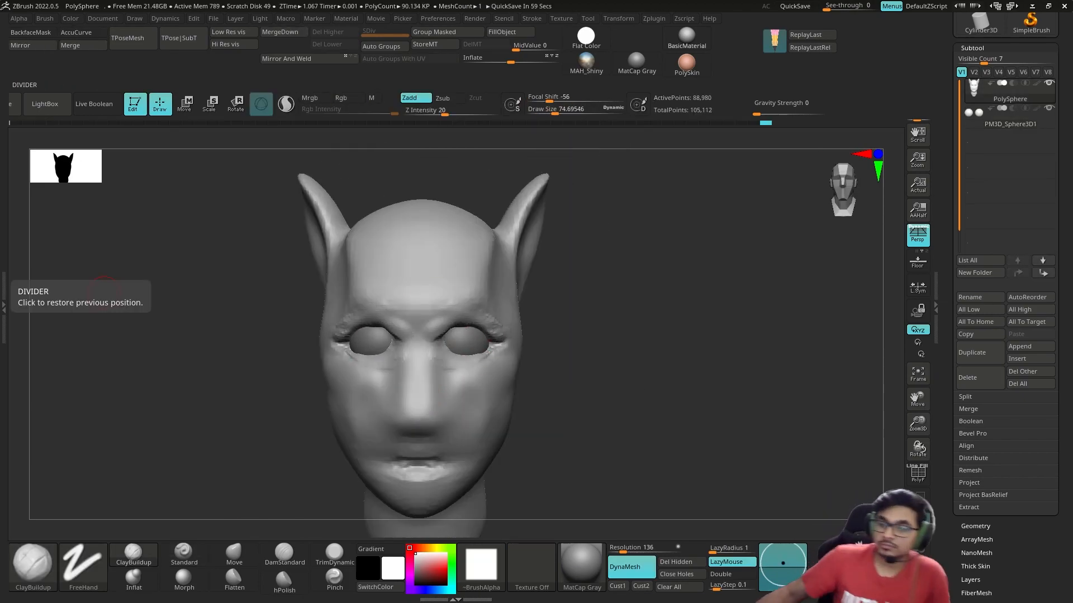
Form the lower eyelids and smooth the skin around the eye sockets
mouse_move(570, 330)
mouse_down()
mouse_move(575, 299)
mouse_move(621, 357)
mouse_up()
drag(450, 395, 461, 402)
drag(450, 368, 457, 372)
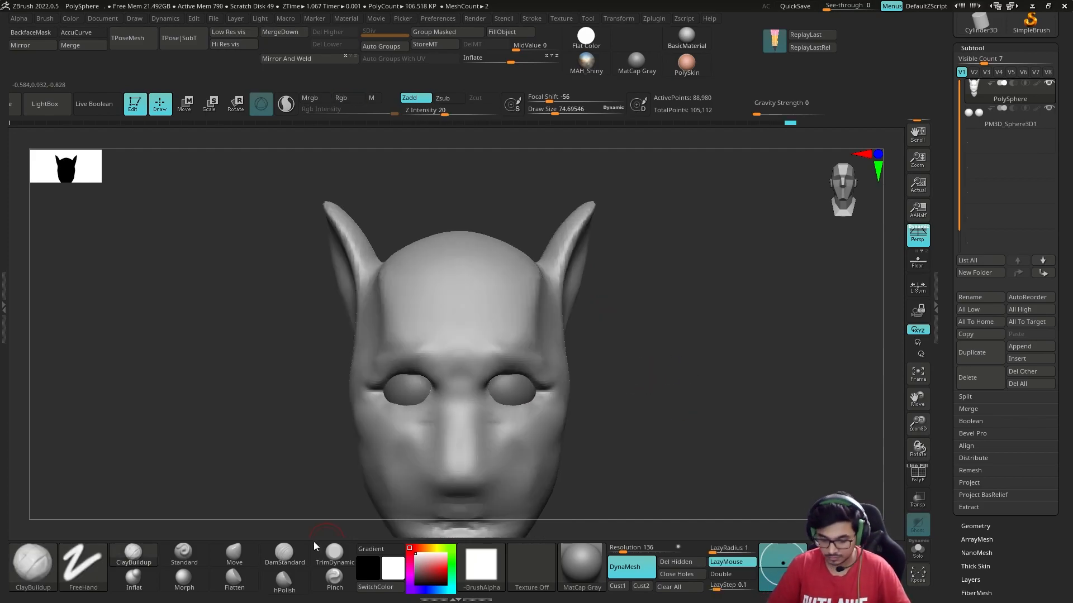
key(s)
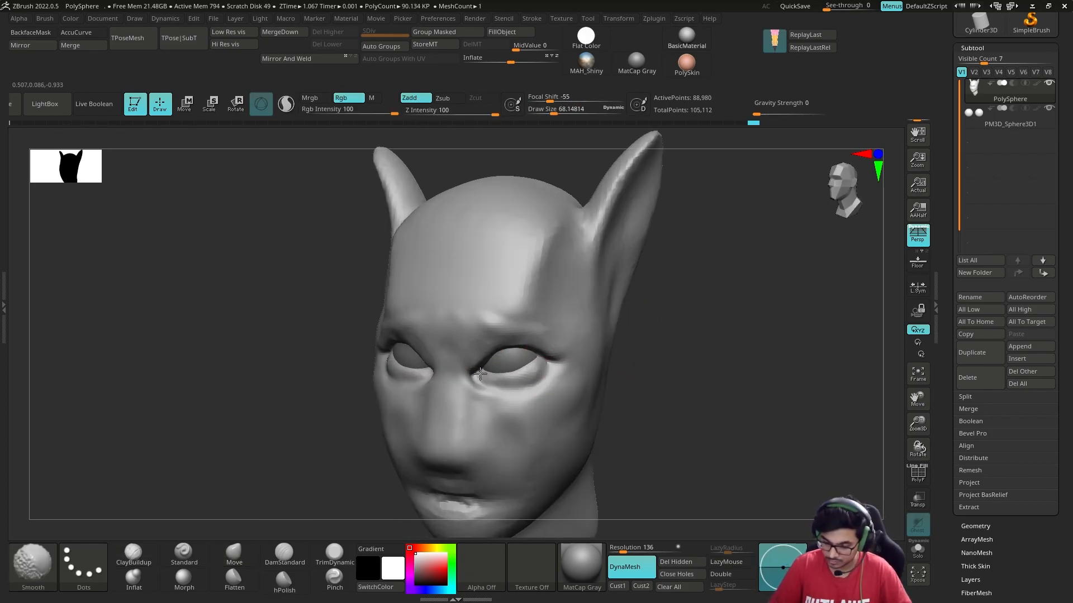
shift+drag(644, 317, 665, 198)
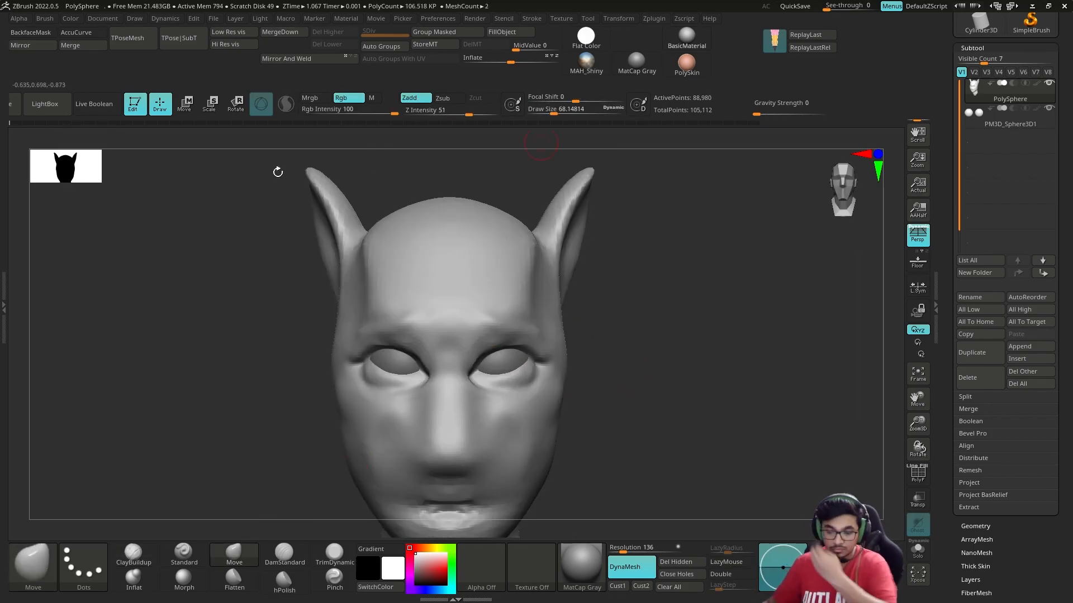
Reshape the jaw around the wide-open screaming mouth with the Move brush
mouse_move(642, 341)
mouse_down()
mouse_move(670, 343)
mouse_move(558, 336)
mouse_up()
mouse_move(391, 391)
mouse_down()
mouse_move(348, 426)
mouse_move(357, 485)
mouse_up()
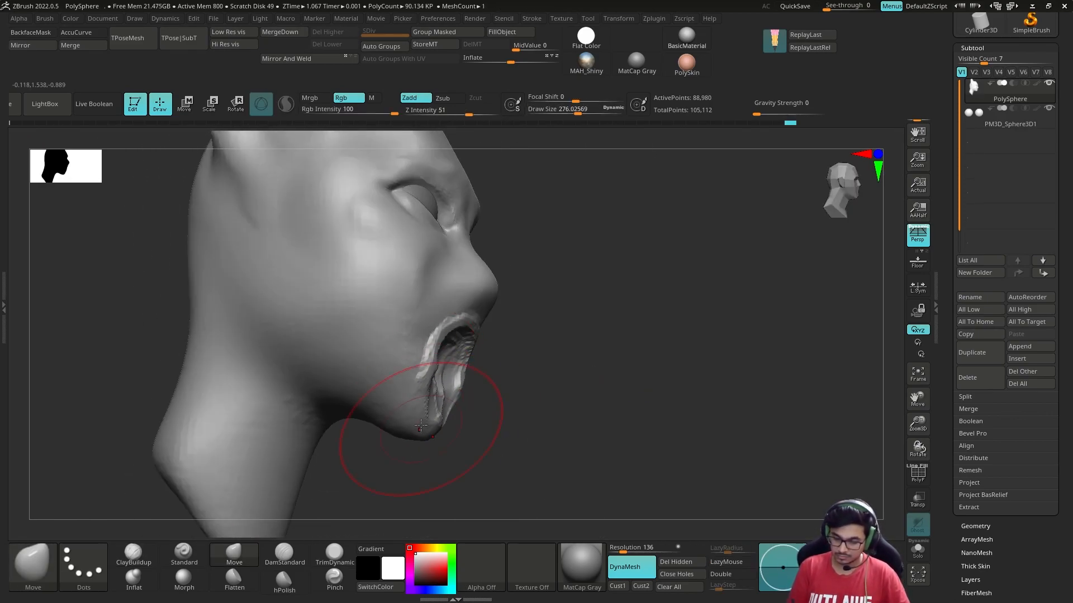
mouse_move(420, 426)
mouse_down()
mouse_move(575, 347)
mouse_move(371, 300)
mouse_move(444, 324)
mouse_up()
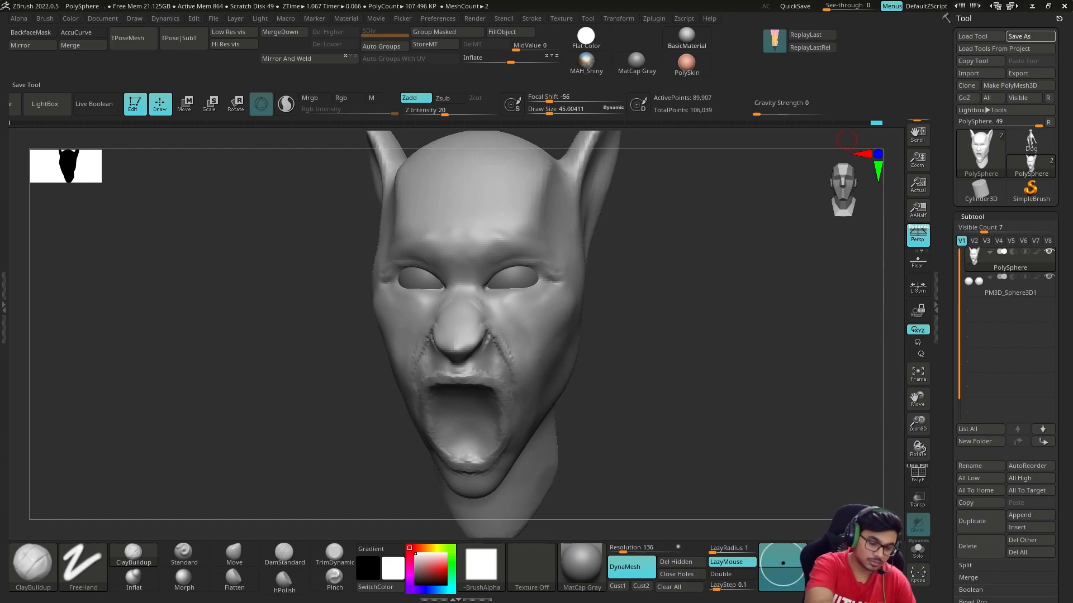
Add skin folds along the upper eyelids and brows with small ClayBuildup strokes
drag(643, 296, 697, 270)
key(s)
drag(296, 402, 259, 451)
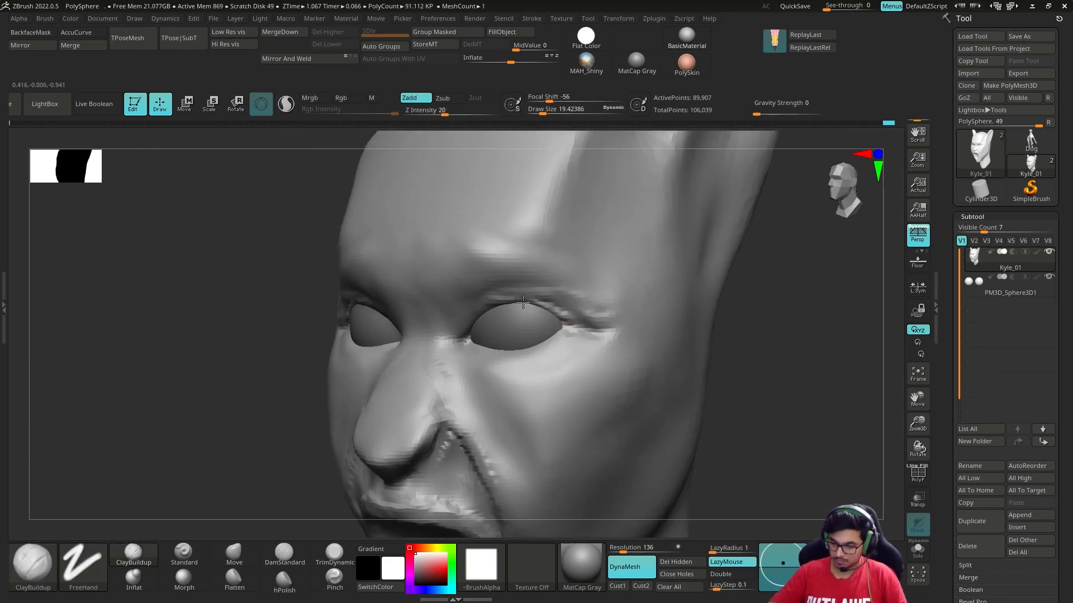
shift+drag(592, 311, 503, 293)
key(s)
drag(481, 339, 477, 339)
drag(461, 342, 464, 304)
drag(352, 303, 521, 302)
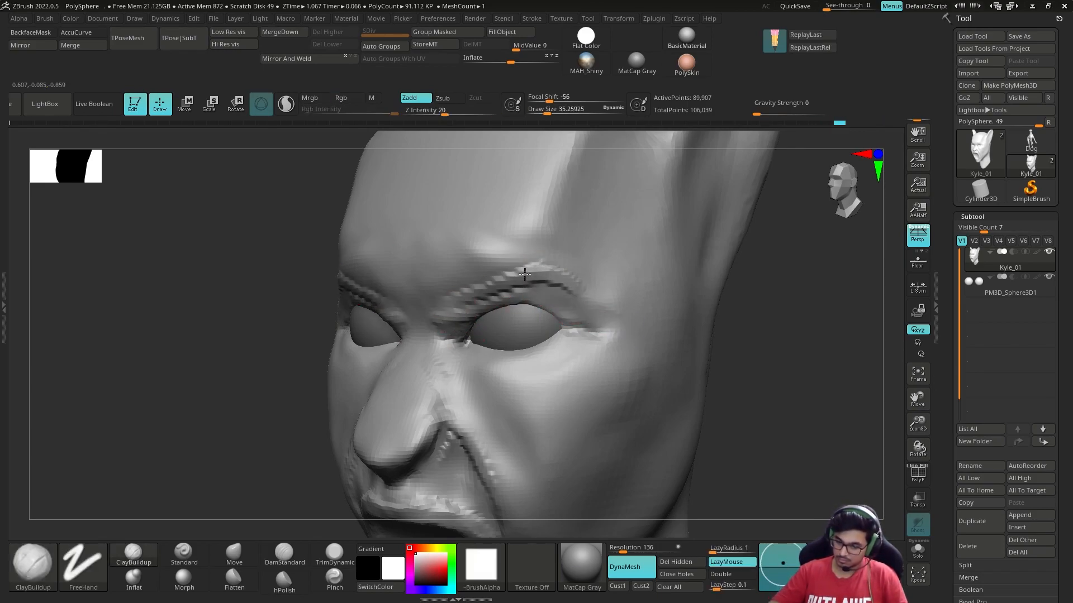
Sculpt frown wrinkles between the brows and at the nose bridge with DamStandard and ClayBuildup
mouse_move(556, 276)
right_down()
mouse_move(515, 283)
mouse_move(332, 492)
right_up()
key(b)
key(d)
key(s)
mouse_move(472, 268)
ctrl+right_down()
mouse_move(695, 246)
mouse_move(697, 302)
mouse_move(475, 366)
ctrl+right_up()
key(b)
key(c)
key(b)
drag(458, 397, 460, 341)
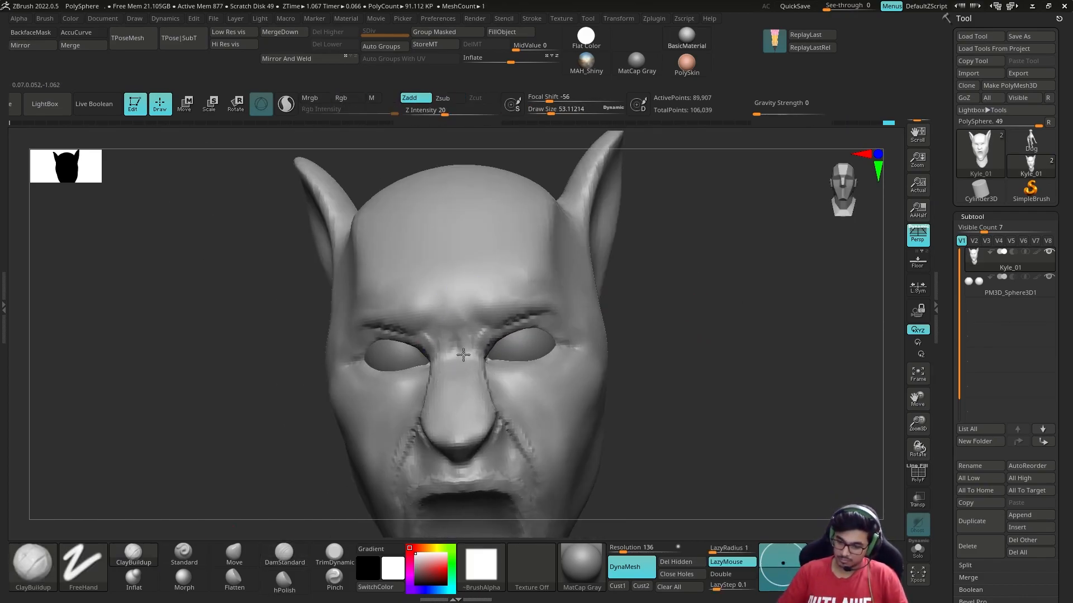
Append a sphere below the neck and shape it into a torso with shoulders
mouse_move(546, 256)
ctrl+right_down()
mouse_move(694, 293)
mouse_move(645, 244)
mouse_move(646, 268)
ctrl+right_up()
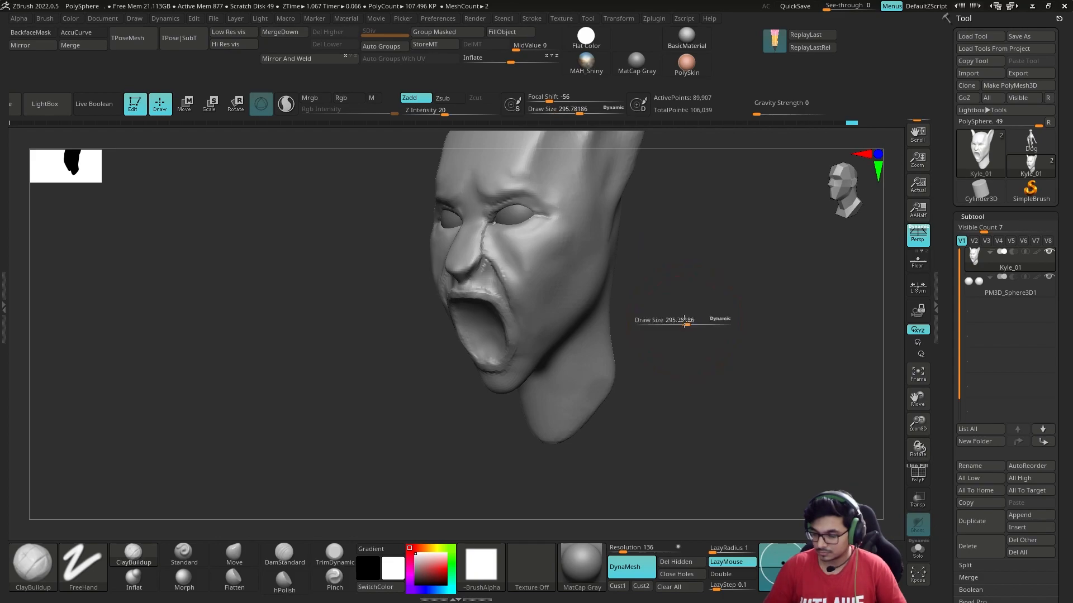
scroll(1018, 427, down, 3)
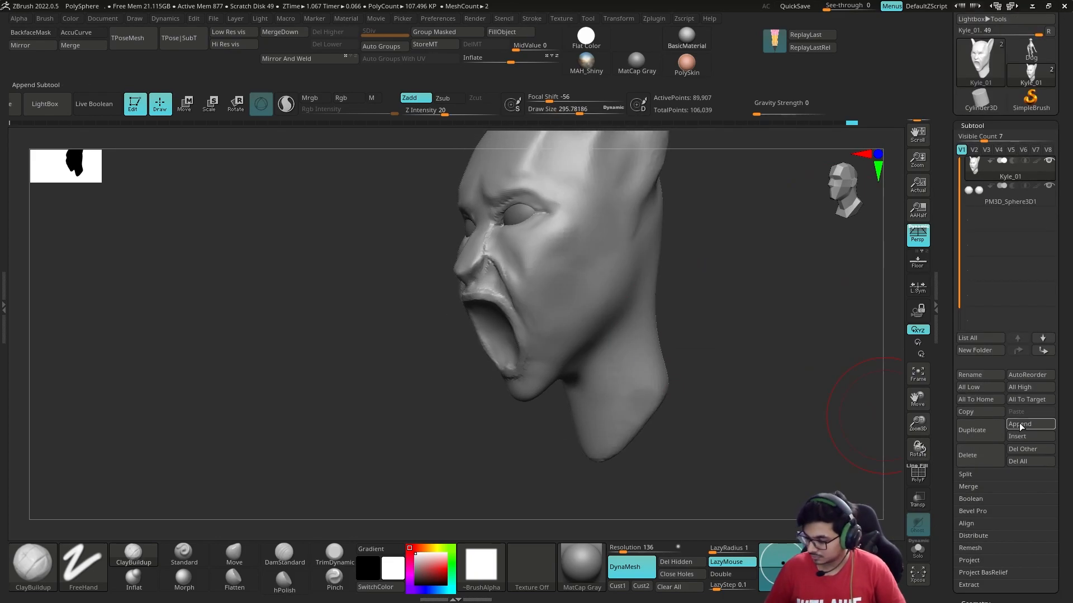
click(1018, 427)
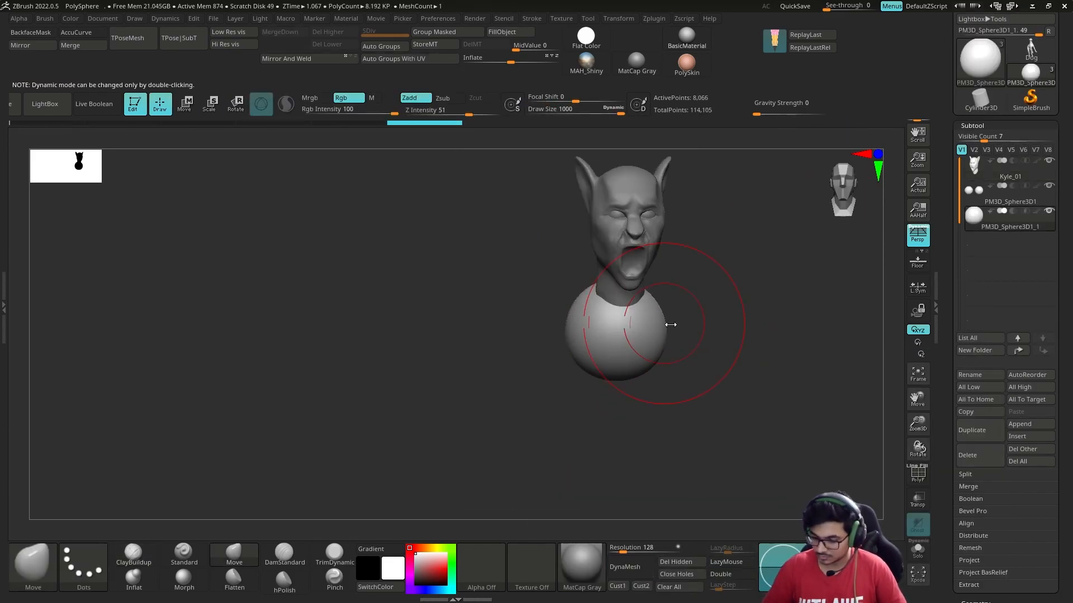
right_drag(670, 324, 762, 331)
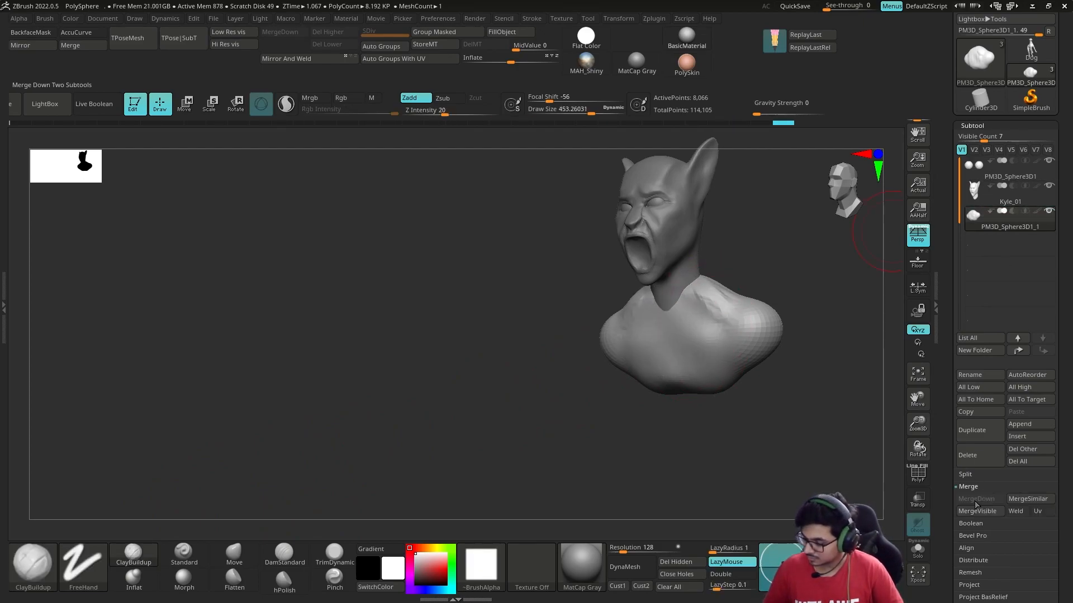
Merge the head and torso subtools with Weld on and blend them with DynaMesh at resolution 72
click(976, 499)
click(905, 466)
mouse_move(820, 369)
right_down()
mouse_move(559, 503)
mouse_move(576, 307)
mouse_move(619, 385)
right_up()
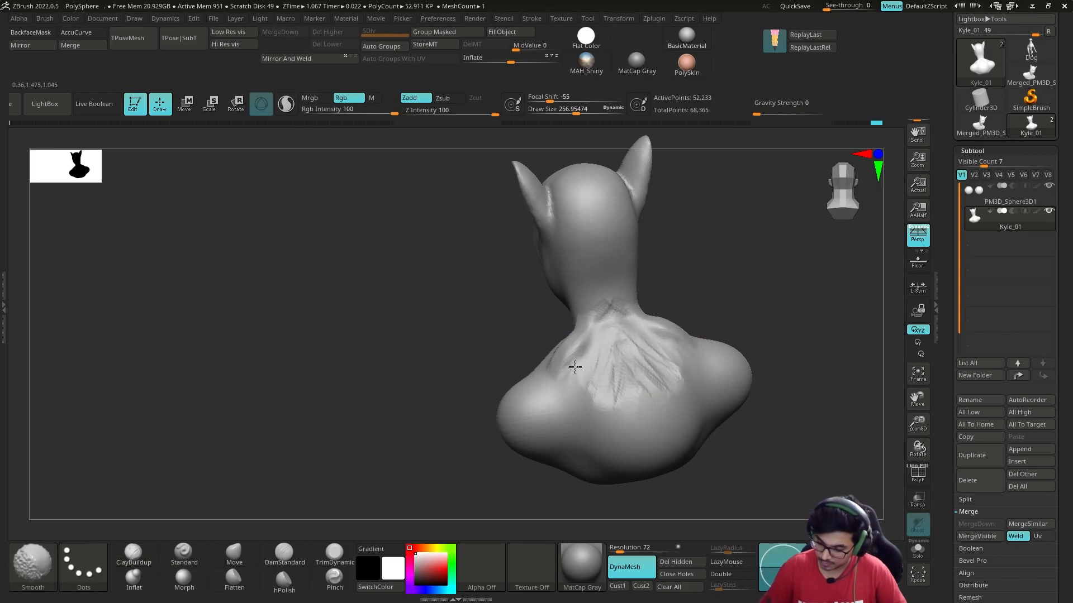
Remesh the bust with DynaMesh at resolution 48 and shape the neck, shoulders and chest
drag(619, 548, 621, 548)
mouse_move(618, 355)
right_down()
mouse_move(558, 345)
mouse_move(651, 378)
mouse_move(628, 292)
right_up()
ctrl+click(33, 565)
ctrl+click(65, 514)
right_drag(502, 304, 737, 311)
key(b)
key(d)
key(s)
mouse_move(639, 394)
right_down()
mouse_move(696, 287)
mouse_move(702, 316)
mouse_move(501, 284)
mouse_move(627, 350)
right_up()
key(ctrl)
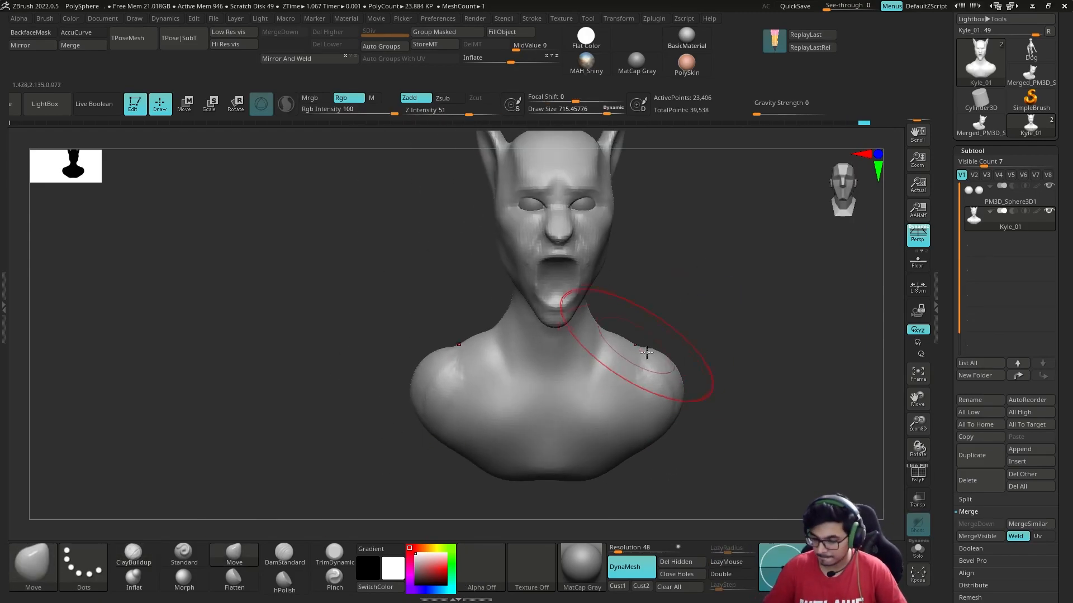
Smooth the neck and shoulders, and pull the inner brows down into an angry frown with Move
mouse_move(685, 335)
right_down()
mouse_move(689, 359)
mouse_move(642, 338)
right_up()
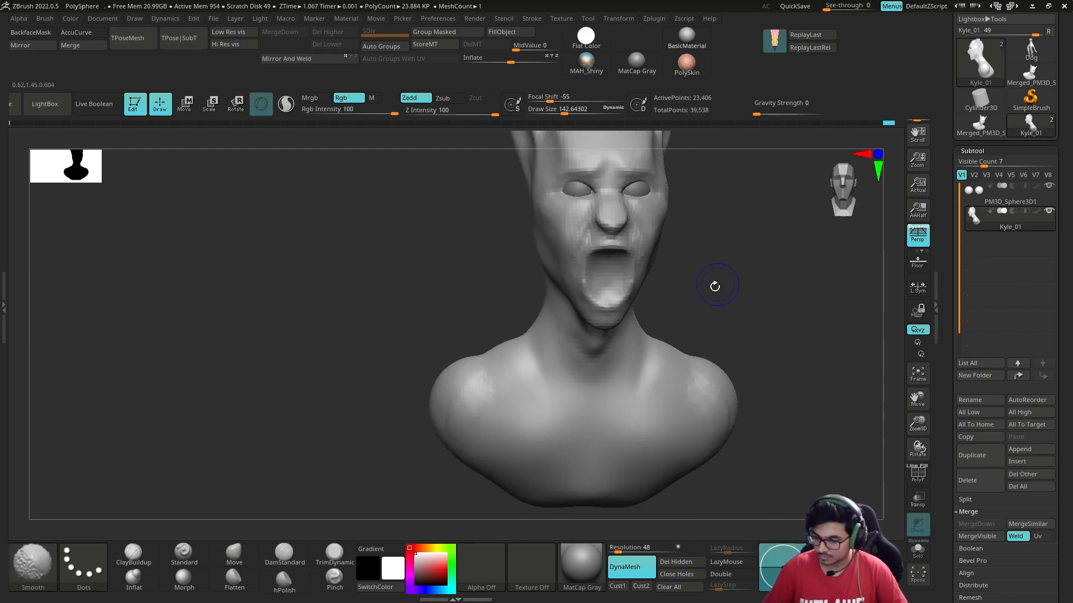
right_drag(713, 285, 435, 493)
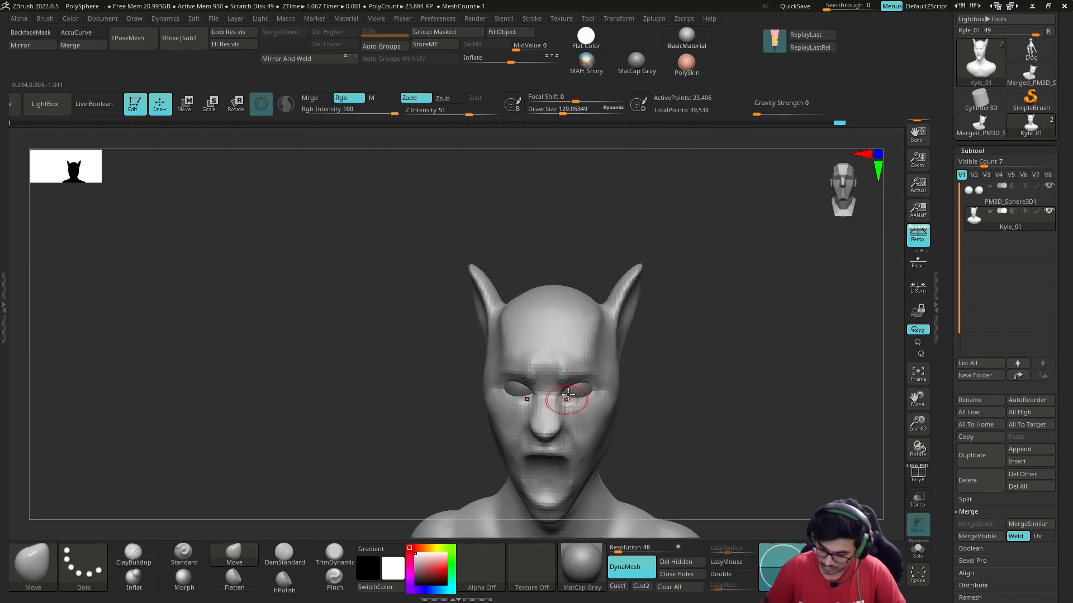
mouse_move(563, 373)
right_down()
mouse_move(481, 364)
mouse_move(566, 378)
right_up()
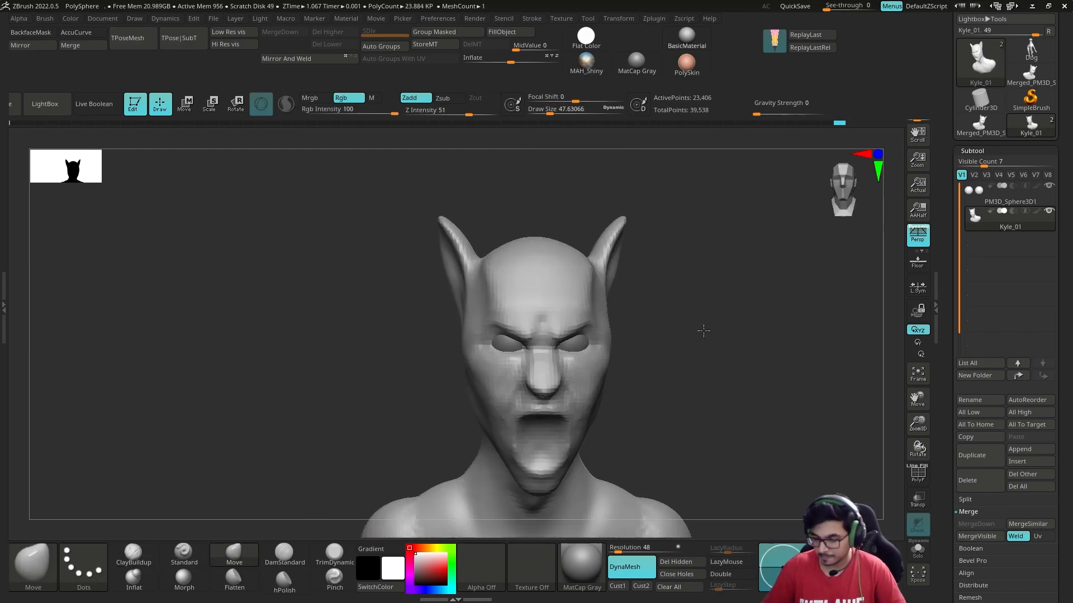
right_drag(699, 328, 757, 324)
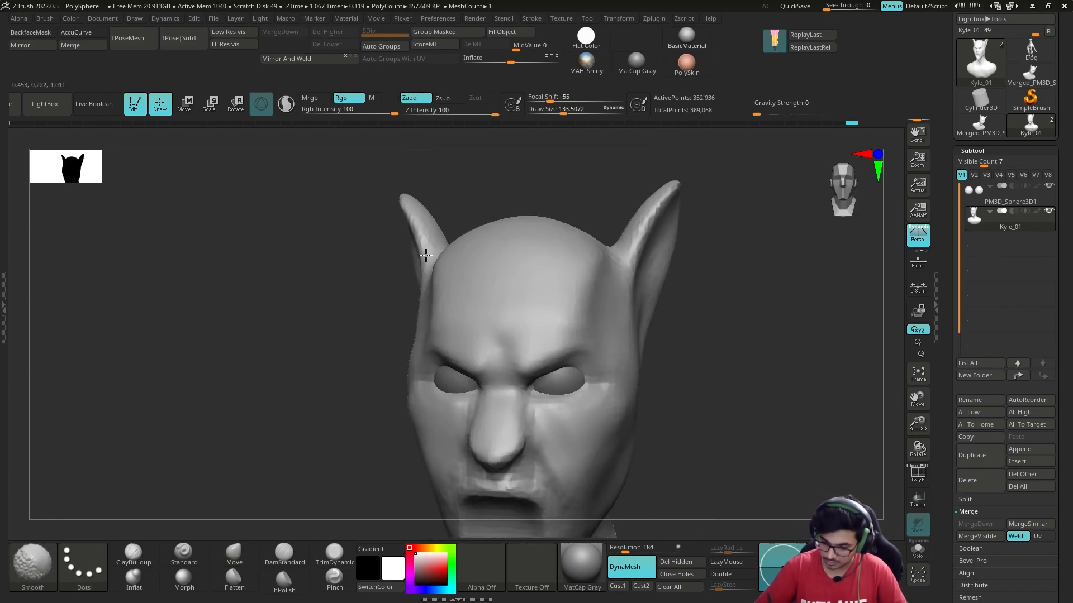
Smooth the head and refine the shape of the ears with the Move brush
right_drag(460, 241, 556, 381)
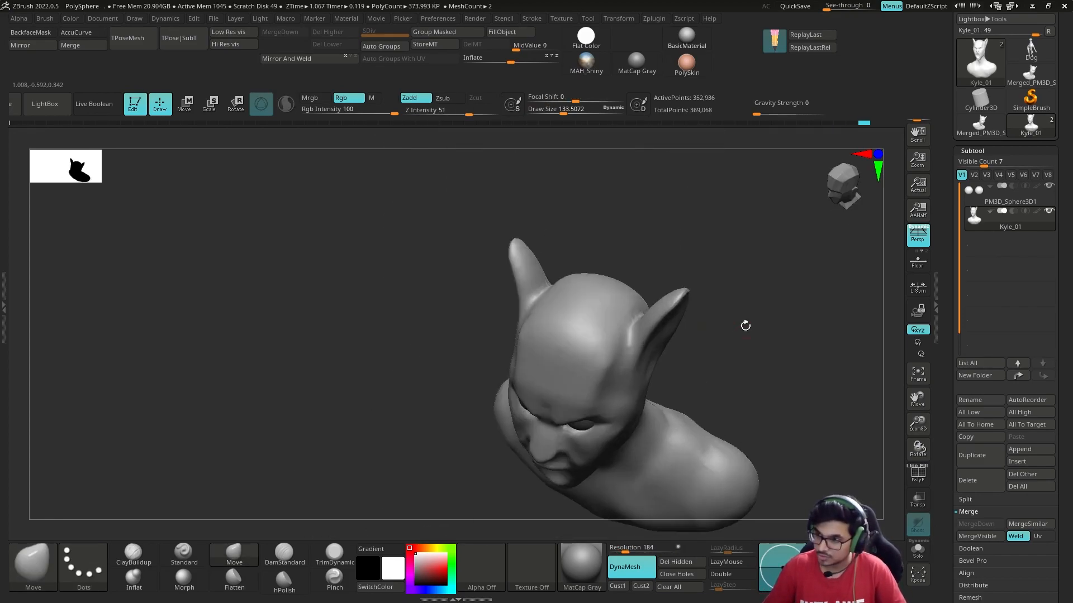
mouse_move(745, 323)
right_down()
mouse_move(682, 275)
mouse_move(755, 316)
right_up()
key(s)
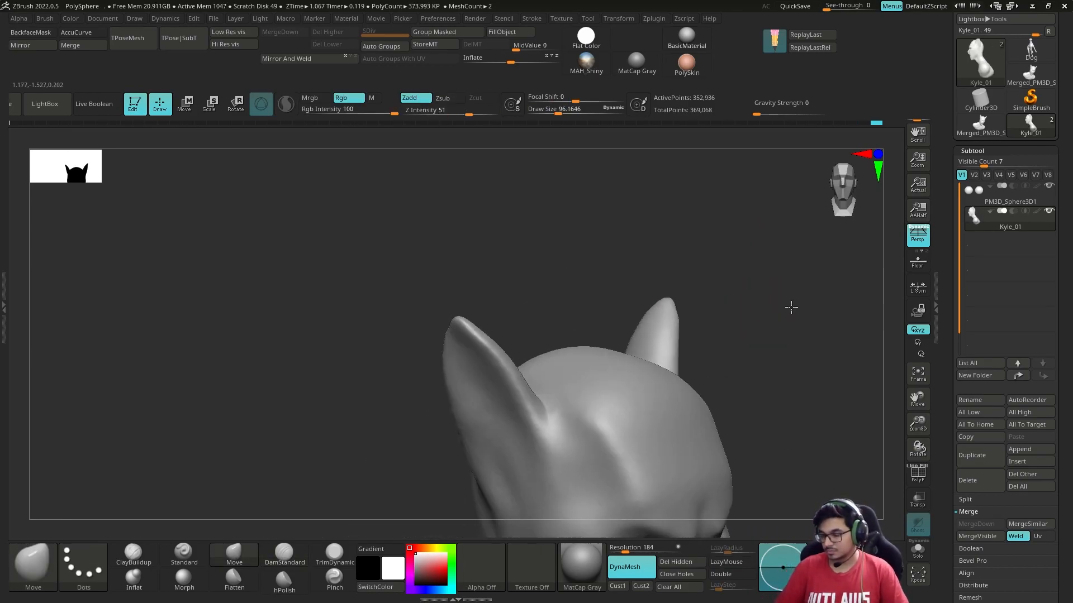
key(s)
right_drag(790, 307, 677, 267)
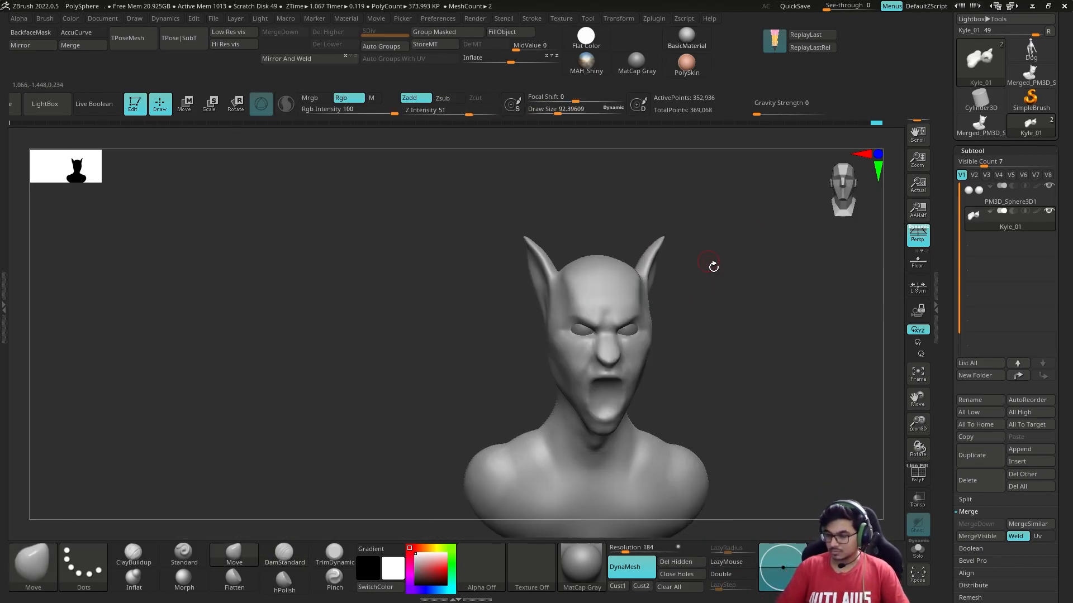
Mask the head and bend the unmasked ears outward and backward with the Move brush
right_drag(713, 266, 656, 294)
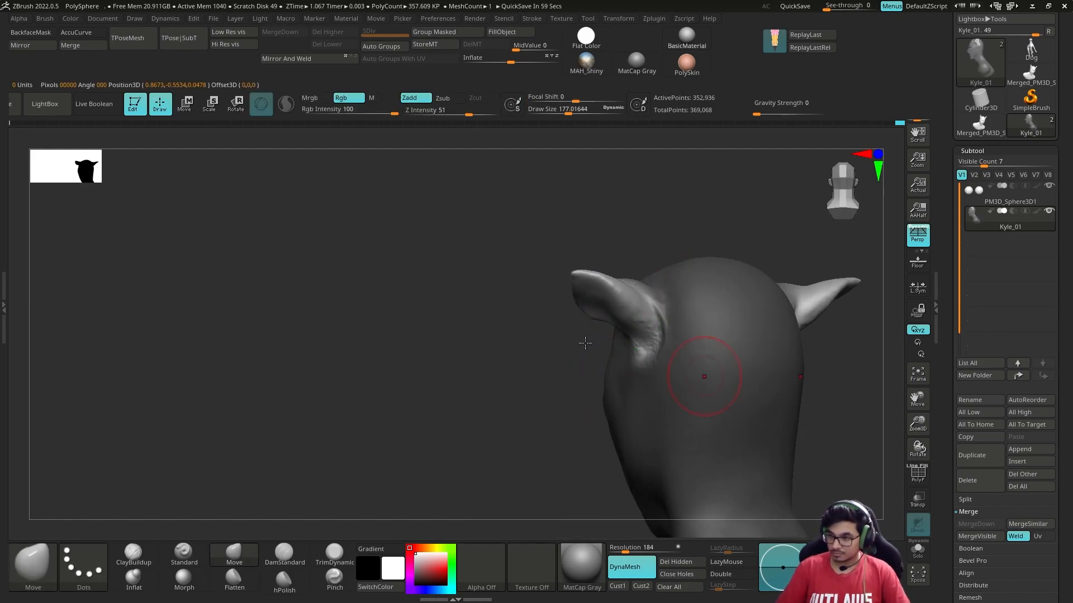
drag(607, 278, 634, 280)
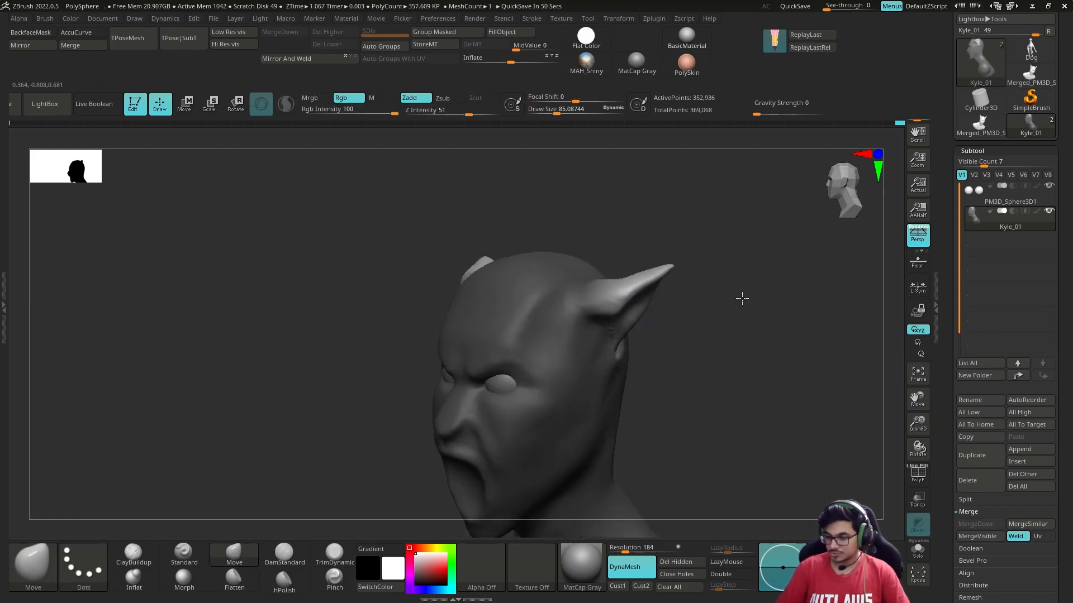
key(w)
key(q)
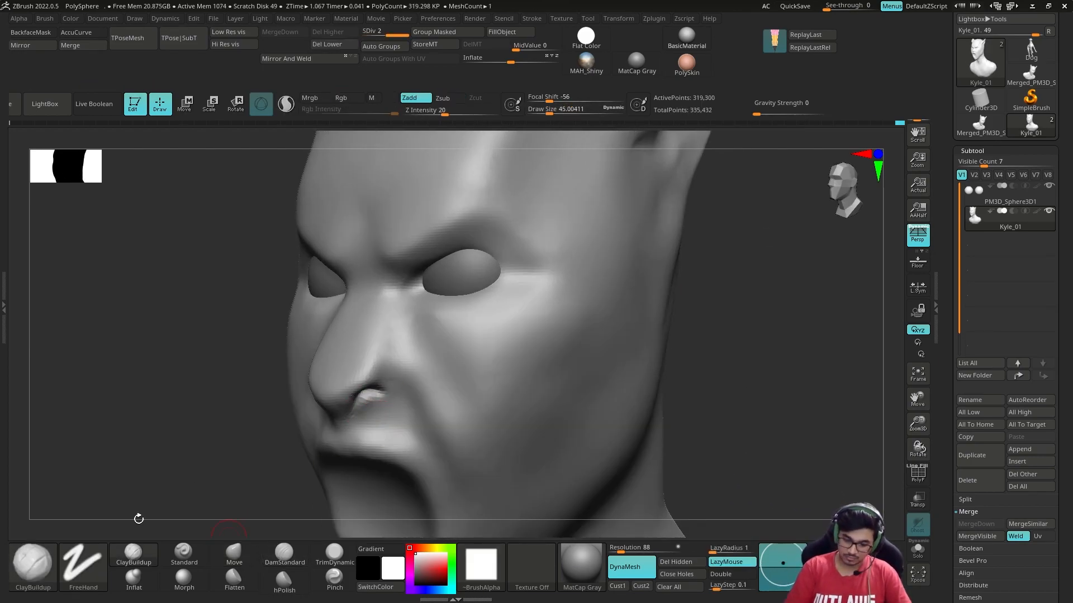
Sculpt the nostrils and the folds running from the nose around the mouth with ClayBuildup
click(128, 550)
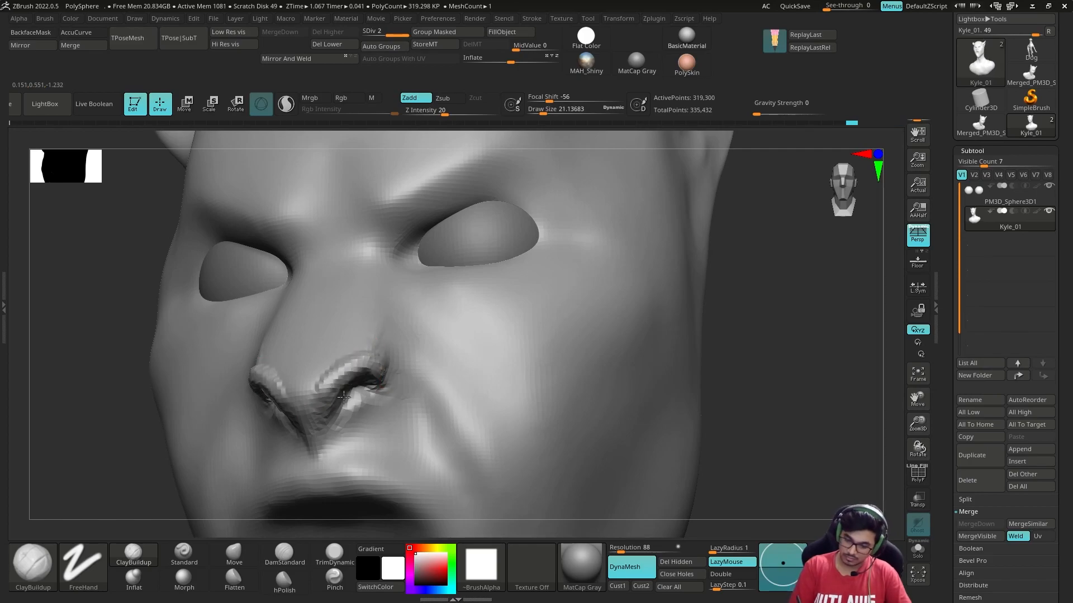
right_drag(345, 391, 235, 386)
drag(386, 407, 391, 376)
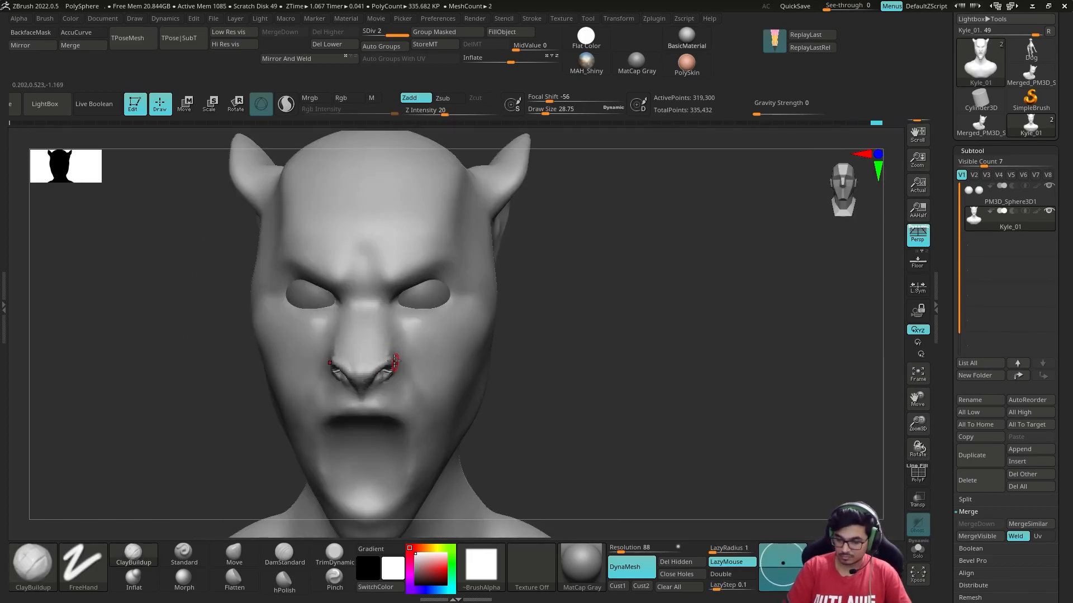
drag(646, 276, 634, 349)
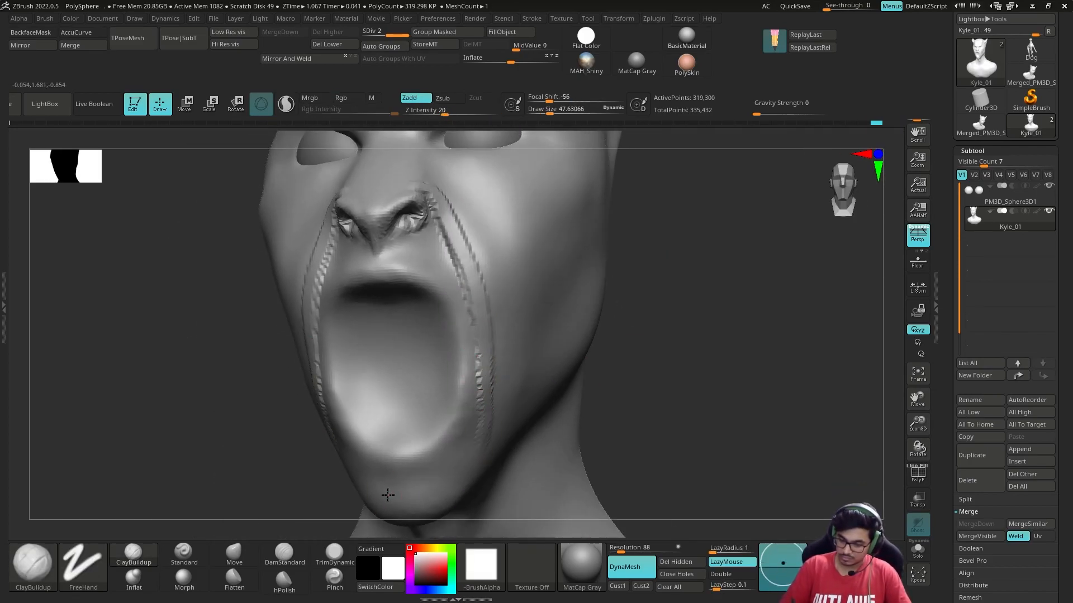
Sculpt the lower lip with ClayBuildup and smooth the folds running around the mouth
right_drag(390, 496, 420, 461)
right_drag(330, 373, 446, 429)
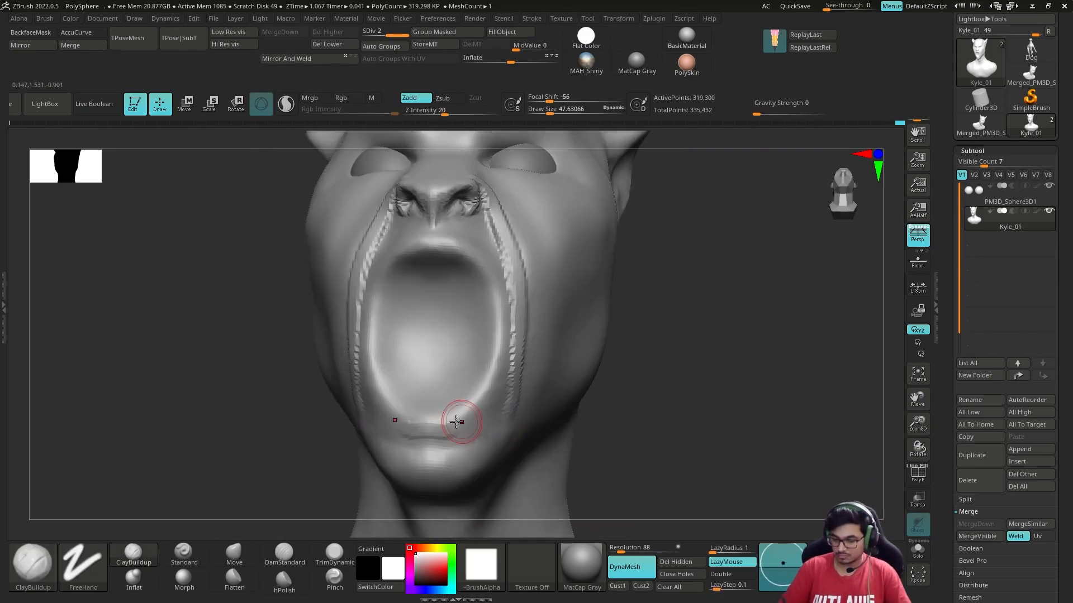
mouse_move(520, 252)
shift+mouse_down()
mouse_move(520, 316)
mouse_move(500, 226)
shift+mouse_up()
Build up the eyelids and the inner and outer eye corners with ClayBuildup, smoothing the strokes
mouse_move(637, 363)
ctrl+right_down()
mouse_move(637, 268)
mouse_move(598, 357)
mouse_move(483, 302)
mouse_move(493, 286)
ctrl+right_up()
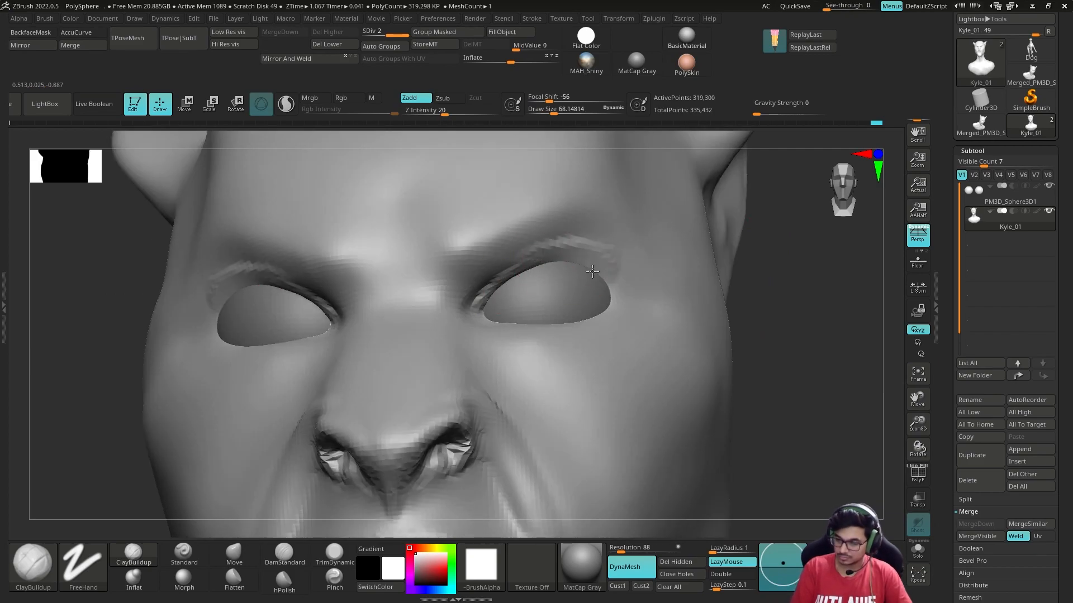
shift+drag(565, 270, 652, 259)
right_drag(651, 259, 762, 245)
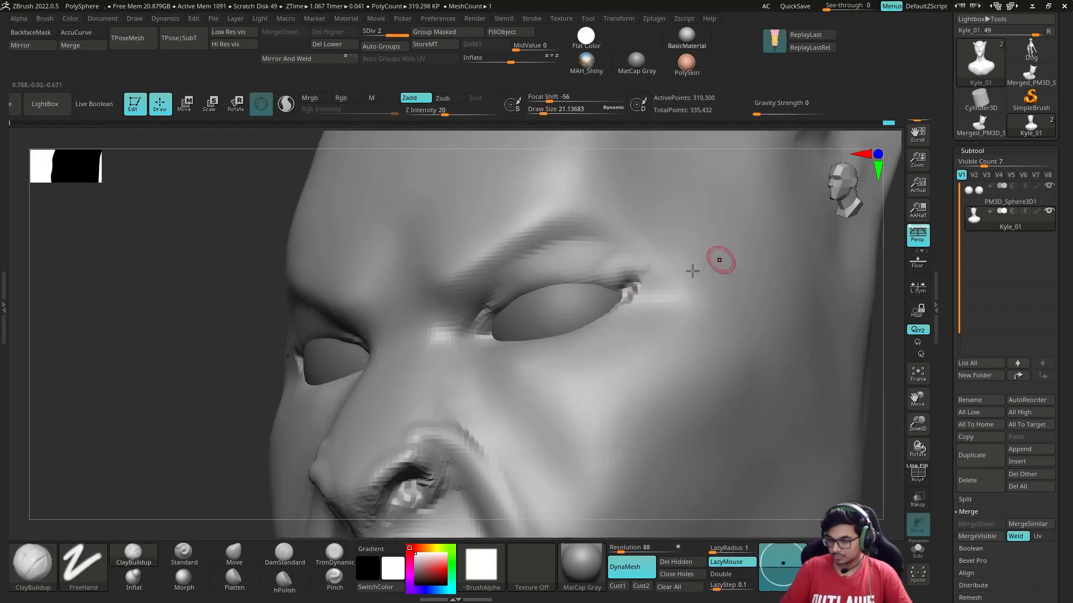
shift+drag(643, 246, 665, 310)
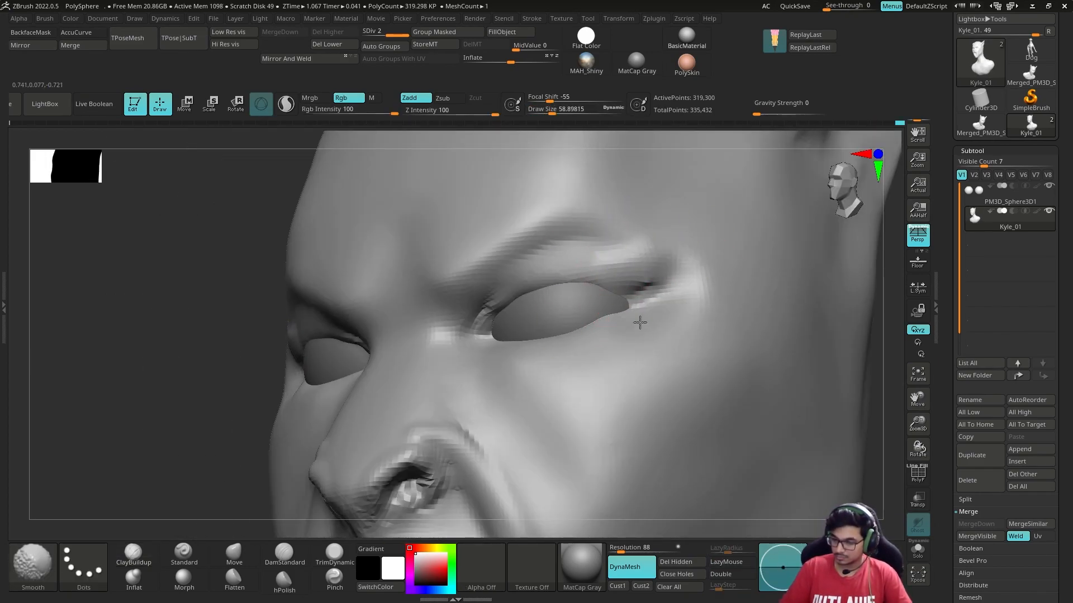
right_drag(639, 330, 536, 318)
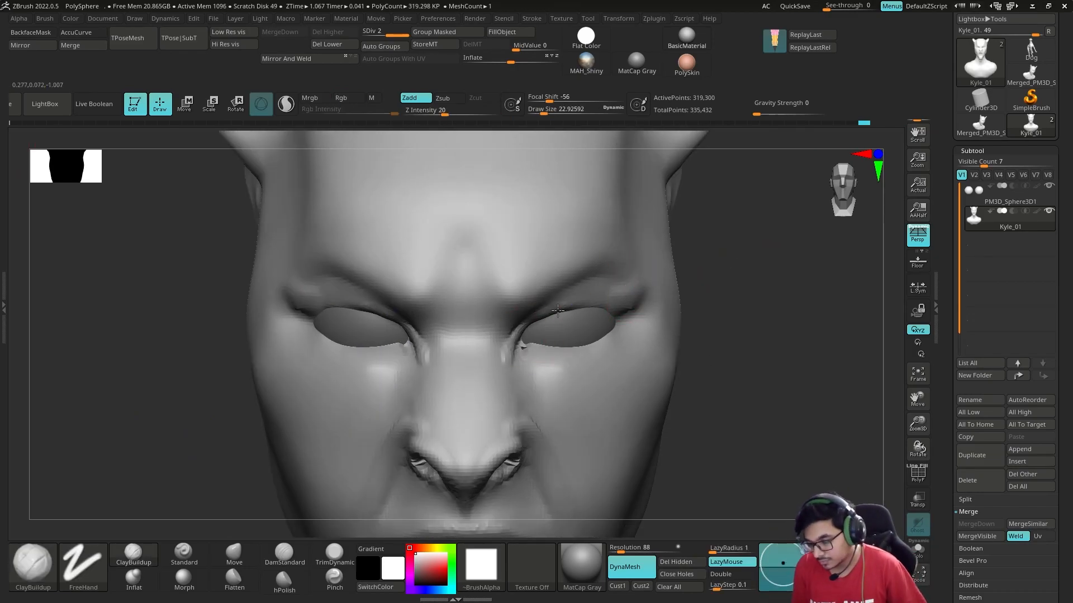
right_drag(542, 315, 687, 304)
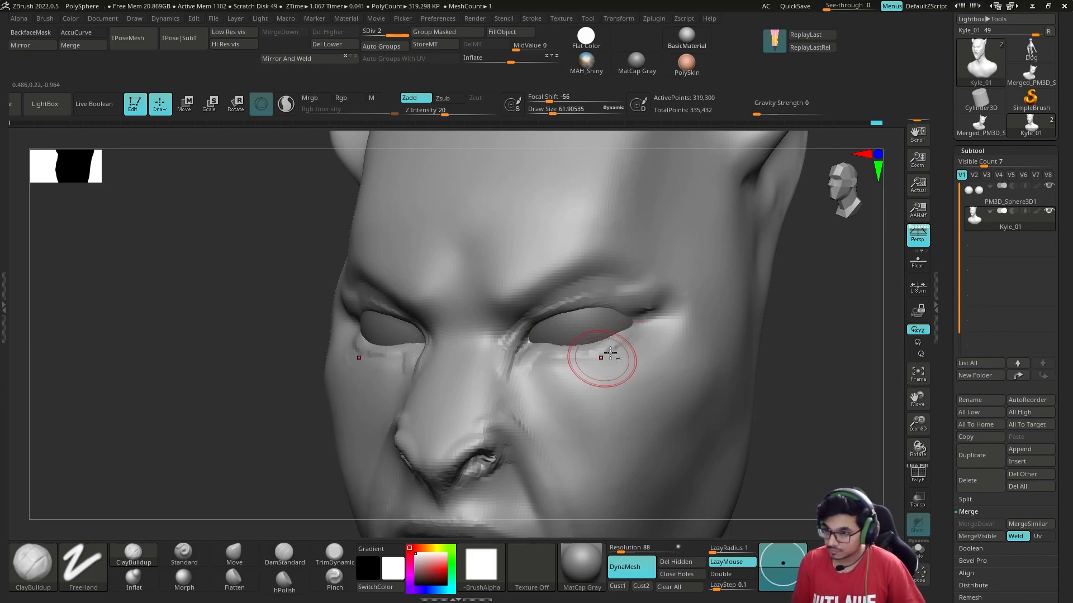
mouse_move(548, 364)
shift+mouse_down()
mouse_move(594, 335)
mouse_move(557, 357)
shift+mouse_up()
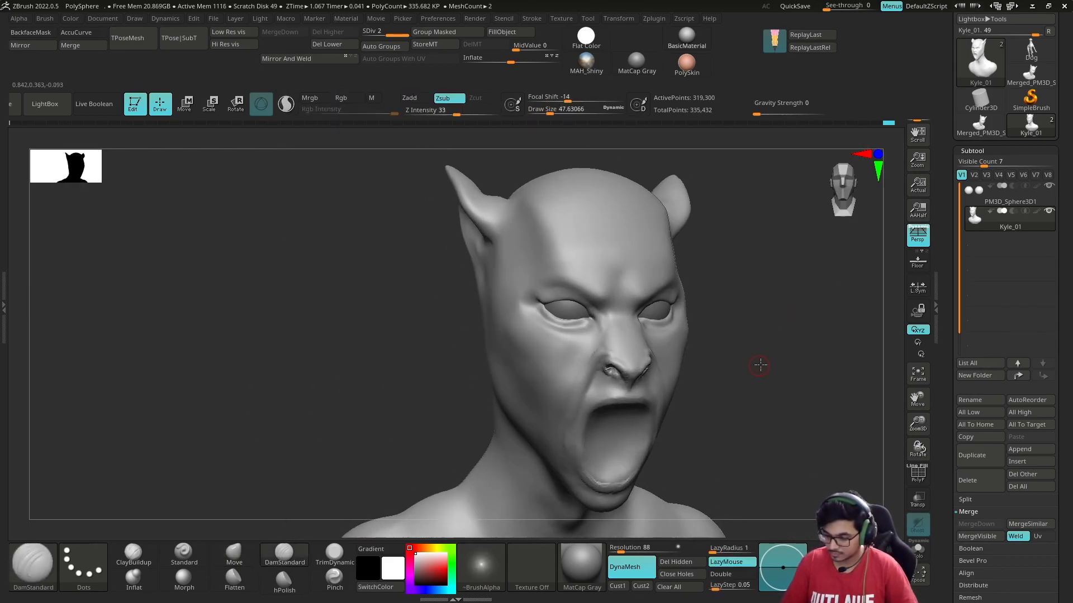
Build up the fold beside the mouth with ClayBuildup and reshape the shoulders with the Move brush
mouse_move(761, 363)
mouse_down()
mouse_move(689, 385)
mouse_move(718, 400)
mouse_move(537, 395)
mouse_up()
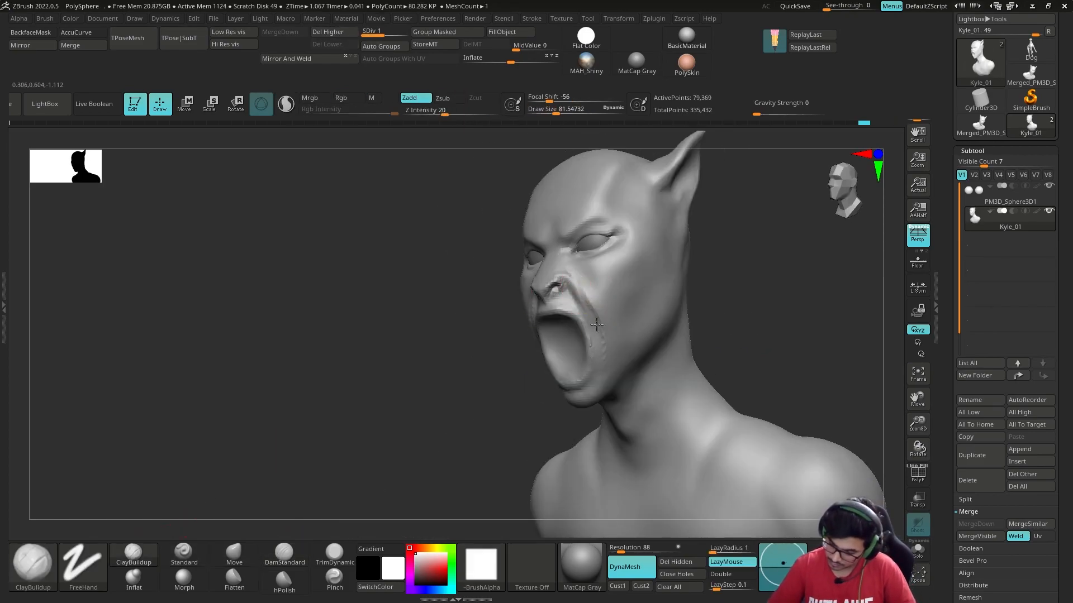
drag(596, 324, 602, 381)
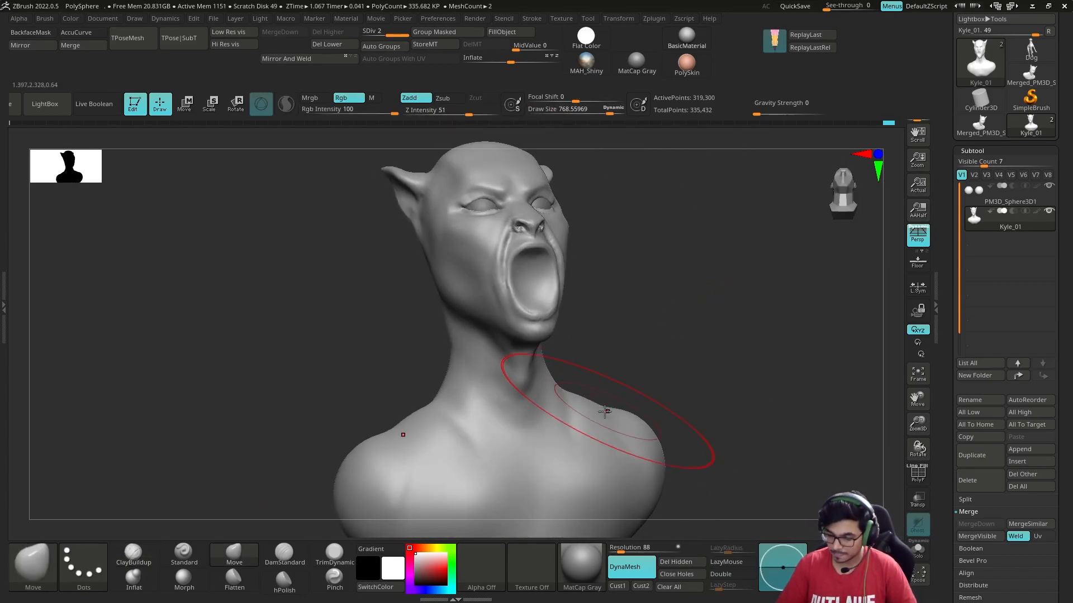
key(s)
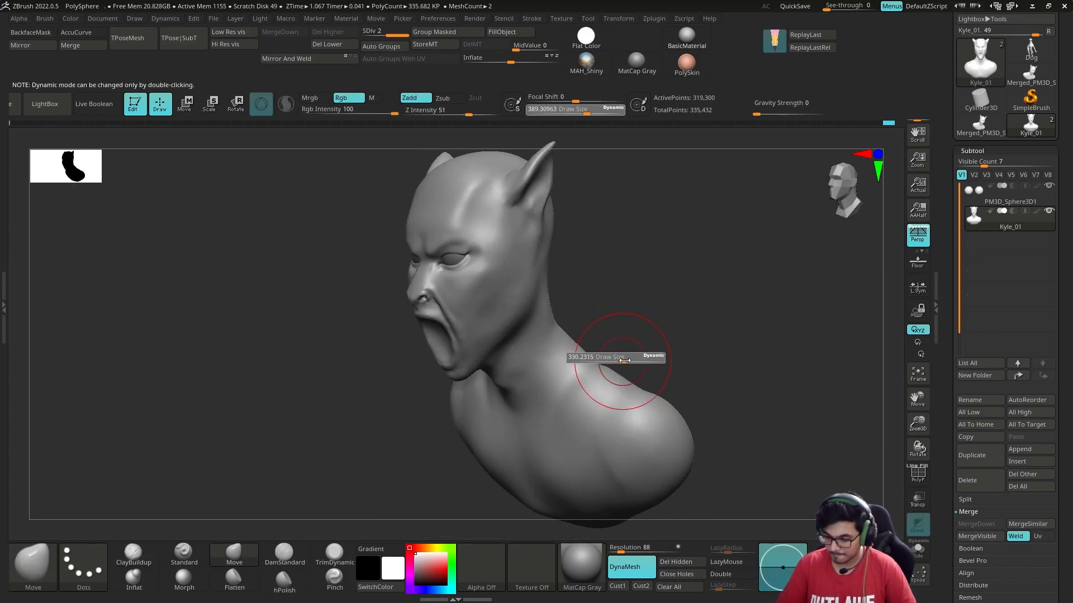
drag(625, 359, 634, 360)
mouse_move(726, 312)
mouse_down()
mouse_move(704, 347)
mouse_move(750, 375)
mouse_up()
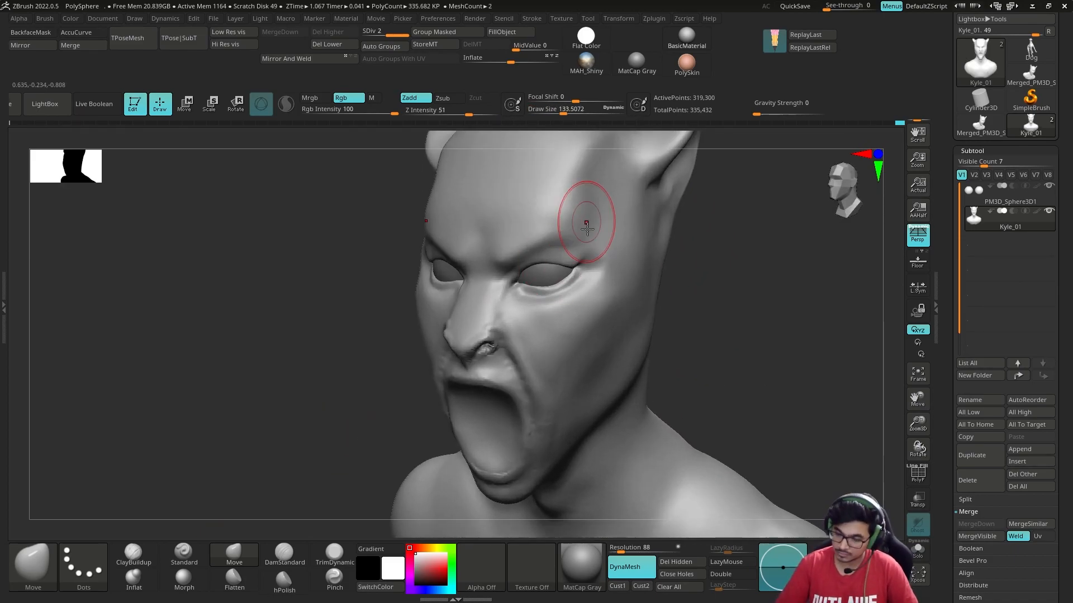
Build up and smooth the brow ridges and nose wrinkles with ClayBuildup, refining the face with Move
key(b)
key(c)
key(b)
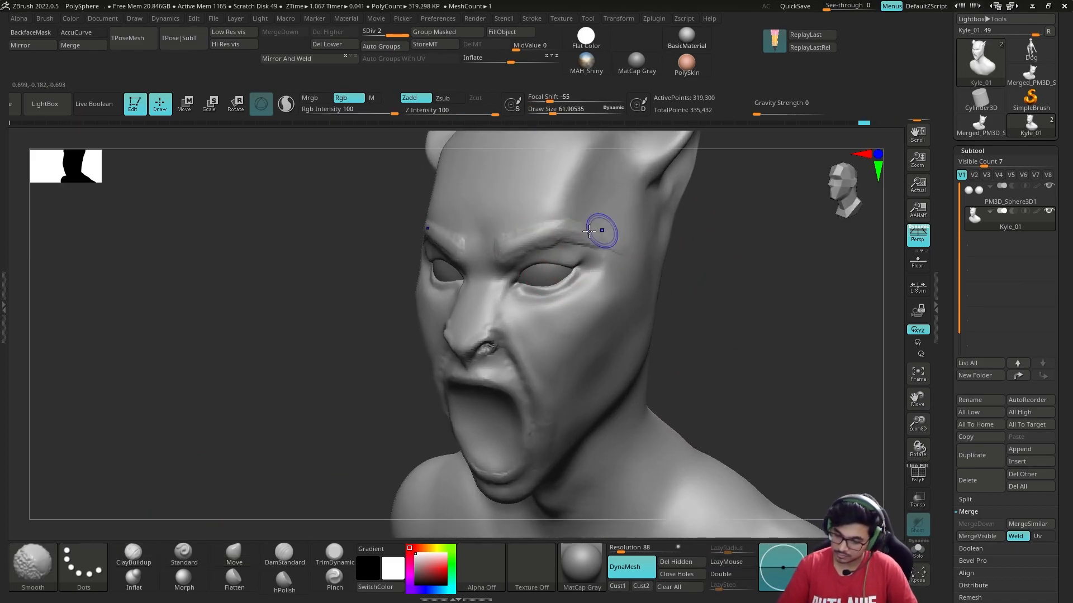
key(s)
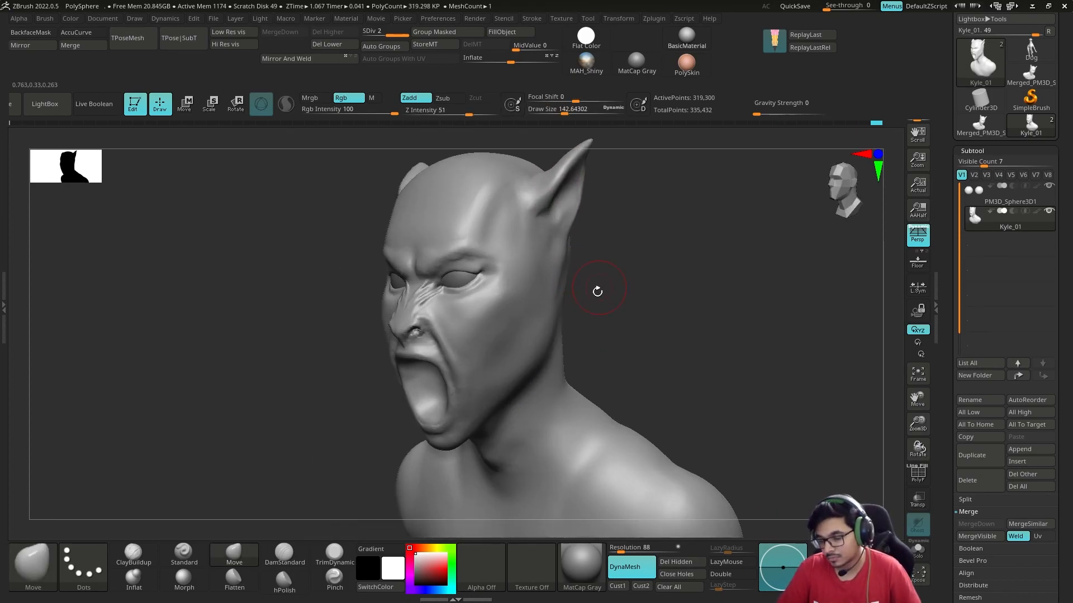
key(s)
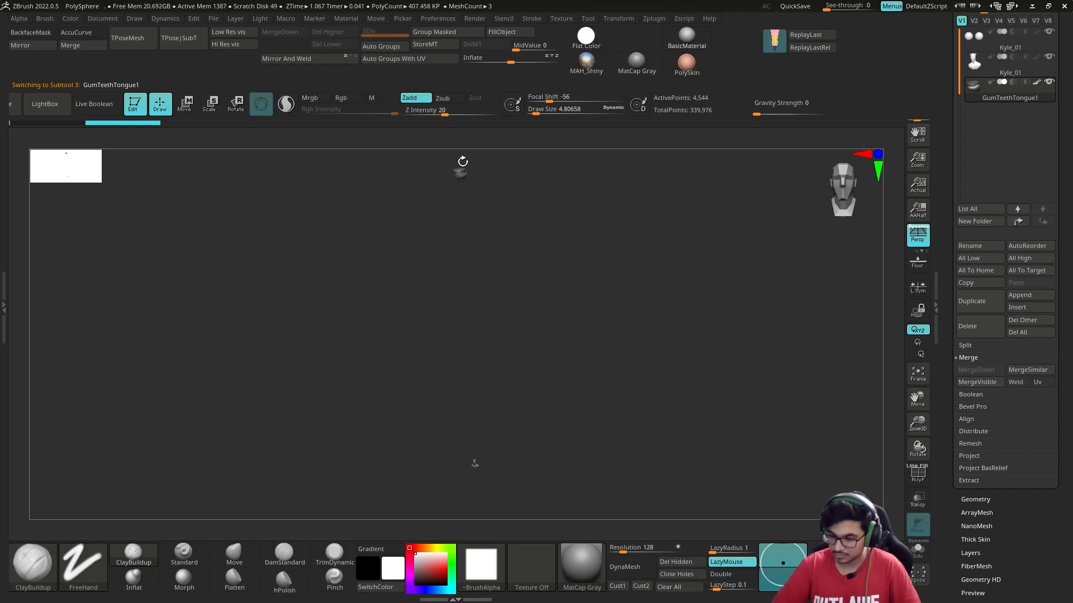
Reposition the GumTeethTongue subtool and reshape its gums in solo view with the Move brush to fit the open mouth
key(w)
drag(531, 335, 629, 343)
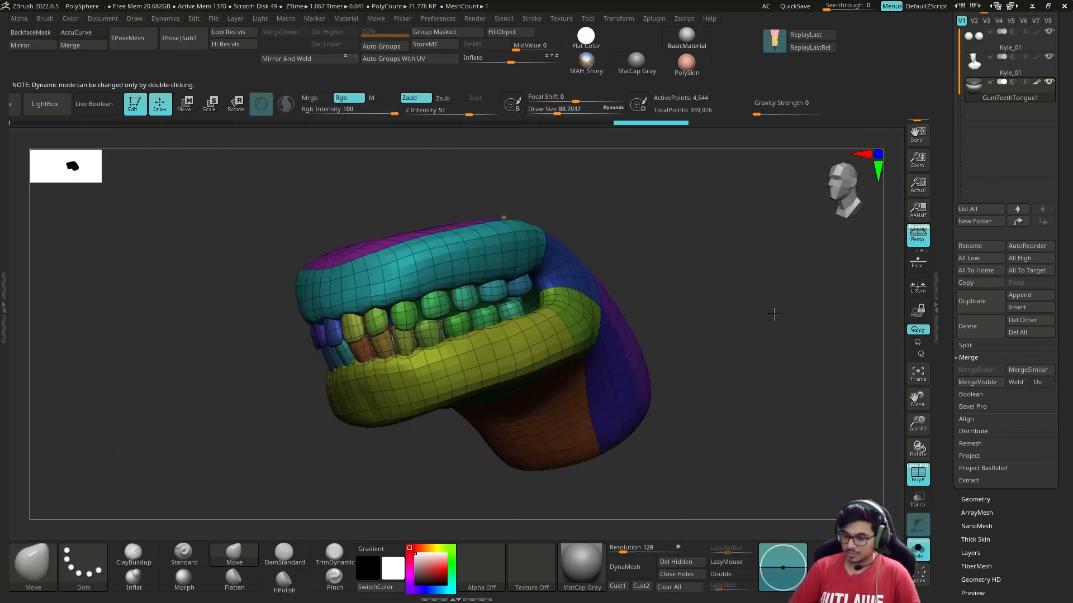
mouse_move(773, 314)
mouse_down()
mouse_move(522, 471)
mouse_move(538, 404)
mouse_up()
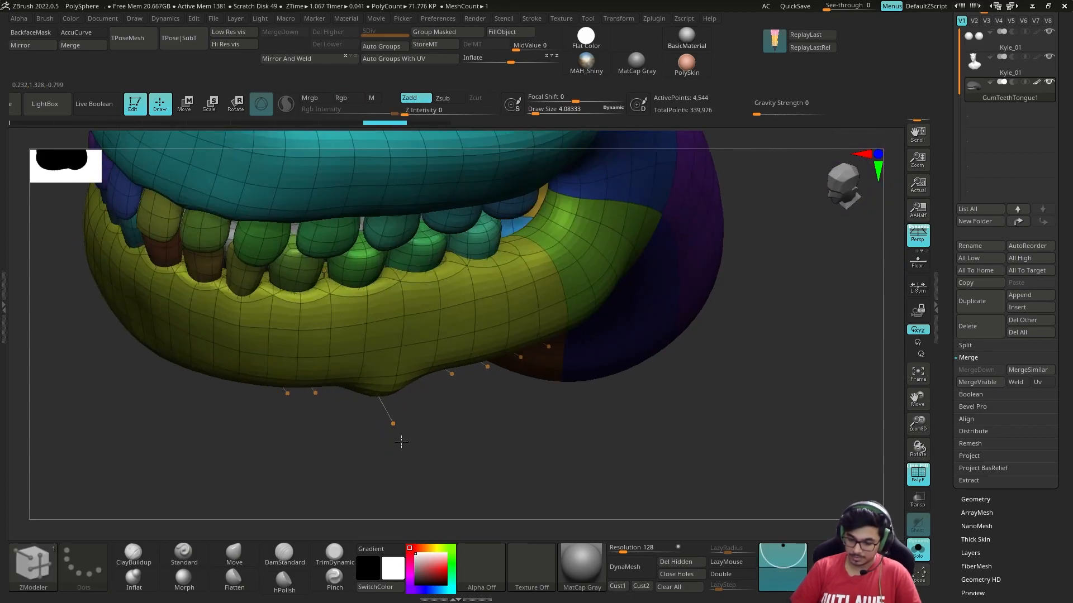
key(f)
key(shift+f)
drag(407, 450, 736, 322)
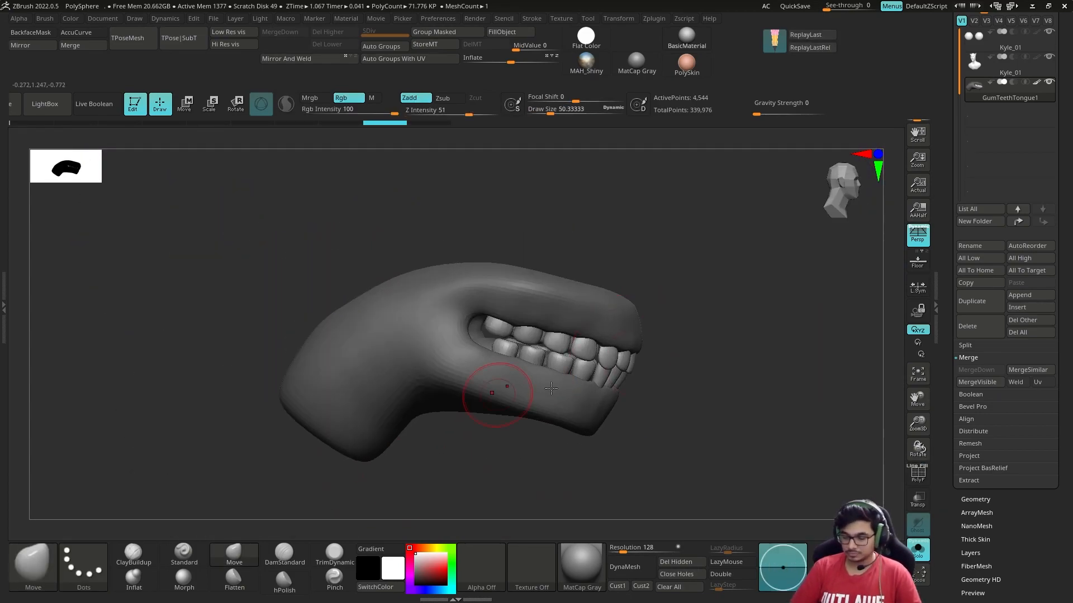
key(shift+f)
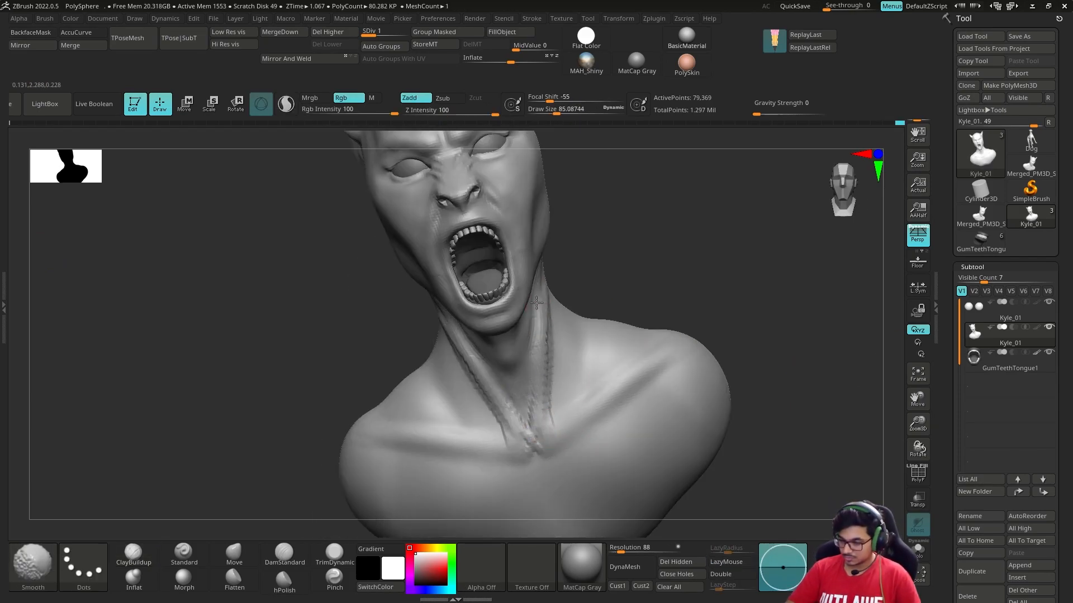
Smooth the sculpted neck tendons and the area where they meet the collarbones
shift+drag(558, 494, 566, 470)
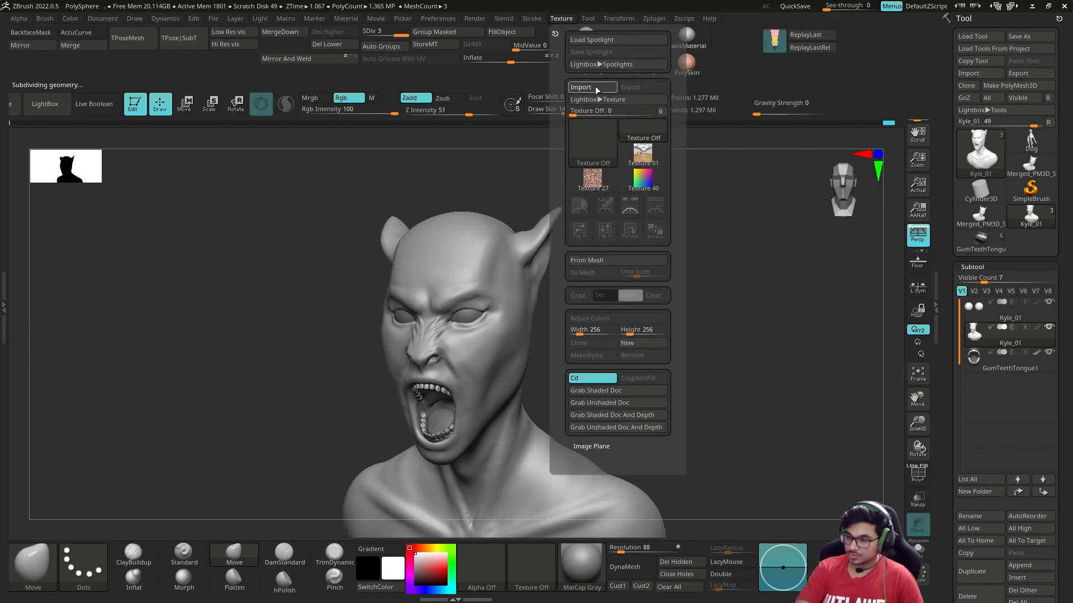
Import the screaming blue character image as a reference, fade it in Spotlight, and align the bust with it
click(592, 87)
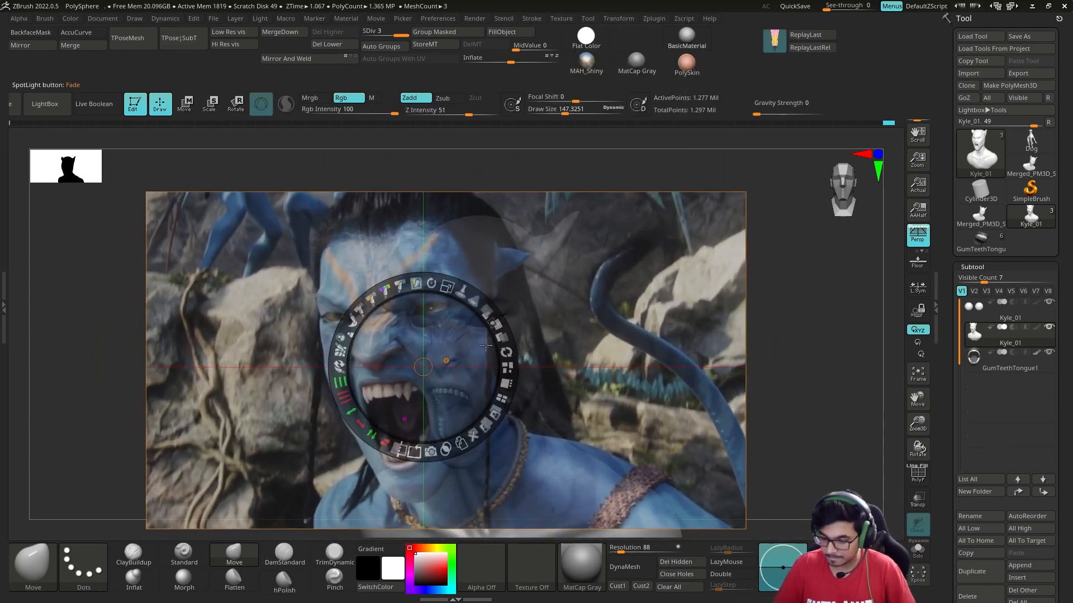
key(z)
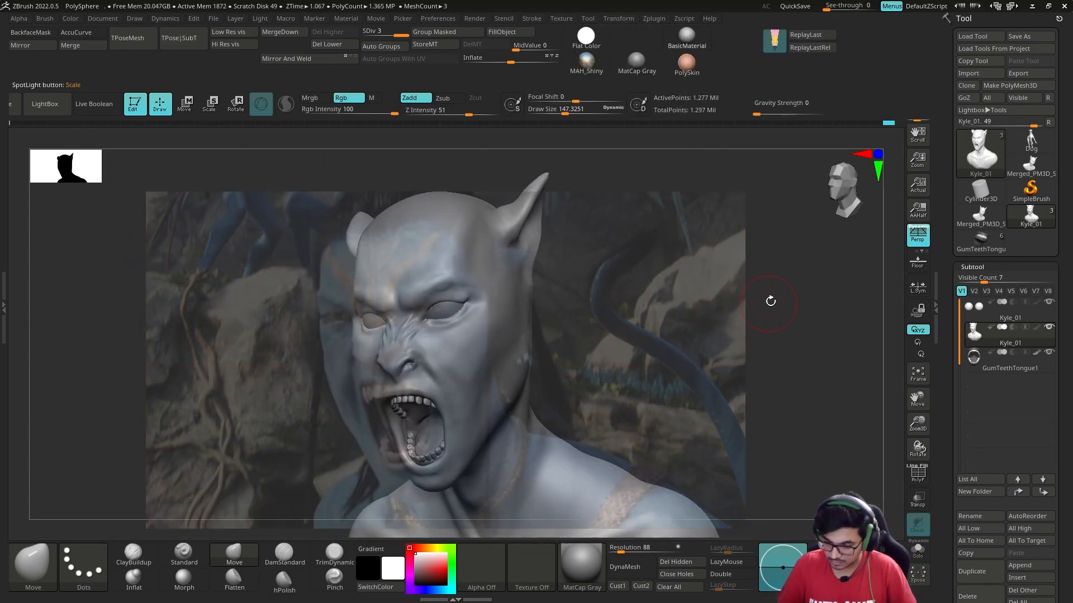
alt+drag(747, 303, 517, 391)
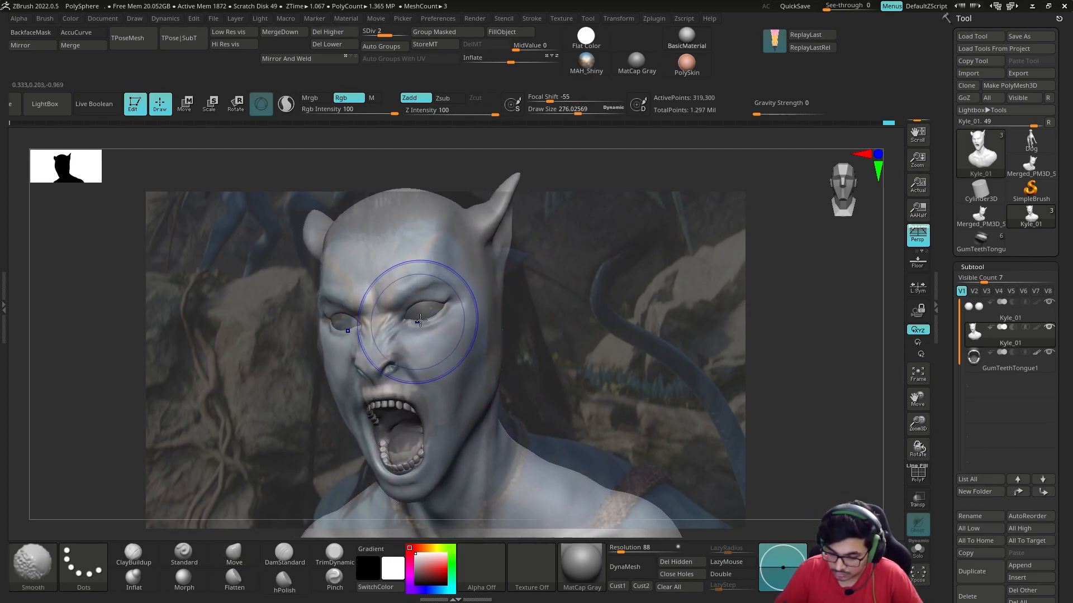
Select the eyes subtool, move the eyeballs to match the reference, and reselect the head subtool
key(w)
alt+click(431, 308)
drag(421, 307, 459, 307)
alt+click(455, 324)
key(q)
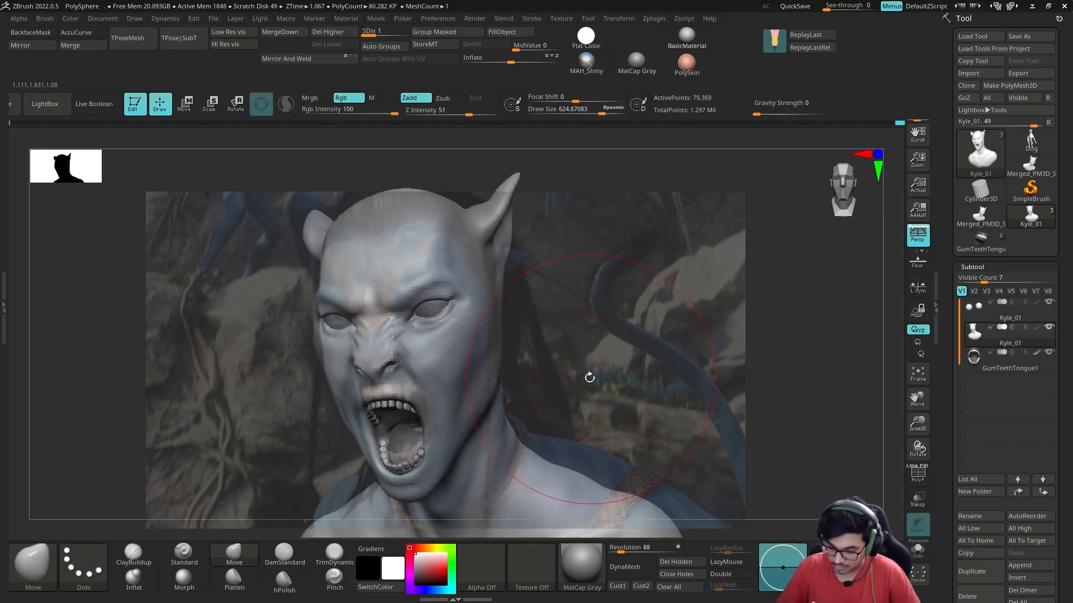
Adjust the head shape with Move, rotate the masked ears outward and down, and hide the Spotlight reference
drag(553, 305, 545, 310)
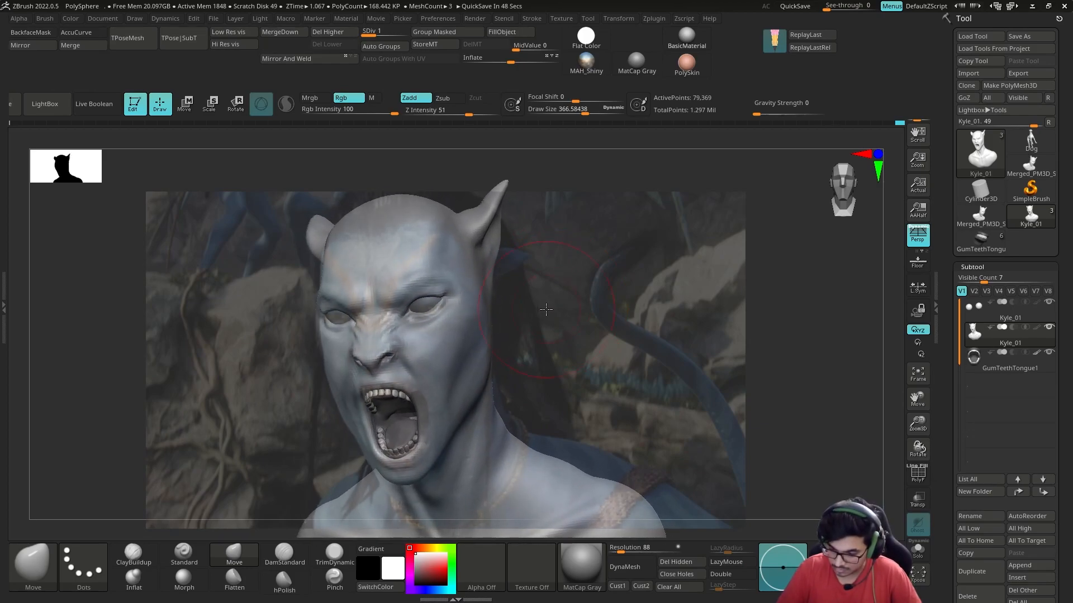
key(w)
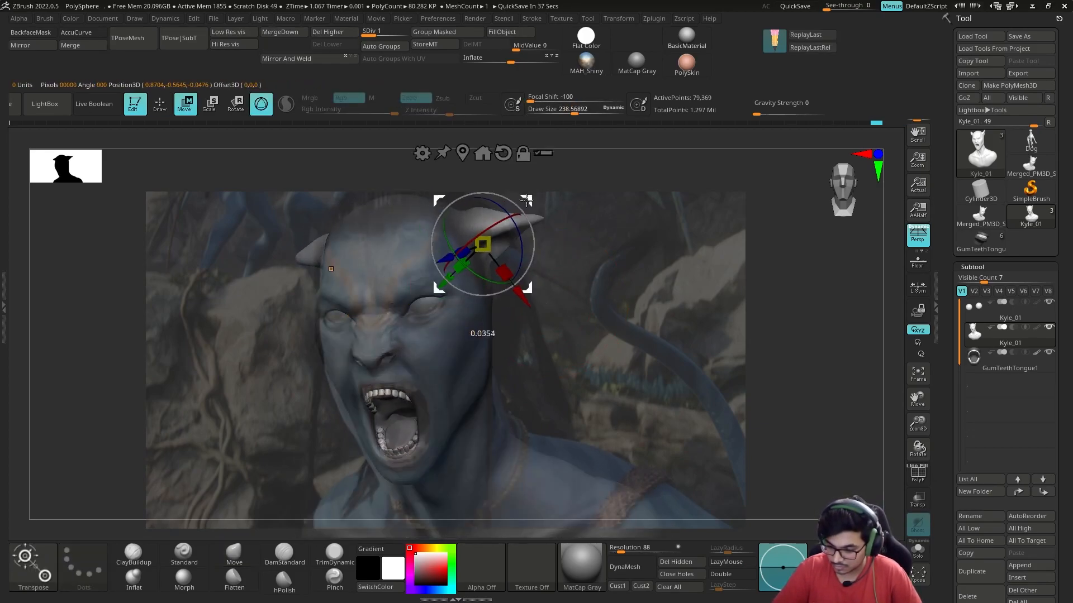
key(q)
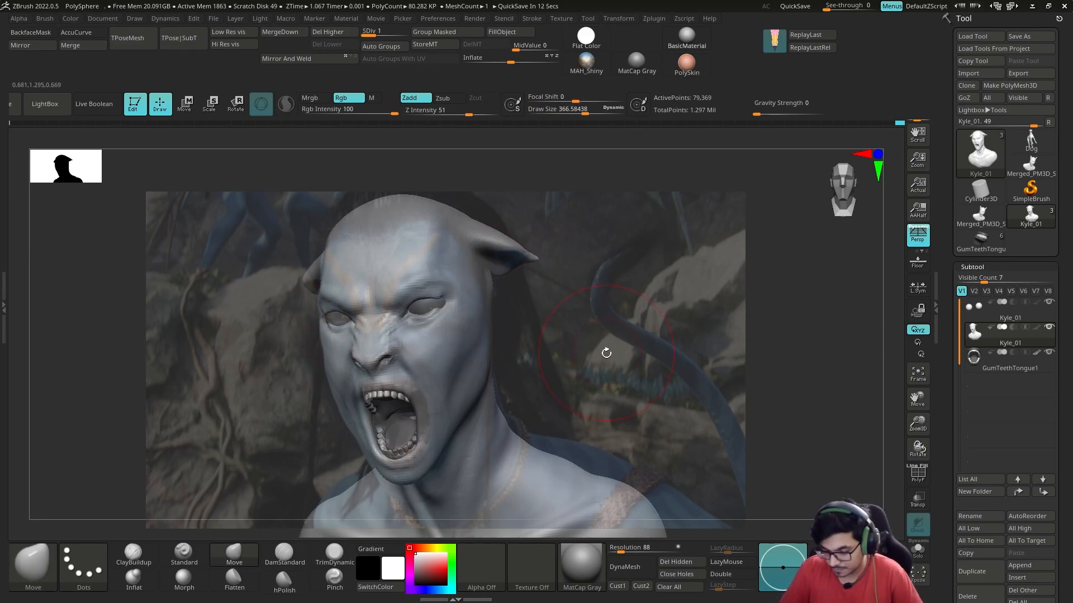
drag(598, 361, 544, 366)
key(shift+z)
Refine the eyelid shape with a smaller Move brush and carve the outer eye corners with DamStandard
key(s)
mouse_move(620, 376)
mouse_down()
mouse_move(563, 374)
mouse_move(551, 457)
mouse_up()
drag(609, 425, 648, 413)
mouse_move(642, 358)
alt+mouse_down()
mouse_move(609, 335)
mouse_move(687, 316)
alt+mouse_up()
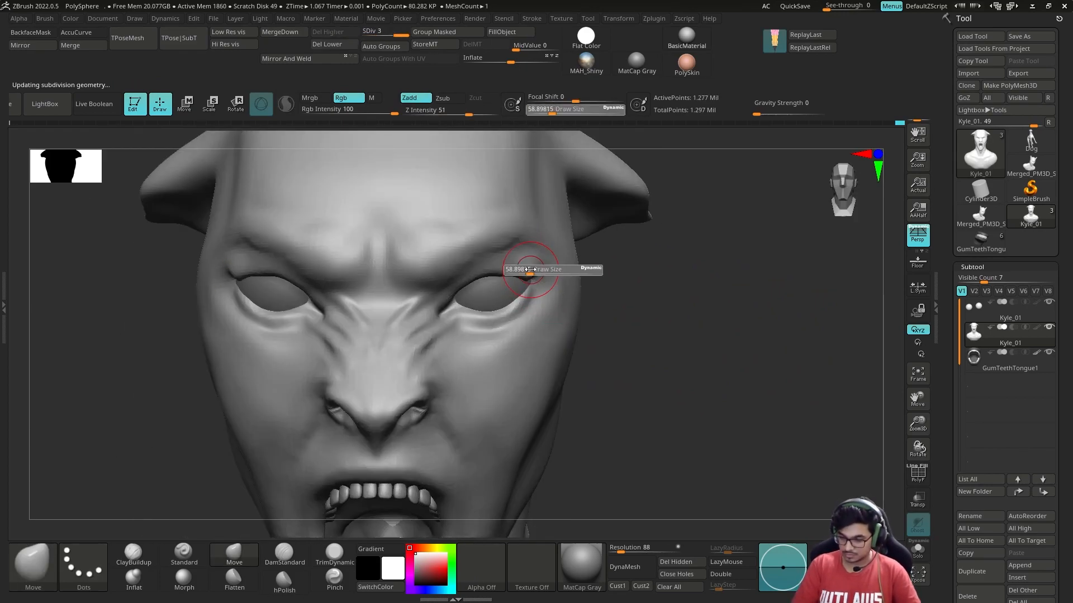
drag(626, 269, 542, 272)
drag(287, 523, 340, 525)
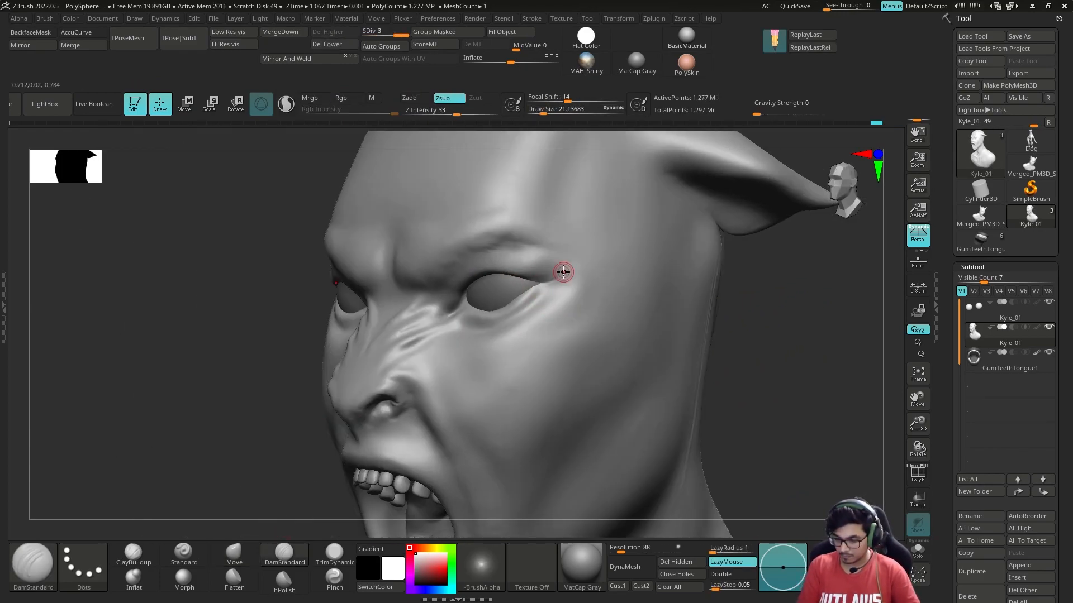
drag(224, 447, 251, 456)
Build up the lower eyelid rims from inner to outer corner with a small ClayBuildup brush and smooth them
key(b)
key(c)
key(b)
key(s)
drag(486, 317, 483, 318)
mouse_move(699, 436)
mouse_down()
mouse_move(713, 283)
mouse_move(648, 346)
mouse_move(715, 313)
mouse_up()
key(s)
drag(430, 343, 427, 344)
alt+drag(693, 357, 698, 402)
drag(704, 358, 637, 346)
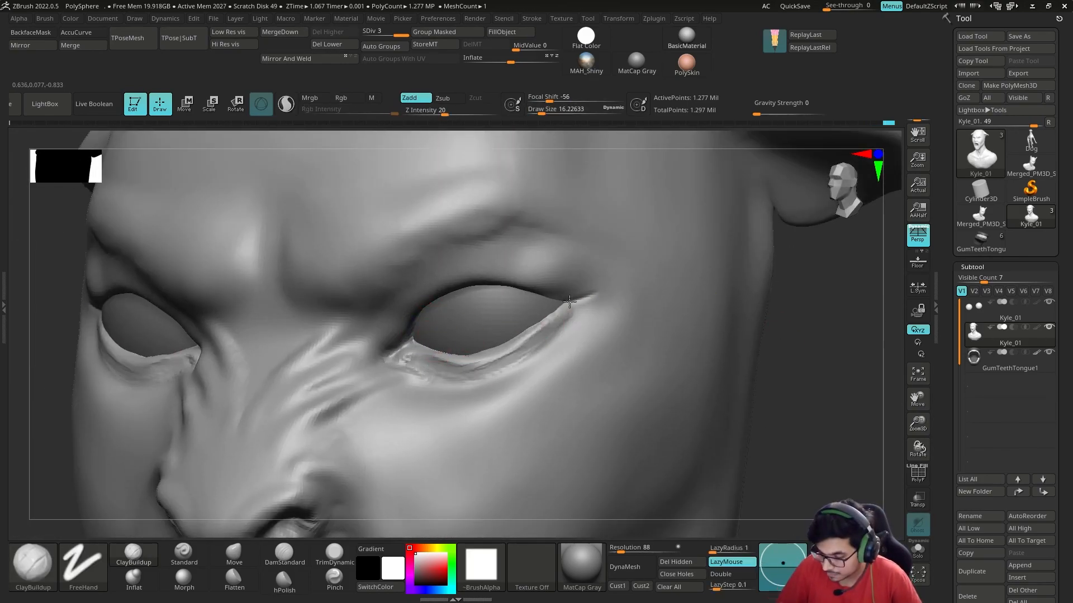
drag(568, 307, 517, 349)
mouse_move(517, 350)
shift+mouse_down()
mouse_move(583, 301)
mouse_move(559, 318)
shift+mouse_up()
Smooth the eye corners and adjust the lower eyelids from a high angle with the Move brush
drag(794, 335, 849, 335)
alt+drag(793, 335, 793, 302)
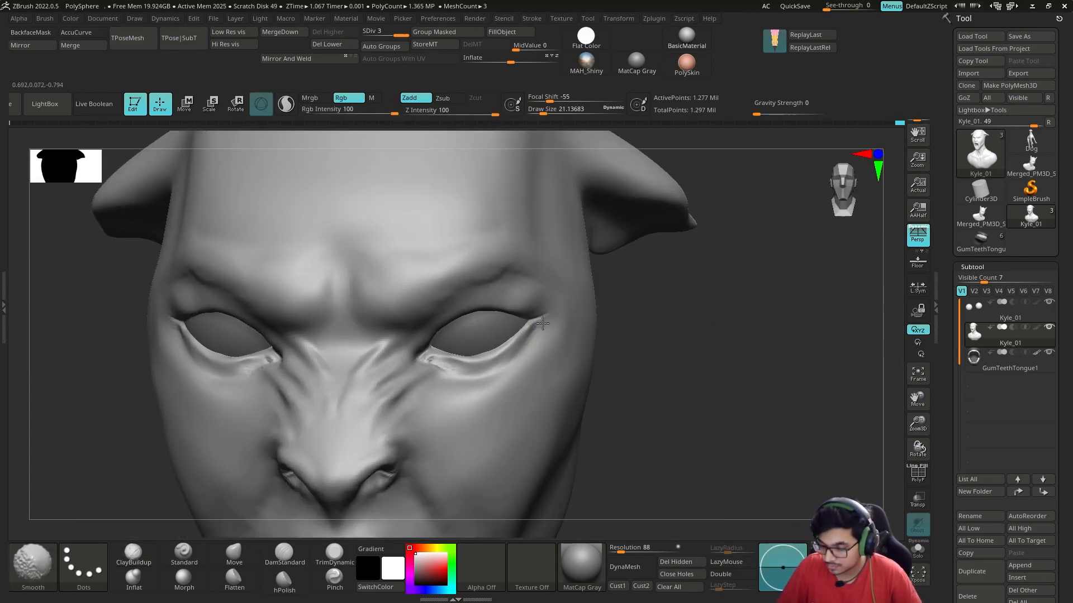
alt+drag(546, 325, 447, 363)
drag(743, 335, 691, 355)
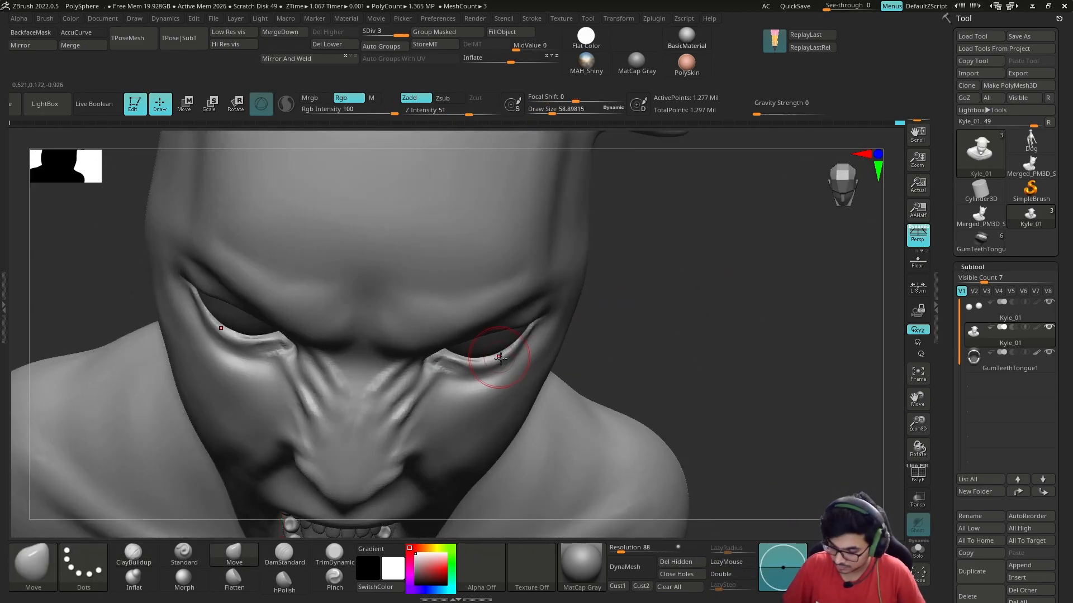
mouse_move(491, 347)
mouse_down()
mouse_move(586, 304)
mouse_move(689, 371)
mouse_move(685, 333)
mouse_move(709, 324)
mouse_move(336, 271)
mouse_move(276, 342)
mouse_up()
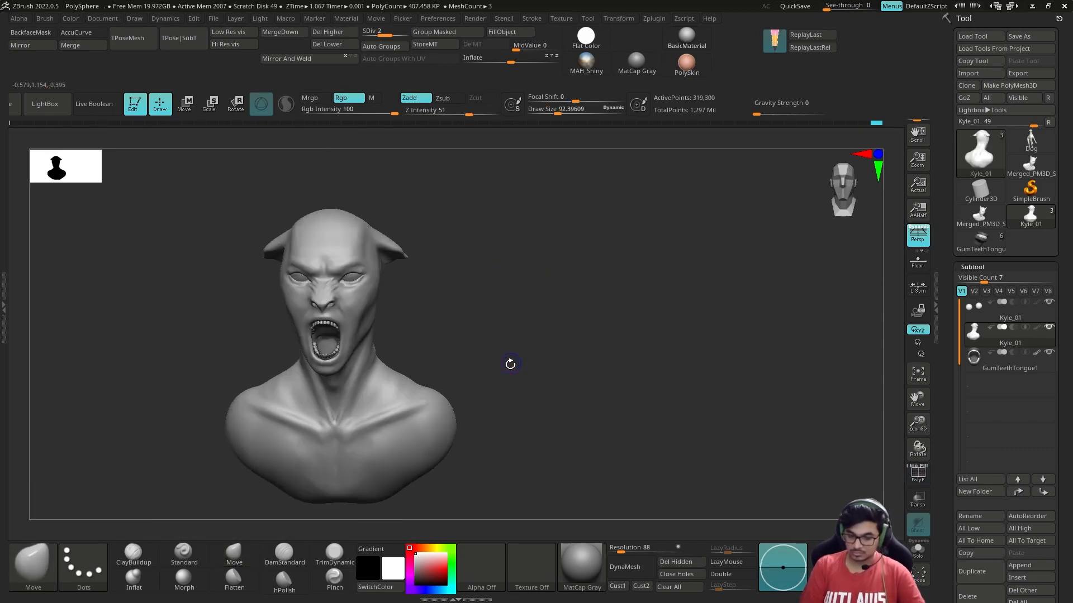
Sculpt the creases running from the outer eye corners toward the temples with ClayBuildup and smooth them
drag(510, 359, 690, 376)
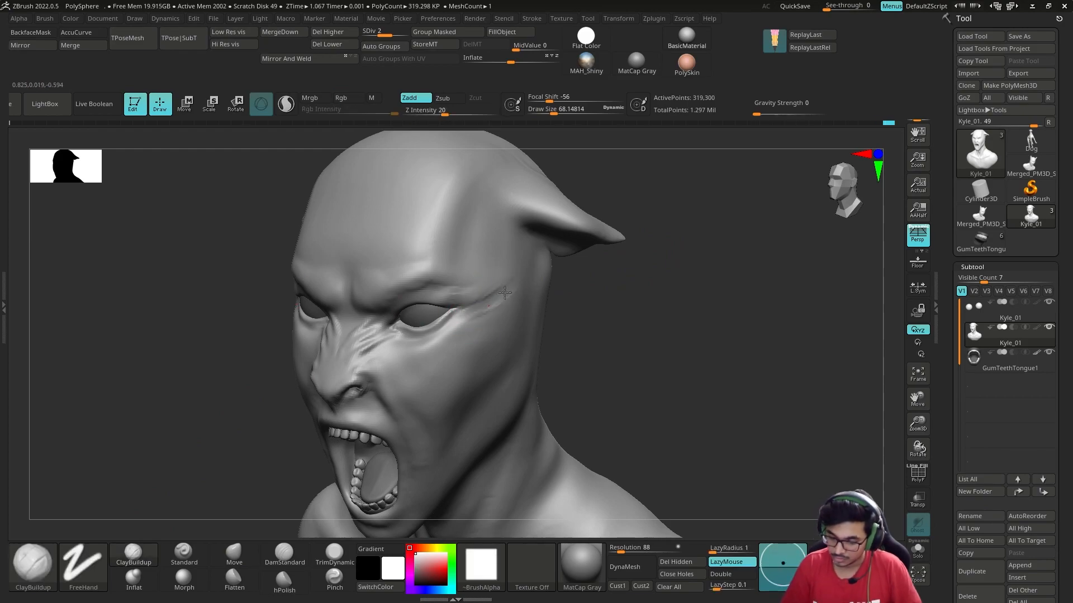
key(shift)
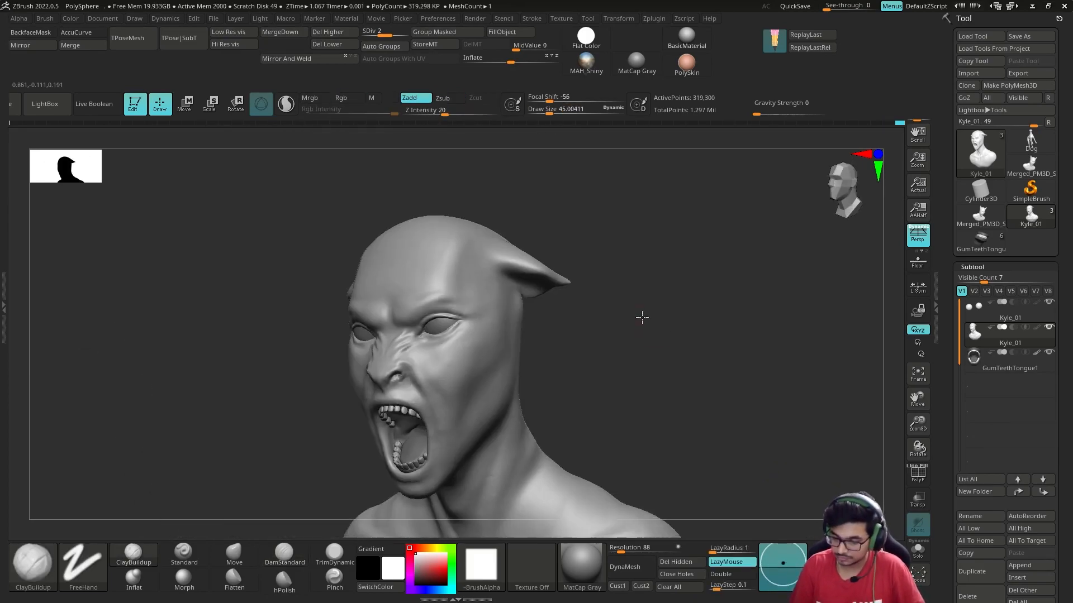
key(s)
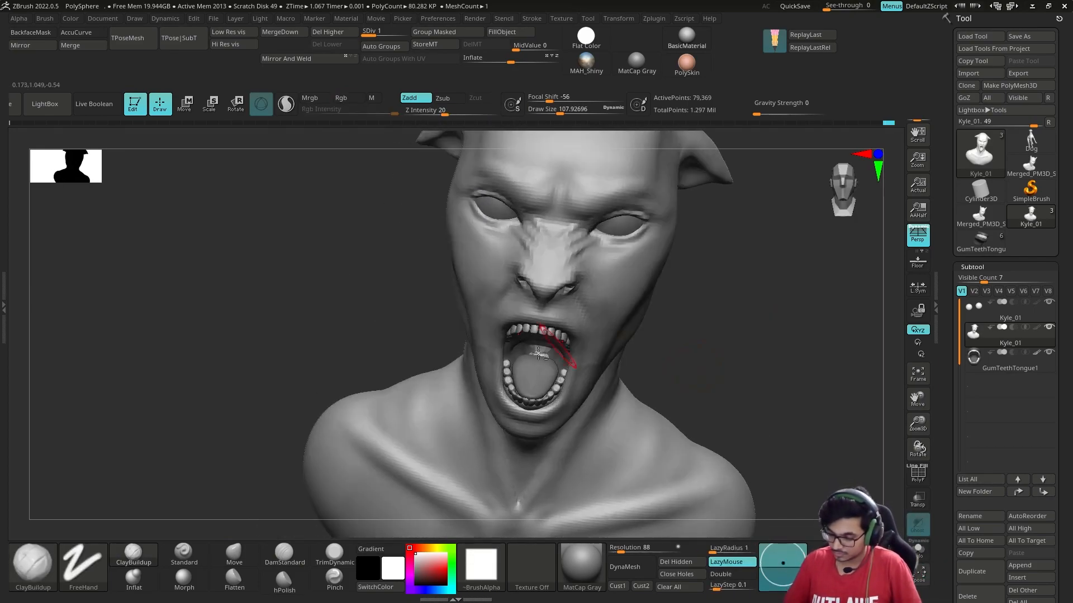
Smooth the upper lip area of the bust with the Smooth brush
drag(617, 340, 502, 330)
mouse_move(665, 316)
mouse_down()
mouse_move(692, 316)
mouse_move(693, 335)
mouse_up()
shift+drag(547, 322, 532, 330)
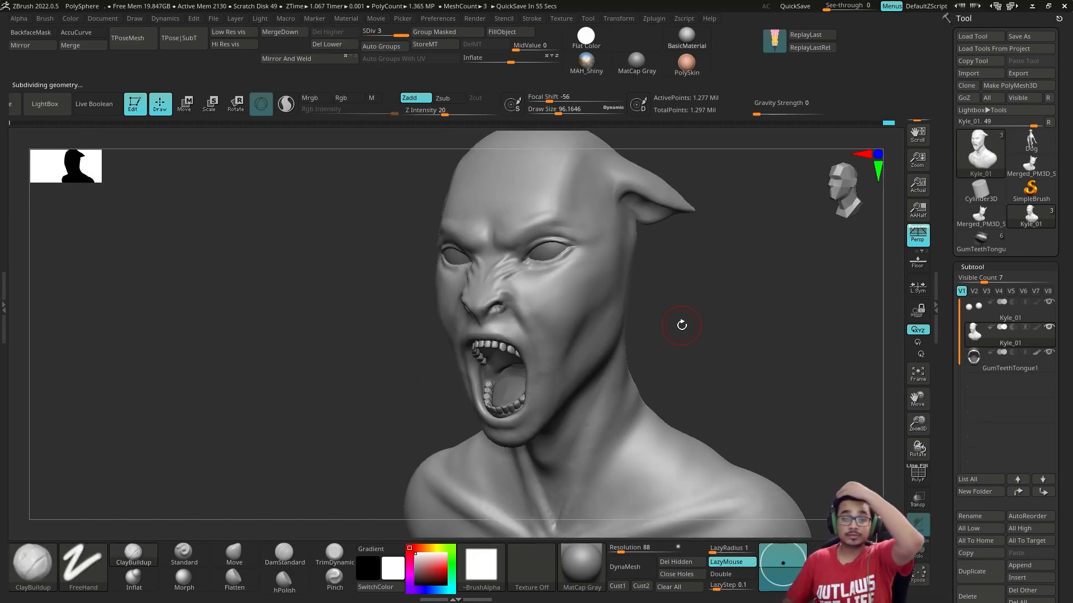
Select the gum and teeth subtool and lengthen the upper canines into fangs with the Move brush
alt+drag(690, 304, 687, 235)
alt+click(403, 246)
key(shift+f)
alt+drag(615, 279, 531, 159)
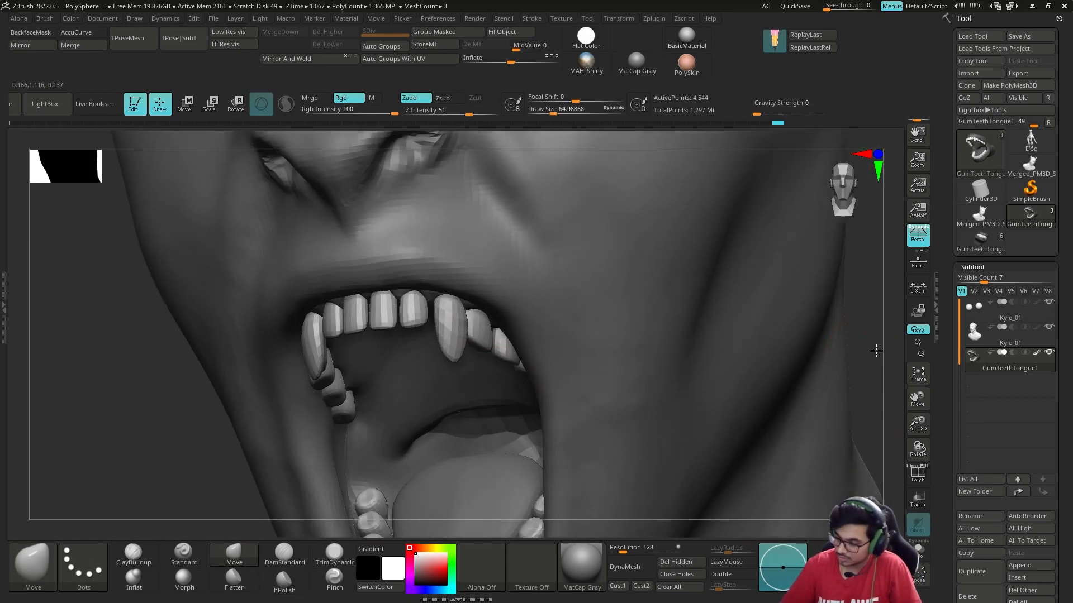
key(b)
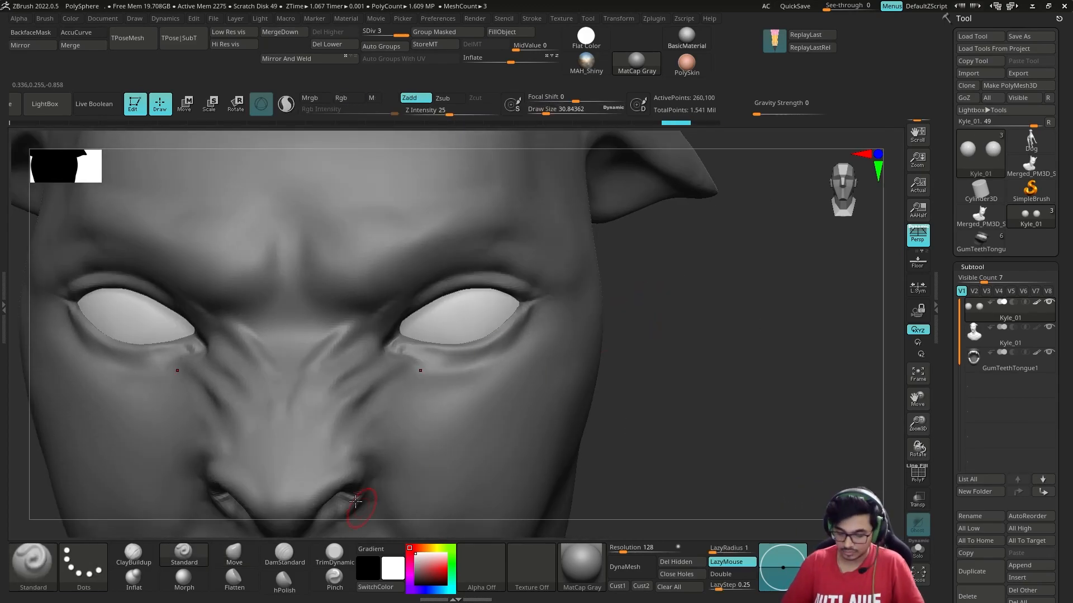
Set the Standard brush to paint only color in muted yellow at Rgb intensity 100, with a focal shift of -91
click(436, 548)
click(422, 556)
click(441, 564)
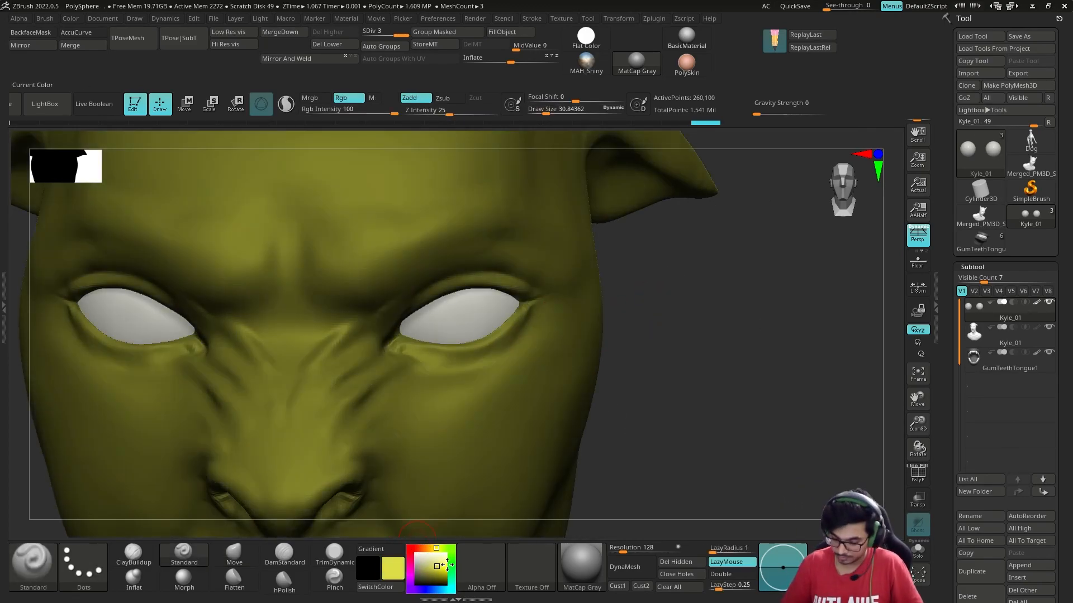
key(space)
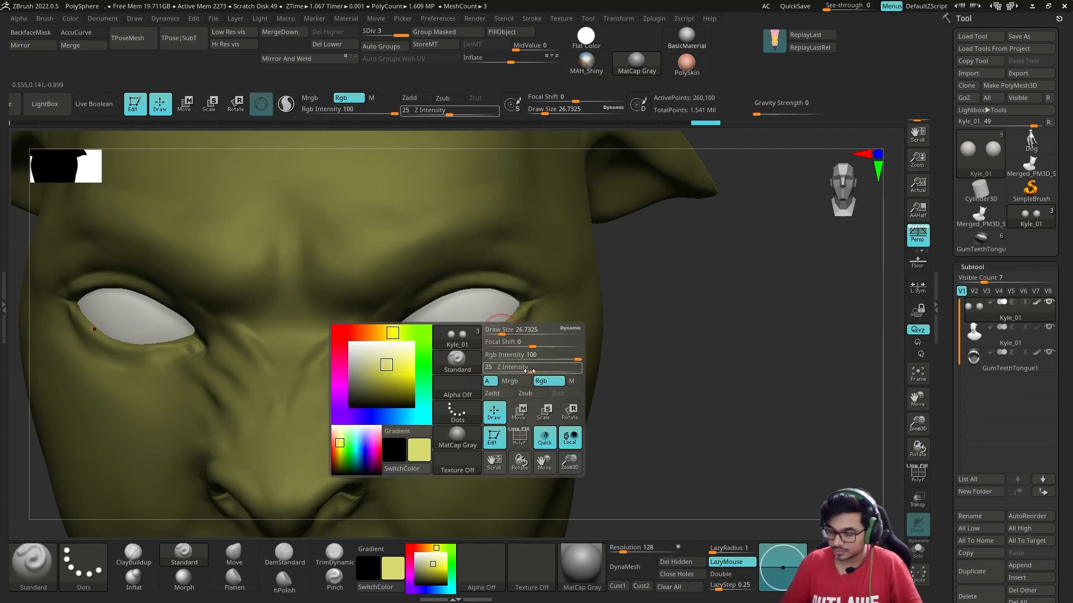
drag(510, 345, 491, 345)
Try painting the iris on the eyeballs in muted yellow and undo the stroke
key(s)
drag(468, 320, 474, 321)
click(464, 316)
ctrl+right_drag(637, 324, 637, 297)
key(ctrl+z)
Choose black and paint a round dark iris base at the center of both eyeballs
click(416, 580)
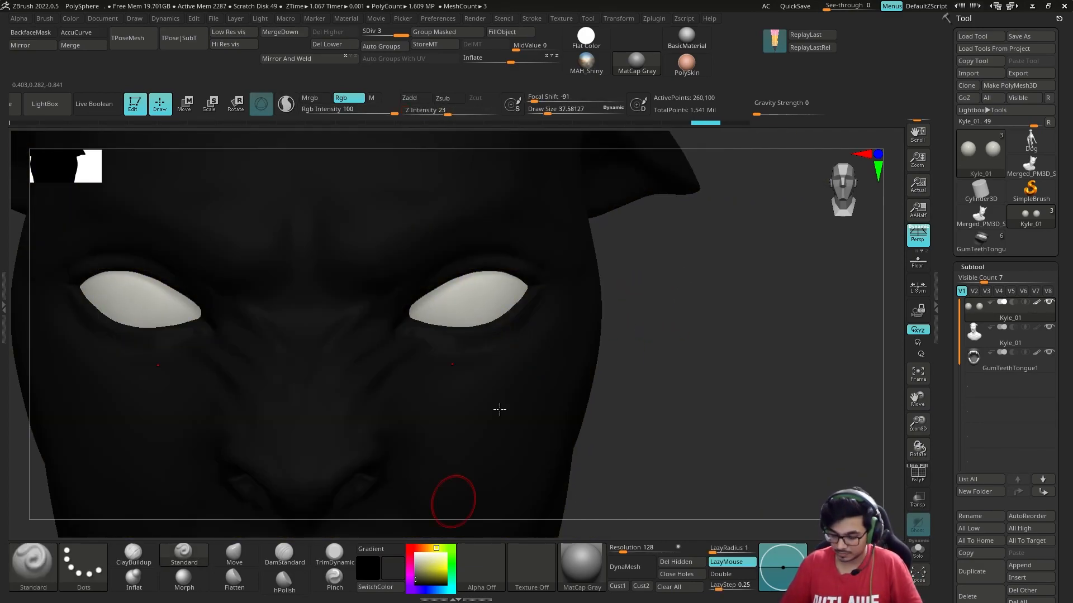
key(s)
click(434, 299)
ctrl+right_drag(436, 303, 440, 293)
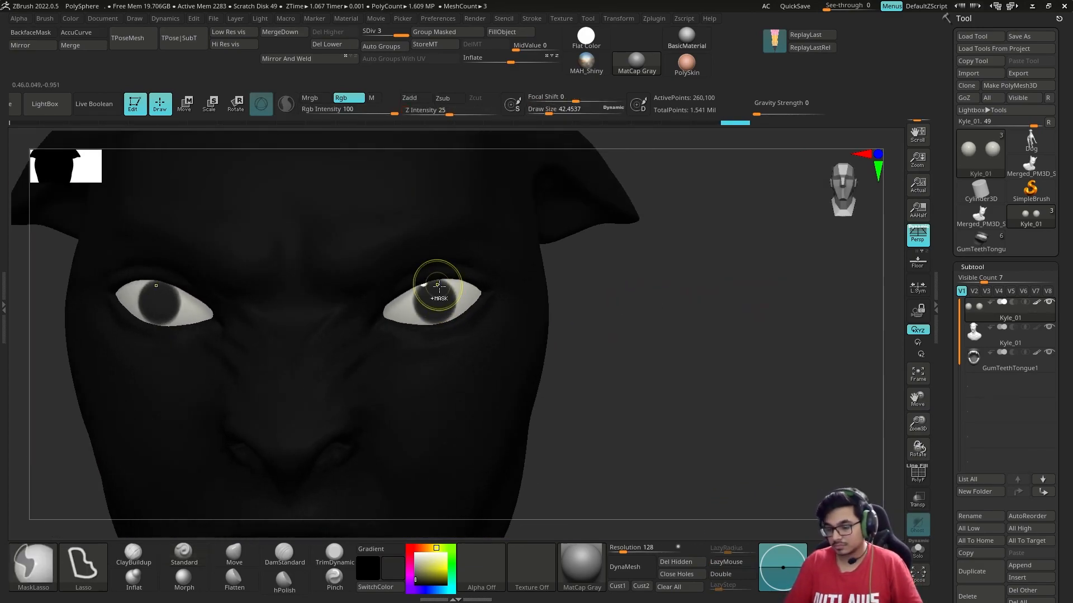
click(432, 302)
mouse_move(664, 407)
right_down()
mouse_move(606, 409)
mouse_move(643, 412)
right_up()
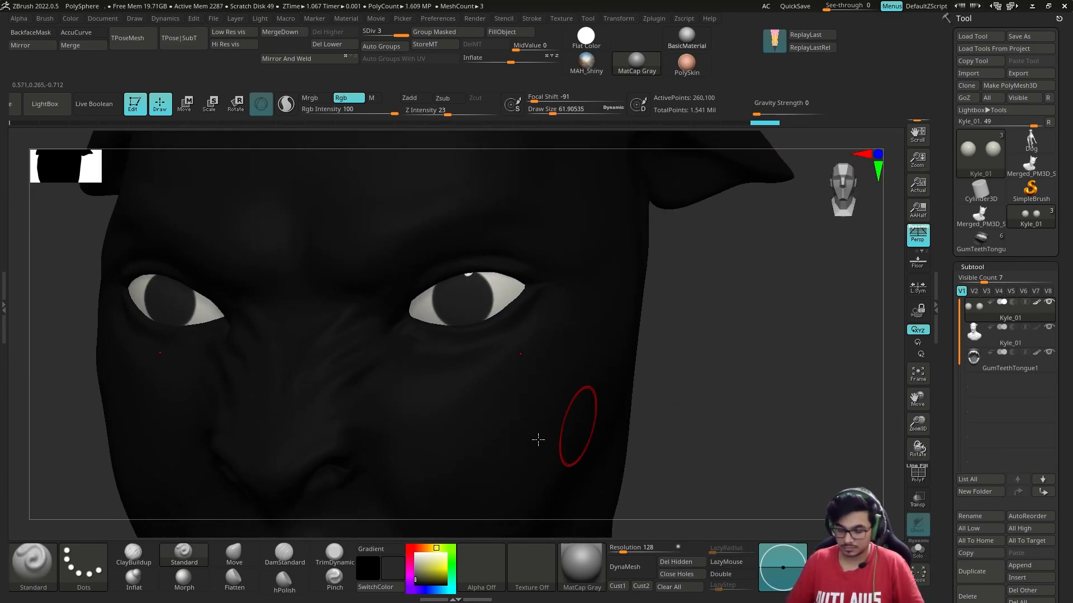
Paint the irises yellow inside their dark rims around black pupils, and isolate the eyeballs
click(434, 564)
drag(524, 386, 513, 385)
key(c)
click(460, 300)
ctrl+right_drag(700, 306, 705, 352)
key(c)
key(ctrl+shift+s)
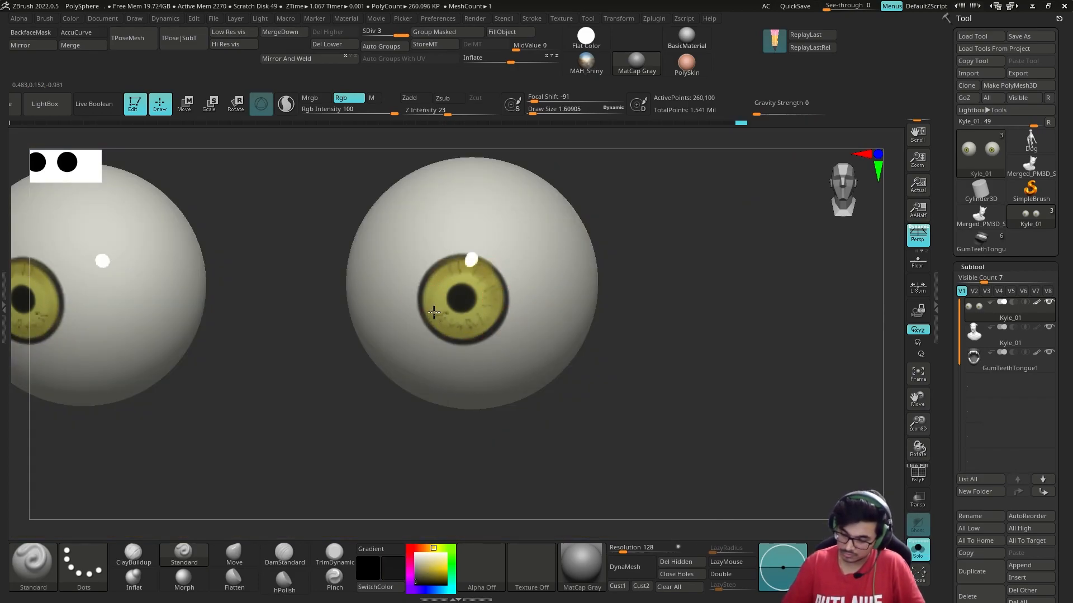
Paint fine detail strokes into the yellow irises and set the active color to white
drag(464, 329, 438, 316)
key(ctrl+shift+s)
ctrl+right_drag(759, 336, 752, 262)
click(415, 554)
ctrl+right_drag(658, 354, 659, 385)
mouse_move(632, 387)
right_down()
mouse_move(675, 390)
mouse_move(620, 385)
right_up()
ctrl+right_drag(541, 324, 581, 268)
click(474, 266)
Sculpt the iris area of the isolated eyeballs with a small ClayBuildup brush and smooth it
key(b)
key(c)
key(b)
key(ctrl+shift+s)
drag(454, 284, 475, 302)
mouse_move(536, 296)
right_down()
mouse_move(494, 295)
mouse_move(537, 296)
right_up()
drag(480, 307, 465, 293)
key(shift)
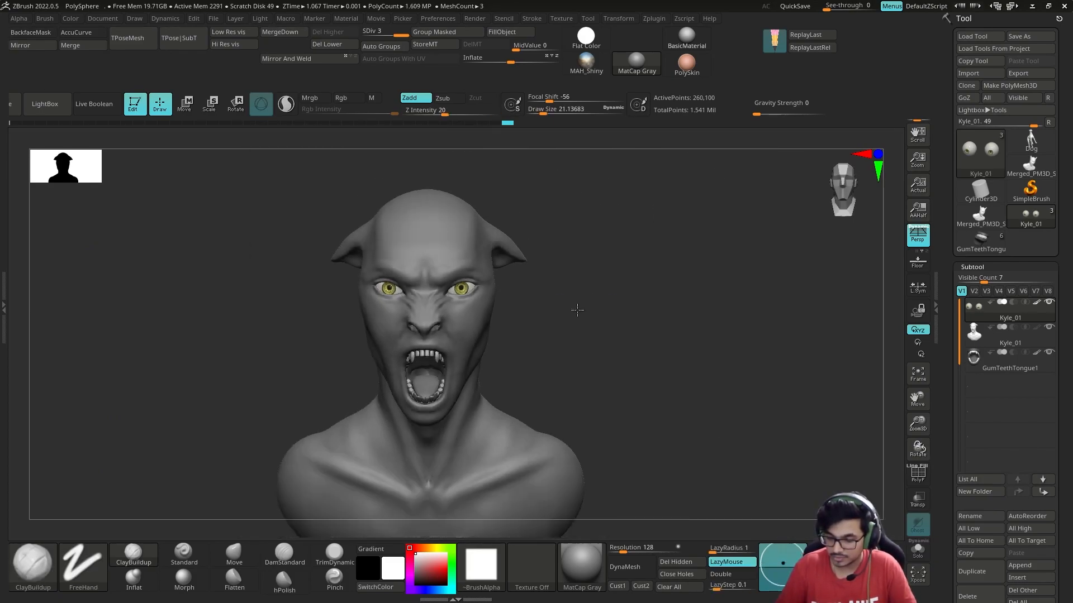
Fill the bust subtool with a pale grayish blue and reset the active color to white
click(440, 580)
drag(440, 580, 422, 561)
click(502, 32)
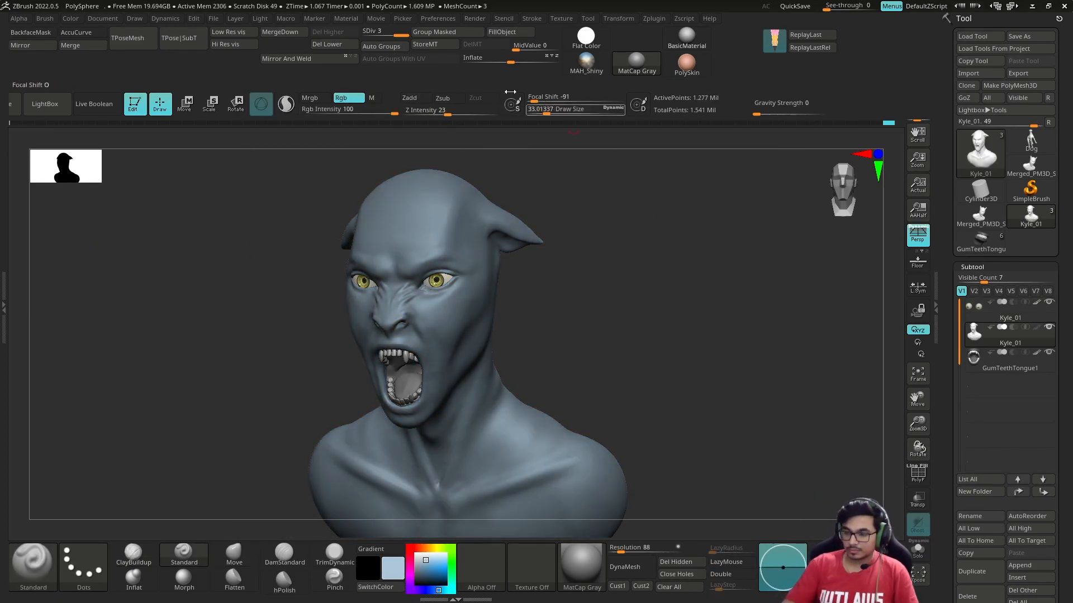
click(415, 555)
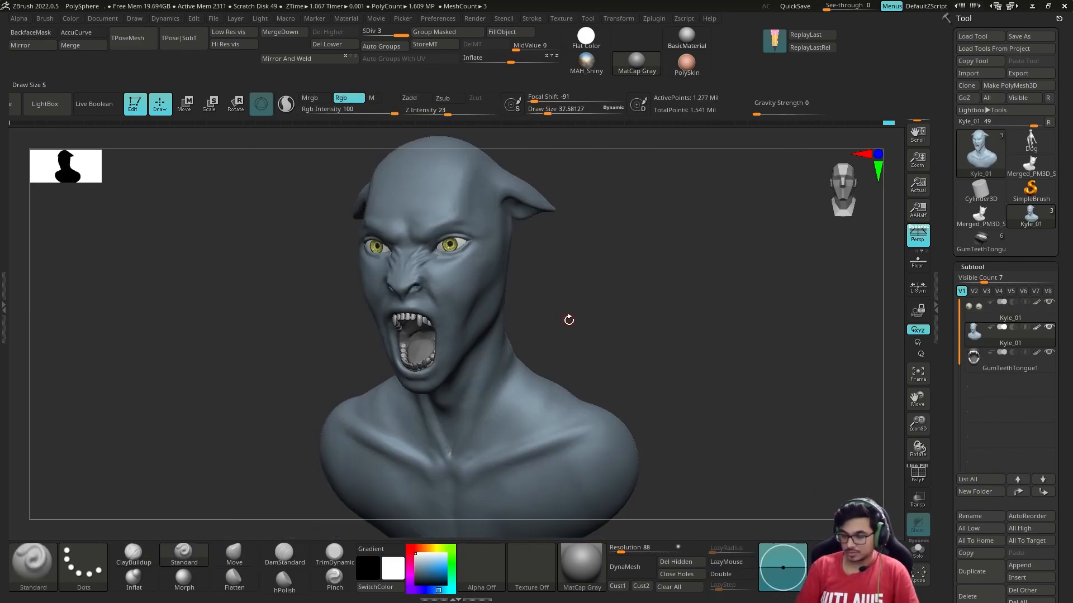
drag(568, 320, 585, 362)
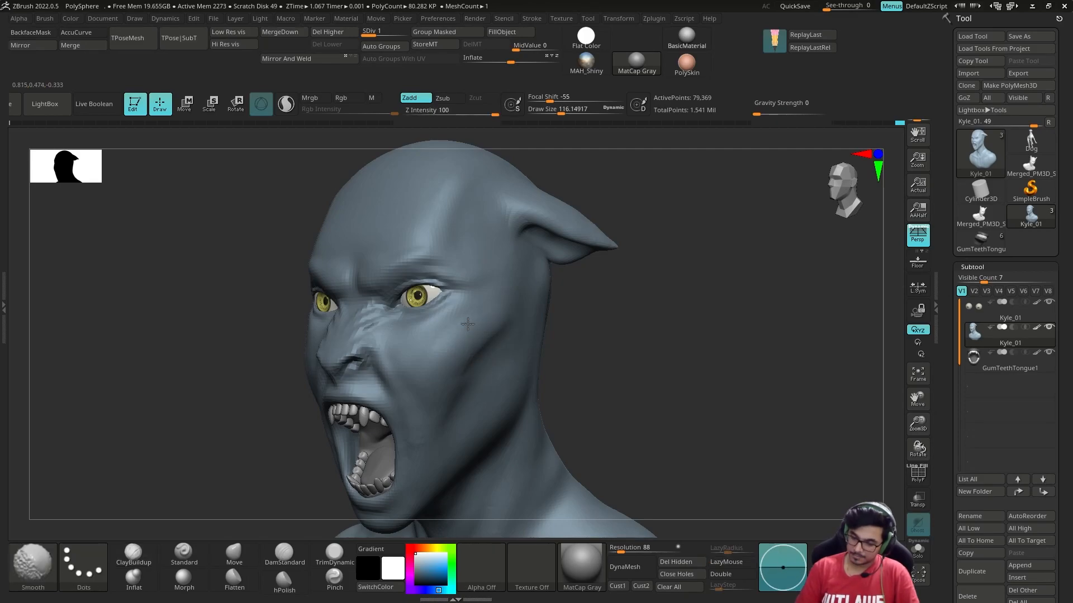
Build up the cheekbones and refine the lower eyelids and inner eye corners with ClayBuildup
drag(601, 286, 610, 290)
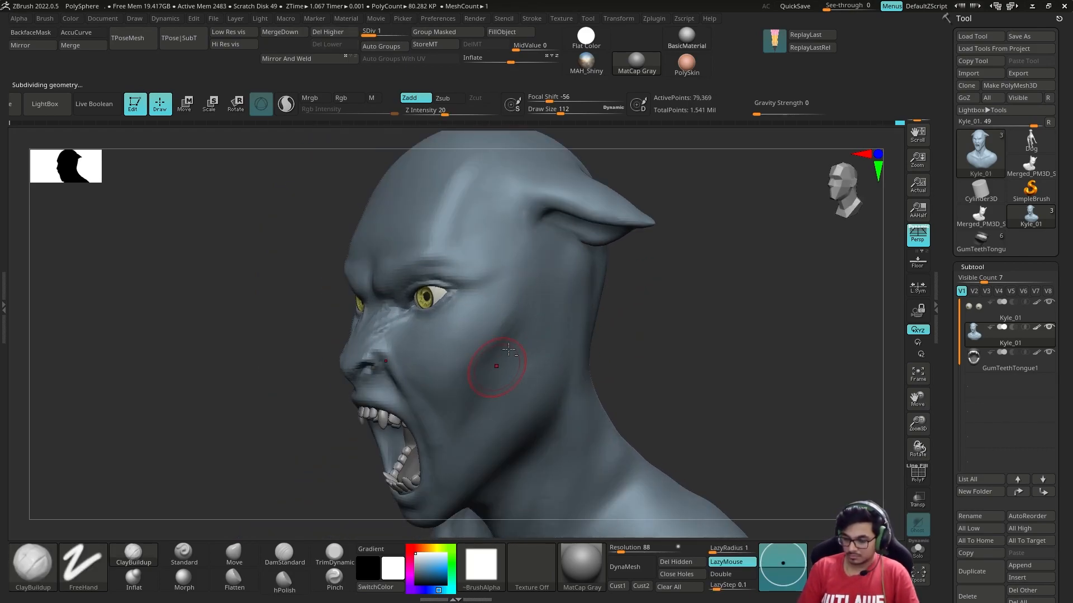
mouse_move(498, 359)
mouse_down()
mouse_move(649, 311)
mouse_move(644, 342)
mouse_up()
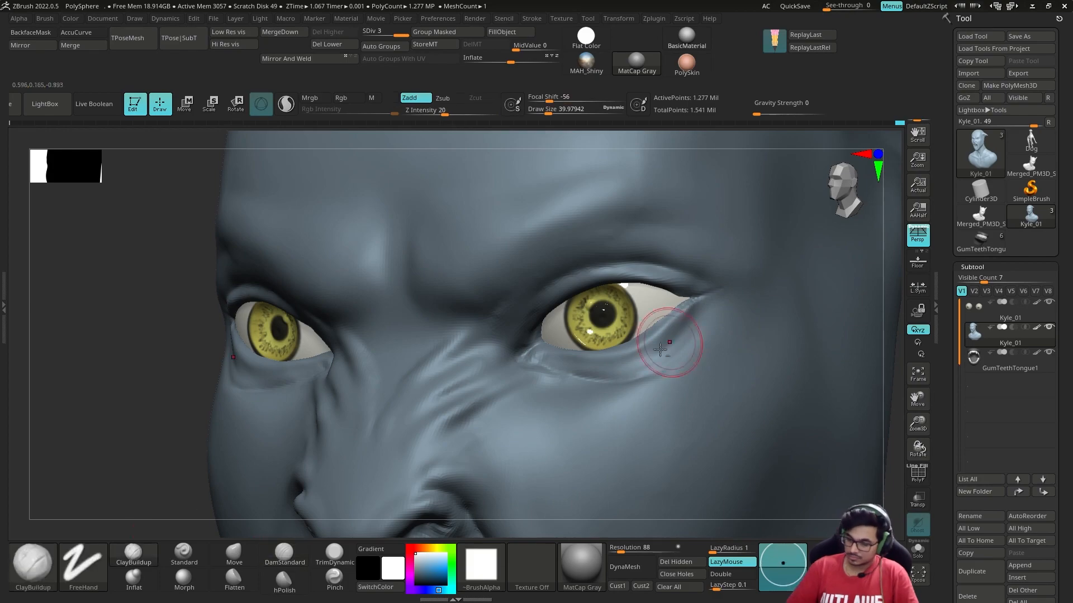
key(shift)
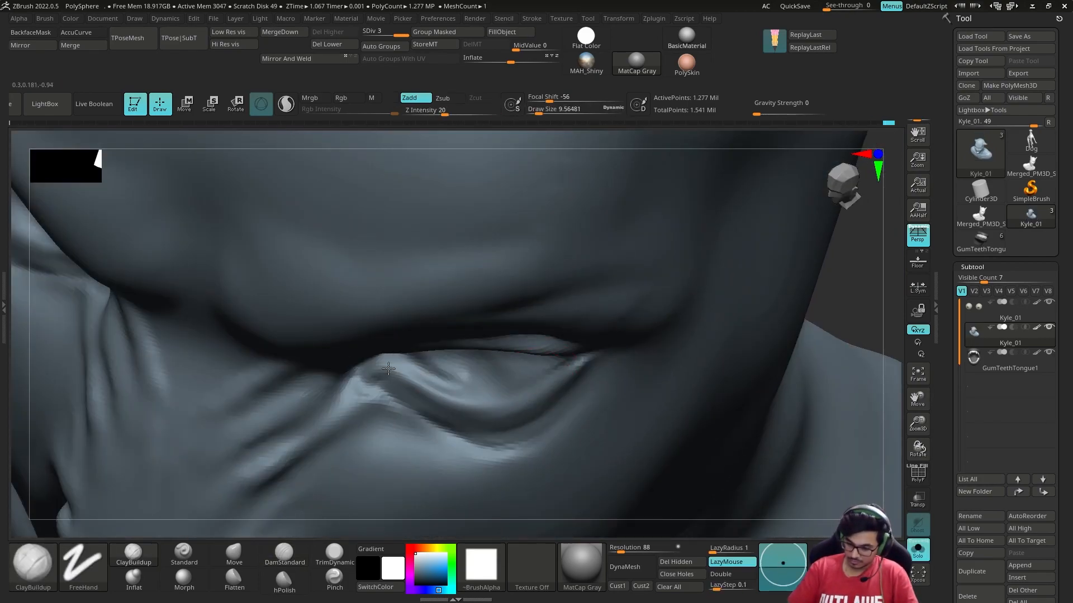
key(s)
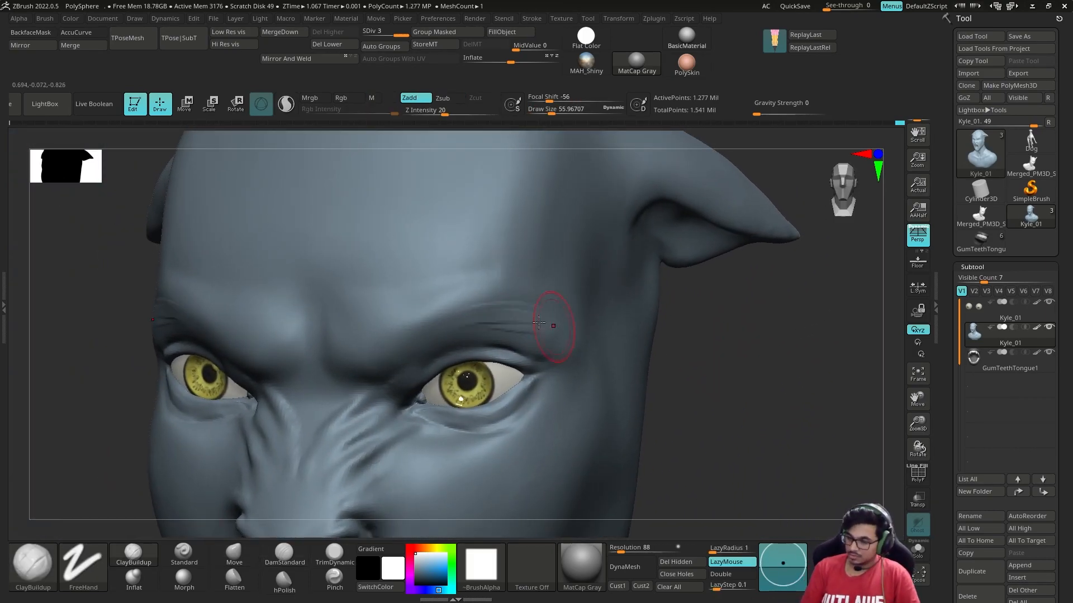
Build up the skin folds above the outer brows and at the forehead's center with ClayBuildup, and smooth them
key(s)
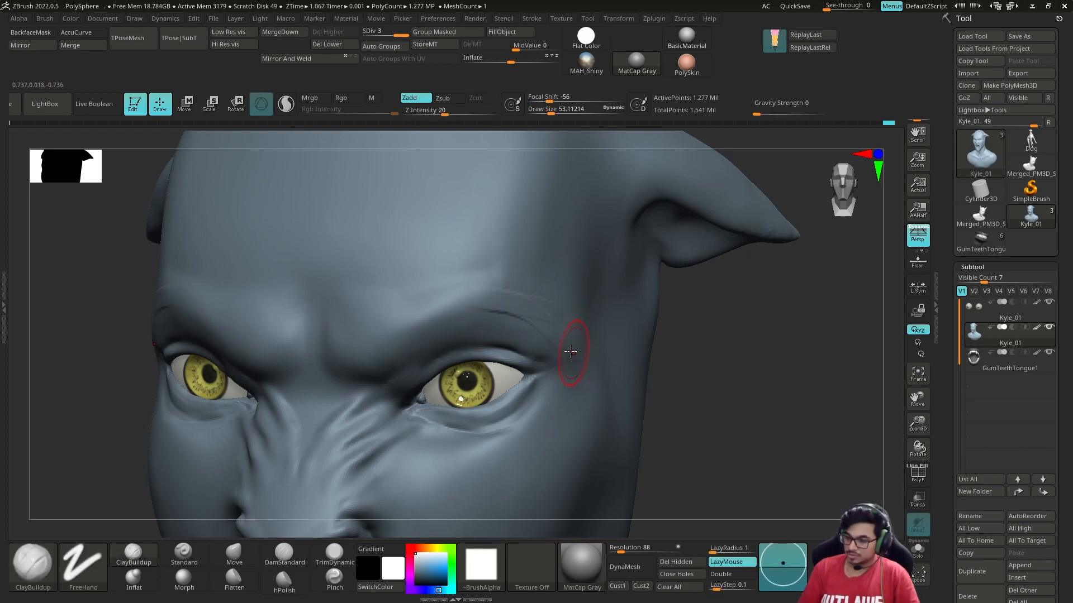
key(shift)
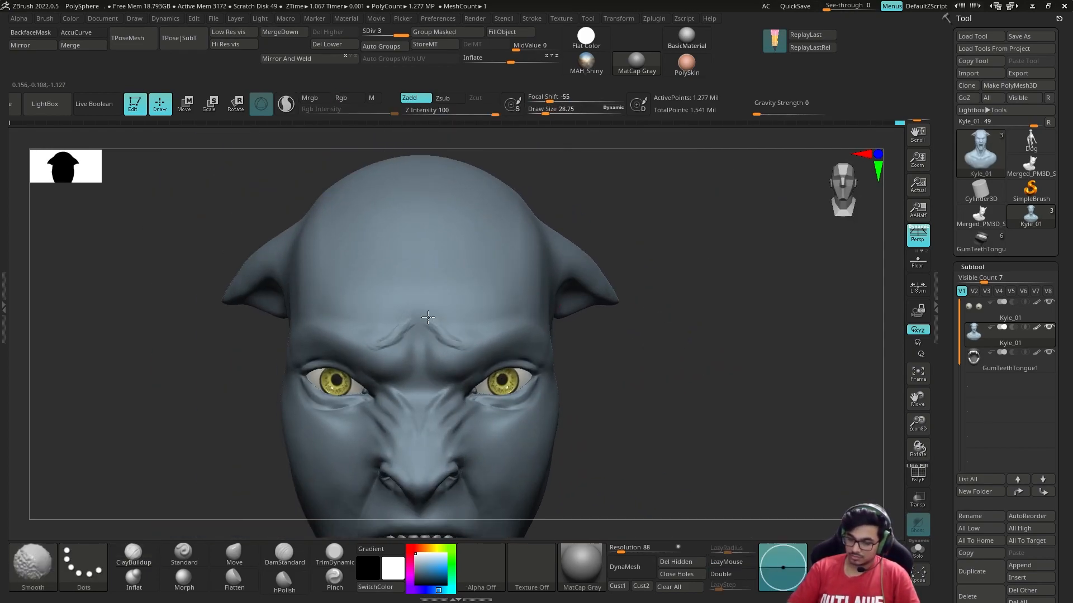
drag(428, 317, 448, 362)
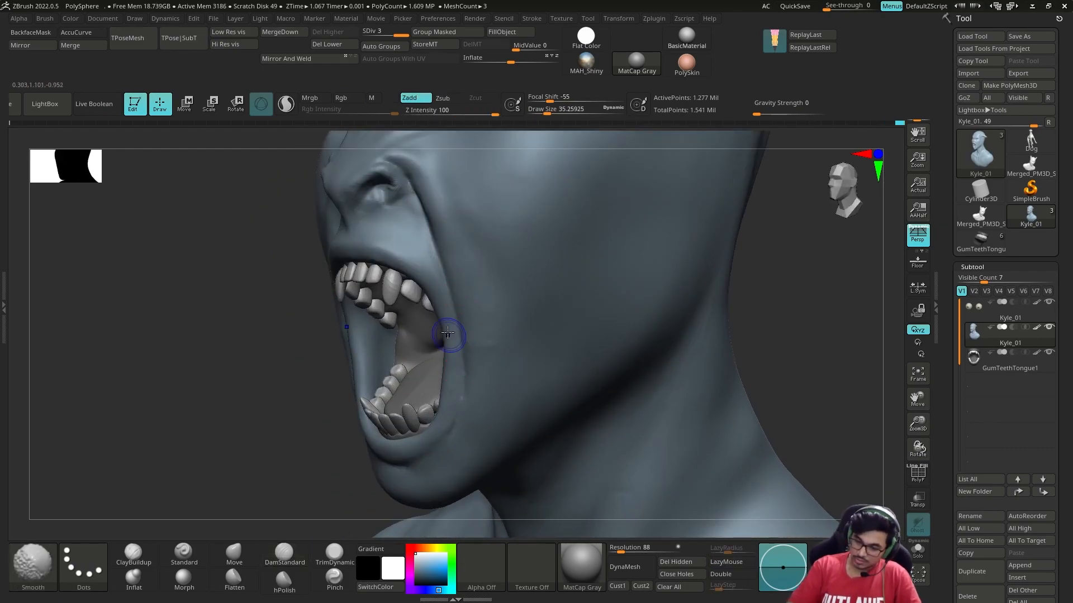
Shape the nasolabial folds and the upper cheeks below the eyes, and return to subdivision level 3
drag(427, 197, 440, 245)
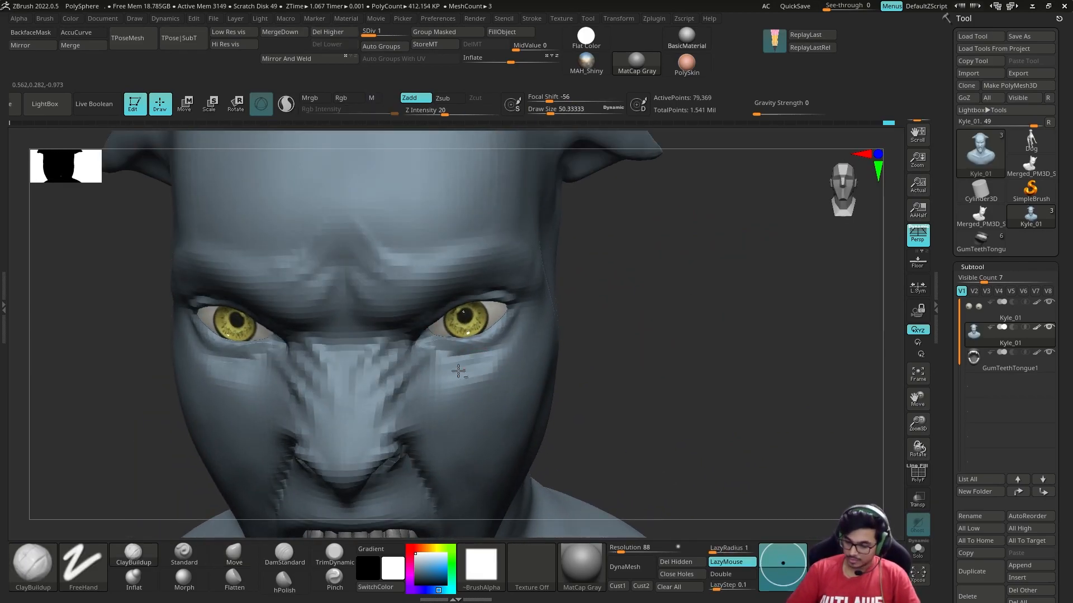
key(shift)
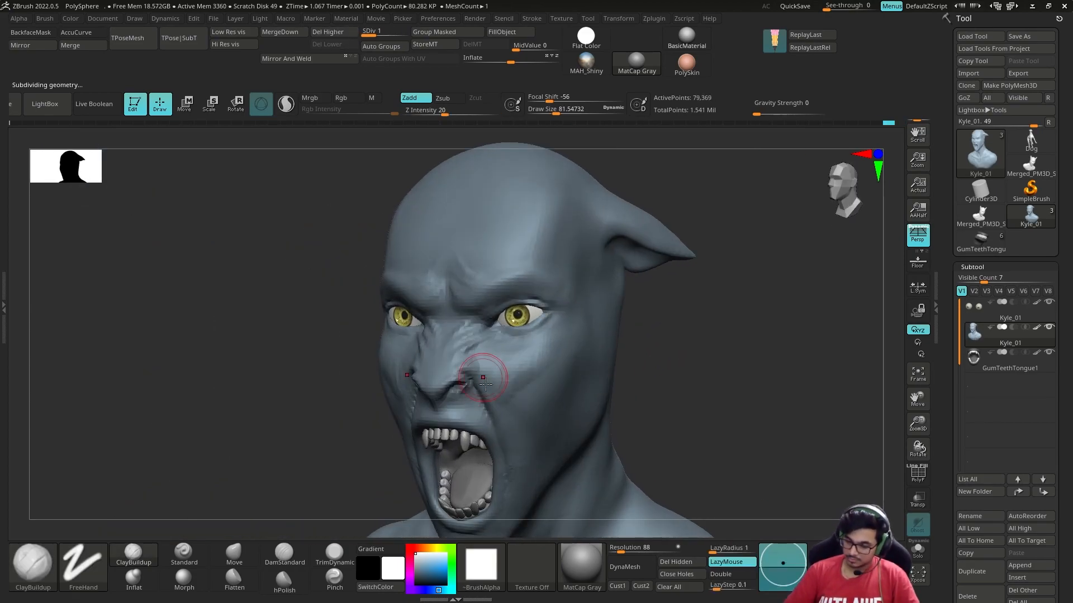
key(d)
key(d)
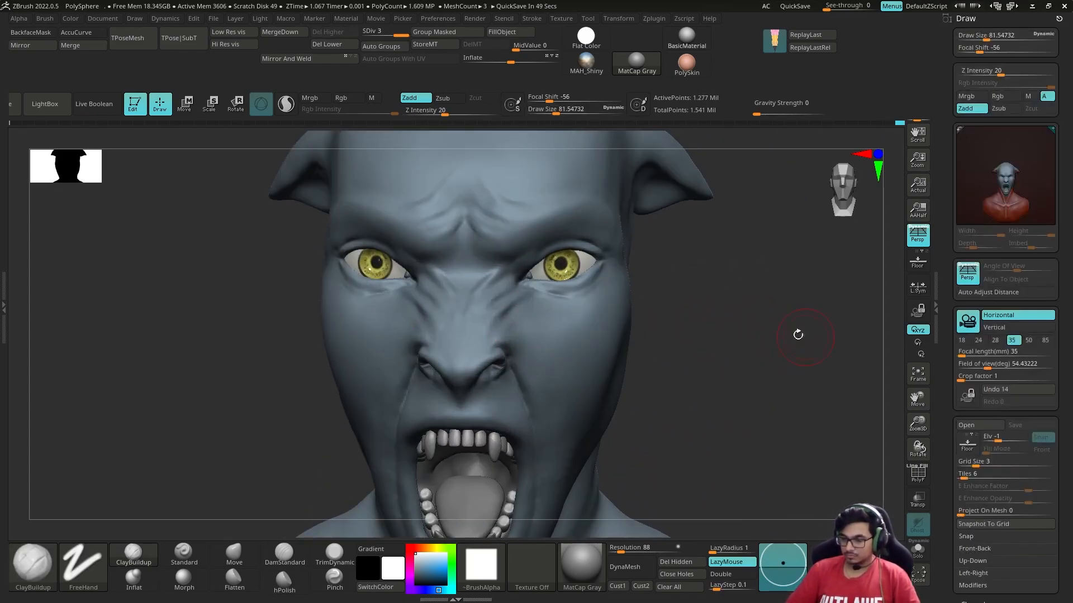
Smooth the wrinkles along the nose bridge and sharpen their creases with DamStandard
drag(797, 330, 675, 317)
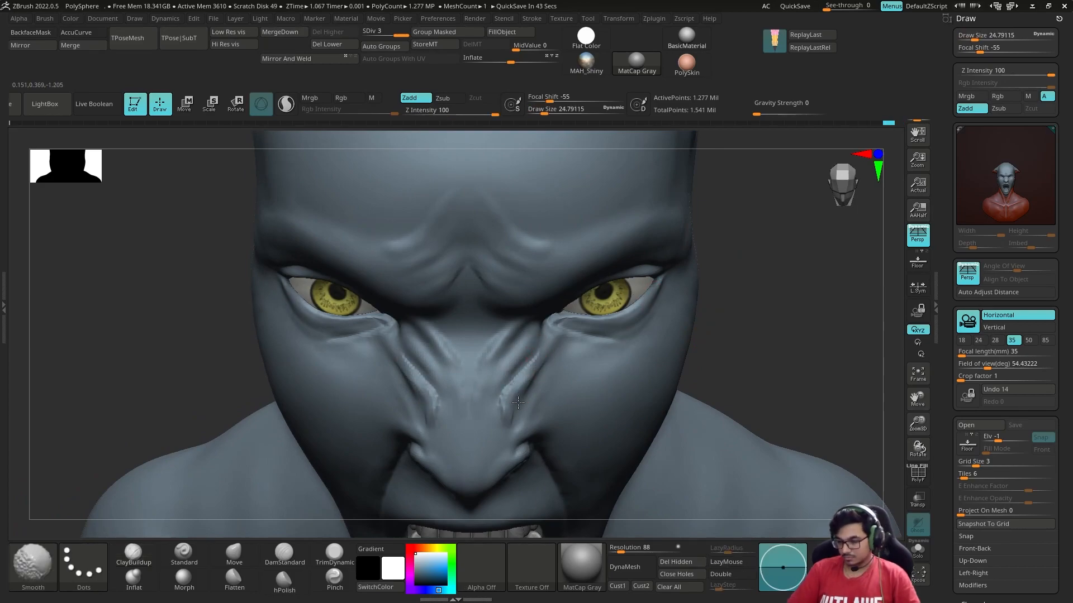
key(b)
key(d)
key(s)
mouse_move(541, 334)
right_down()
mouse_move(513, 367)
mouse_move(530, 333)
right_up()
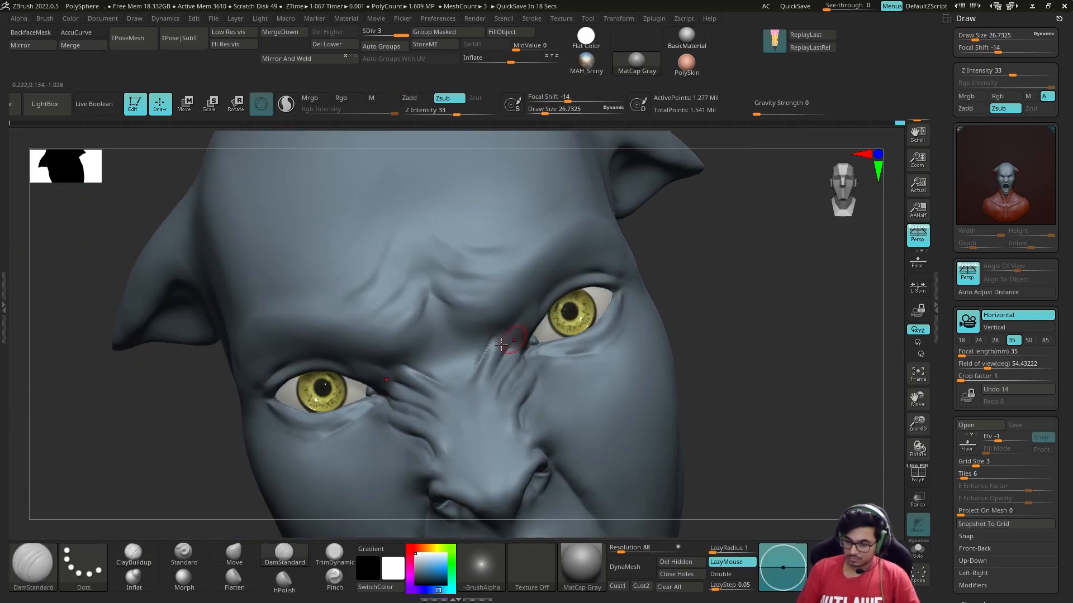
Enlarge the DamStandard brush and carve deeper frown creases between the brows
key(bracketright)
key(bracketright)
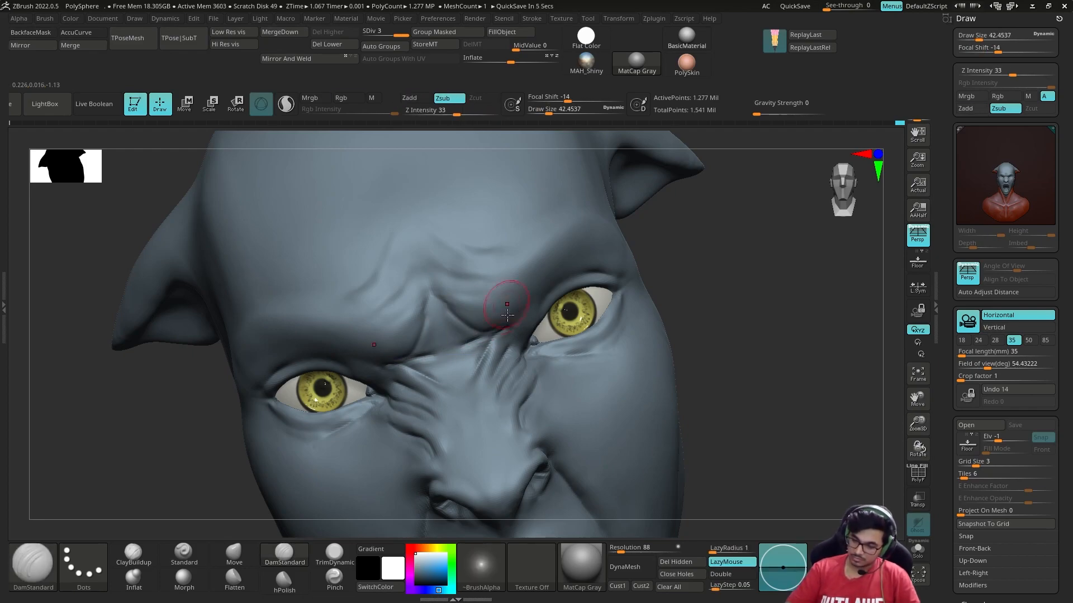
right_drag(478, 324, 720, 282)
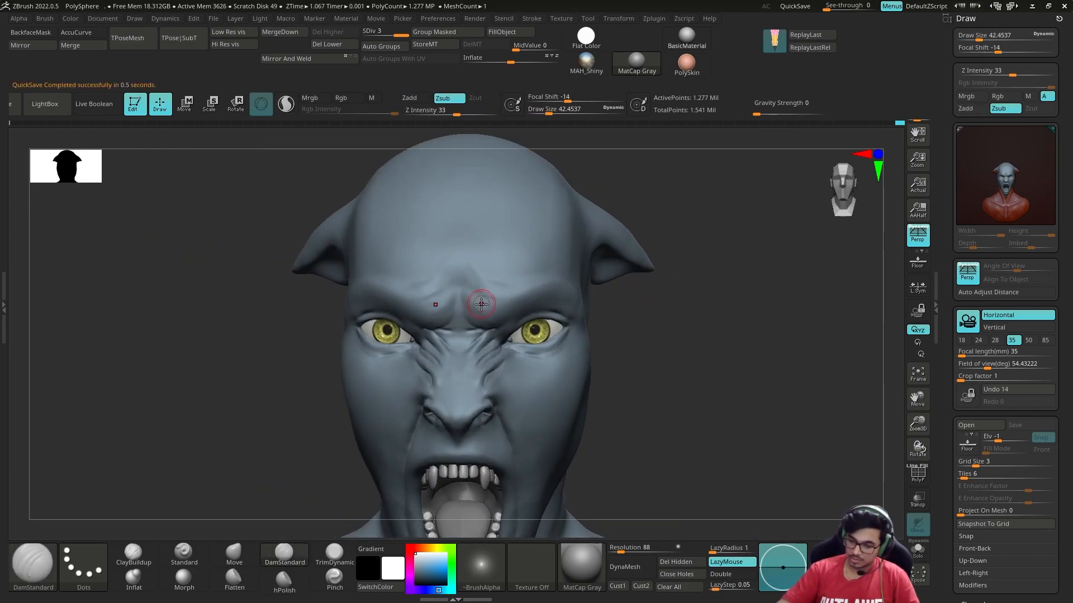
mouse_move(724, 219)
ctrl+right_down()
mouse_move(739, 268)
mouse_move(710, 223)
ctrl+right_up()
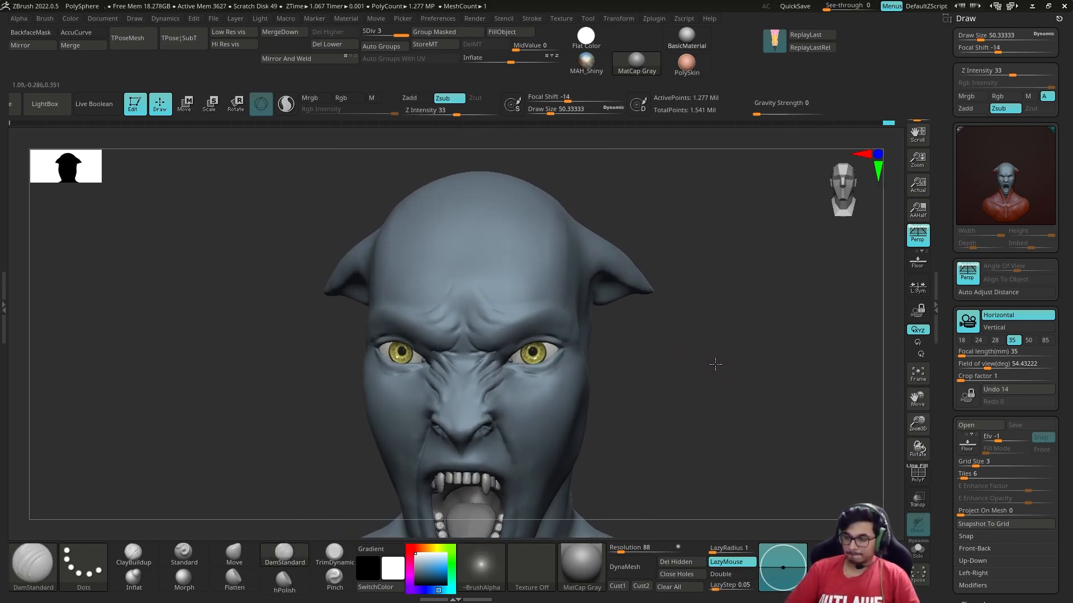
Adjust the brow and forehead forms with the Move brush at a lower subdivision level and return to level 3
key(shift+d)
key(shift+d)
key(b)
key(m)
key(v)
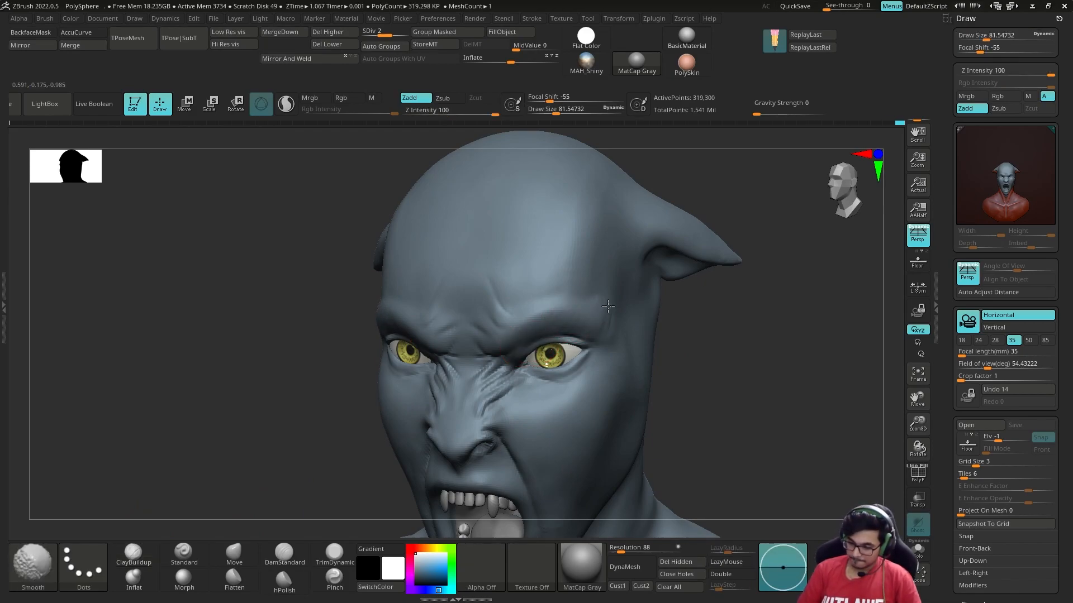
key(d)
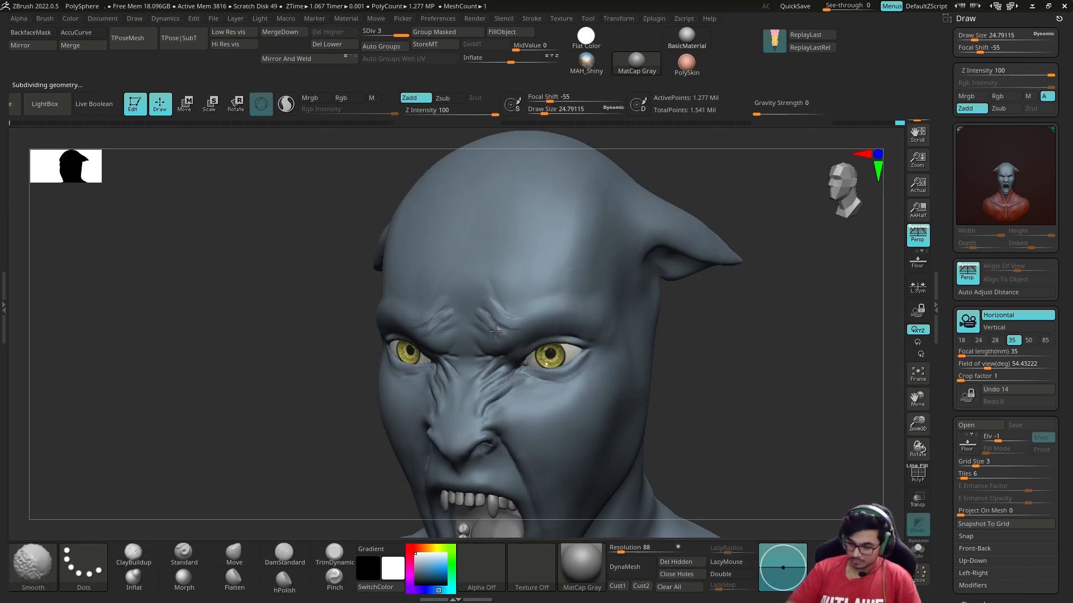
Soften the brow and lower forehead wrinkles with the Smooth brush and select ClayBuildup
shift+drag(515, 316, 498, 349)
mouse_move(693, 346)
shift+mouse_down()
mouse_move(666, 273)
mouse_move(673, 335)
shift+mouse_up()
drag(494, 275, 469, 296)
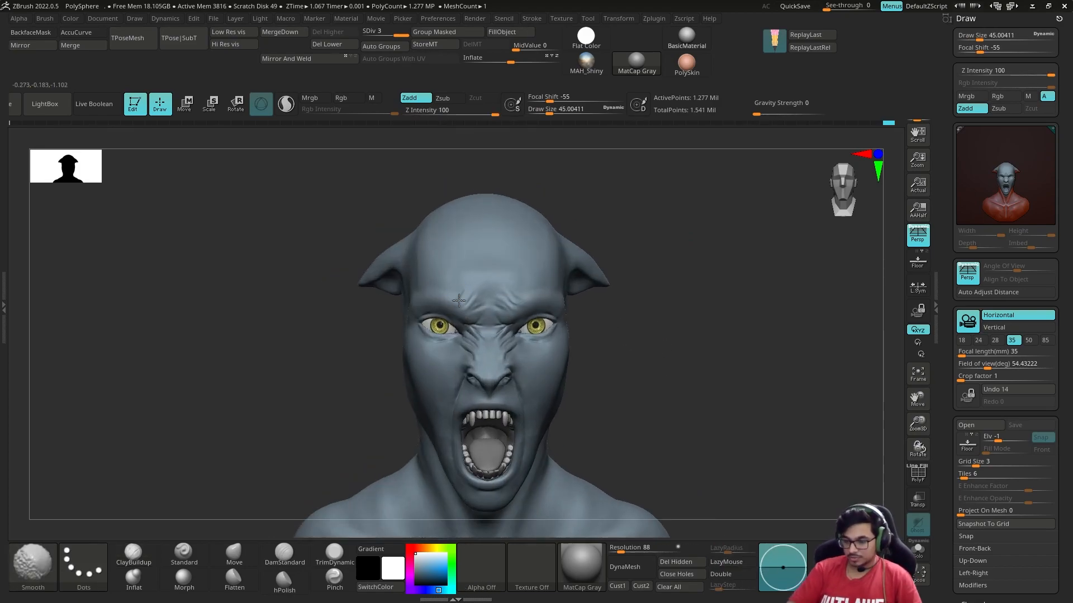
shift+drag(696, 335, 716, 352)
click(133, 555)
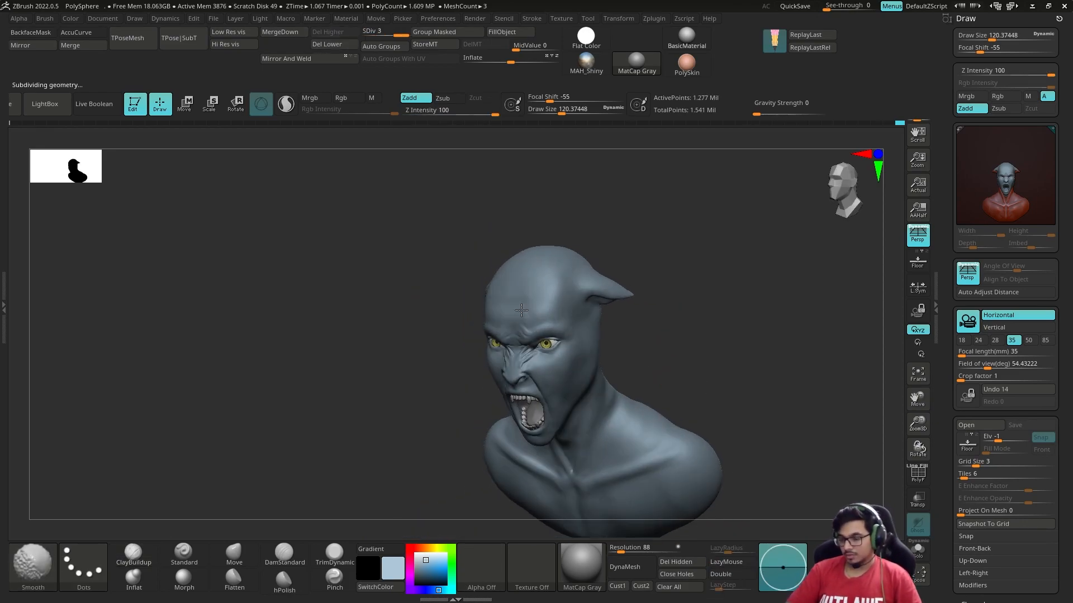
mouse_move(793, 357)
mouse_down()
mouse_move(817, 378)
mouse_move(690, 334)
mouse_move(666, 393)
mouse_up()
Save the bust tool to disk
click(1058, 19)
click(1019, 36)
click(553, 292)
mouse_move(681, 330)
mouse_down()
mouse_move(627, 333)
mouse_move(642, 380)
mouse_up()
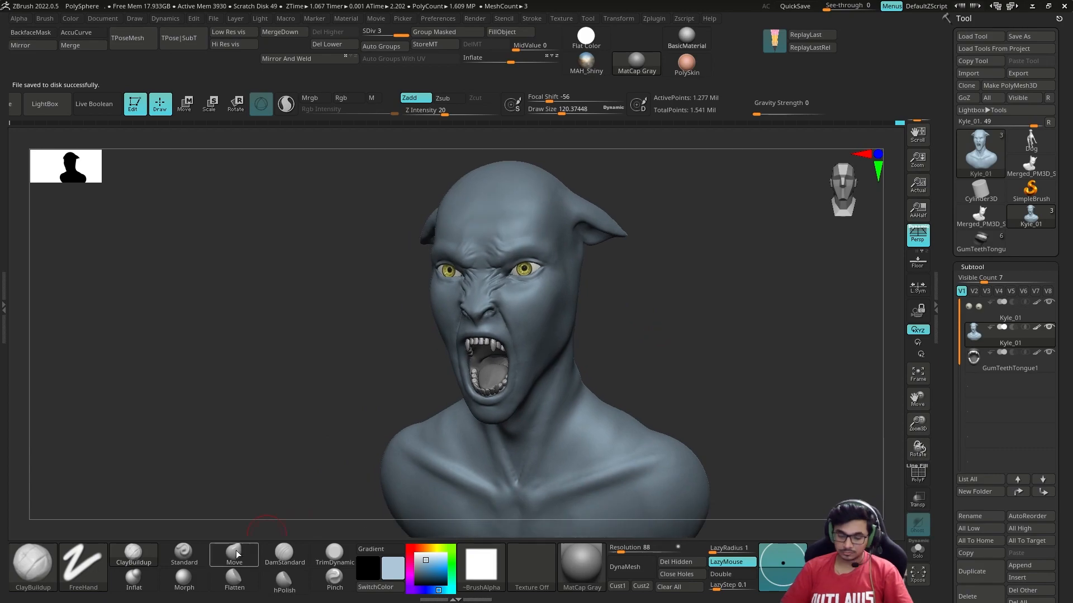
Carve a fine crease from below the eyes across the upper cheeks with DamStandard
click(234, 553)
shift+drag(330, 346, 363, 335)
mouse_move(592, 314)
mouse_down()
mouse_move(534, 313)
mouse_move(626, 308)
mouse_move(592, 313)
mouse_up()
mouse_move(659, 268)
alt+mouse_down()
mouse_move(699, 290)
mouse_move(626, 318)
alt+mouse_up()
click(284, 553)
mouse_move(670, 347)
mouse_down()
mouse_move(618, 275)
mouse_move(606, 279)
mouse_up()
drag(414, 335, 498, 357)
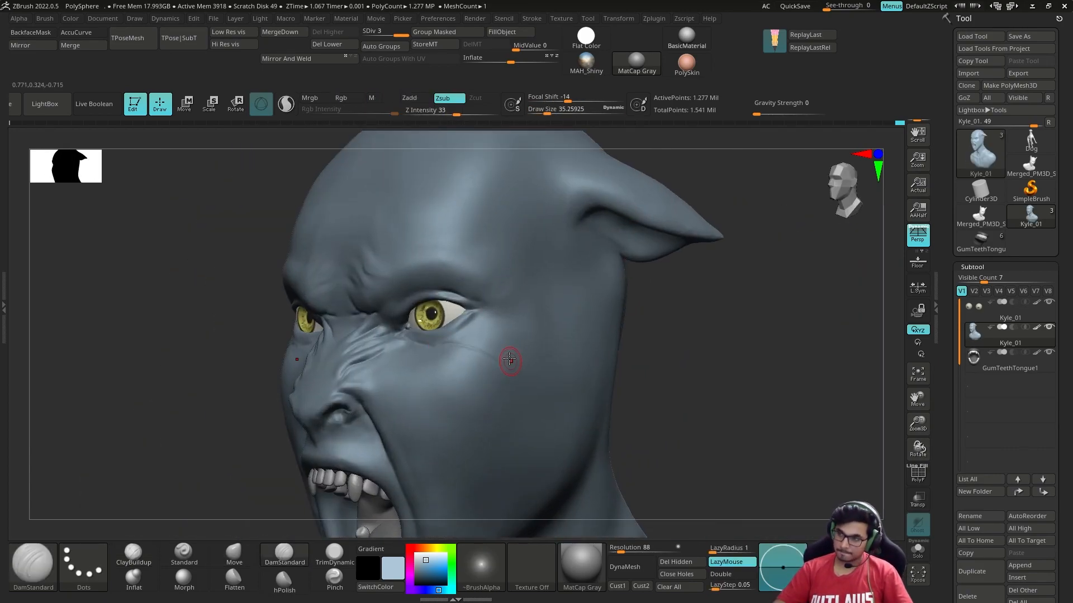
Carve crow's-feet wrinkles fanning out from the outer eye corners with a smaller DamStandard brush
mouse_move(665, 424)
alt+mouse_down()
mouse_move(656, 362)
mouse_move(556, 268)
mouse_move(620, 346)
mouse_move(581, 353)
mouse_move(658, 355)
alt+mouse_up()
key(b)
key(d)
key(s)
key(f)
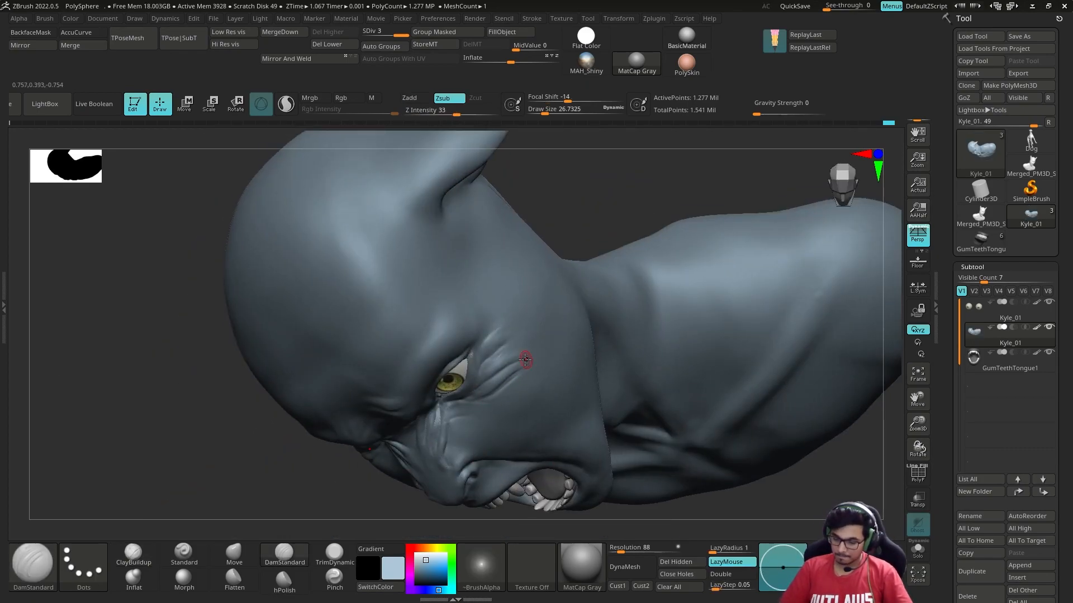
Refine the crow's-feet wrinkles beside the outer eye corners and soften them into the cheeks with the Smooth brush
drag(506, 353, 528, 352)
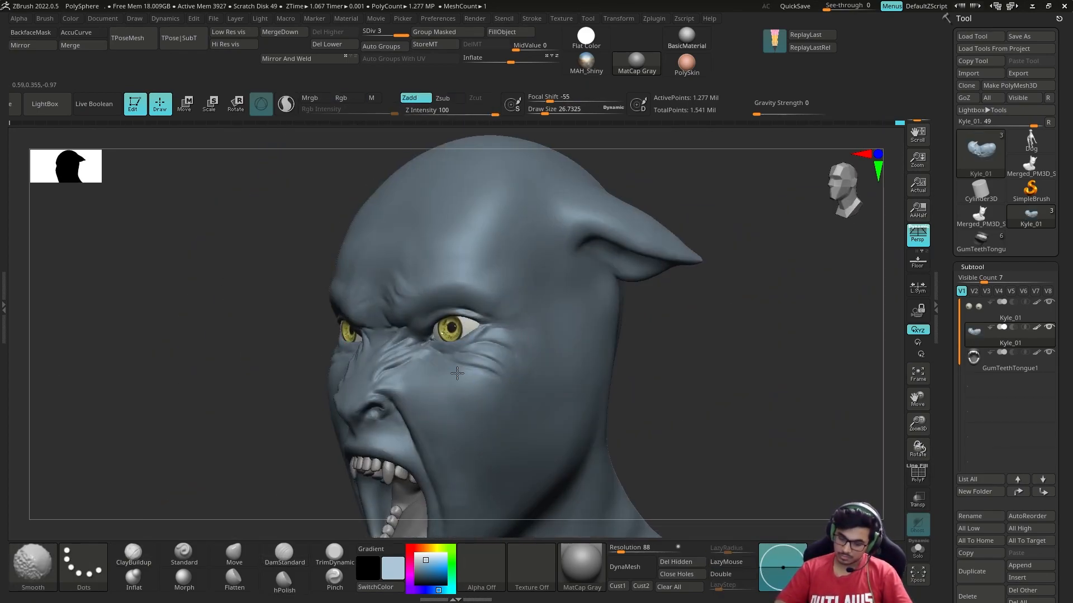
drag(461, 371, 489, 345)
key(f)
drag(605, 369, 477, 367)
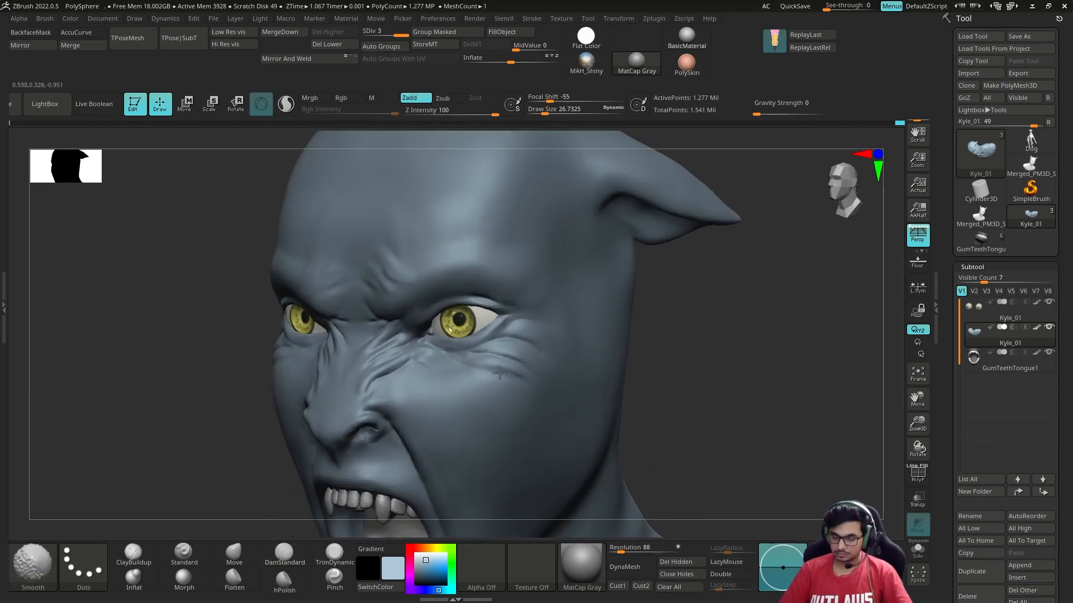
key(f)
mouse_move(651, 333)
mouse_down()
mouse_move(505, 312)
mouse_move(701, 232)
mouse_up()
key(f)
drag(634, 311, 500, 338)
key(f)
mouse_move(548, 365)
mouse_down()
mouse_move(718, 355)
mouse_move(834, 314)
mouse_move(582, 335)
mouse_up()
mouse_move(469, 364)
mouse_down()
mouse_move(427, 352)
mouse_move(506, 405)
mouse_move(442, 400)
mouse_up()
Select the DamStandard brush and subdivide the bust mesh to level 4
key(b)
key(d)
key(s)
key(ctrl+d)
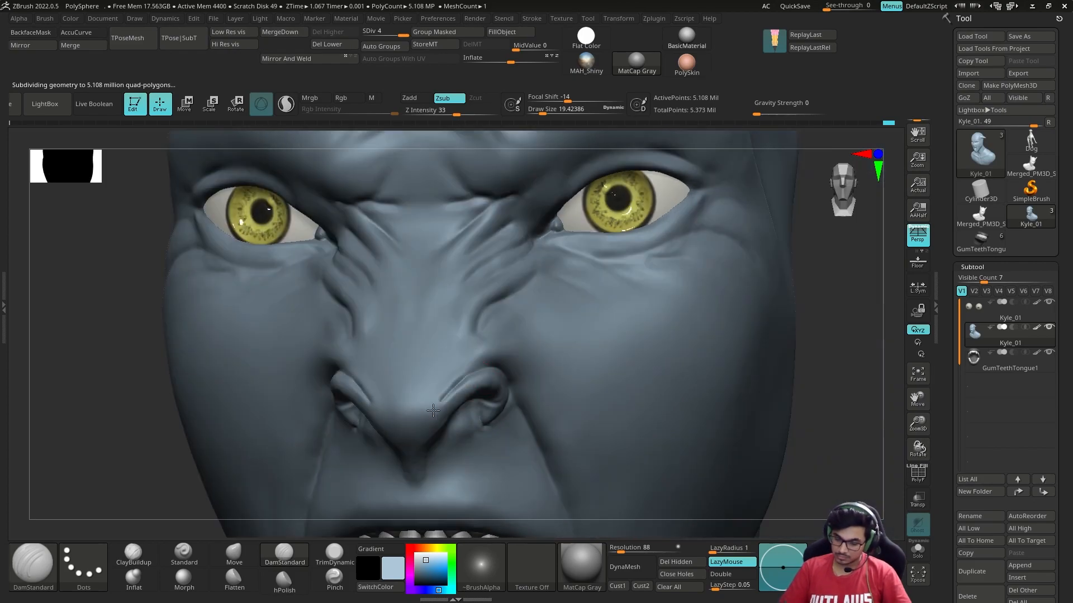
Adjust the profile of the nose tip with the Move brush from the side
key(b)
key(m)
key(v)
key(f)
drag(802, 280, 345, 455)
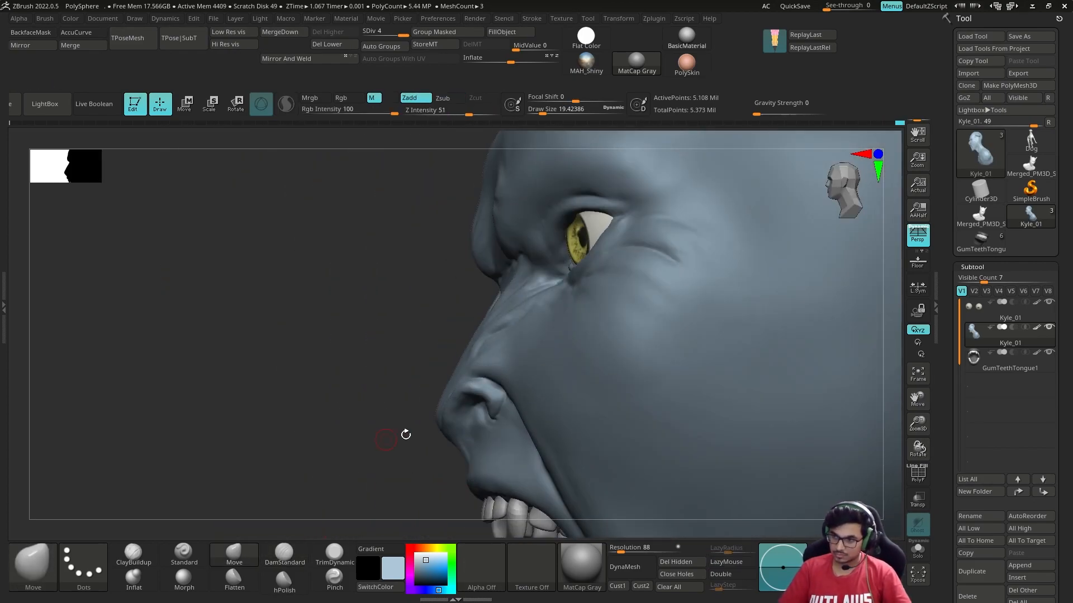
mouse_move(441, 416)
mouse_down()
mouse_move(559, 414)
mouse_move(428, 423)
mouse_move(479, 438)
mouse_move(449, 420)
mouse_move(519, 411)
mouse_move(313, 441)
mouse_move(245, 434)
mouse_up()
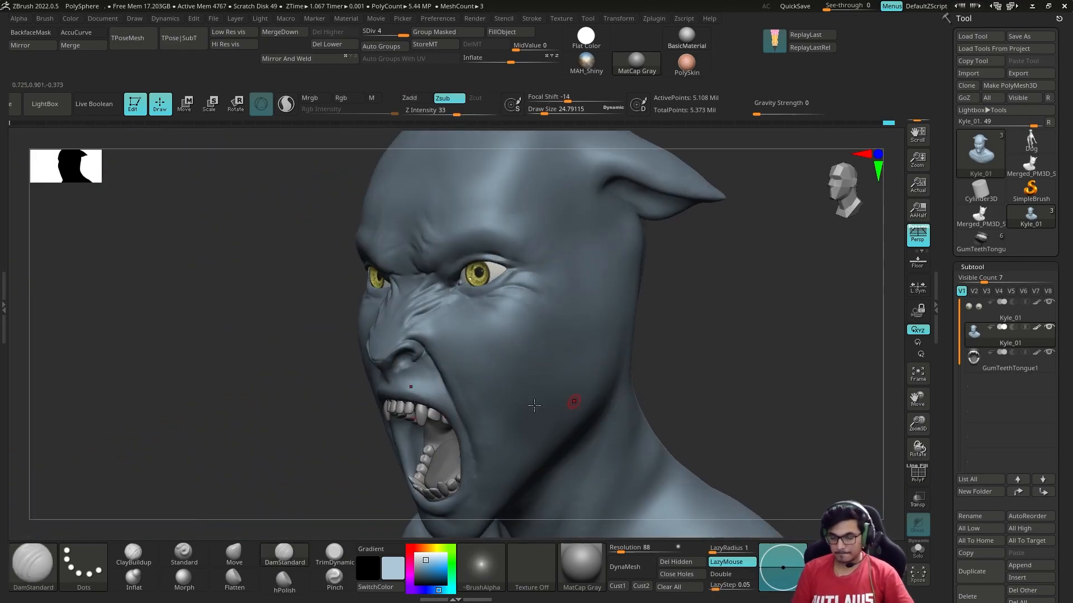
Paint the nostril rims and nose tip a muted pink using the Standard brush with color only
click(183, 556)
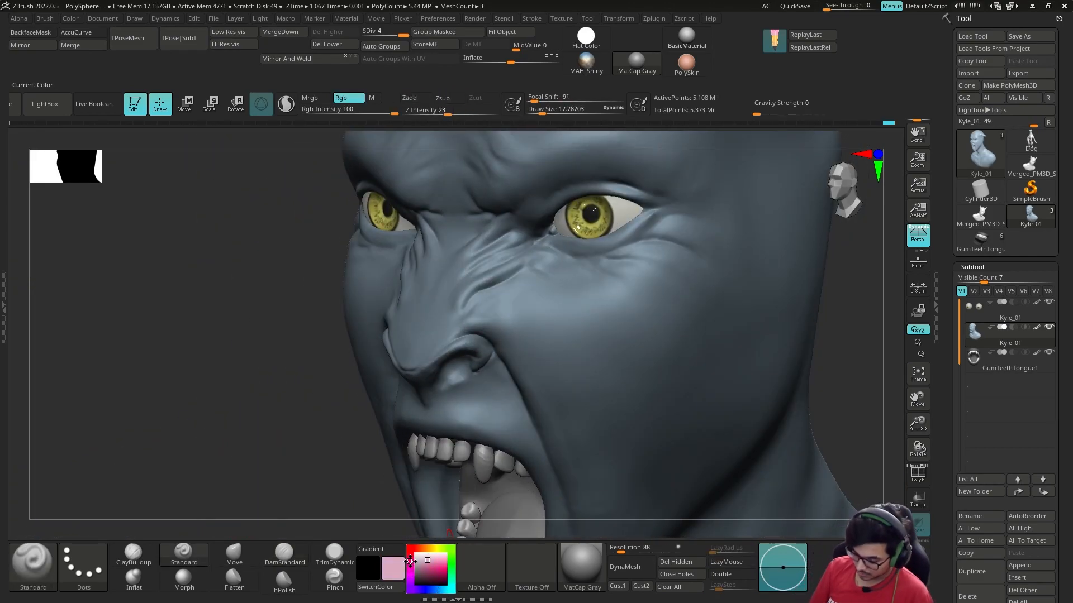
alt+right_drag(588, 362, 327, 366)
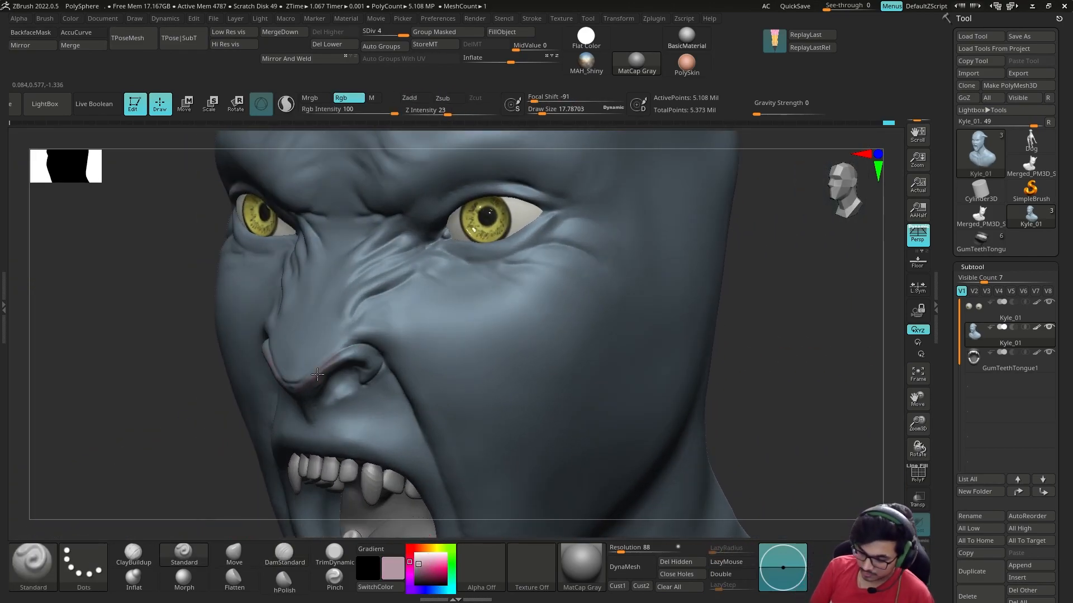
right_drag(202, 477, 371, 375)
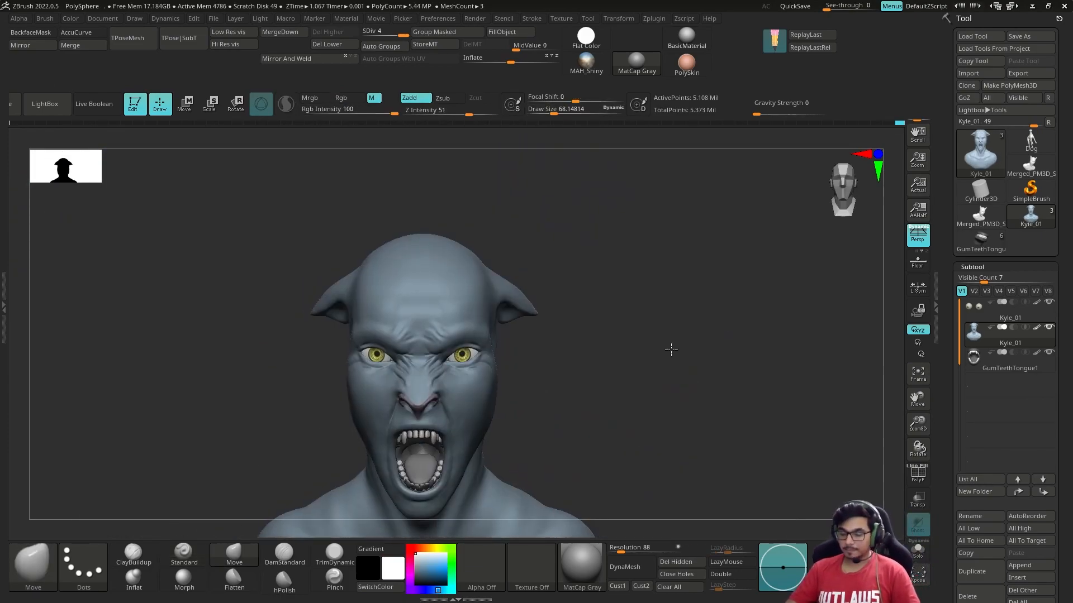
Select the eyeballs and darken them with black paint
alt+click(555, 288)
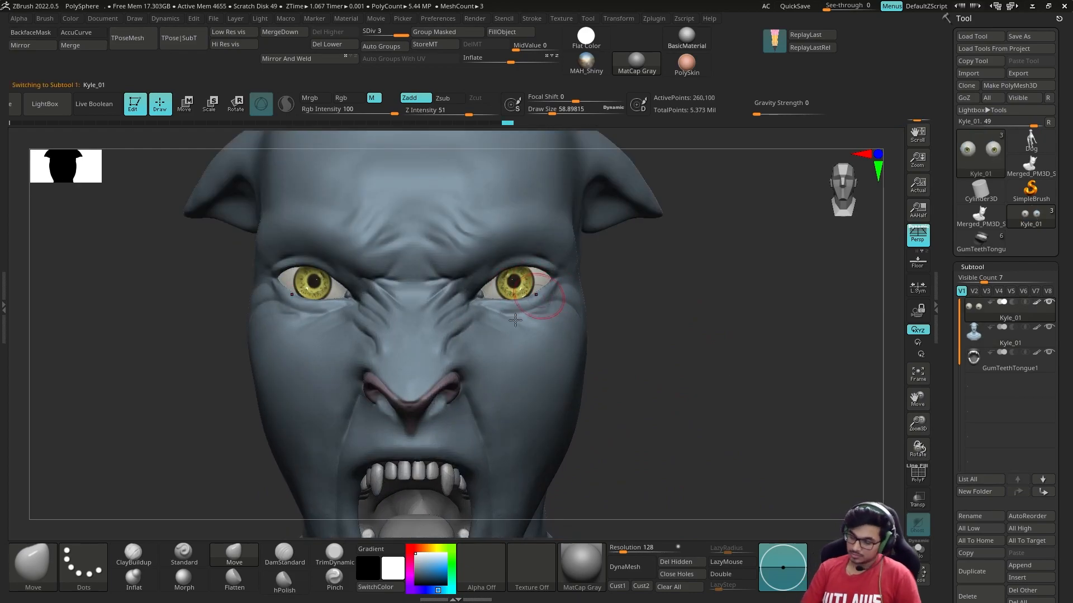
alt+right_drag(575, 312, 512, 352)
right_drag(506, 486, 565, 374)
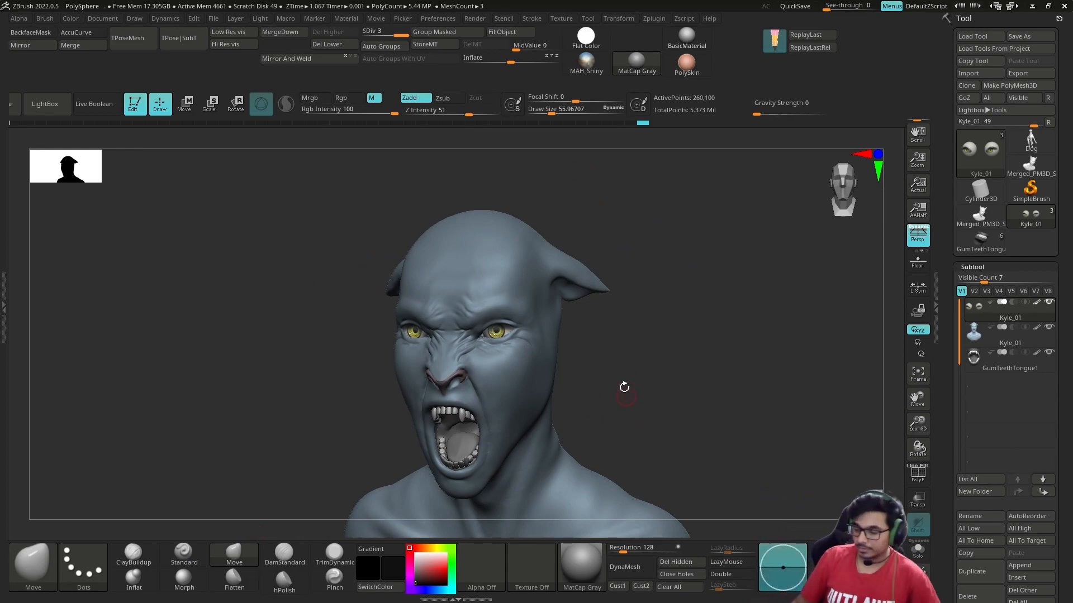
mouse_move(622, 387)
mouse_down()
mouse_move(604, 270)
mouse_move(608, 342)
mouse_up()
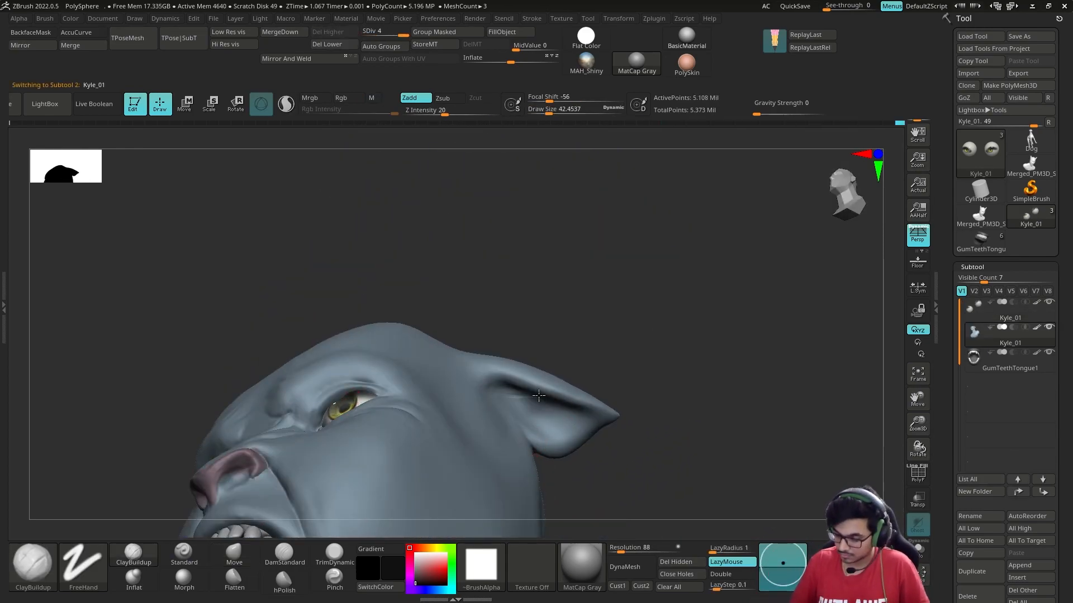
Refine the pointed ear's form on the bust at a lower subdivision level and return to level 4 with a smaller brush
key(shift+d)
key(shift+d)
key(shift+d)
mouse_move(539, 395)
right_down()
mouse_move(511, 388)
mouse_move(651, 395)
mouse_move(581, 297)
mouse_move(649, 307)
mouse_move(613, 328)
mouse_move(568, 300)
right_up()
key(d)
key(d)
key(d)
key(s)
drag(568, 300, 554, 300)
Build up the philtrum area above the upper lip with ClayBuildup
key(b)
key(c)
key(b)
drag(386, 212, 397, 212)
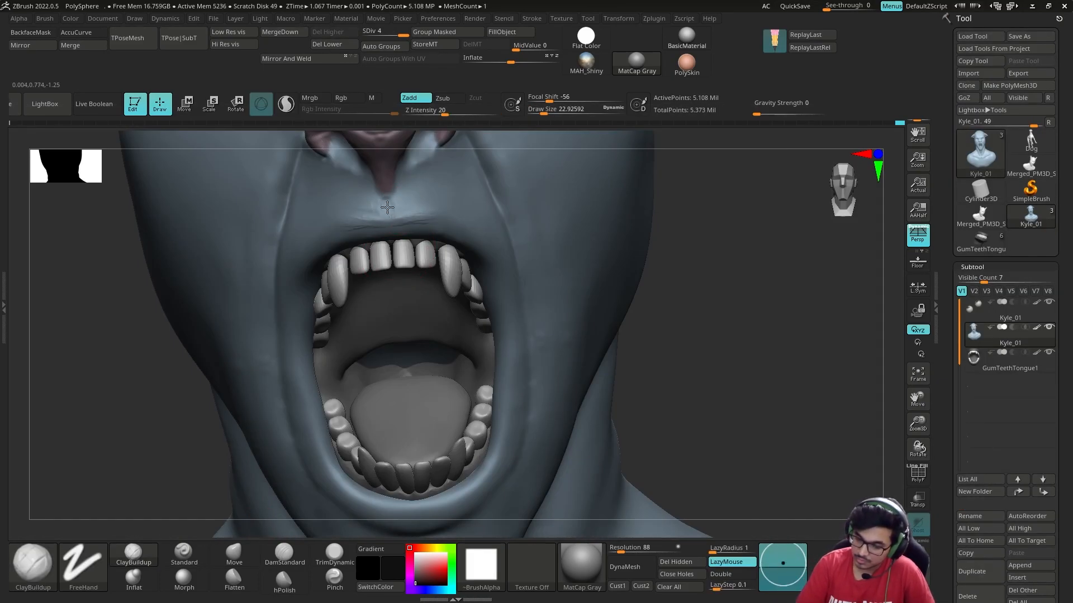
Build up the lip rim around the open mouth, especially the lower lip, with a small ClayBuildup brush
right_drag(380, 251, 314, 338)
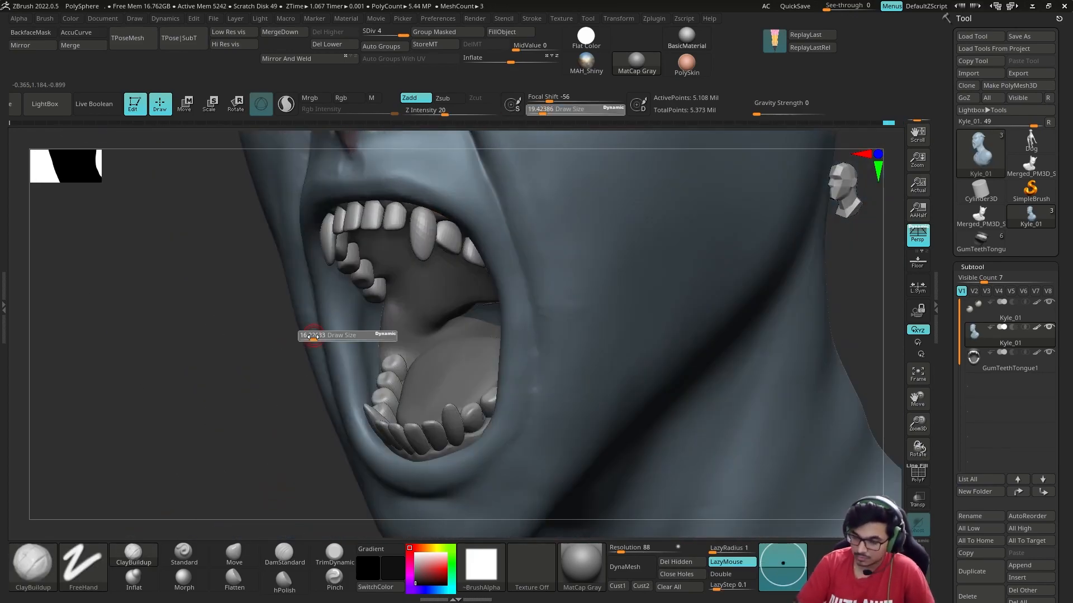
right_drag(494, 280, 393, 437)
right_drag(453, 411, 478, 401)
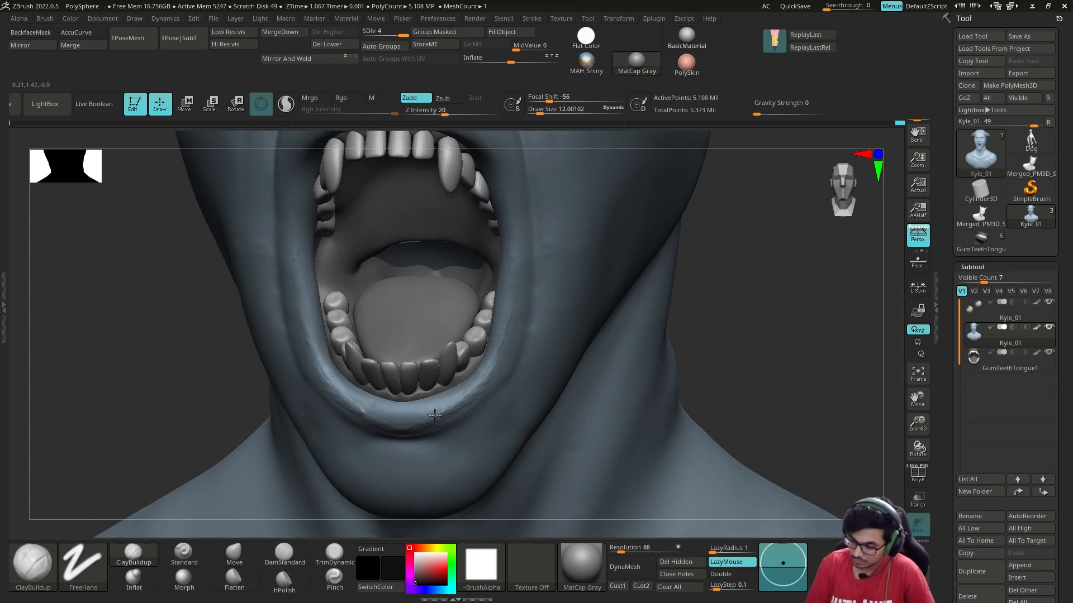
right_drag(728, 292, 439, 224)
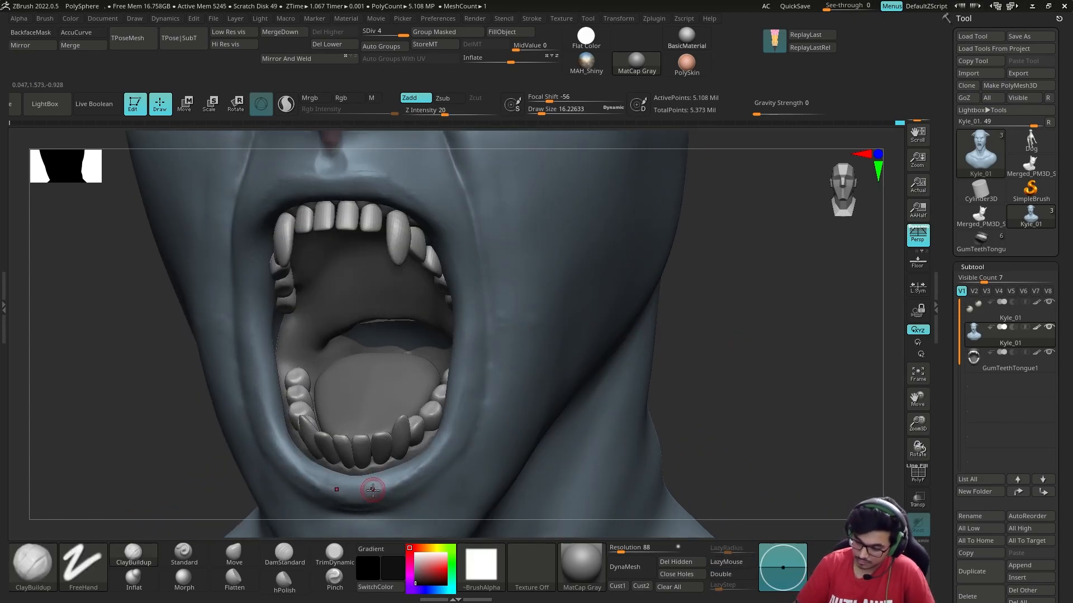
mouse_move(177, 493)
right_down()
mouse_move(403, 390)
mouse_move(472, 392)
mouse_move(369, 425)
mouse_move(309, 458)
right_up()
Sharpen the edge of the lower lip and the mouth outline with the DamStandard brush
key(shift+d)
key(shift+d)
key(b)
key(d)
key(s)
key(s)
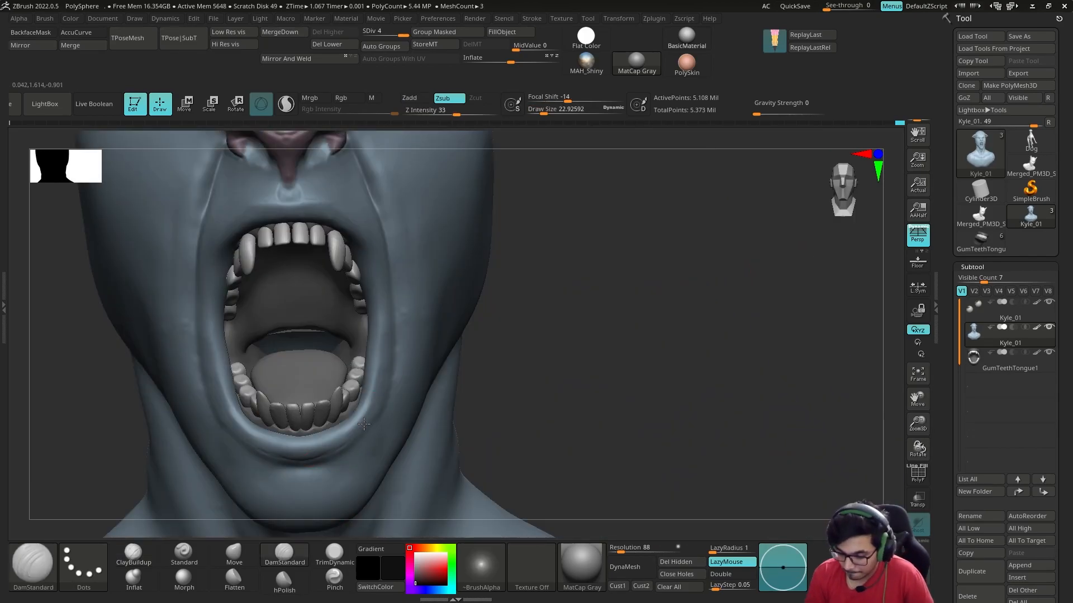
mouse_move(313, 199)
right_down()
mouse_move(257, 241)
mouse_move(295, 243)
right_up()
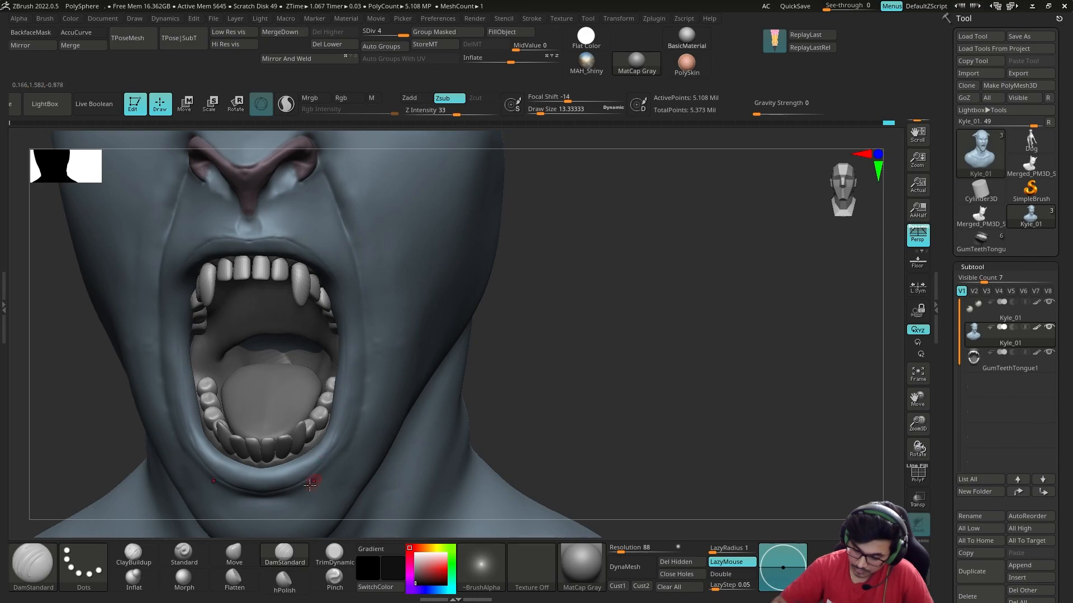
Thicken the upper and lower lips with a small ClayBuildup brush and smooth the strokes
mouse_move(198, 246)
ctrl+right_down()
mouse_move(333, 280)
mouse_move(326, 393)
mouse_move(469, 333)
mouse_move(441, 313)
ctrl+right_up()
key(b)
key(c)
key(b)
ctrl+right_drag(296, 268, 341, 312)
mouse_move(285, 271)
shift+mouse_down()
mouse_move(335, 263)
mouse_move(280, 274)
shift+mouse_up()
drag(341, 255, 342, 282)
shift+drag(327, 268, 265, 276)
mouse_move(559, 313)
ctrl+right_down()
mouse_move(582, 256)
mouse_move(339, 498)
ctrl+right_up()
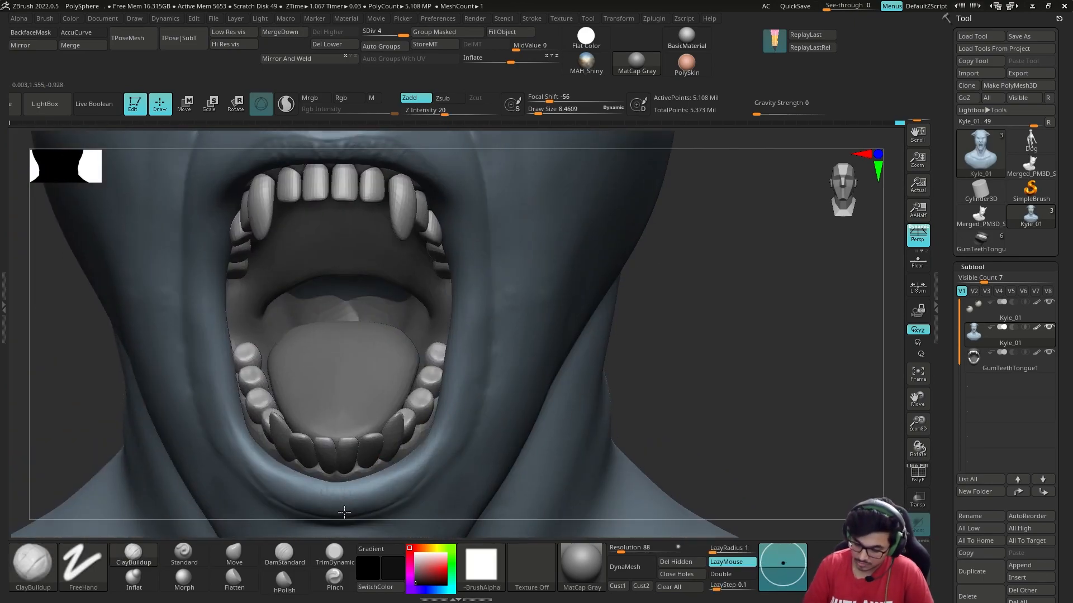
mouse_move(441, 419)
shift+mouse_down()
mouse_move(389, 501)
mouse_move(302, 478)
shift+mouse_up()
Carve fine vertical wrinkles into the upper lip with a small DamStandard brush
right_drag(684, 357, 670, 223)
ctrl+right_drag(346, 213, 384, 244)
ctrl+right_drag(629, 417, 379, 184)
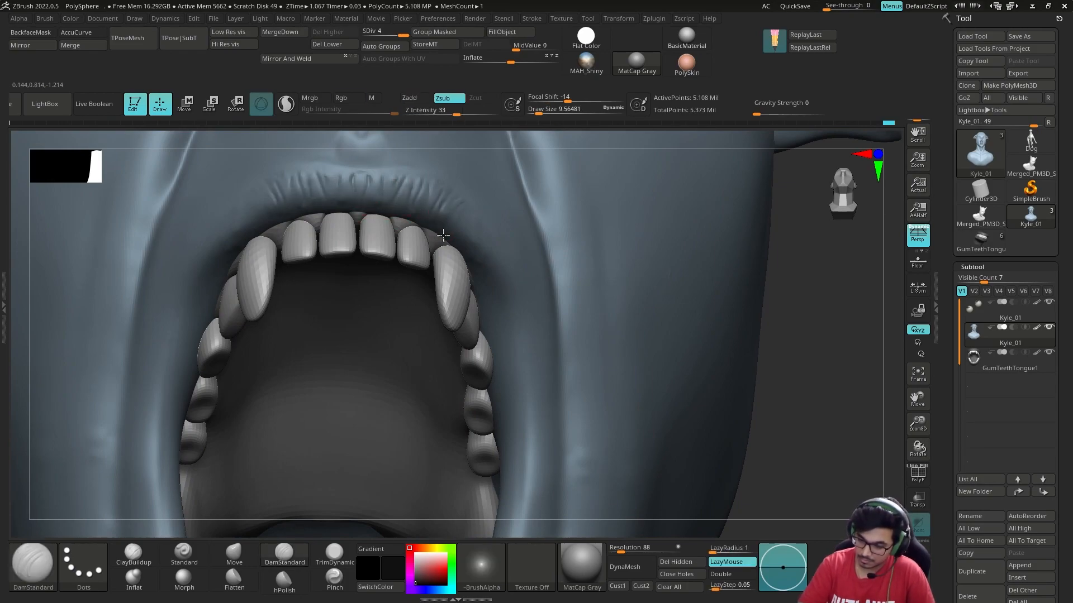
shift+right_drag(709, 354, 406, 429)
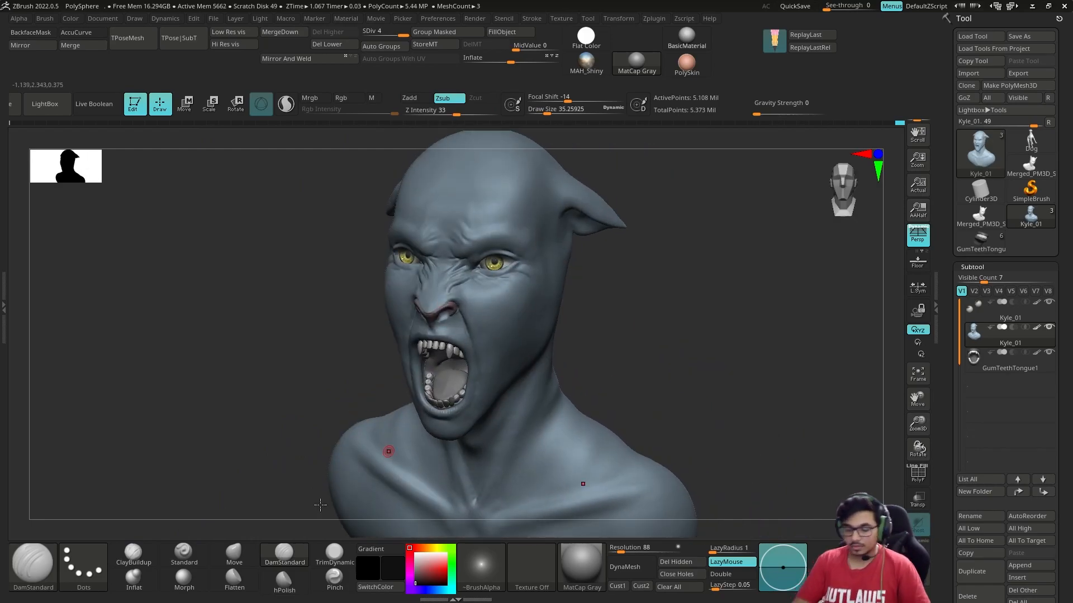
Save the updated bust file to disk
key(ctrl+s)
key(Return)
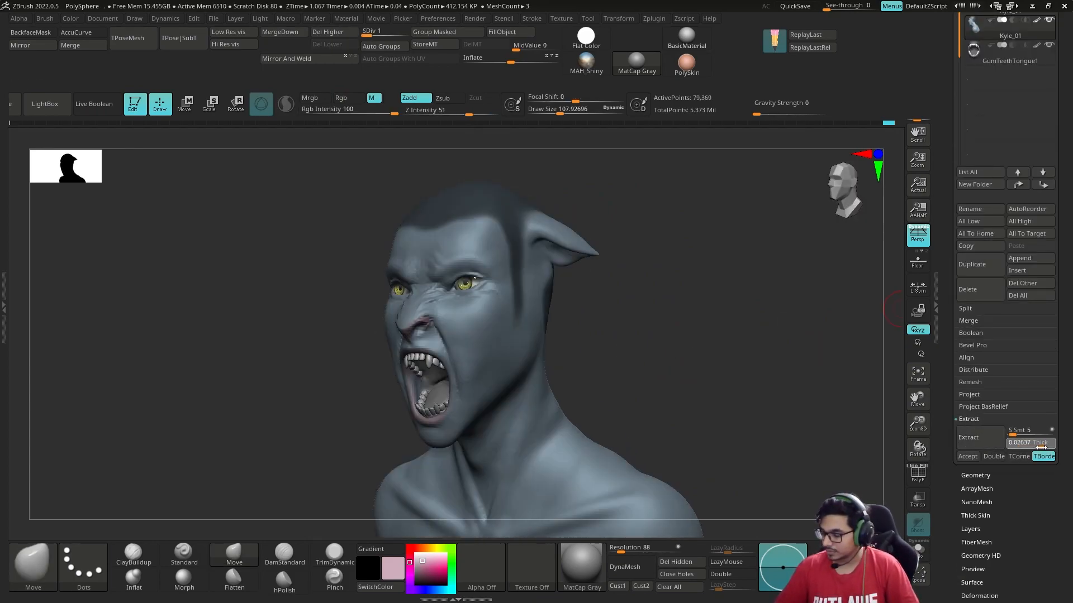
Extract the masked scalp as a separate hair shell with thickness 0.05885, accept it, and fill it with dark gray
click(968, 437)
click(967, 457)
drag(423, 558, 415, 576)
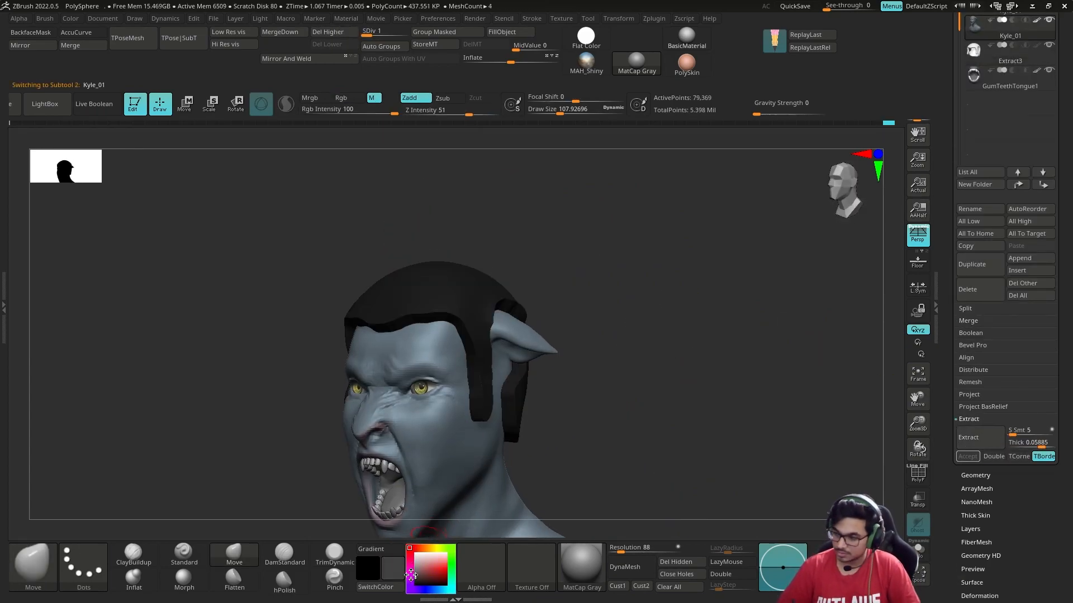
key(d)
key(d)
key(d)
drag(634, 337, 648, 363)
drag(945, 79, 945, 119)
click(985, 93)
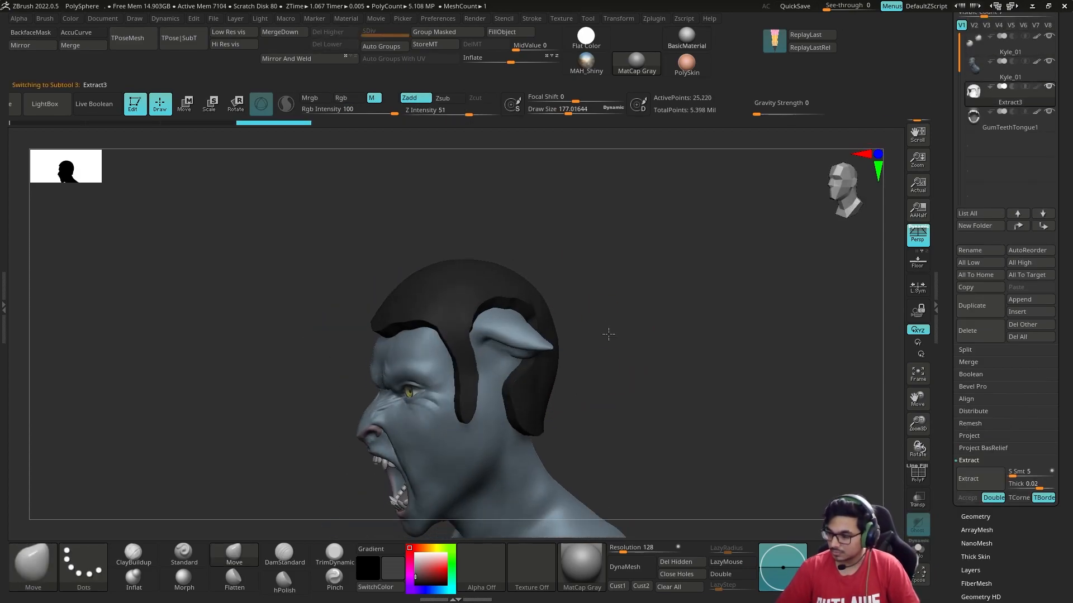
click(502, 32)
click(341, 98)
Reshape the crown of the hair shell with a large Move brush and build up its front with ClayBuildup
drag(402, 297, 519, 335)
key(s)
click(581, 361)
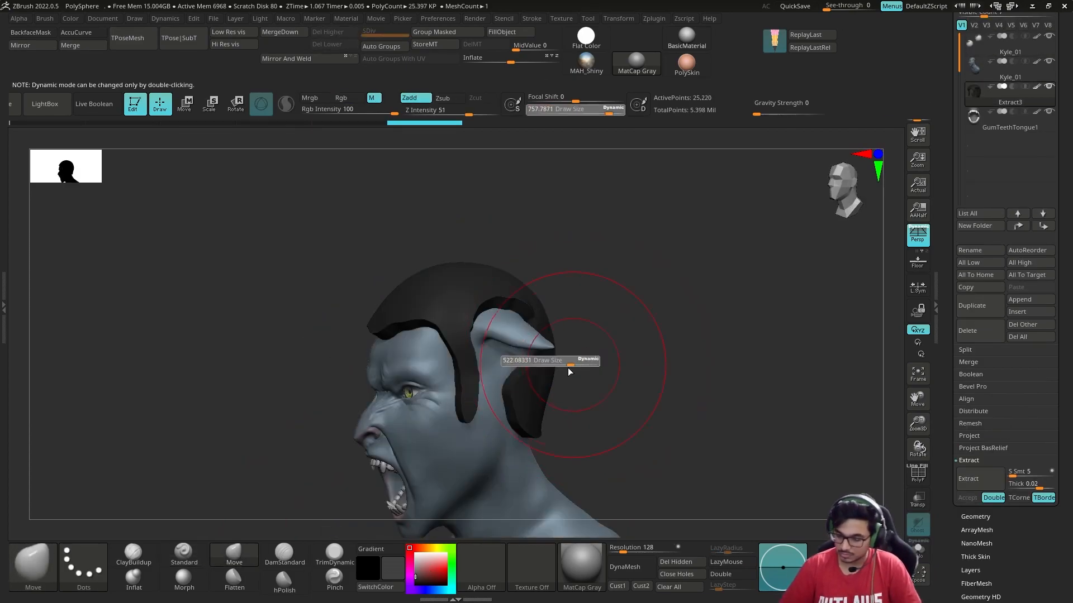
drag(403, 246, 500, 271)
click(133, 554)
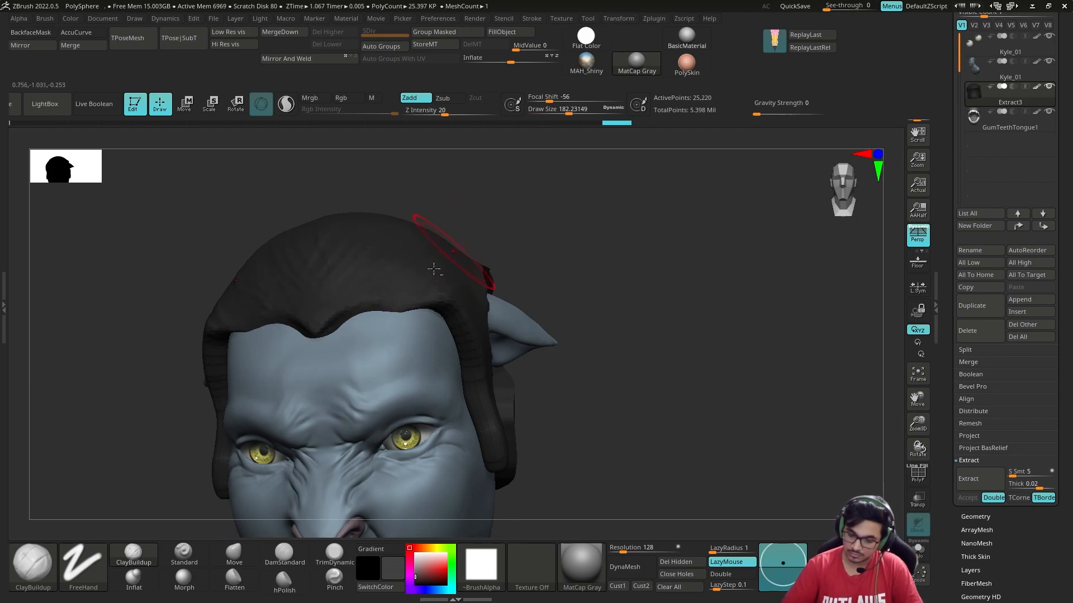
drag(603, 291, 643, 305)
Fit the front hairline and the sides of the hair to the head with the Move brush
click(234, 554)
drag(486, 346, 459, 328)
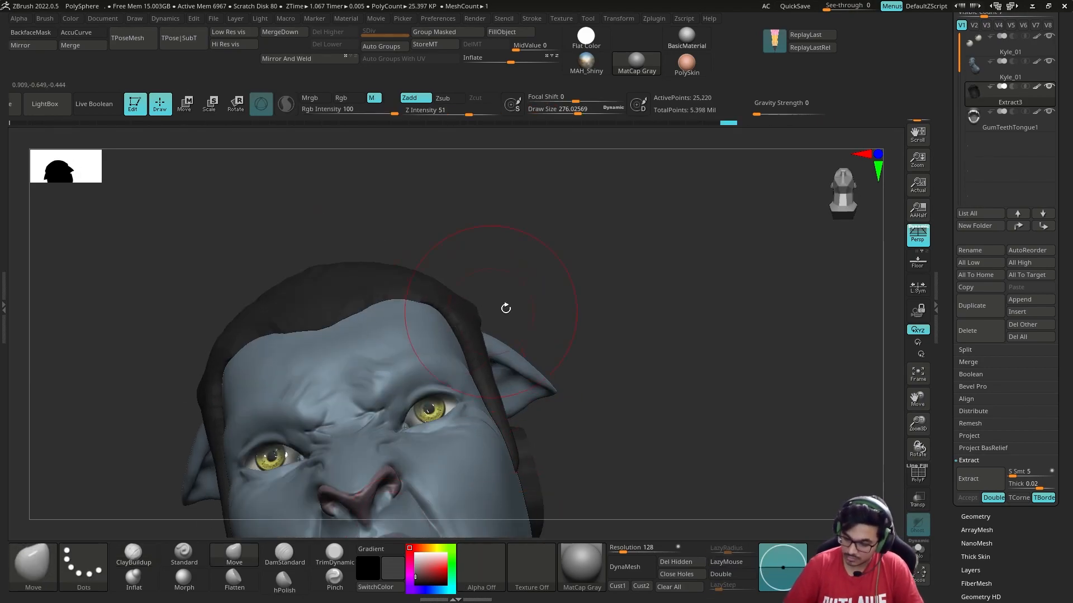
drag(648, 268, 514, 268)
drag(589, 330, 606, 313)
drag(458, 235, 358, 291)
mouse_move(654, 336)
mouse_down()
mouse_move(323, 443)
mouse_move(622, 311)
mouse_move(523, 324)
mouse_move(551, 333)
mouse_move(574, 368)
mouse_up()
Add volume to the back of the hair near the nape with ClayBuildup and smooth it
key(s)
mouse_move(679, 341)
mouse_down()
mouse_move(721, 346)
mouse_move(651, 350)
mouse_up()
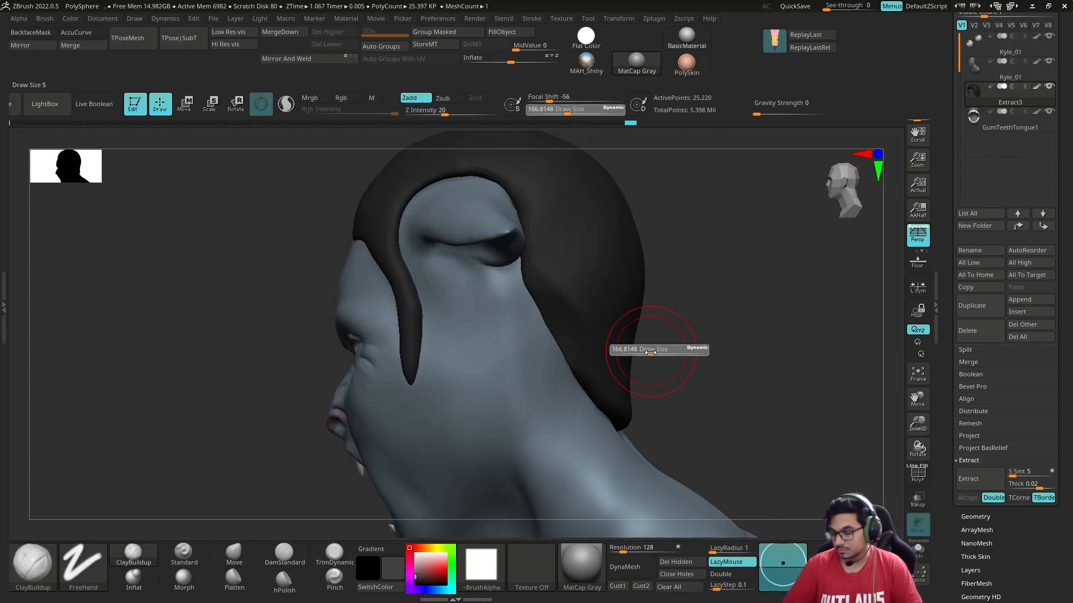
drag(544, 293, 616, 380)
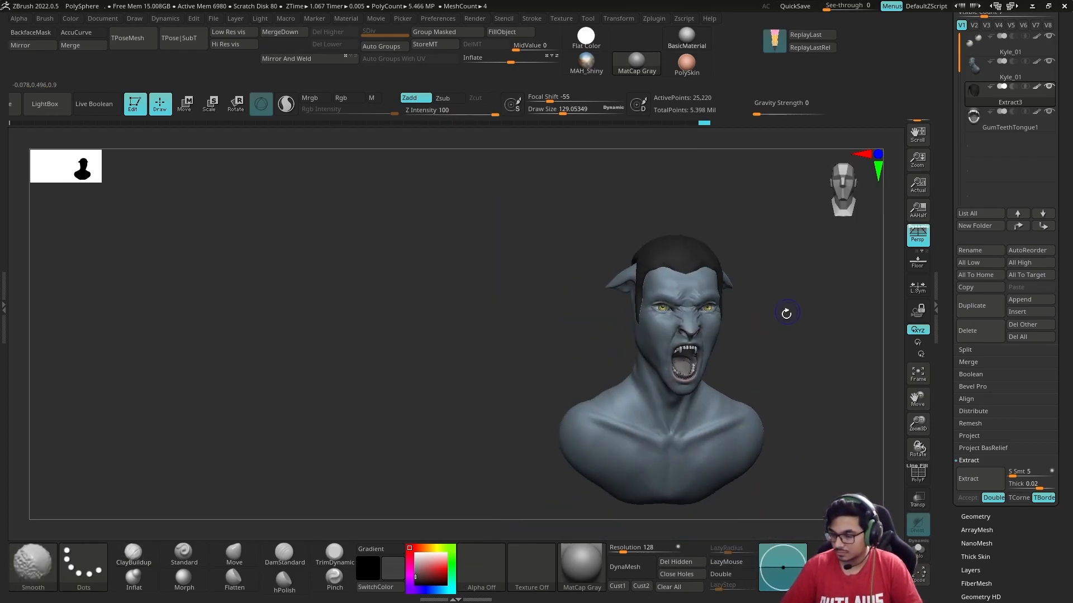
mouse_move(785, 311)
mouse_down()
mouse_move(659, 257)
mouse_move(730, 215)
mouse_move(658, 282)
mouse_move(687, 237)
mouse_move(743, 280)
mouse_up()
Build up the top of the hair with ClayBuildup and pull the sideburns down into long thin locks with Move
key(b)
key(c)
key(b)
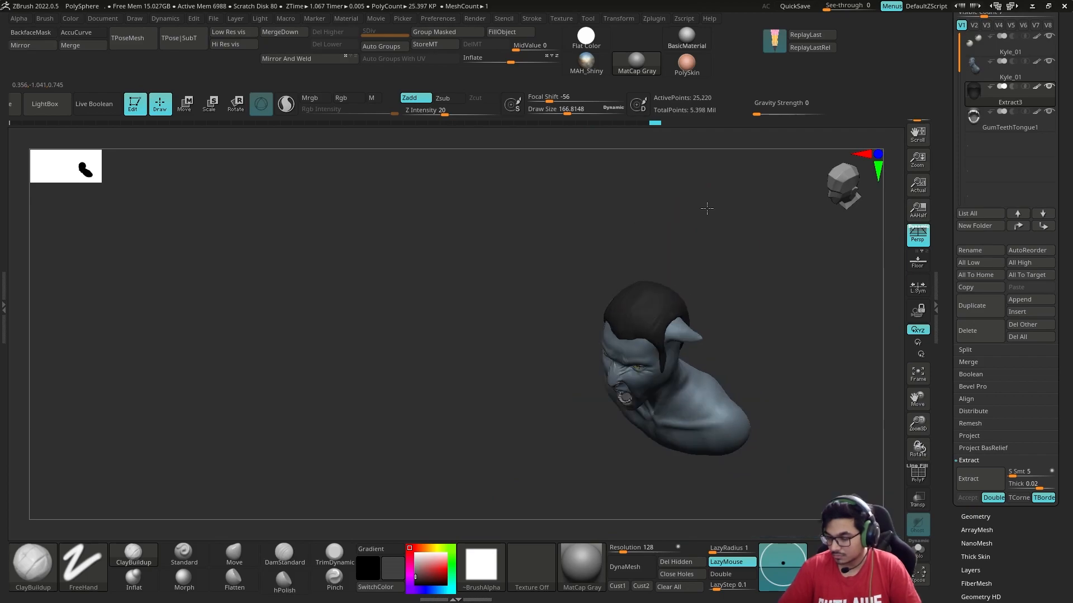
mouse_move(706, 217)
mouse_down()
mouse_move(740, 307)
mouse_move(704, 319)
mouse_move(539, 256)
mouse_up()
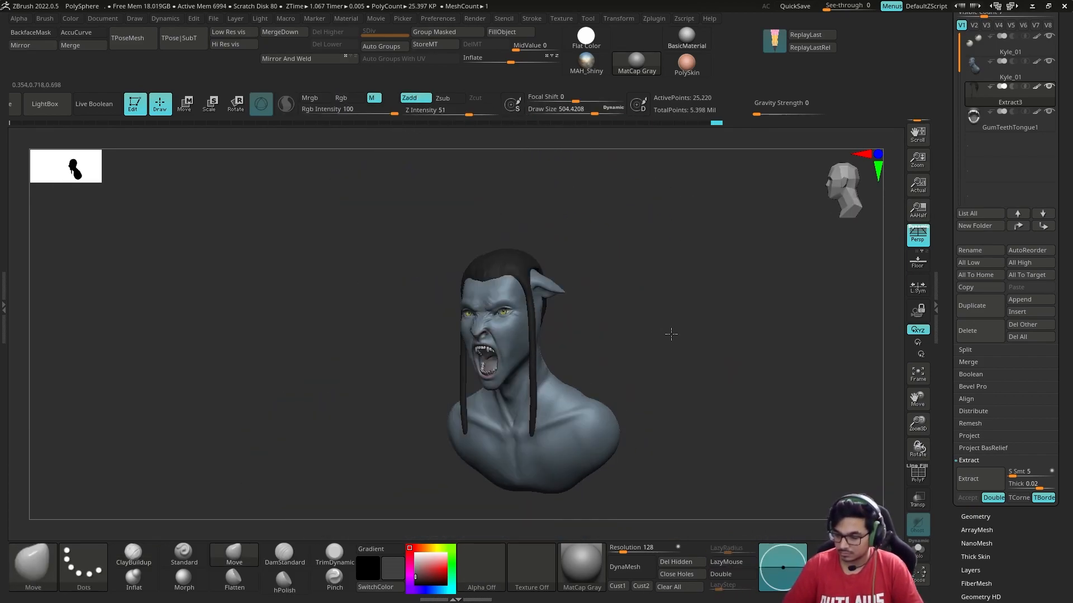
Build up strands on the back of the hair with ClayBuildup and reshape the front hairline with Move
mouse_move(672, 333)
mouse_down()
mouse_move(629, 355)
mouse_move(591, 258)
mouse_up()
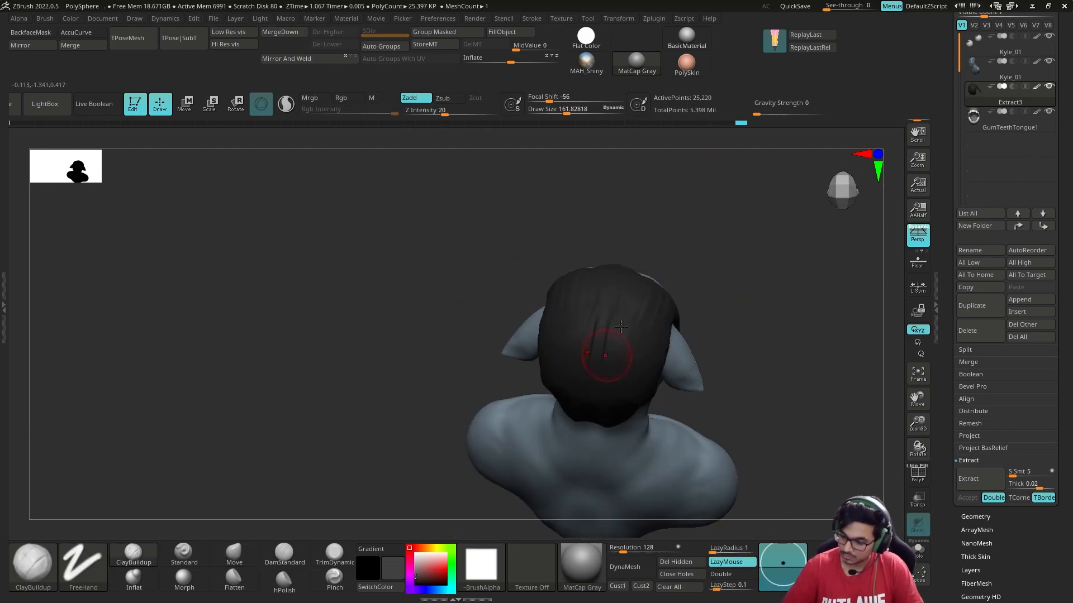
mouse_move(610, 355)
mouse_down()
mouse_move(594, 434)
mouse_move(689, 378)
mouse_move(580, 285)
mouse_up()
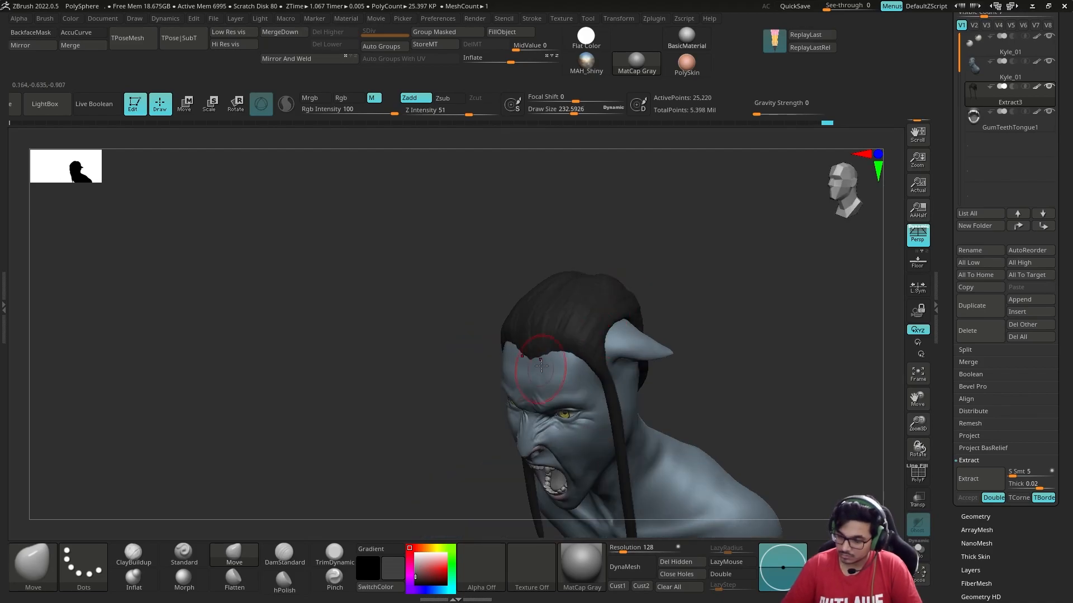
mouse_move(626, 313)
mouse_down()
mouse_move(678, 271)
mouse_move(591, 346)
mouse_up()
key(s)
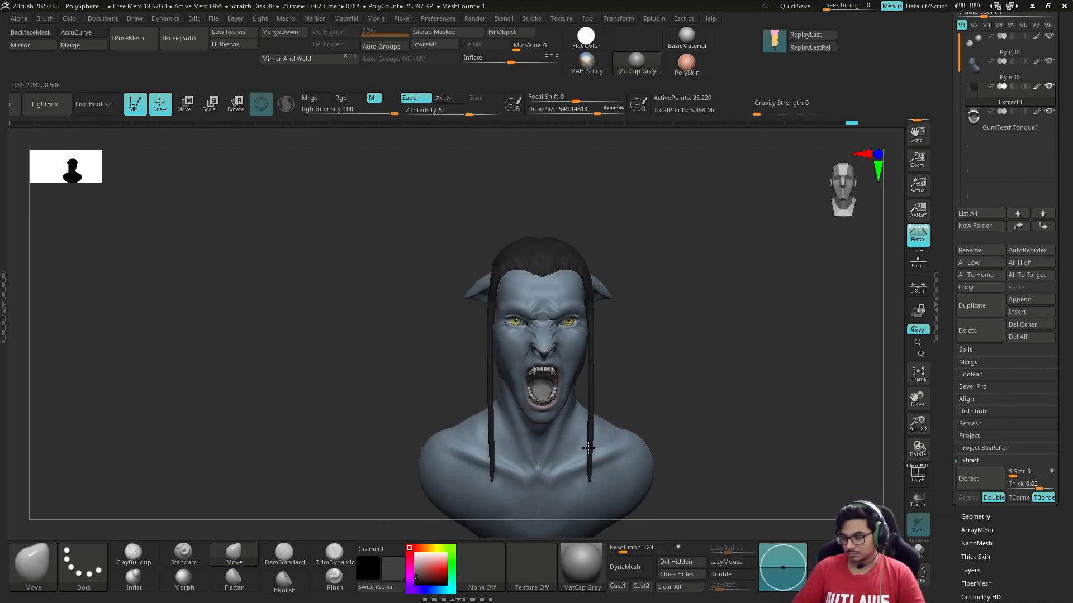
Refine the long front locks and remesh the hair with DynaMesh at resolution 128
drag(726, 318, 642, 318)
key(w)
drag(700, 317, 643, 319)
click(285, 554)
key(s)
drag(590, 268, 588, 268)
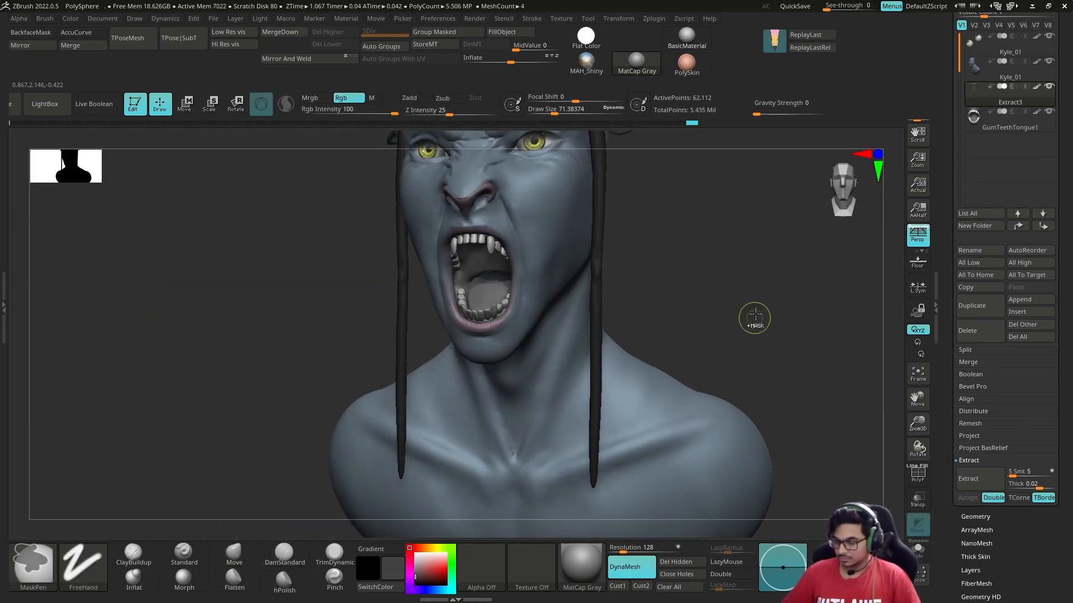
key(ctrl)
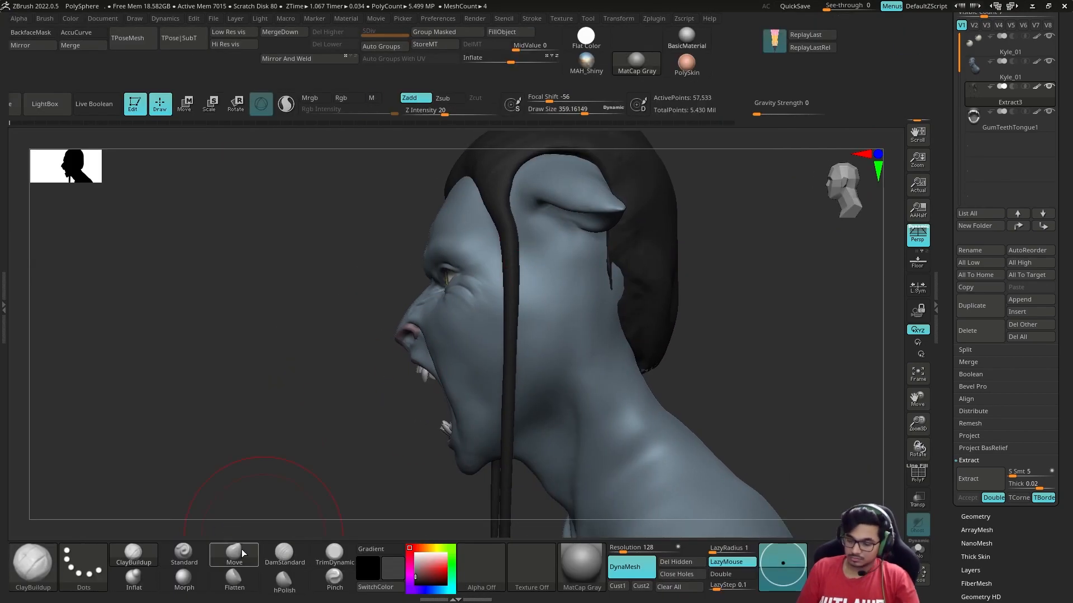
Reshape the two long front locks with the Move brush and form them into thin twisted braids hanging beside the face
click(234, 553)
drag(509, 185, 494, 179)
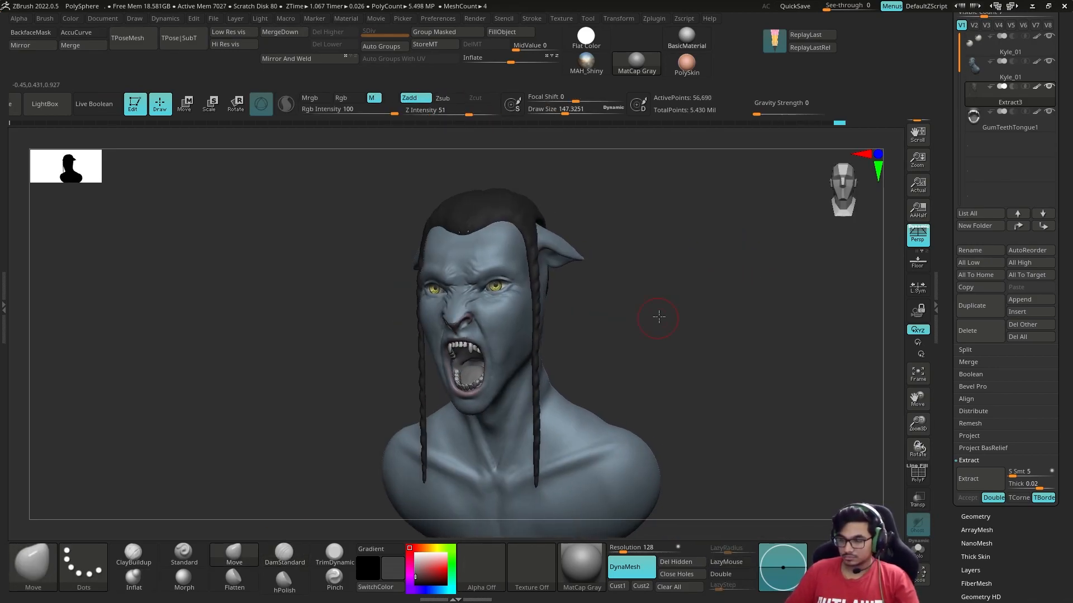
Mask the back of the bald head and neck, extract the area as a separate hair piece, and shape it into long hanging hair
drag(661, 314, 612, 358)
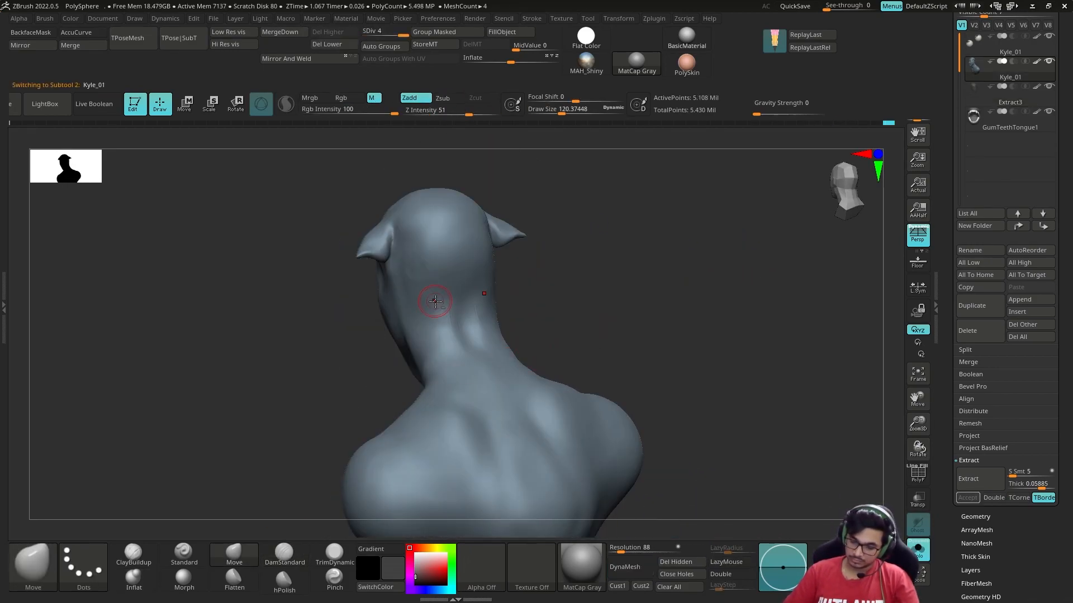
ctrl+drag(431, 299, 479, 376)
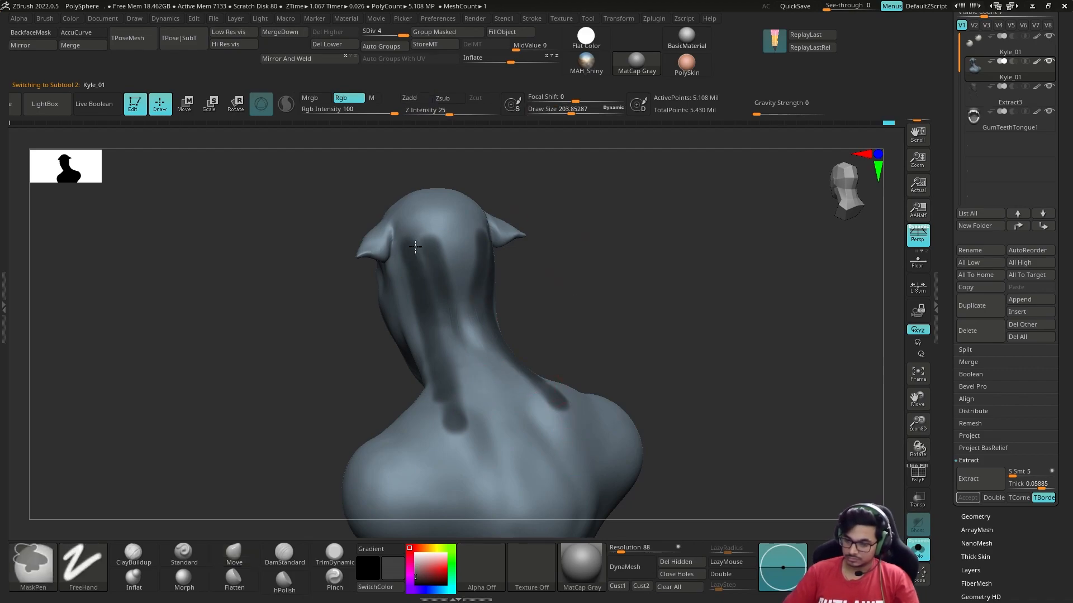
ctrl+drag(411, 239, 446, 396)
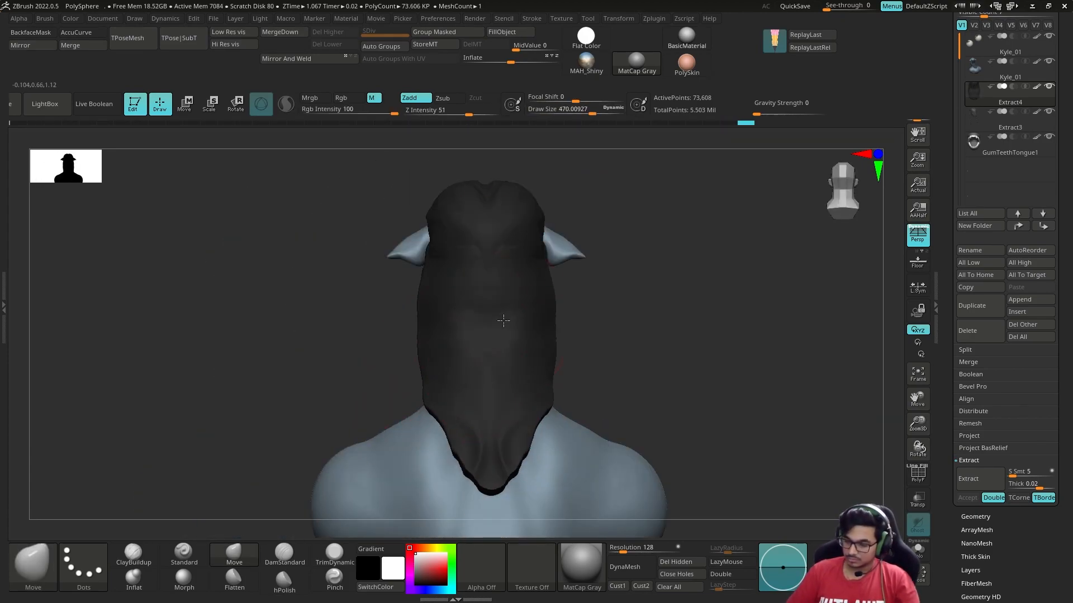
key(ctrl)
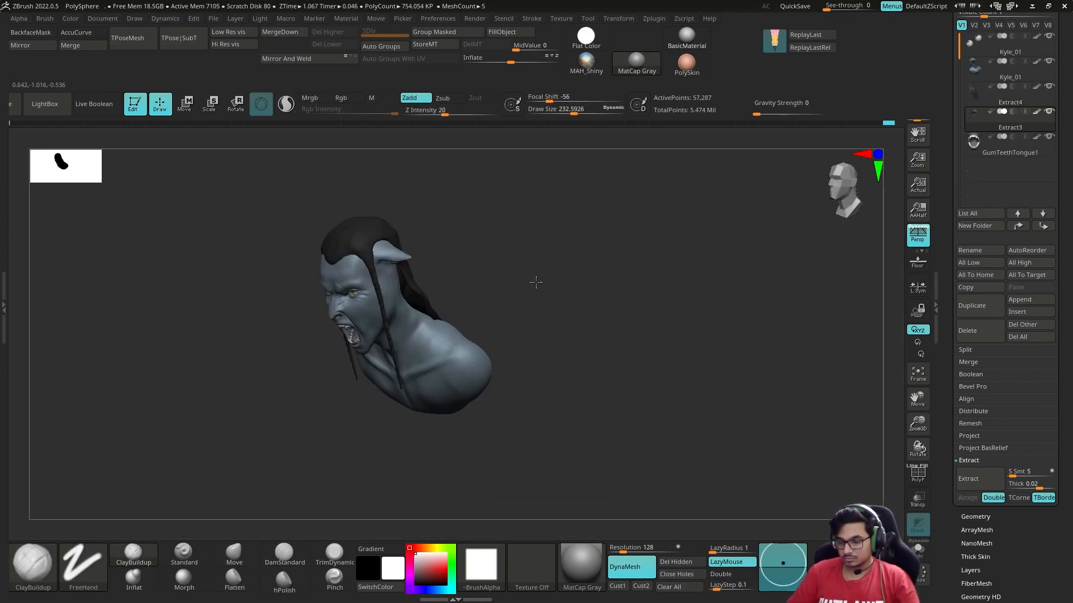
drag(536, 282, 627, 299)
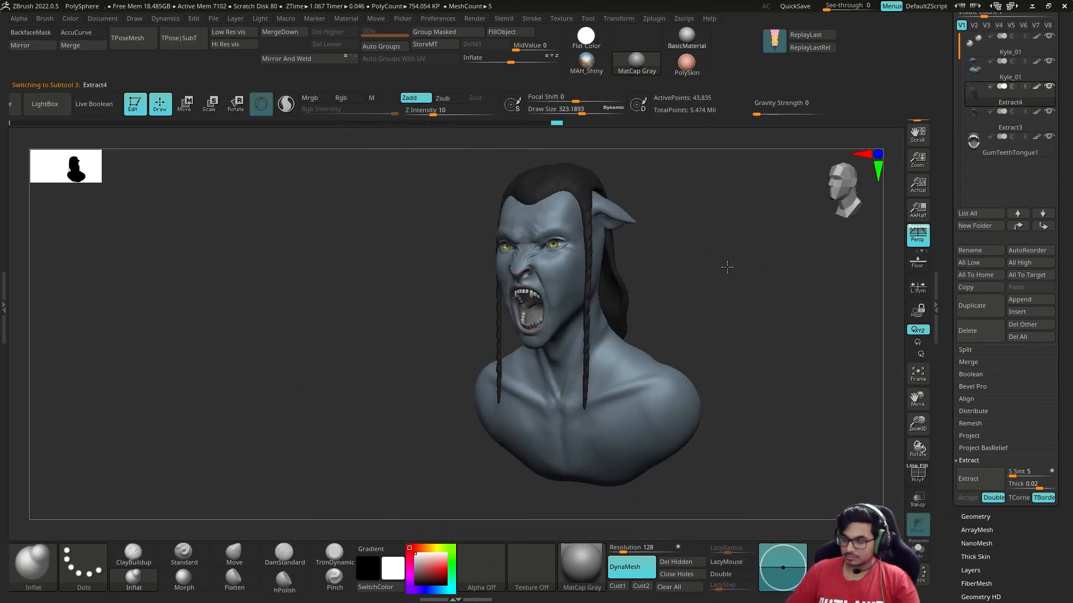
Isolate the gums, teeth and tongue mesh, hide the teeth, and color the gums and tongue dark pinkish red
drag(725, 268, 290, 500)
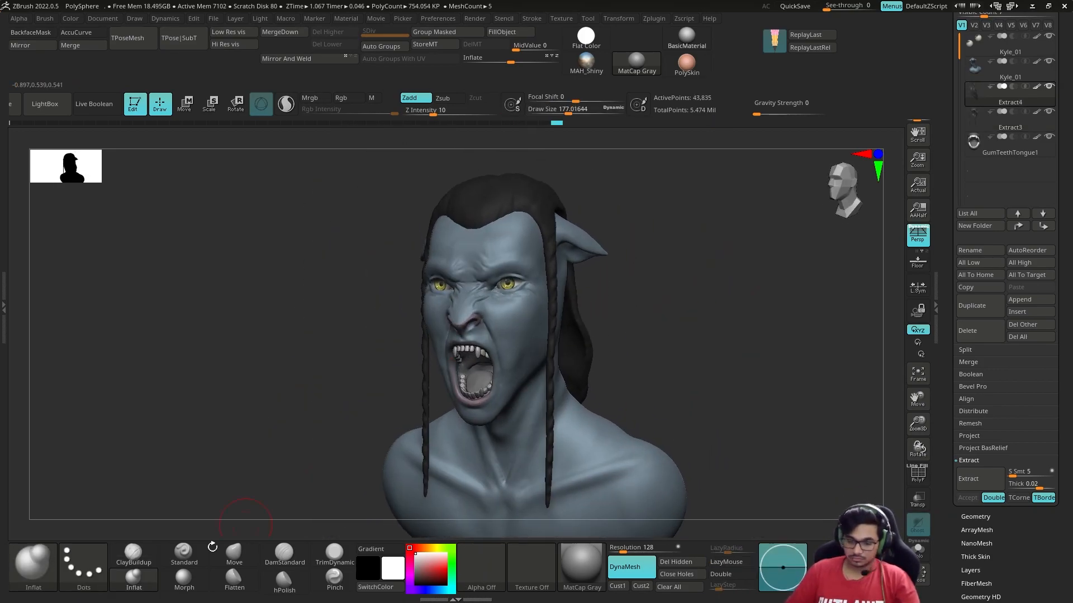
alt+click(480, 372)
key(ctrl+shift+alt+s)
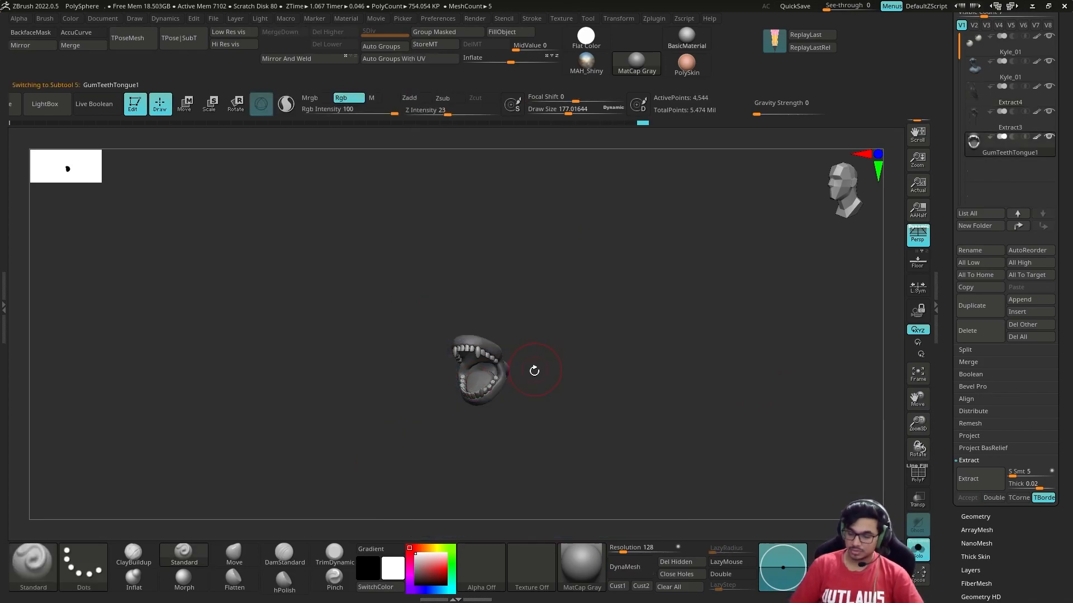
drag(507, 364, 372, 381)
key(shift+f)
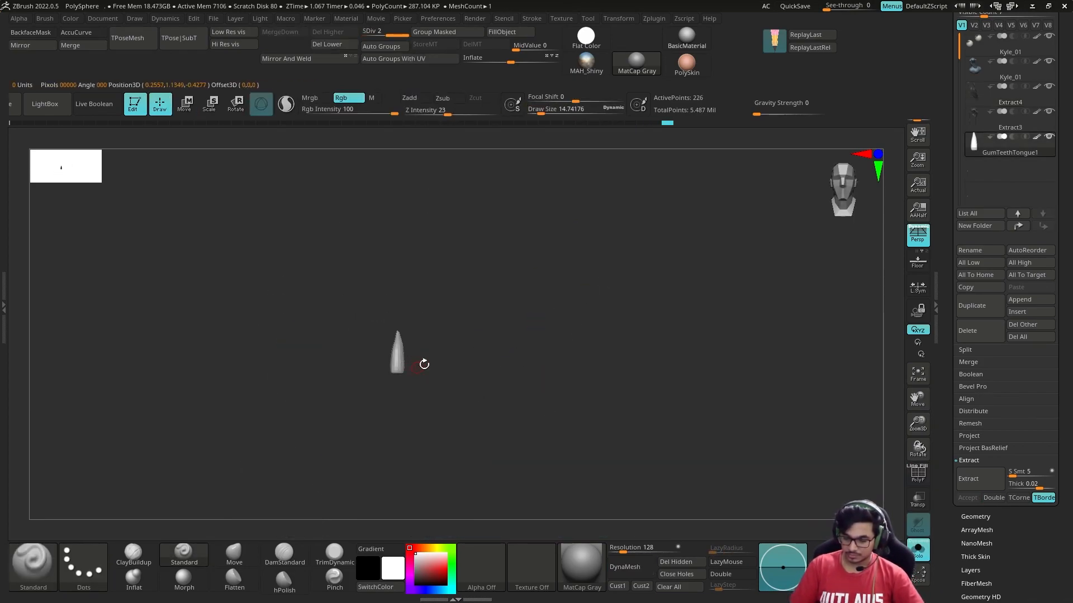
drag(391, 364, 353, 438)
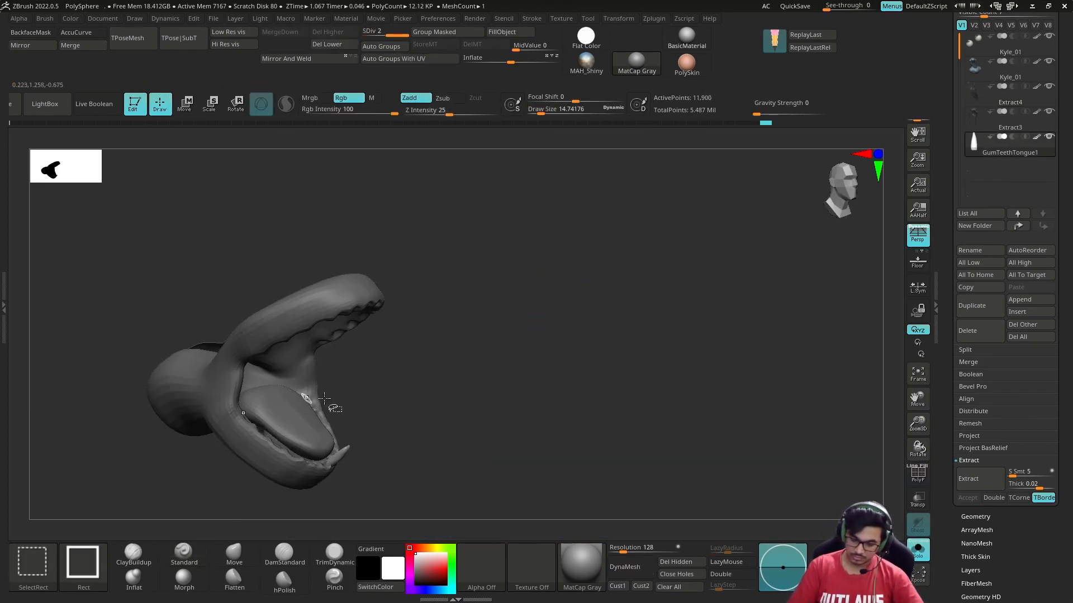
drag(256, 417, 441, 510)
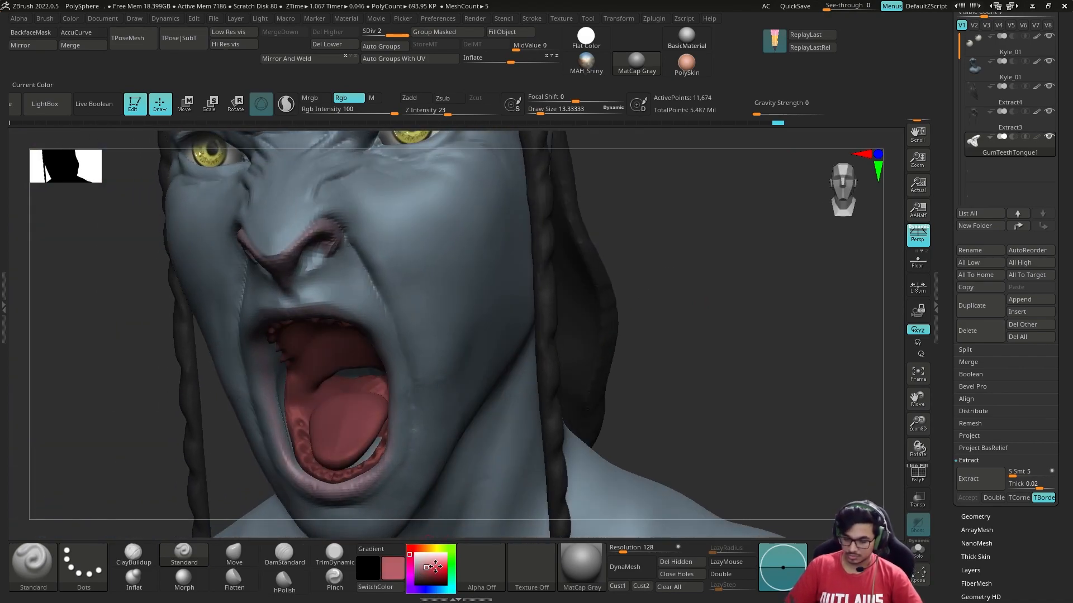
click(419, 570)
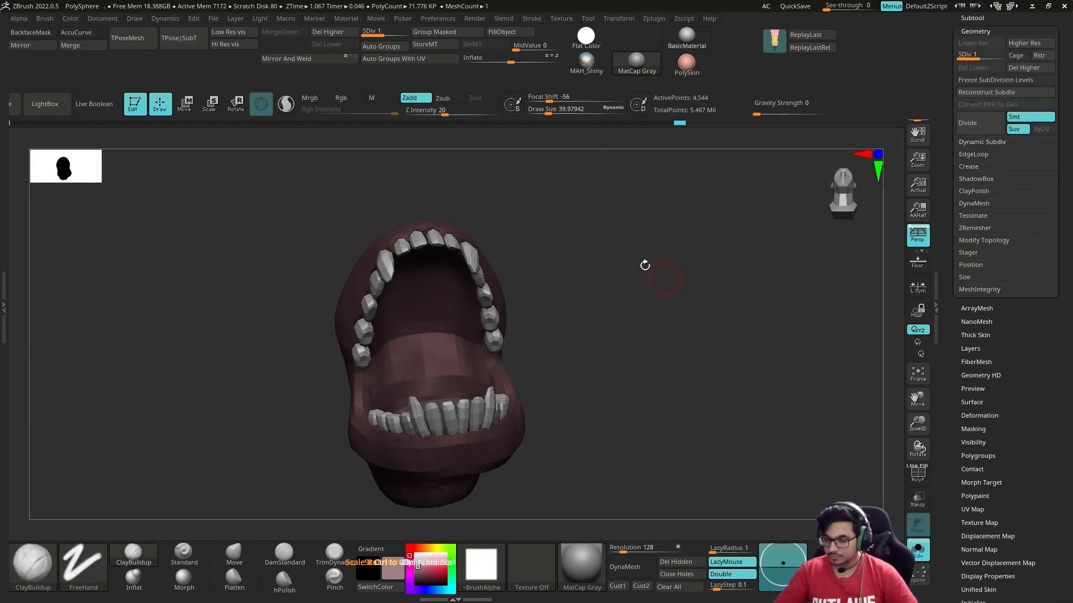
Sculpt the gums and tongue with ClayBuildup and DamStandard, and paint the tongue a lighter pink with the Standard brush
key(s)
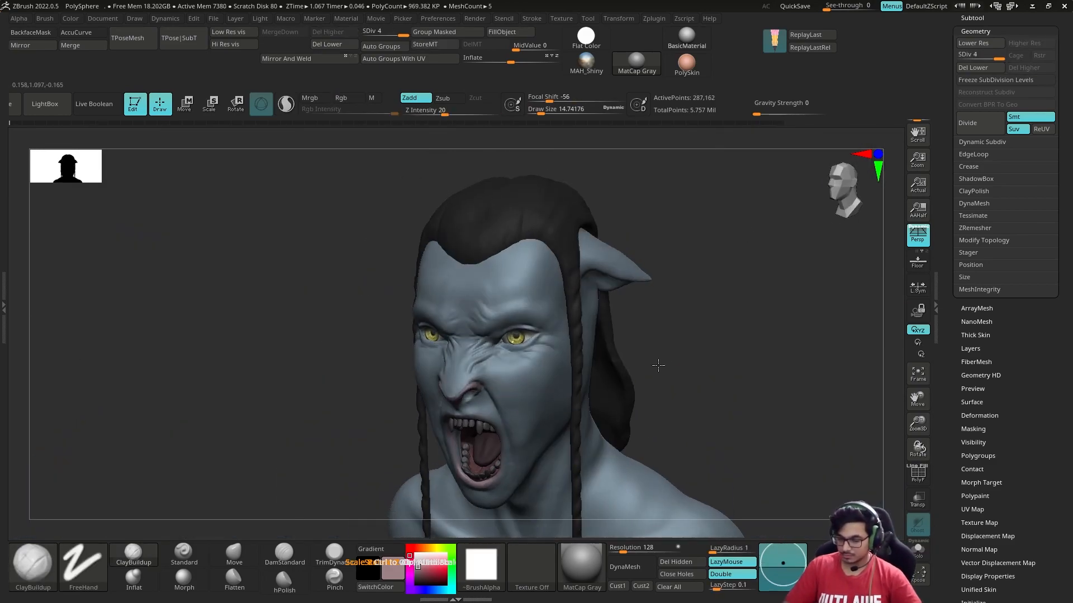
drag(658, 364, 811, 339)
click(181, 561)
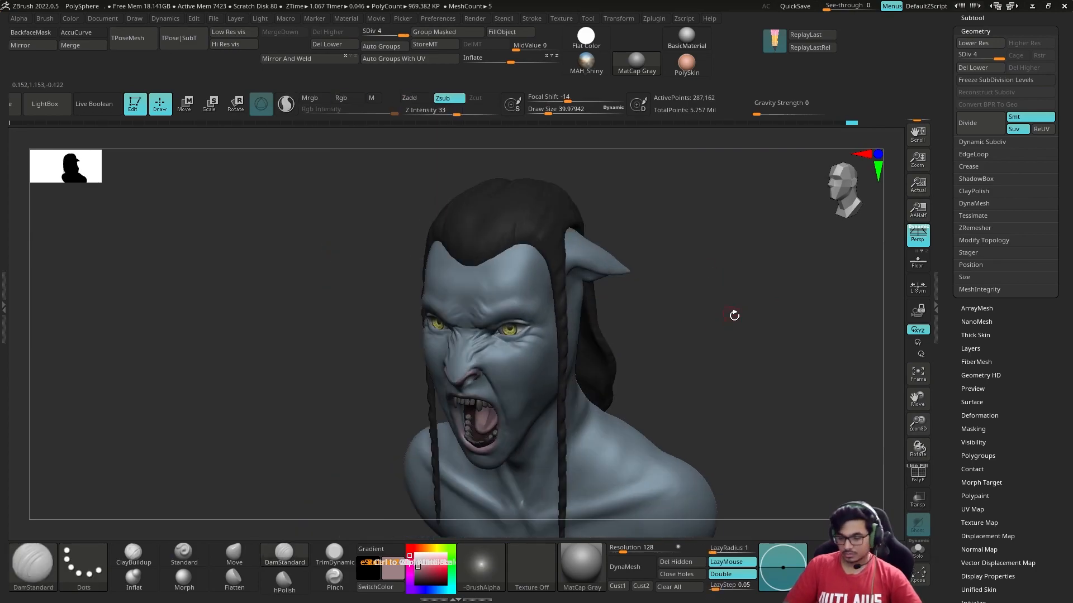
drag(733, 311, 704, 363)
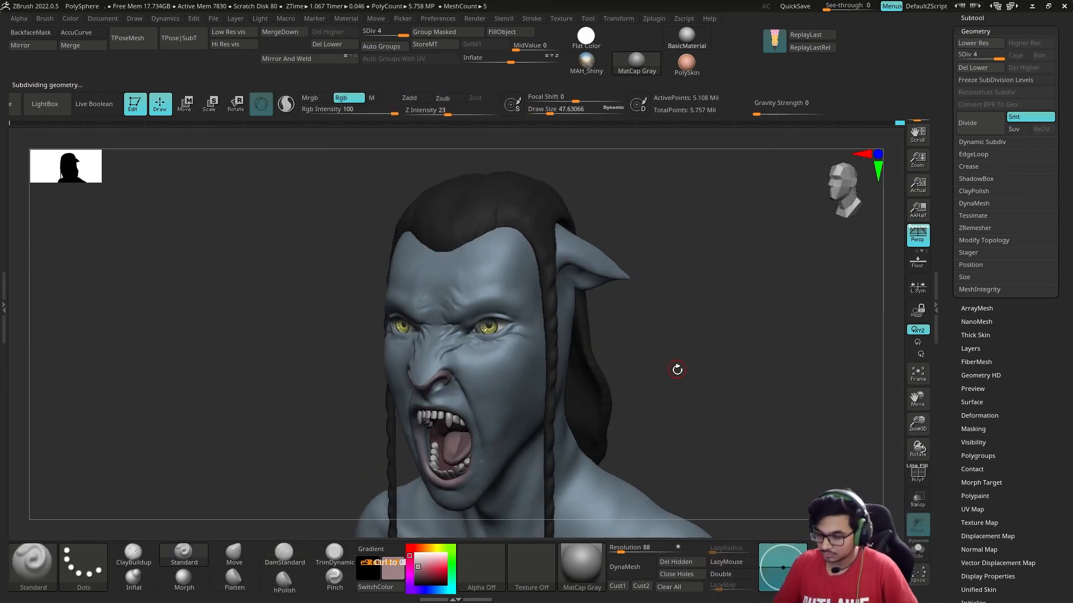
Paint purple-blue patches on the cheeks and forehead using the Standard brush with Alpha 08 and the Color Spray stroke
drag(642, 358, 706, 366)
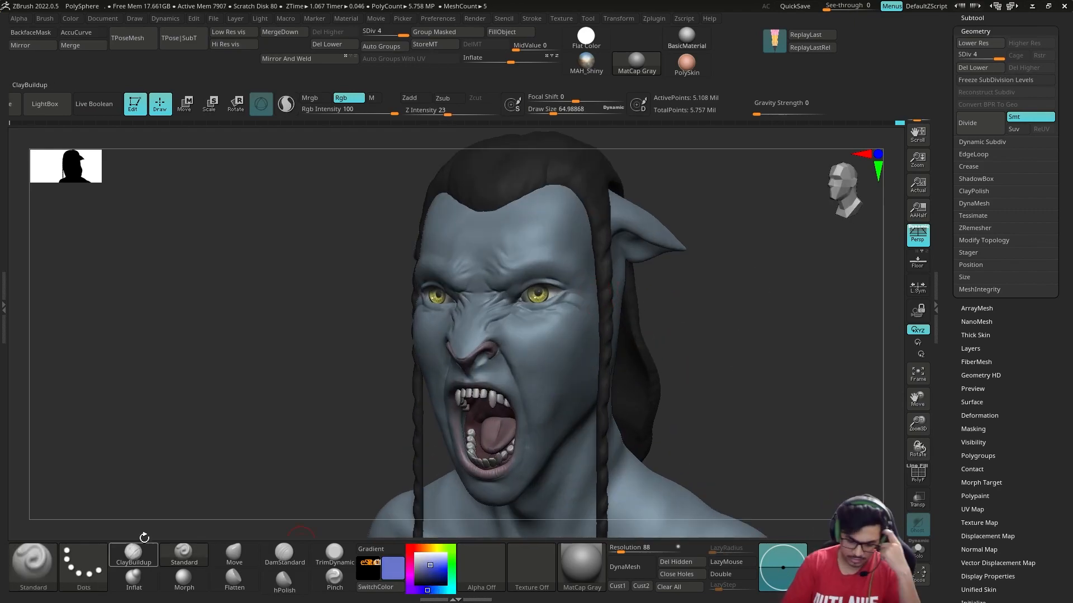
click(481, 566)
click(225, 486)
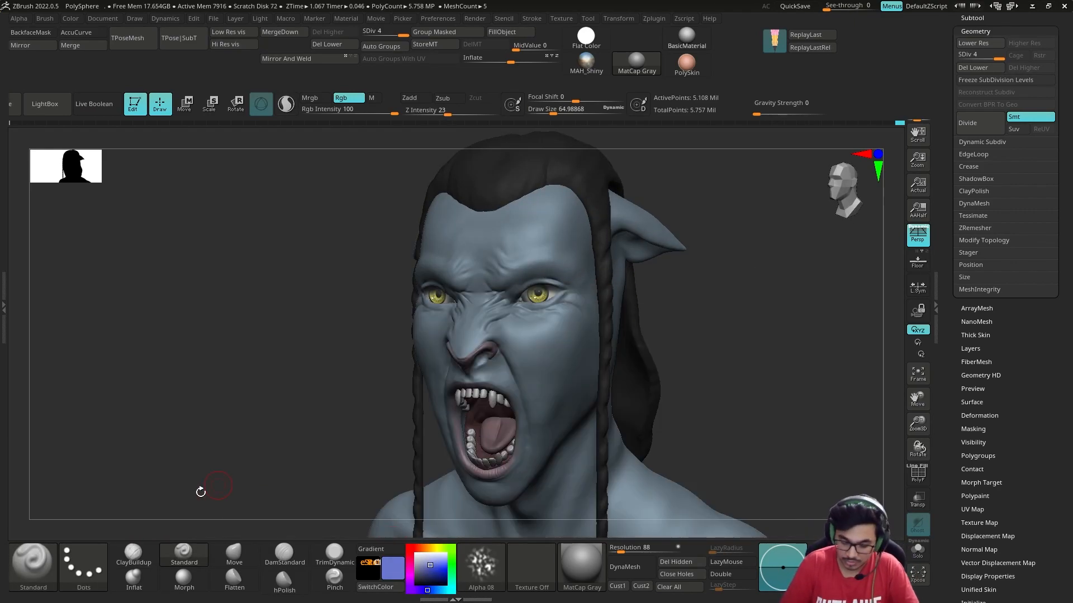
click(84, 565)
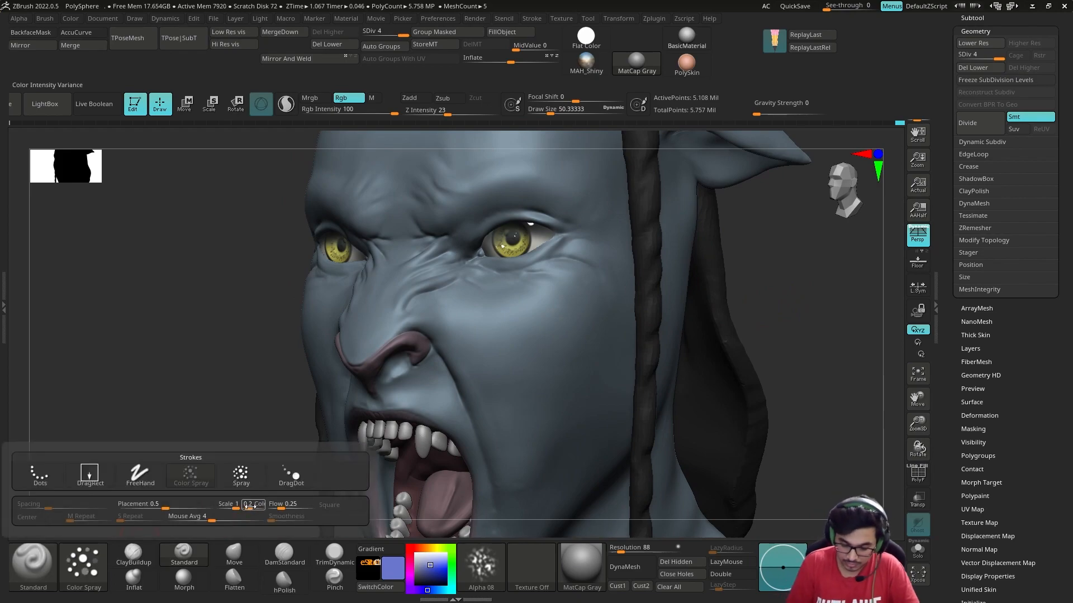
click(187, 472)
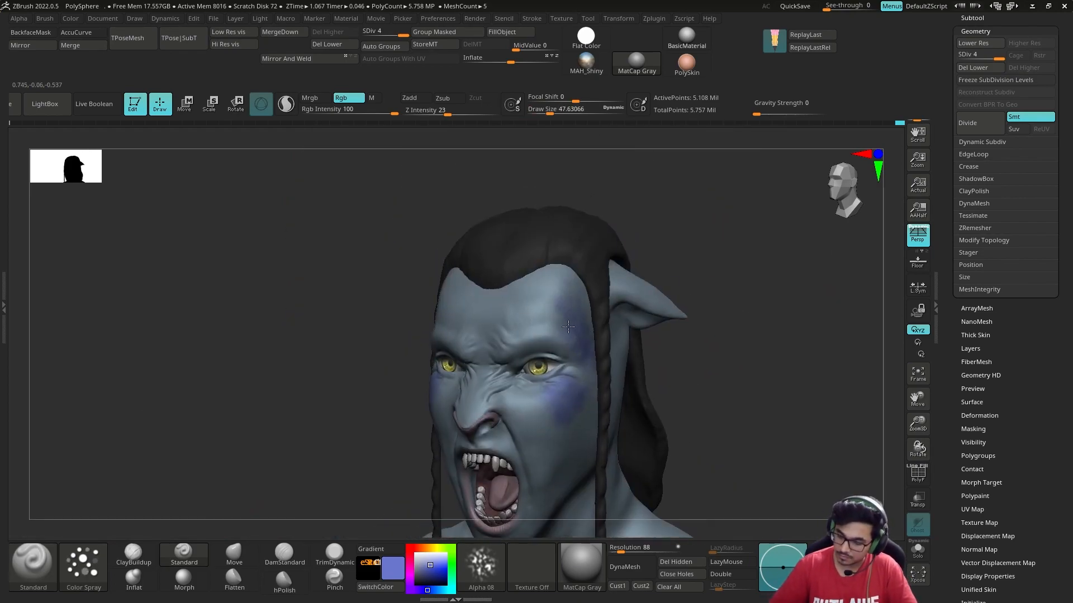
click(83, 565)
key(bracketright)
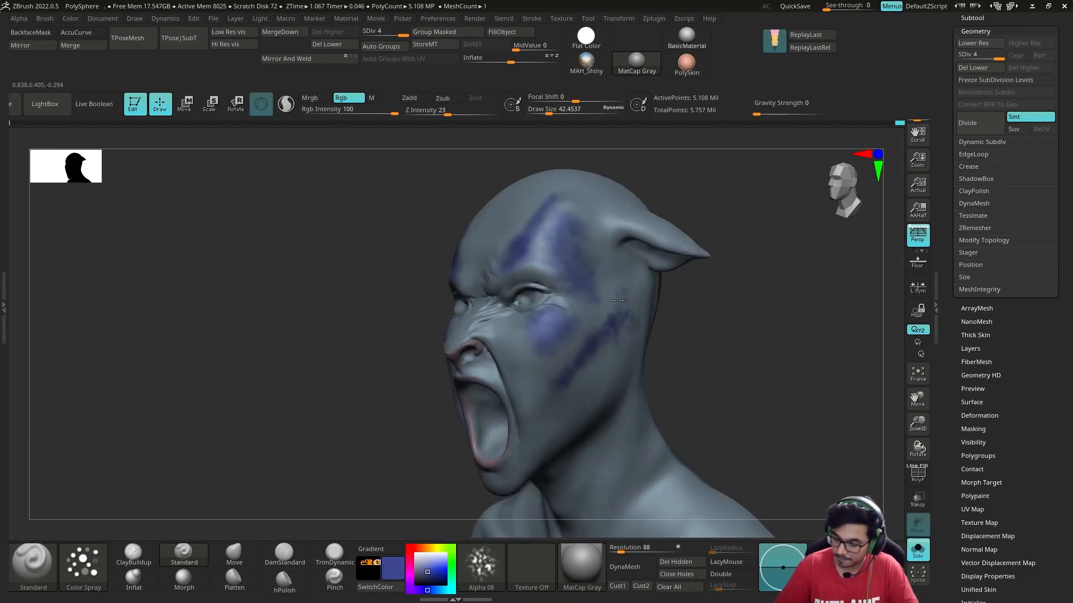
Switch to a soft round alpha with the Dots stroke and paint dark blue stripes across the sides of the face and neck
key(alt+a)
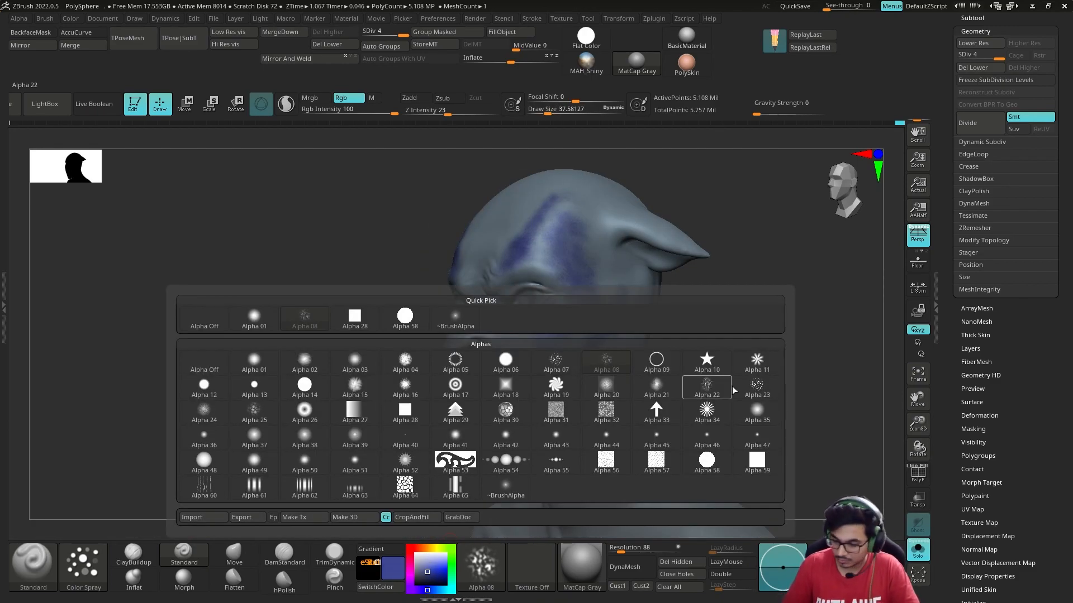
click(557, 362)
click(483, 564)
click(266, 364)
click(82, 564)
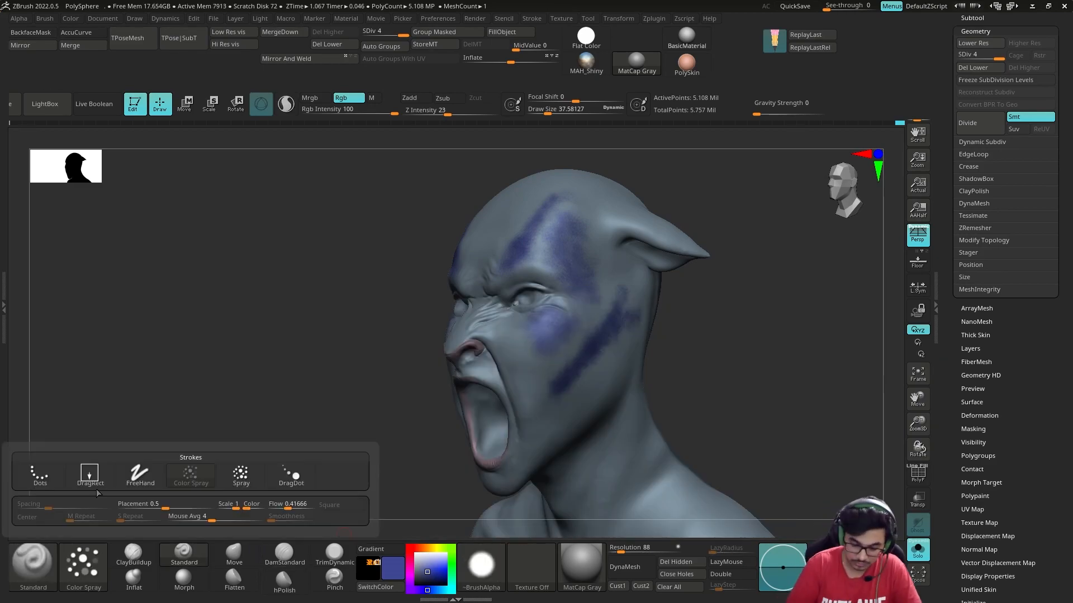
click(39, 475)
drag(556, 390, 582, 352)
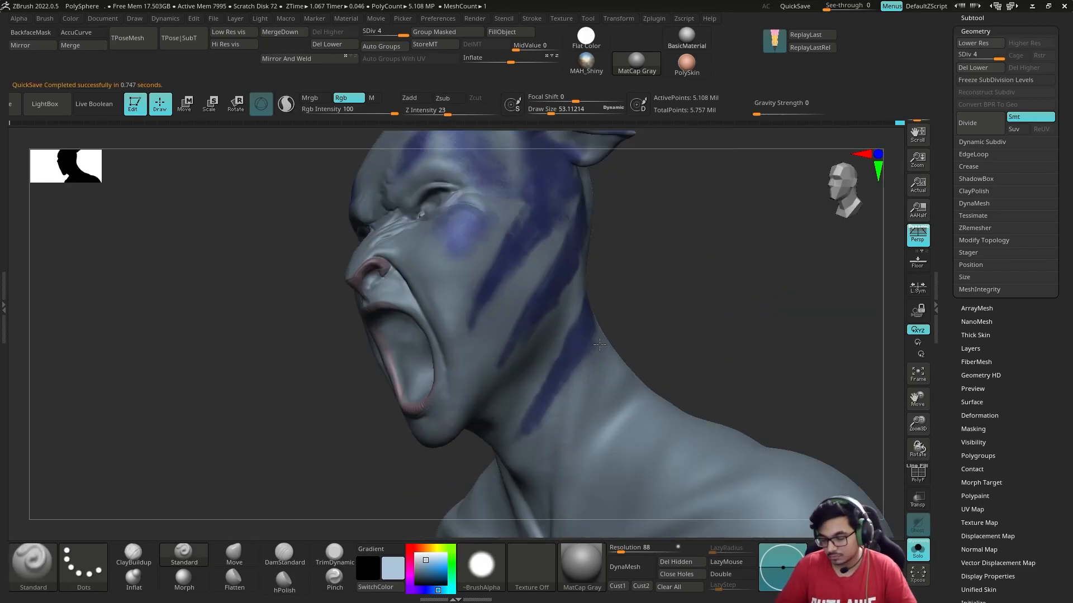
mouse_move(599, 346)
mouse_down()
mouse_move(587, 311)
mouse_move(611, 311)
mouse_move(582, 354)
mouse_up()
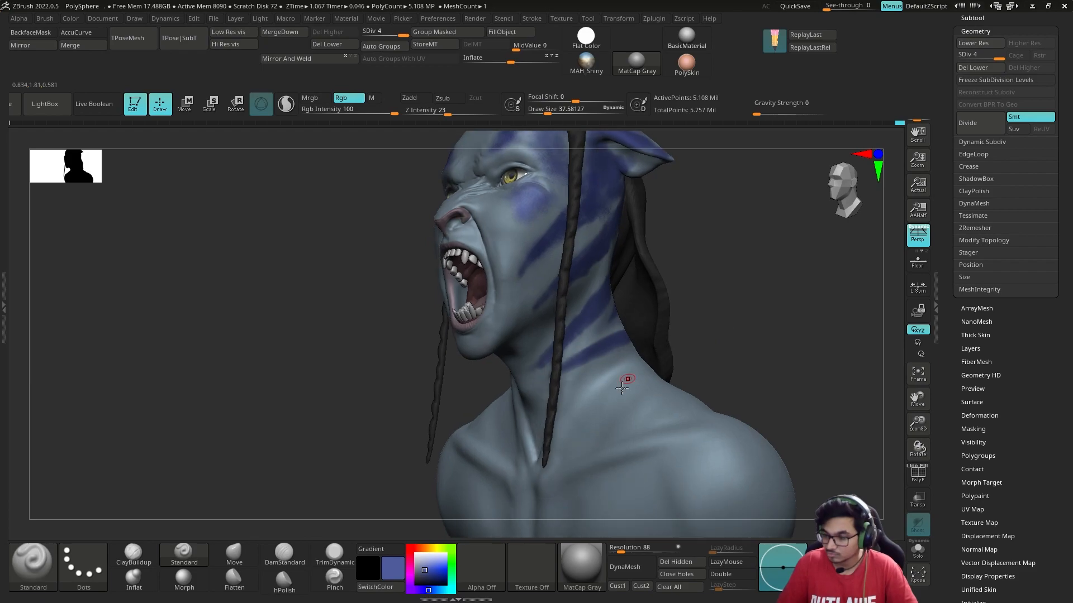
Paint more blue stripes around the neck and across the upper back using a solid round alpha
click(481, 568)
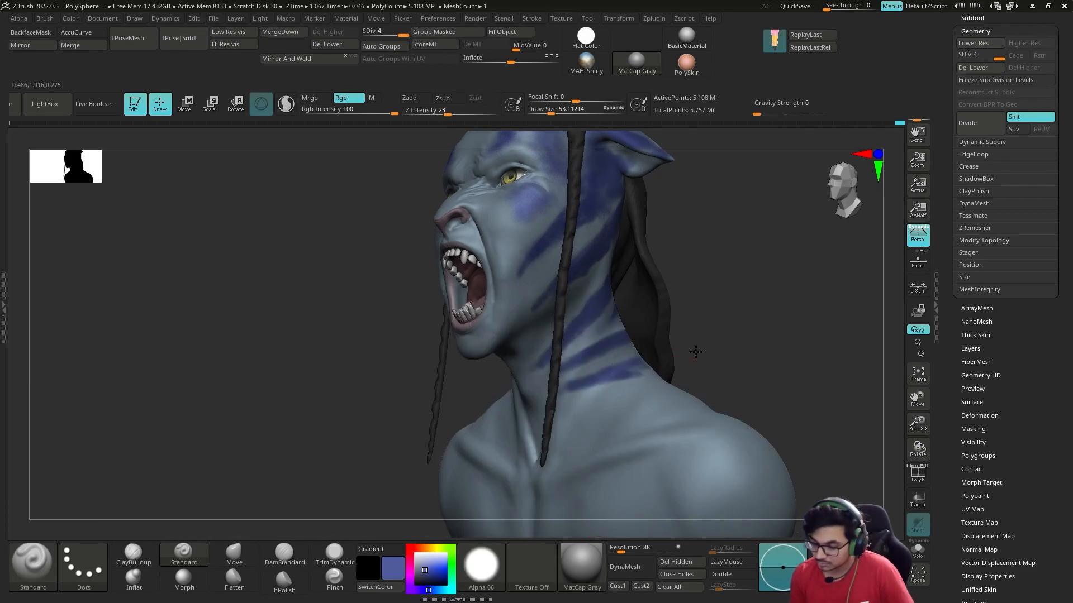
key(s)
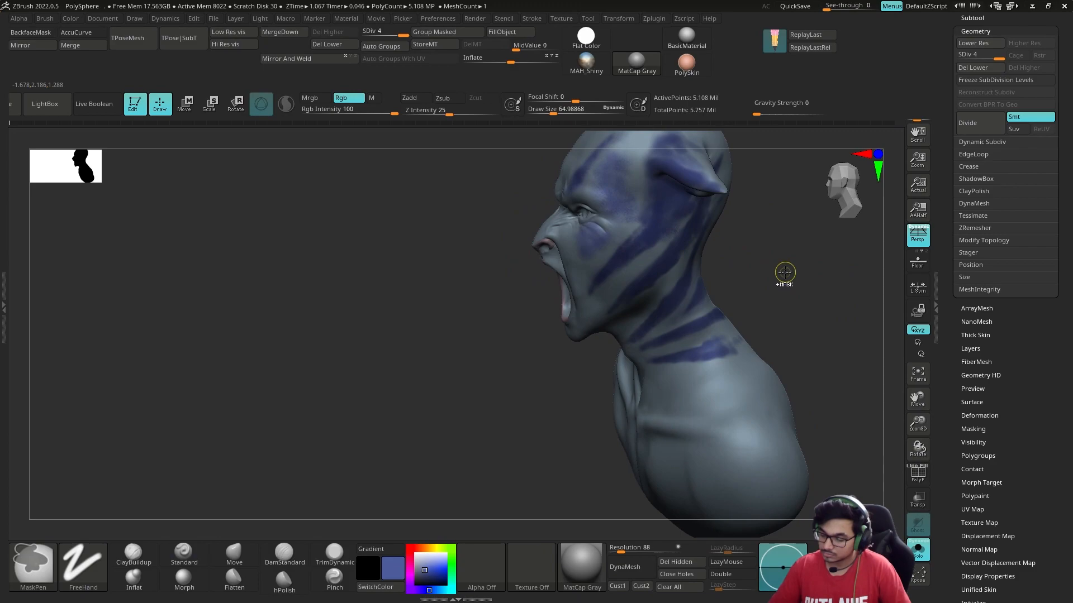
drag(783, 268, 764, 286)
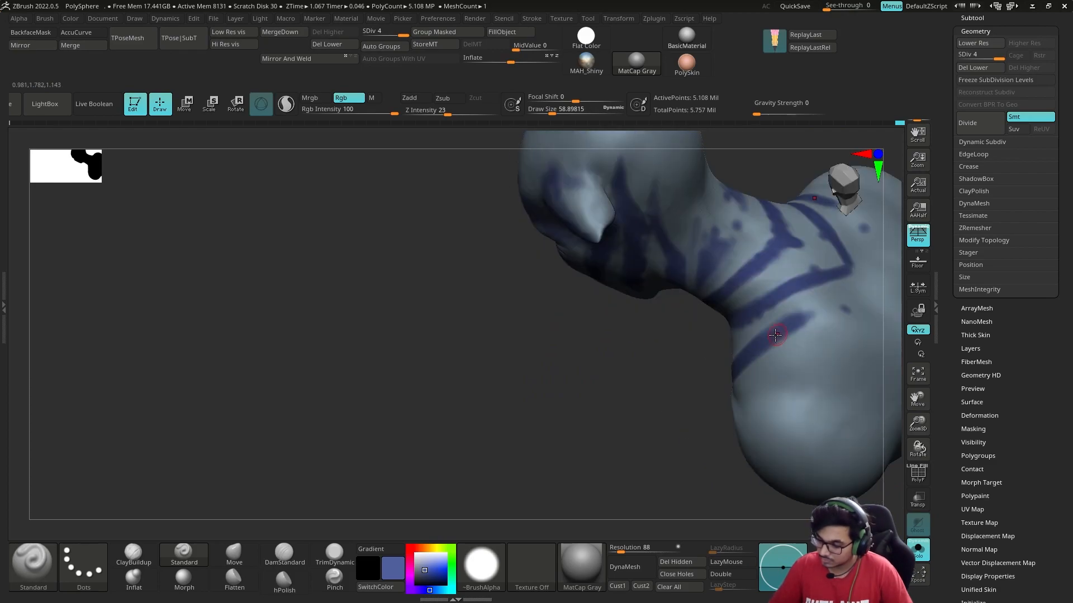
Continue the blue stripe pattern over the shoulders, upper arms and chest with the Standard brush
drag(771, 312, 797, 325)
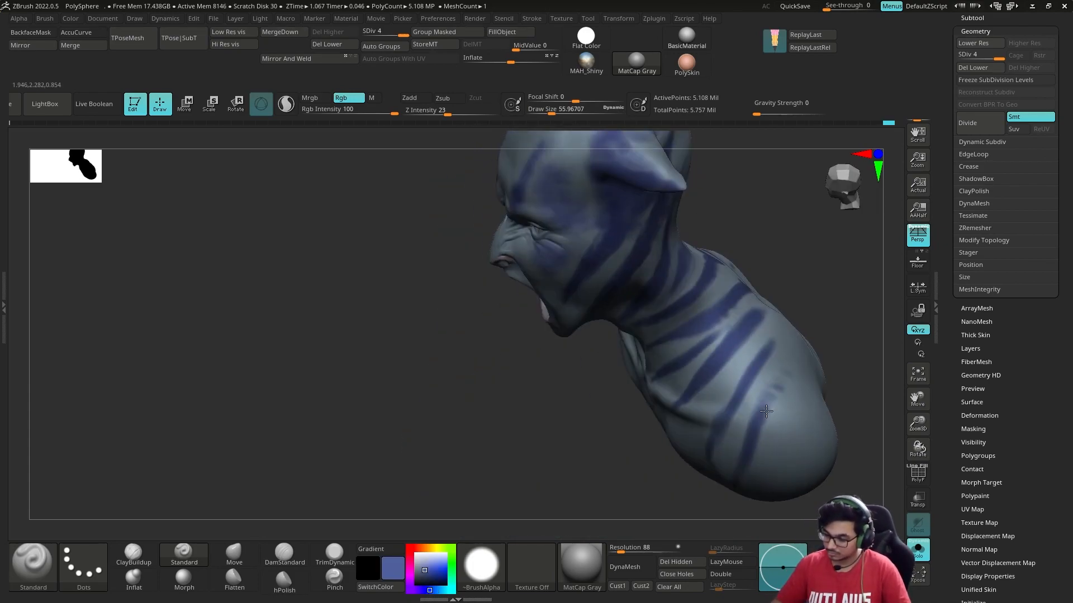
drag(765, 412, 771, 339)
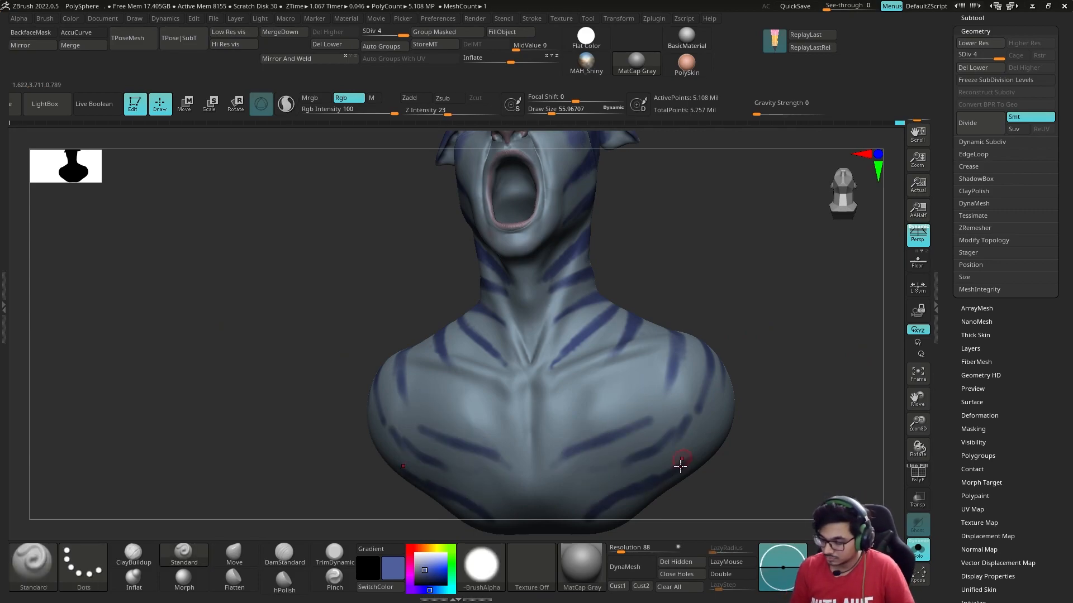
right_drag(688, 454, 592, 449)
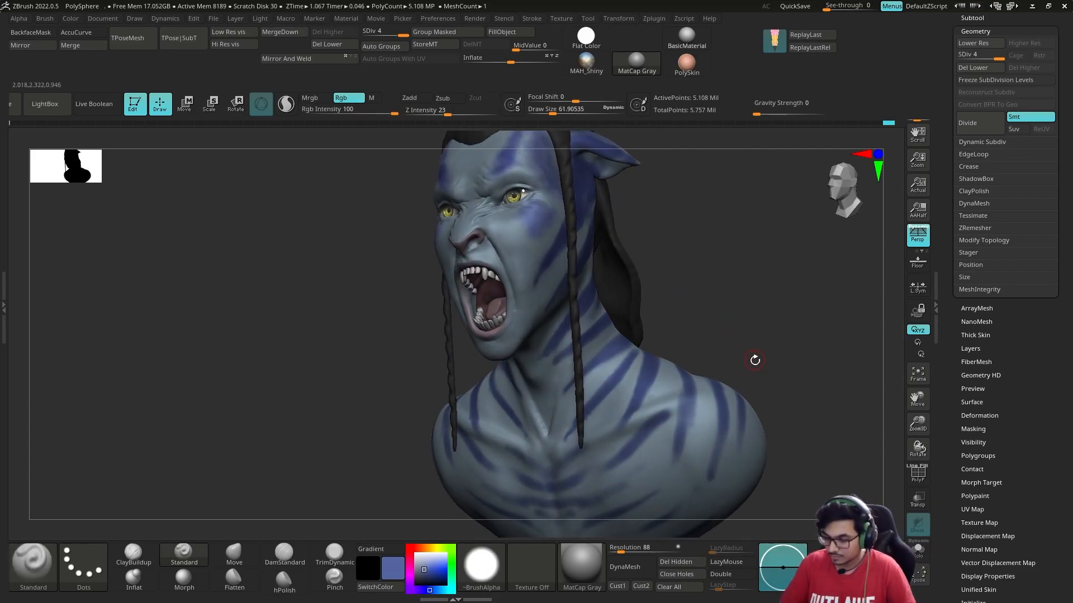
Add blue stripes on the cheeks and forehead, and spray mottled blue over the face with Color Spray and Alpha 23
drag(755, 358, 678, 435)
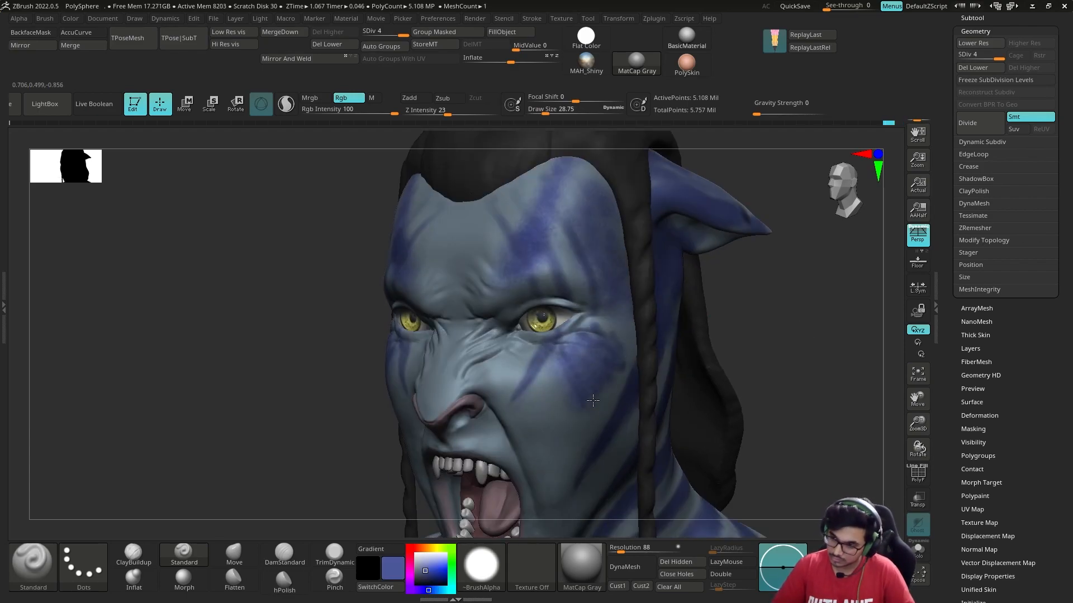
right_drag(584, 381, 777, 268)
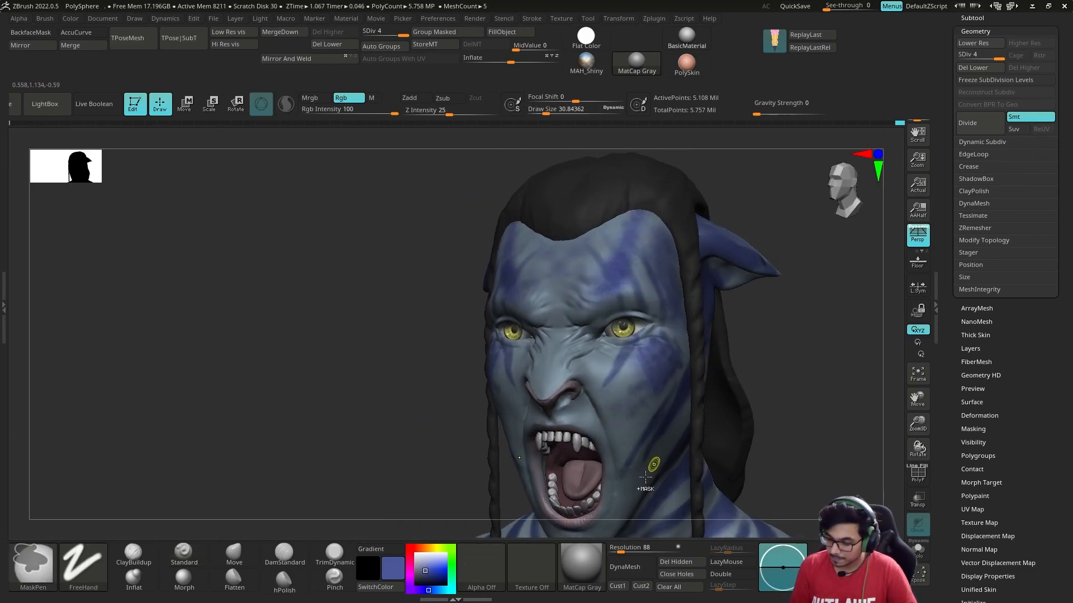
click(482, 566)
click(766, 397)
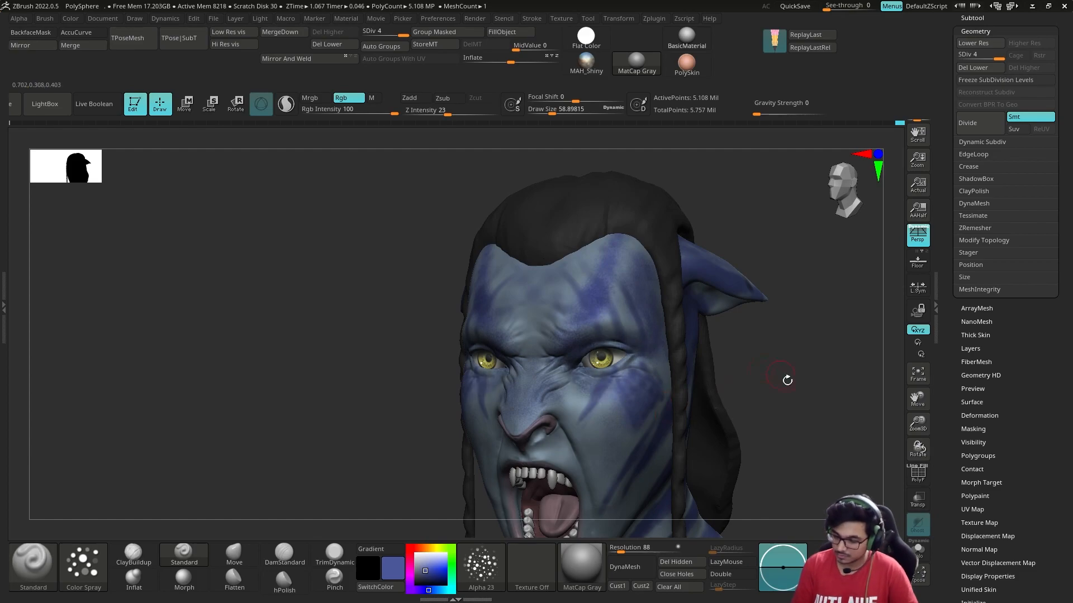
key(s)
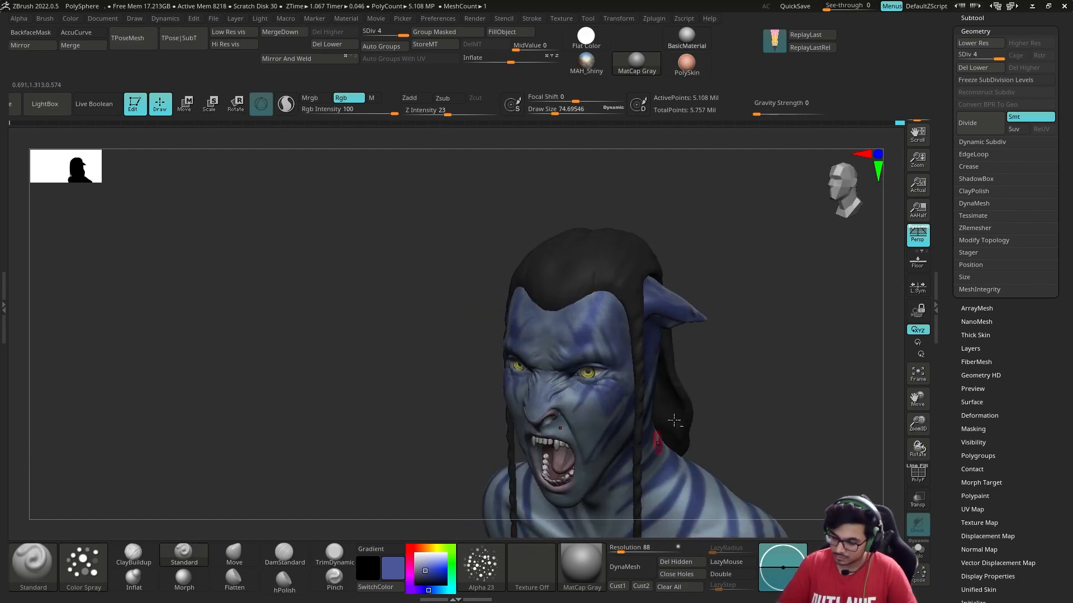
right_drag(674, 420, 579, 381)
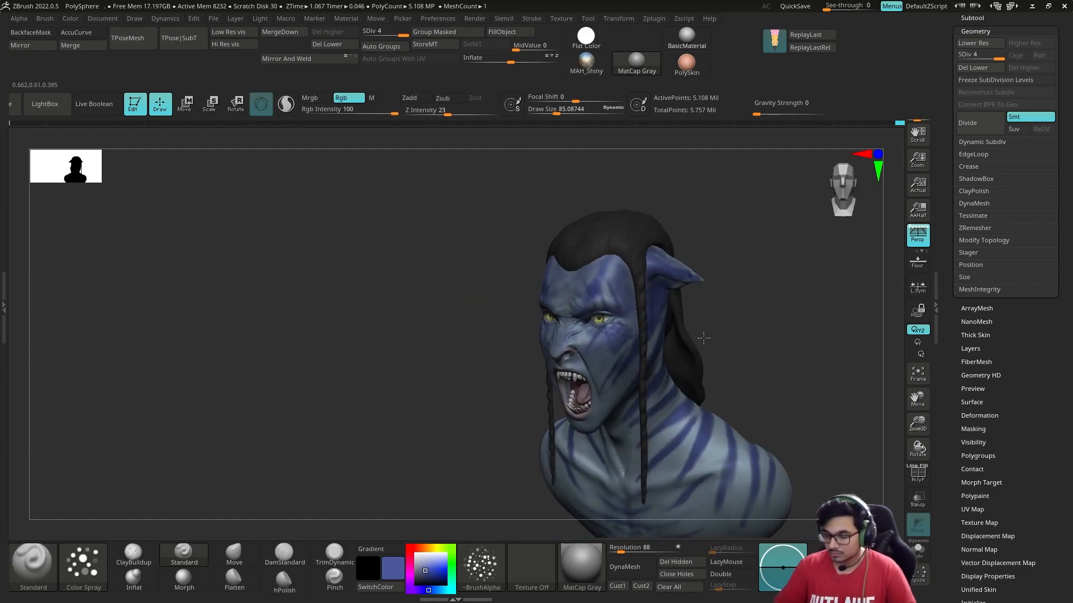
Spray more mottled blue over the neck, shoulders and chest to blend the painted stripes into the skin
right_drag(592, 386, 659, 397)
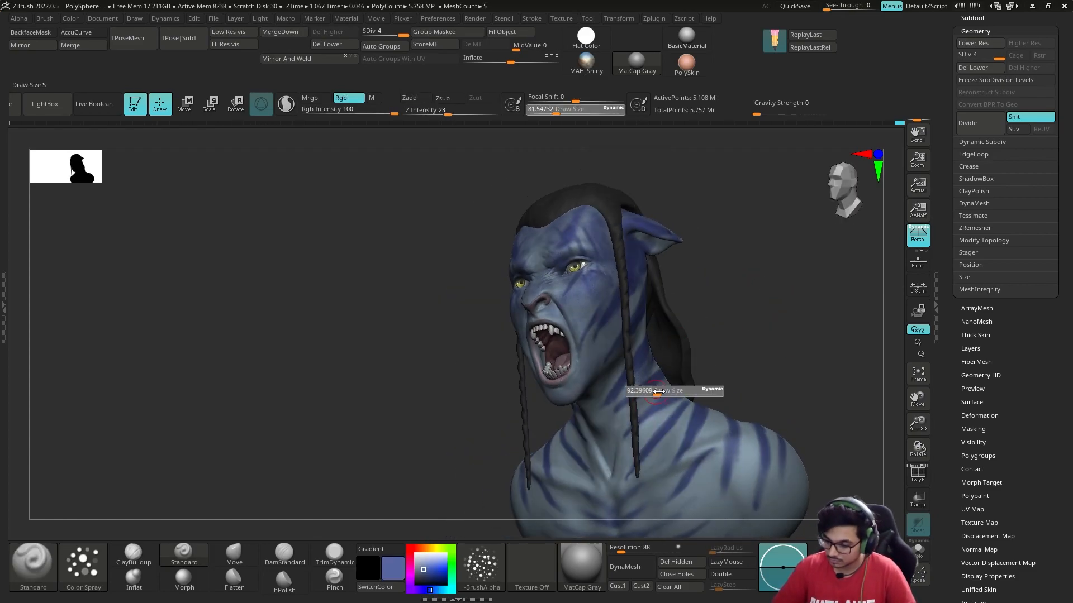
mouse_move(625, 388)
right_down()
mouse_move(707, 378)
mouse_move(769, 252)
mouse_move(613, 324)
right_up()
right_drag(840, 469, 570, 472)
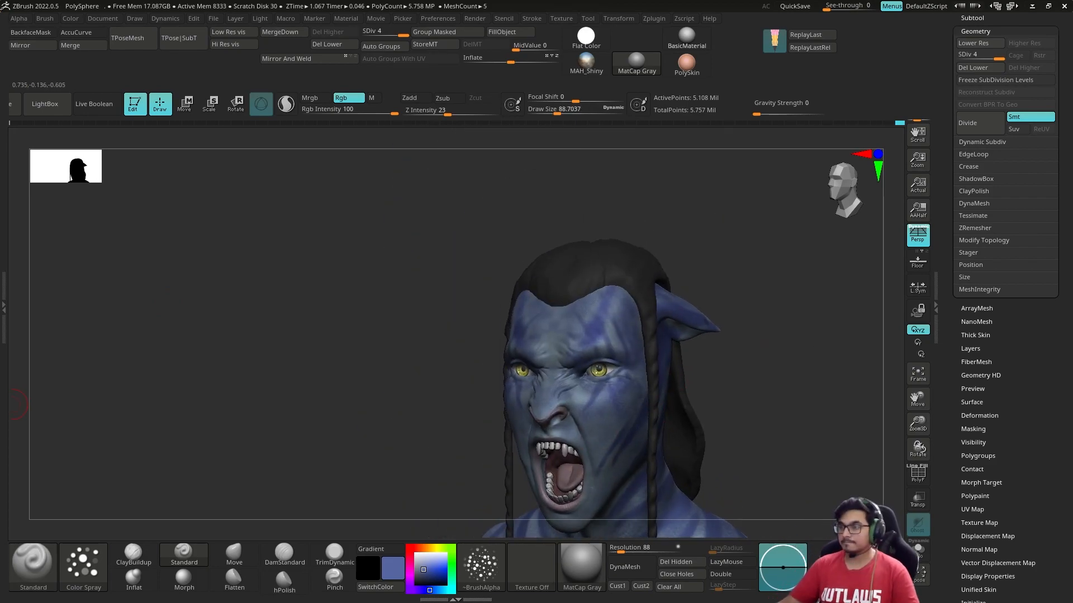
alt+drag(733, 341, 735, 306)
Choose a dusty pink and spray a subtle tint over the inner ears, face and neck skin
click(419, 562)
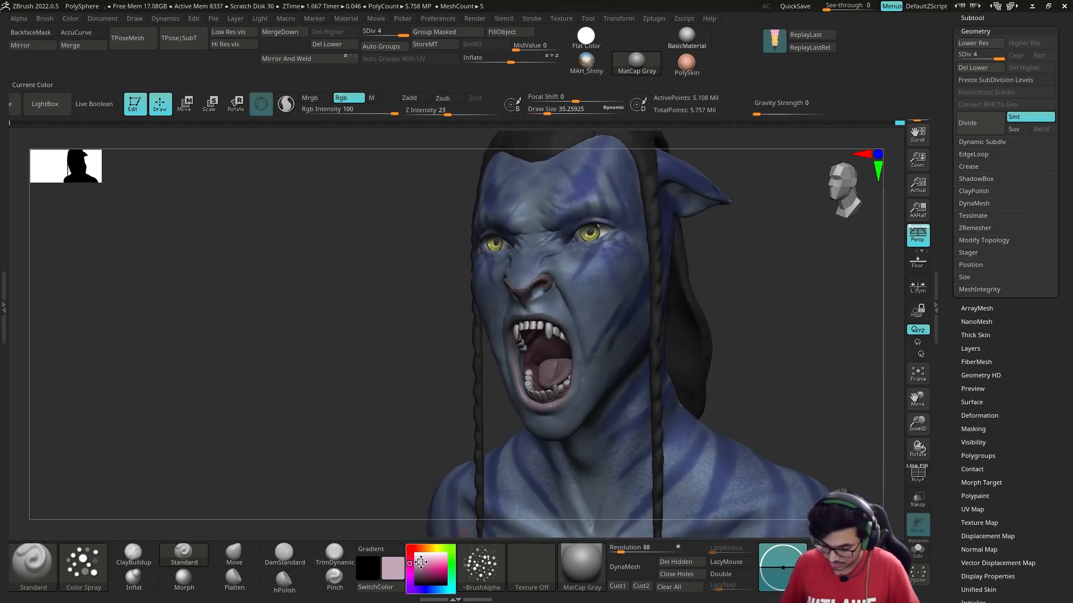
ctrl+right_drag(751, 252, 731, 286)
shift+right_drag(621, 437, 610, 384)
right_drag(646, 491, 709, 360)
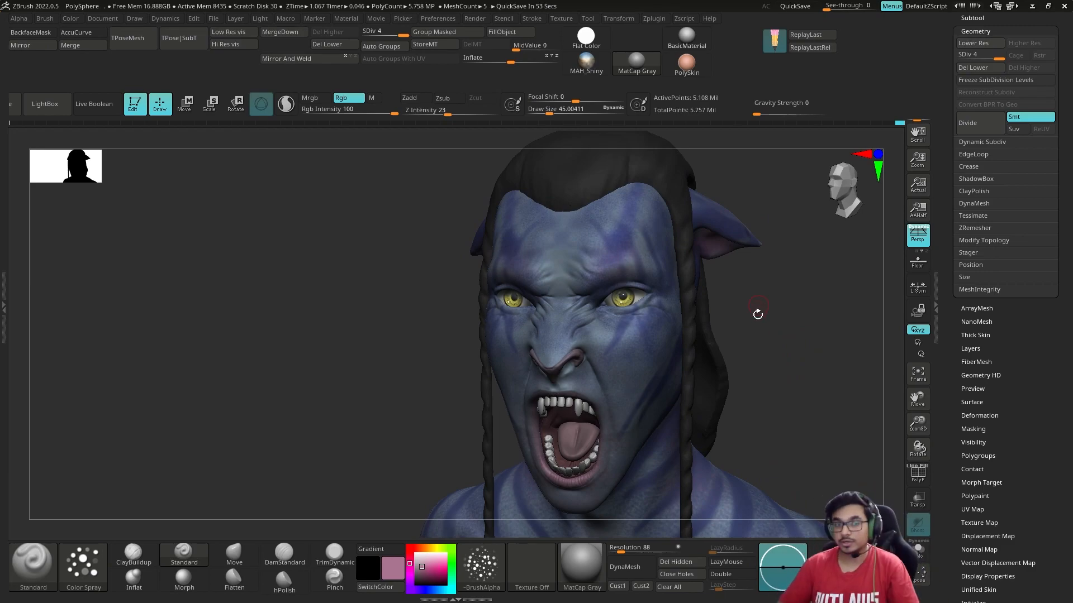
drag(757, 314, 728, 346)
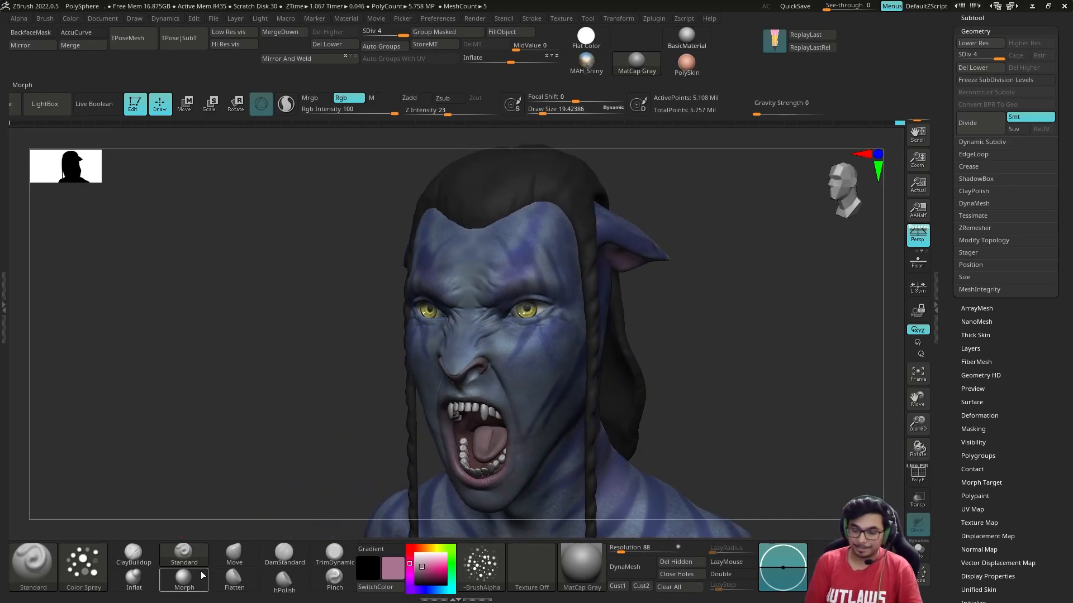
Paint tan war-paint stripes on the forehead and nose bridge using the Dots stroke and Alpha 06
click(482, 569)
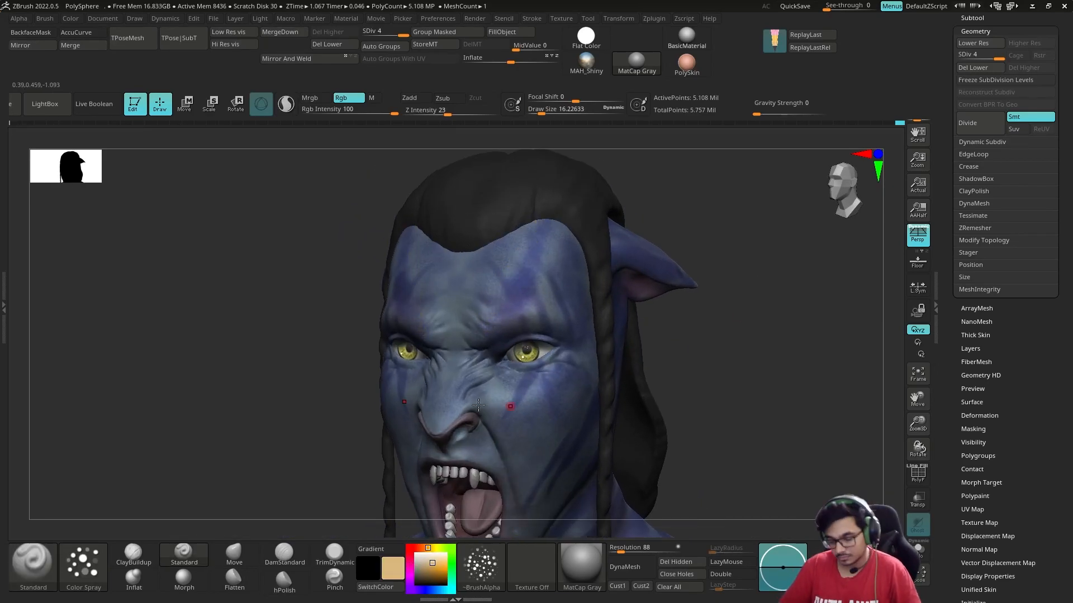
click(479, 561)
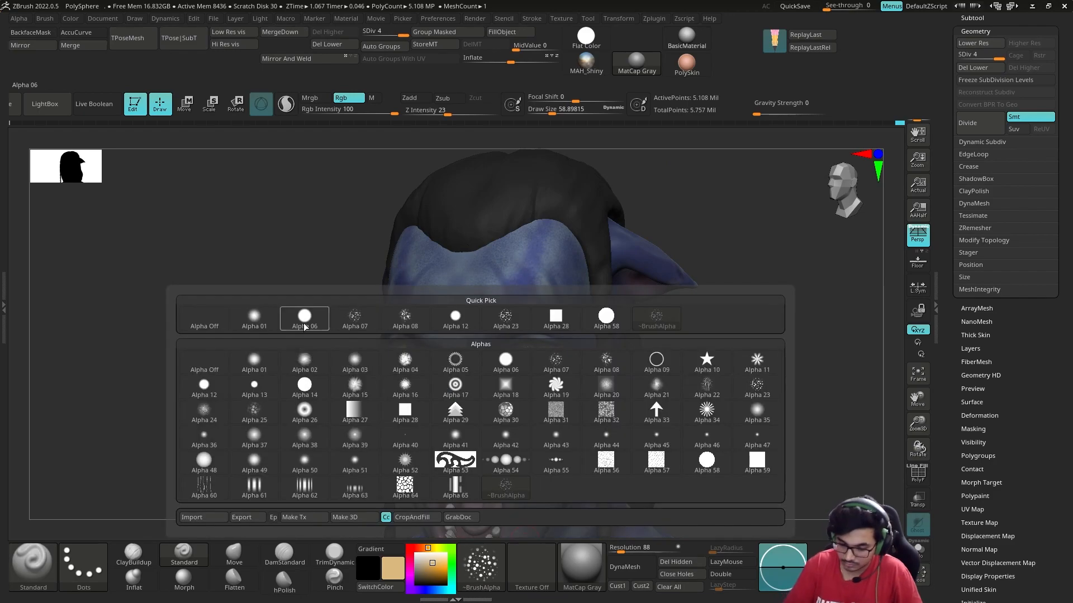
key(space)
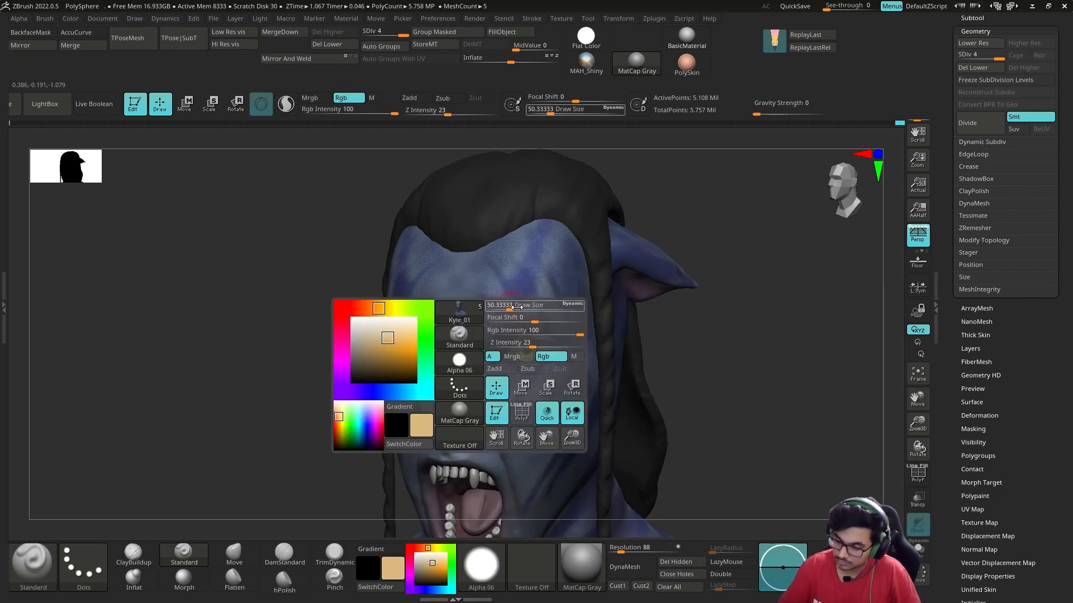
key(s)
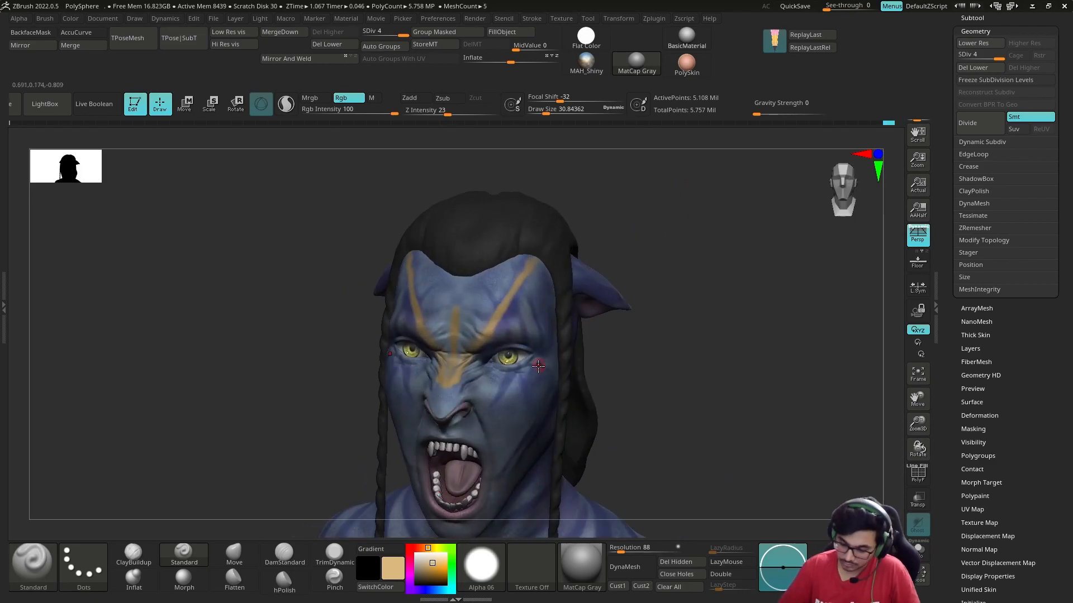
click(489, 410)
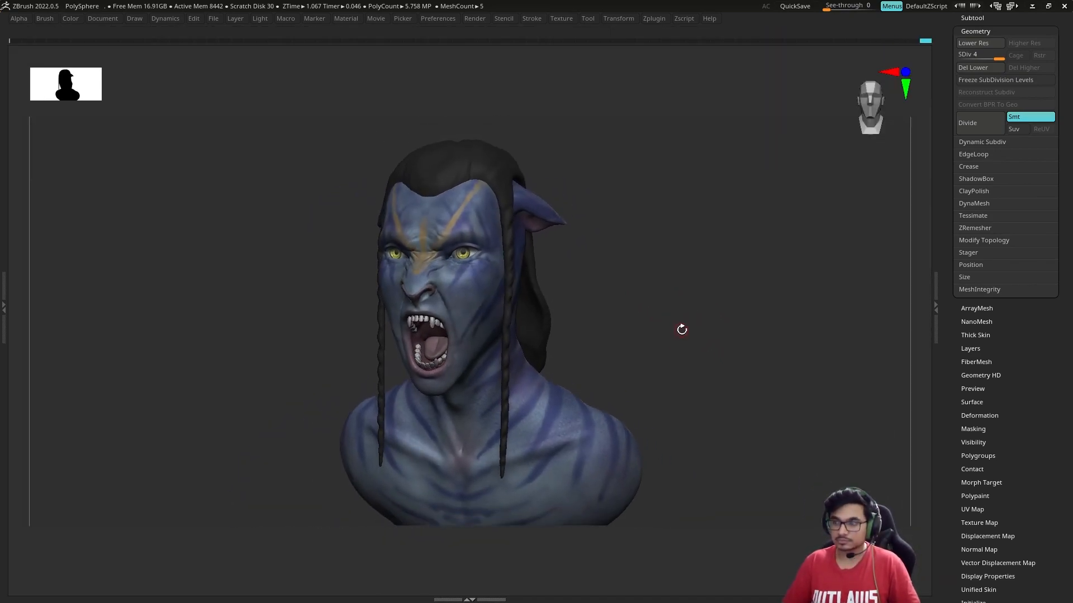
Save the painted bust as a tool file
click(103, 19)
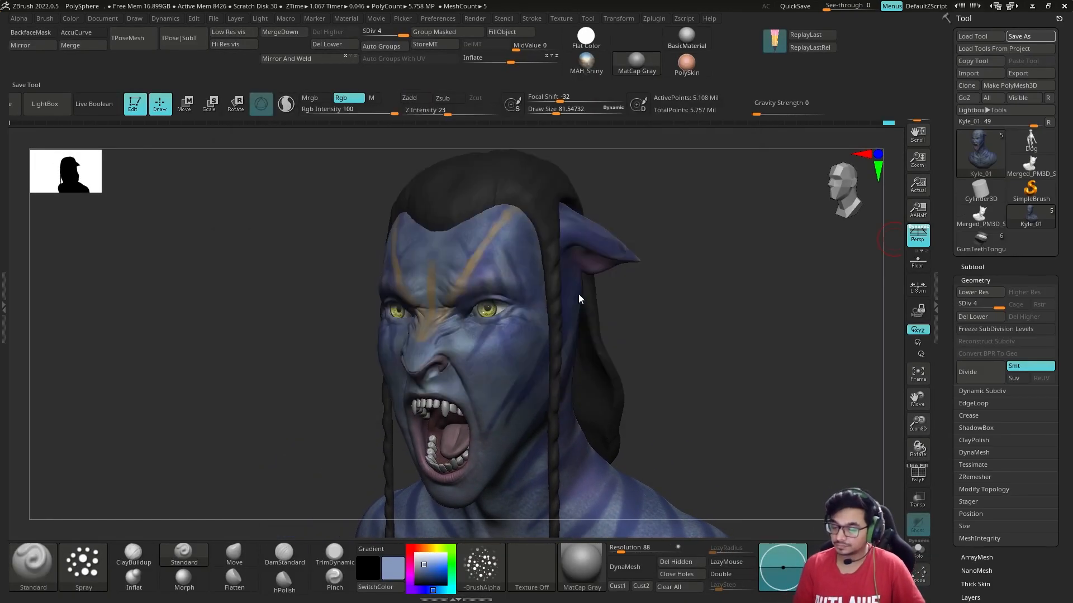
alt+drag(713, 374, 704, 307)
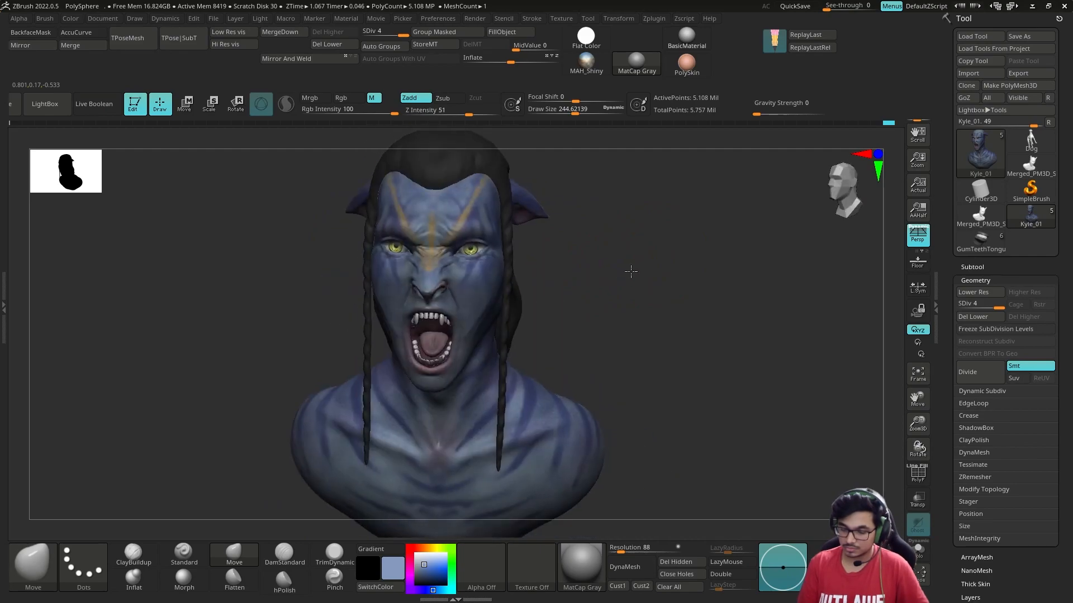
mouse_move(631, 271)
alt+mouse_down()
mouse_move(658, 328)
mouse_move(689, 289)
mouse_move(564, 295)
alt+mouse_up()
key(f)
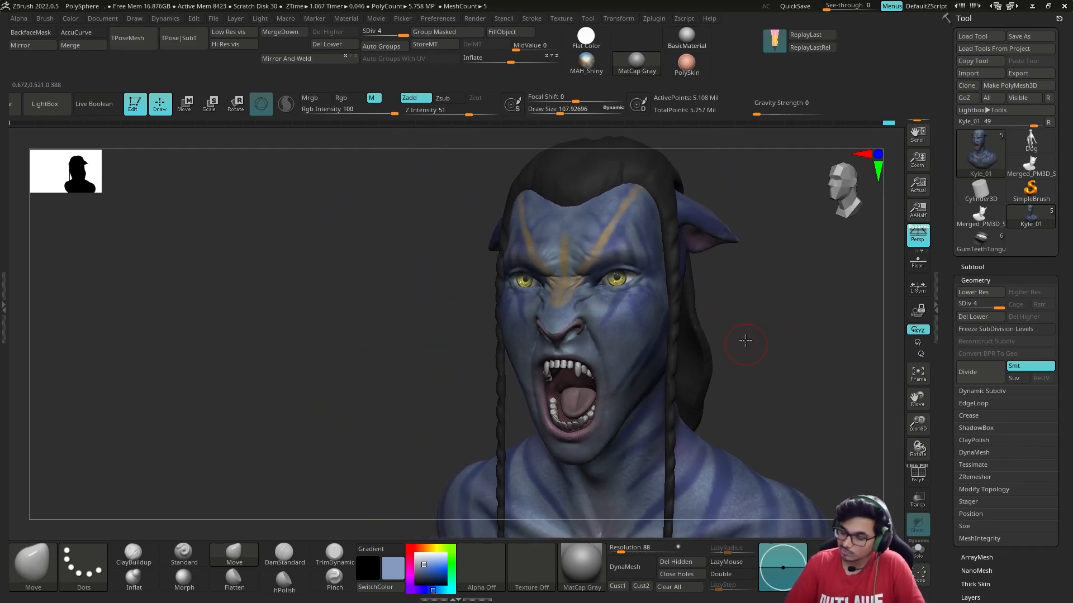
Select the hair subtool and remesh it with DynaMesh at resolution 128
mouse_move(754, 339)
mouse_down()
mouse_move(773, 325)
mouse_move(699, 356)
mouse_up()
drag(651, 394, 663, 385)
alt+click(525, 358)
click(972, 267)
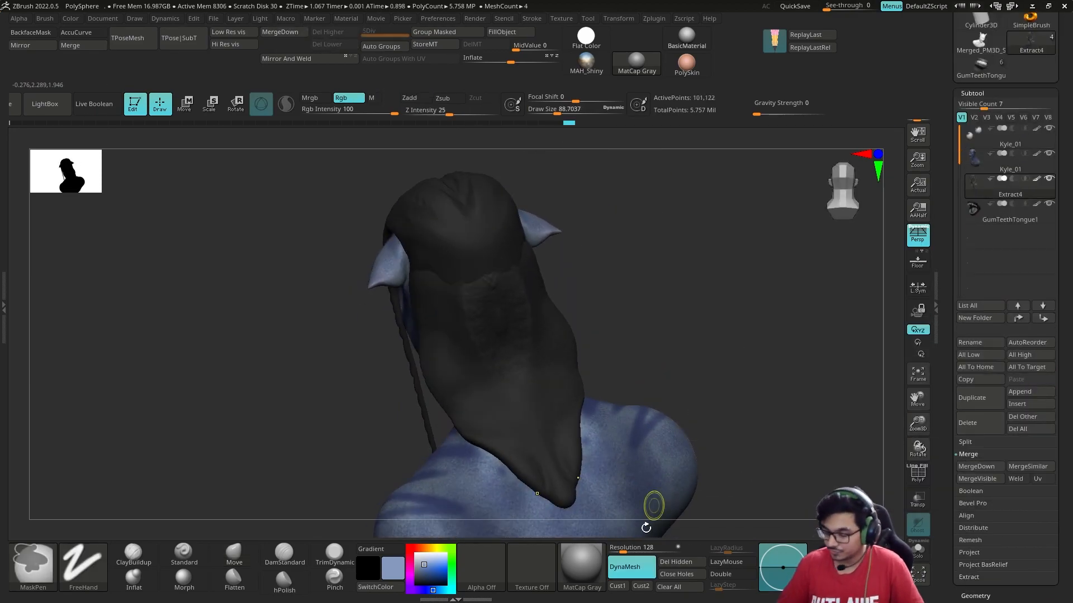
mouse_move(642, 313)
mouse_down()
mouse_move(709, 313)
mouse_move(632, 323)
mouse_move(720, 357)
mouse_up()
Add volume to the hair on top and at the back of the head with the Inflat brush
click(133, 554)
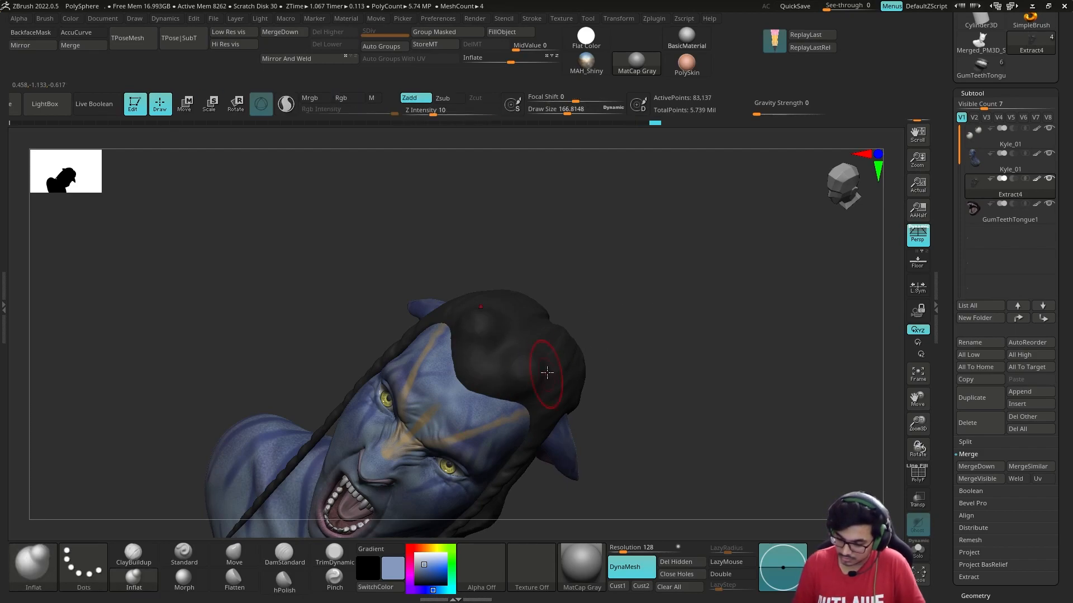
drag(522, 347, 541, 335)
drag(642, 296, 651, 335)
drag(543, 285, 514, 318)
mouse_move(670, 336)
mouse_down()
mouse_move(656, 268)
mouse_move(687, 335)
mouse_move(609, 279)
mouse_move(682, 302)
mouse_move(670, 313)
mouse_move(464, 274)
mouse_up()
Sculpt flowing hair strands over the crown and down the back using DamStandard and ClayBuildup
key(b)
key(d)
key(s)
key(b)
key(c)
key(b)
mouse_move(498, 223)
mouse_down()
mouse_move(500, 313)
mouse_move(522, 343)
mouse_move(551, 282)
mouse_move(612, 263)
mouse_move(684, 278)
mouse_move(620, 362)
mouse_up()
mouse_move(616, 455)
mouse_down()
mouse_move(719, 366)
mouse_move(649, 357)
mouse_move(639, 493)
mouse_up()
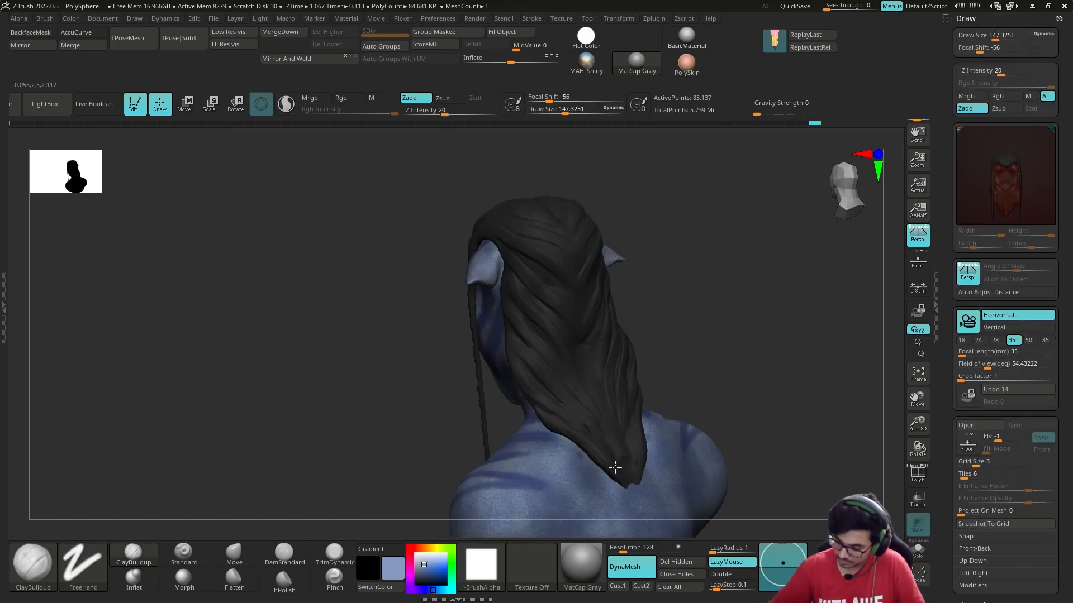
drag(625, 438, 720, 299)
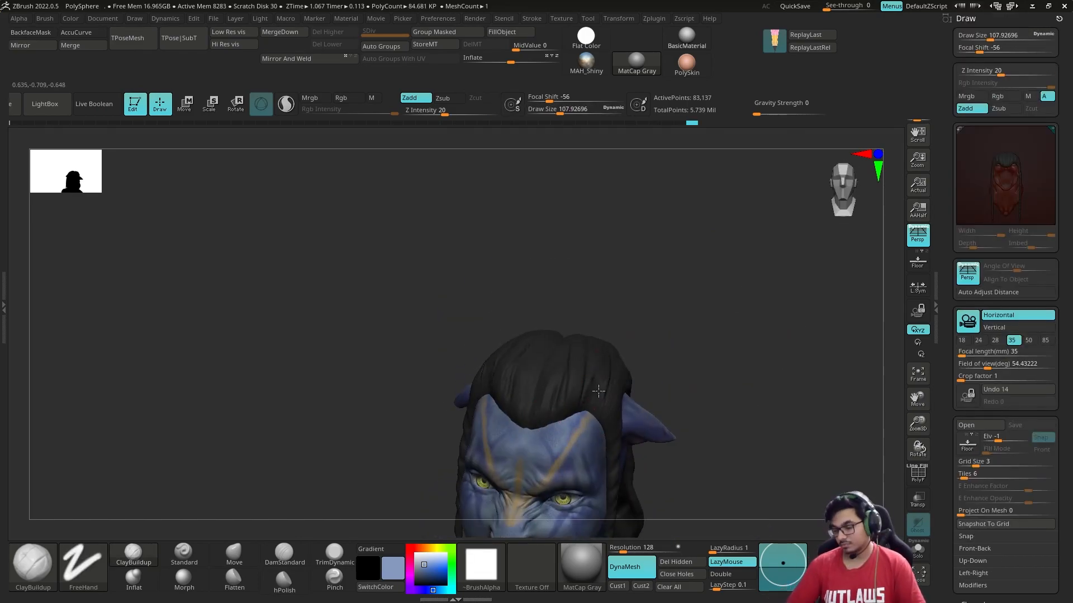
Subdivide the hair and carve finer strand grooves all around the head with DamStandard
drag(702, 425, 697, 444)
key(b)
key(d)
key(s)
drag(684, 291, 25, 395)
mouse_move(648, 344)
mouse_down()
mouse_move(488, 258)
mouse_move(389, 398)
mouse_move(391, 336)
mouse_move(450, 354)
mouse_move(601, 257)
mouse_move(453, 384)
mouse_move(712, 312)
mouse_move(594, 330)
mouse_move(433, 426)
mouse_move(495, 317)
mouse_up()
drag(449, 436, 641, 373)
mouse_move(625, 517)
mouse_down()
mouse_move(659, 364)
mouse_move(630, 402)
mouse_move(719, 324)
mouse_move(599, 417)
mouse_move(682, 366)
mouse_move(837, 360)
mouse_up()
key(w)
key(q)
mouse_move(471, 419)
mouse_down()
mouse_move(790, 347)
mouse_move(737, 285)
mouse_move(783, 448)
mouse_up()
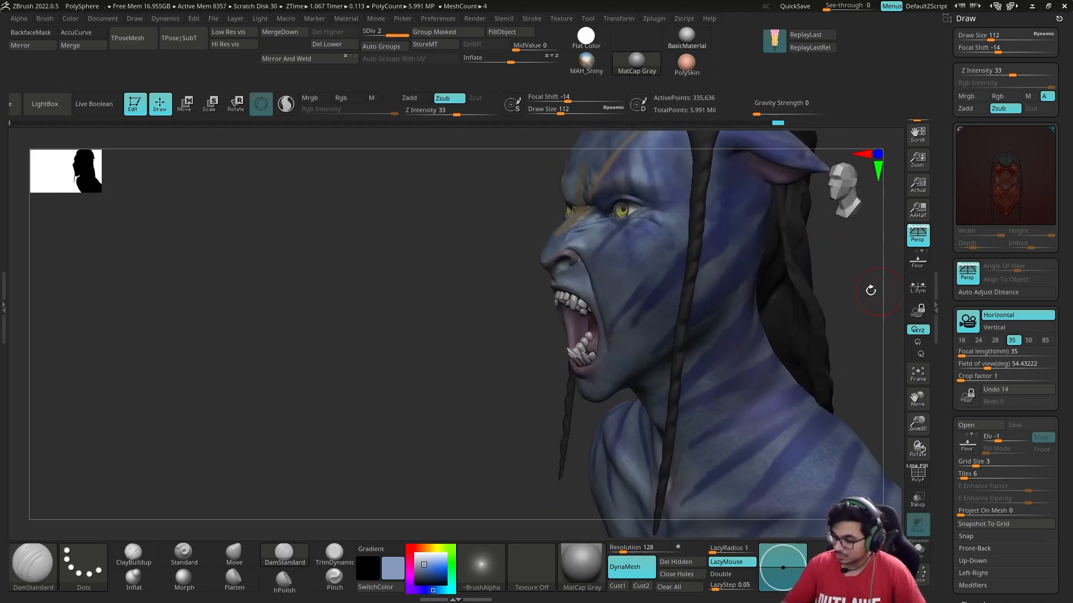
mouse_move(870, 291)
mouse_down()
mouse_move(587, 336)
mouse_move(481, 235)
mouse_move(393, 187)
mouse_up()
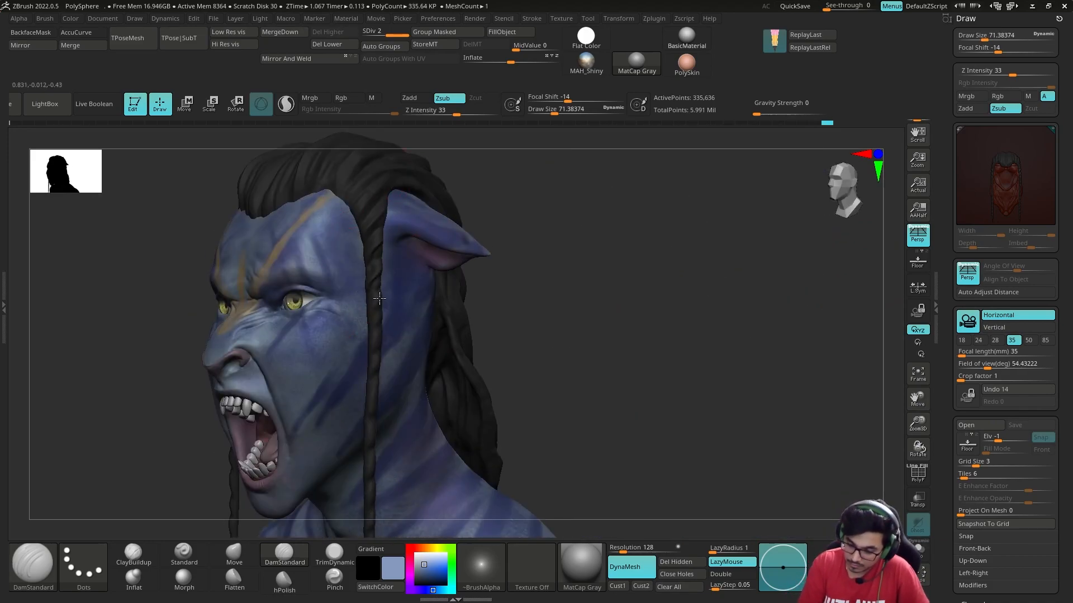
drag(357, 494, 378, 436)
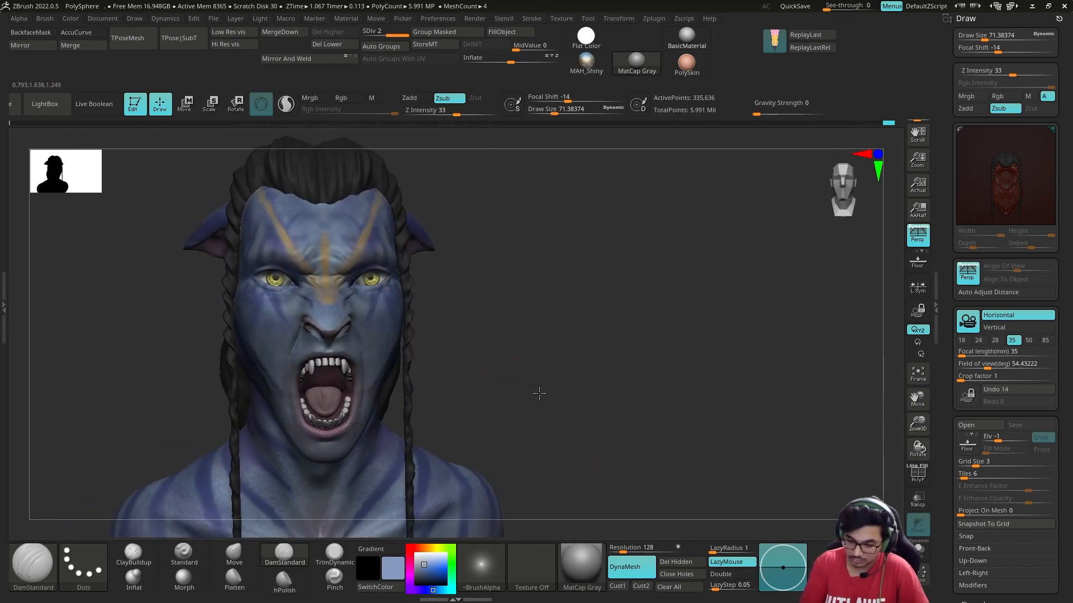
Spray blue color variation over the skin around the ears and neck with the Standard brush
mouse_move(539, 387)
mouse_down()
mouse_move(491, 240)
mouse_move(606, 320)
mouse_up()
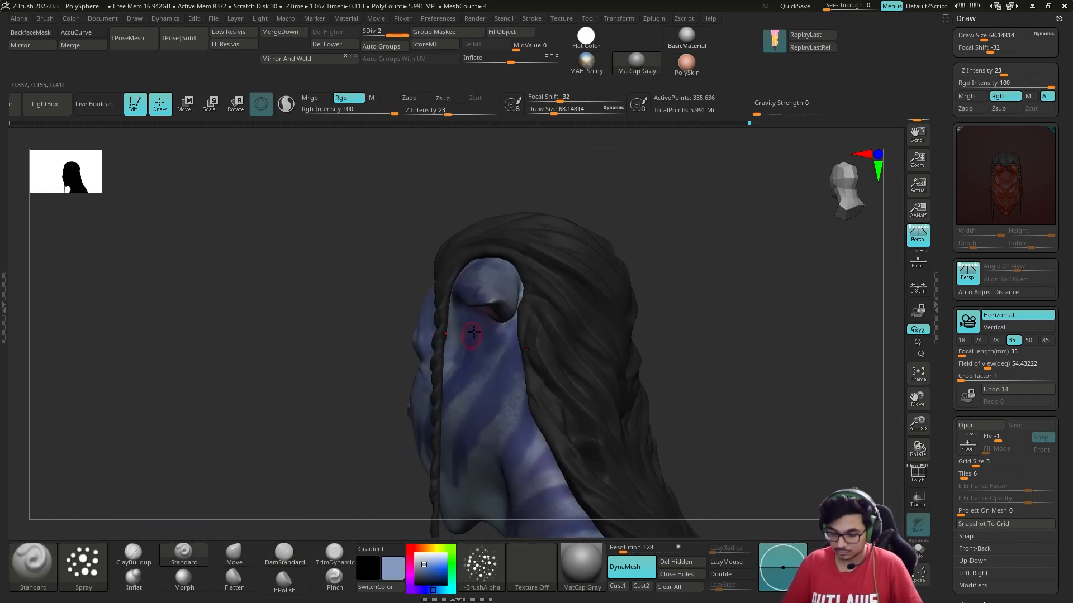
mouse_move(481, 202)
mouse_down()
mouse_move(526, 198)
mouse_move(533, 294)
mouse_move(503, 319)
mouse_move(525, 336)
mouse_move(539, 307)
mouse_move(639, 292)
mouse_move(502, 303)
mouse_up()
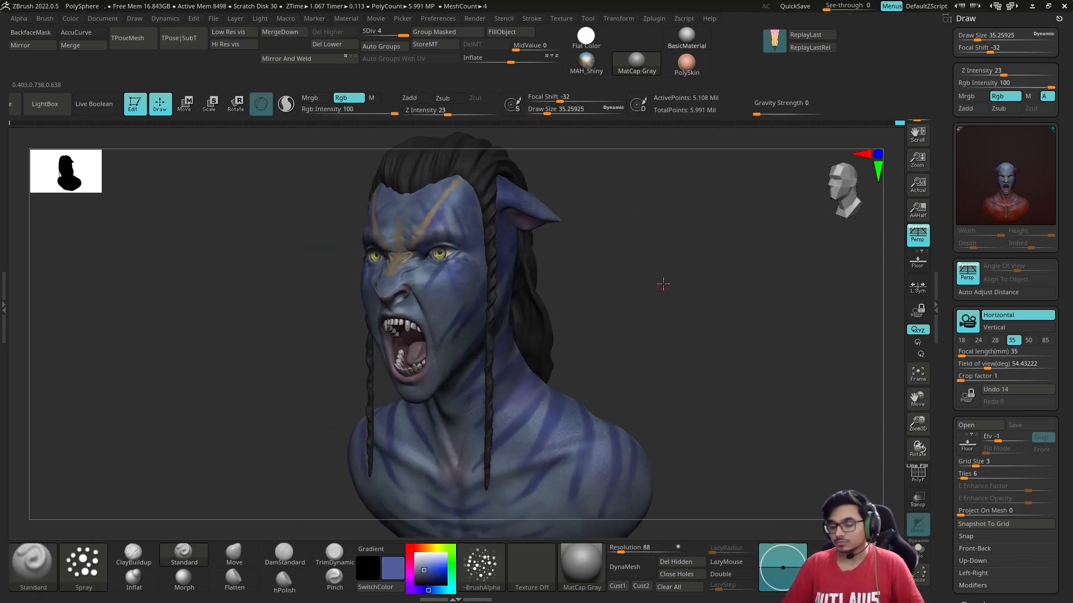
drag(664, 283, 253, 537)
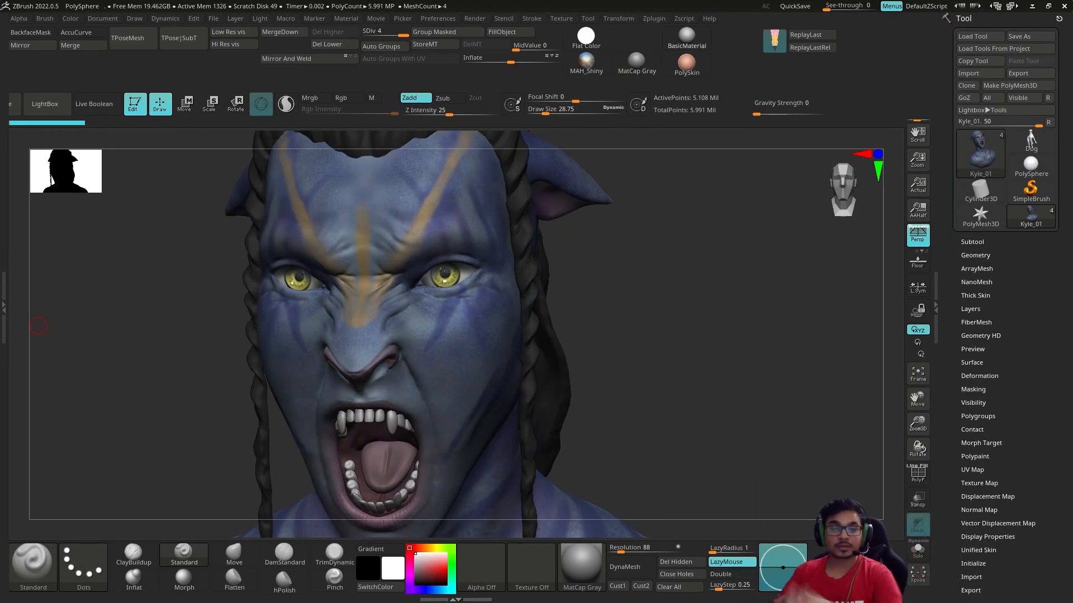
mouse_move(38, 326)
mouse_down()
mouse_move(635, 316)
mouse_move(742, 278)
mouse_move(706, 292)
mouse_move(589, 294)
mouse_up()
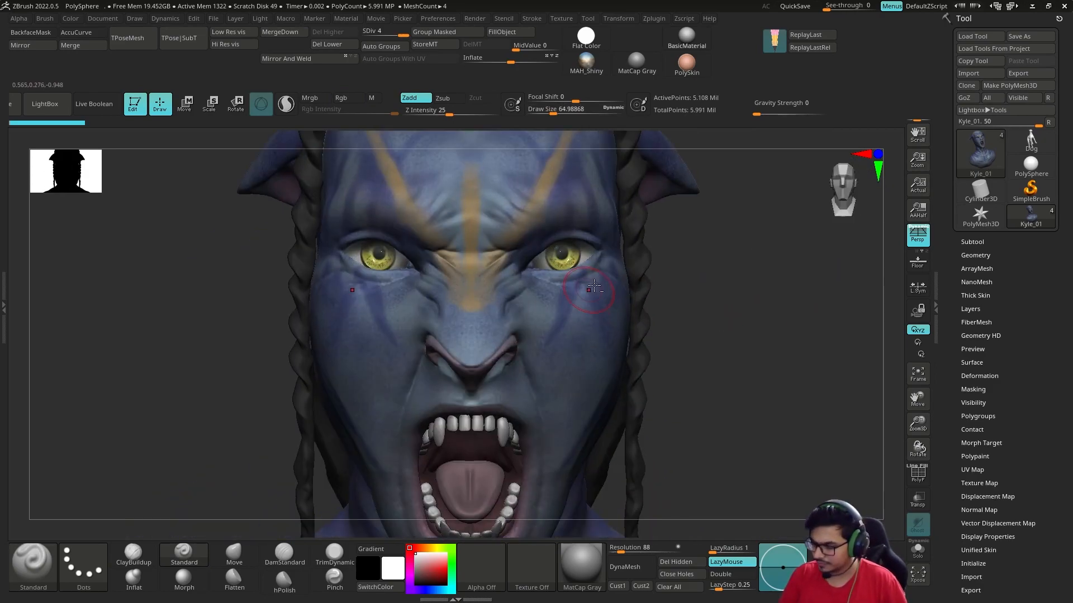
Mask the skin below the eyes and reshape the upper eyelids with the Move brush at a lower subdivision level
click(234, 553)
mouse_move(628, 342)
mouse_down()
mouse_move(581, 338)
mouse_move(509, 362)
mouse_up()
mouse_move(693, 341)
mouse_down()
mouse_move(754, 345)
mouse_move(756, 366)
mouse_move(771, 290)
mouse_move(743, 335)
mouse_up()
key(d)
key(d)
mouse_move(641, 302)
mouse_down()
mouse_move(793, 335)
mouse_move(727, 341)
mouse_move(660, 316)
mouse_move(642, 329)
mouse_move(653, 338)
mouse_up()
key(shift+d)
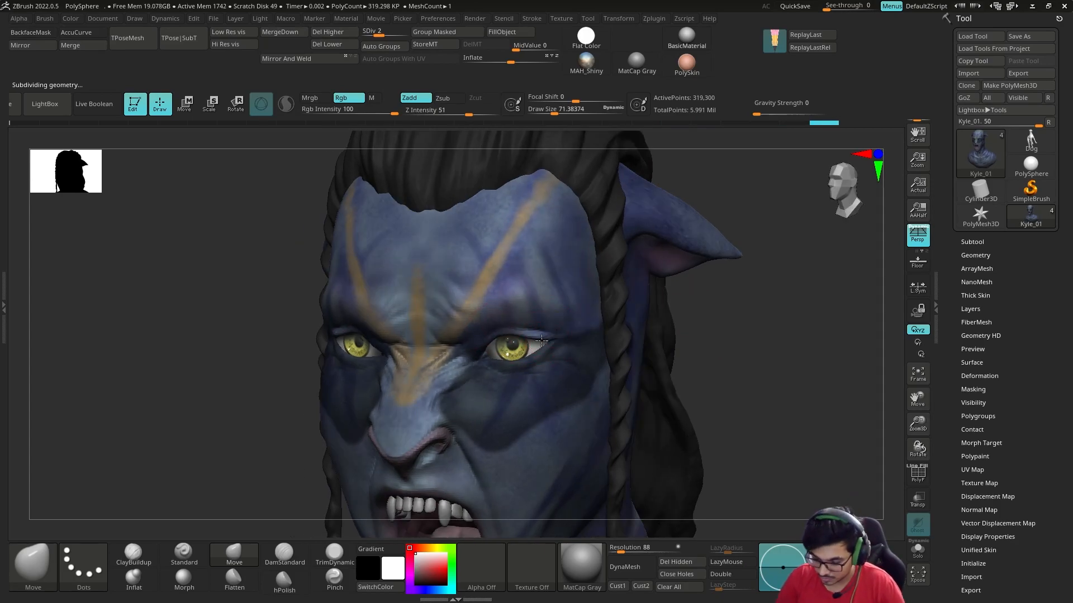
Refine the inner eye corners with the Move brush at a draw size of about 53 on subdivision level 3
mouse_move(678, 325)
mouse_down()
mouse_move(756, 300)
mouse_move(582, 234)
mouse_move(615, 280)
mouse_move(608, 300)
mouse_move(660, 313)
mouse_move(665, 358)
mouse_up()
key(shift+d)
key(s)
drag(472, 340, 466, 339)
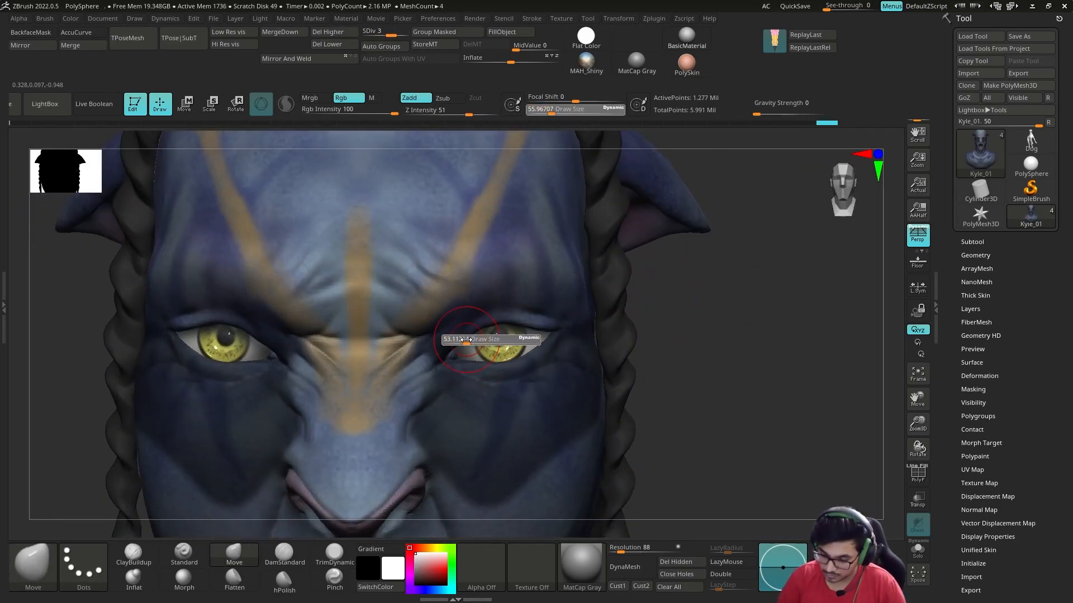
mouse_move(684, 330)
mouse_down()
mouse_move(662, 313)
mouse_move(658, 203)
mouse_move(665, 313)
mouse_move(678, 312)
mouse_move(687, 196)
mouse_move(725, 217)
mouse_move(735, 307)
mouse_move(687, 306)
mouse_move(706, 285)
mouse_move(663, 306)
mouse_move(683, 264)
mouse_move(721, 241)
mouse_move(748, 330)
mouse_up()
alt+click(511, 318)
Adjust the eyelids and brows with the Move Topological and Move brushes at lower subdivision levels
key(b)
key(m)
key(t)
click(234, 553)
key(shift+d)
key(shift+d)
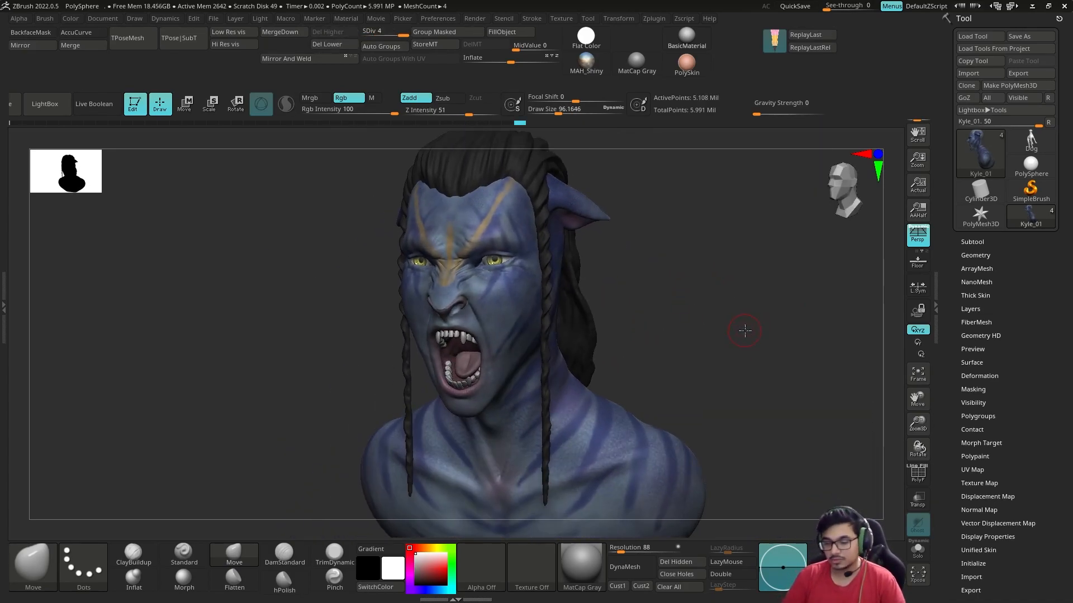
Sharpen the creases around the eyelids and brows with DamStandard at the highest subdivision level
alt+drag(747, 330, 746, 363)
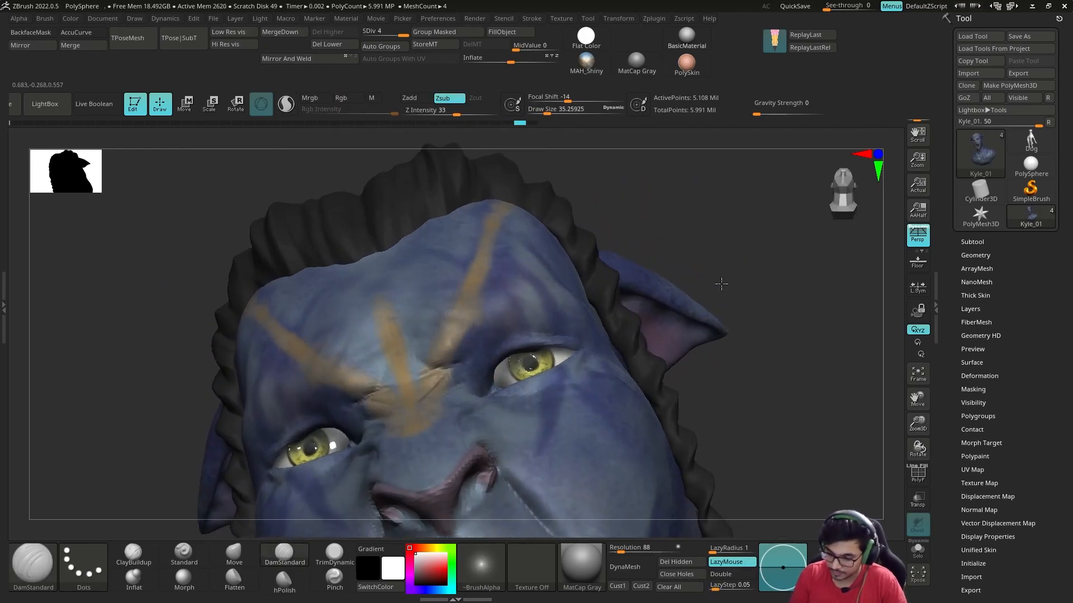
key(d)
key(d)
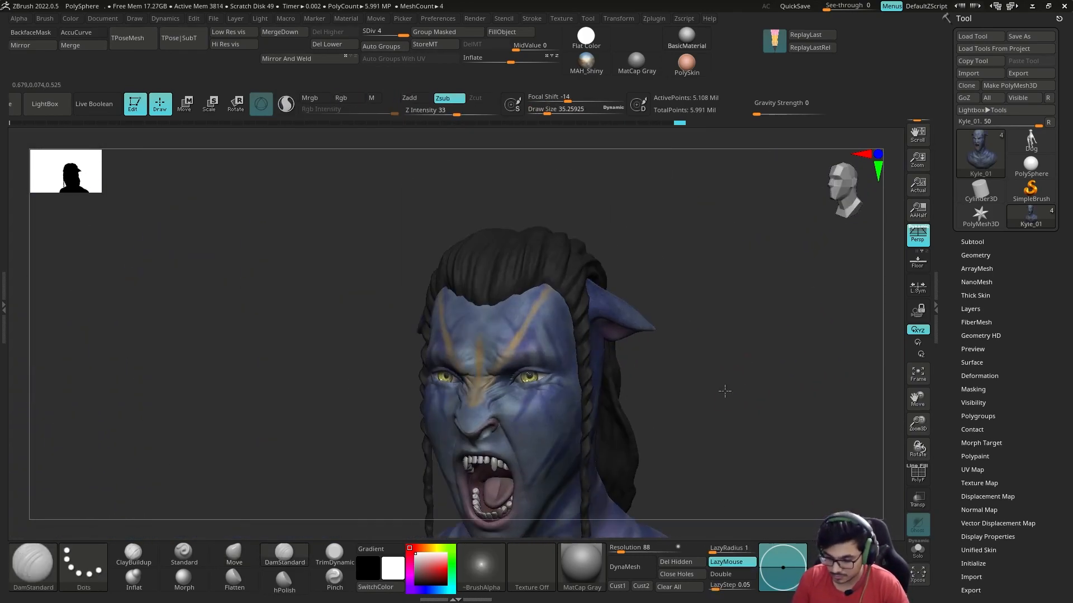
Smooth the brow area and build up the cheek forms below the eyes with ClayBuildup at lower subdivision levels
key(shift+d)
key(shift+d)
drag(696, 320, 448, 408)
key(d)
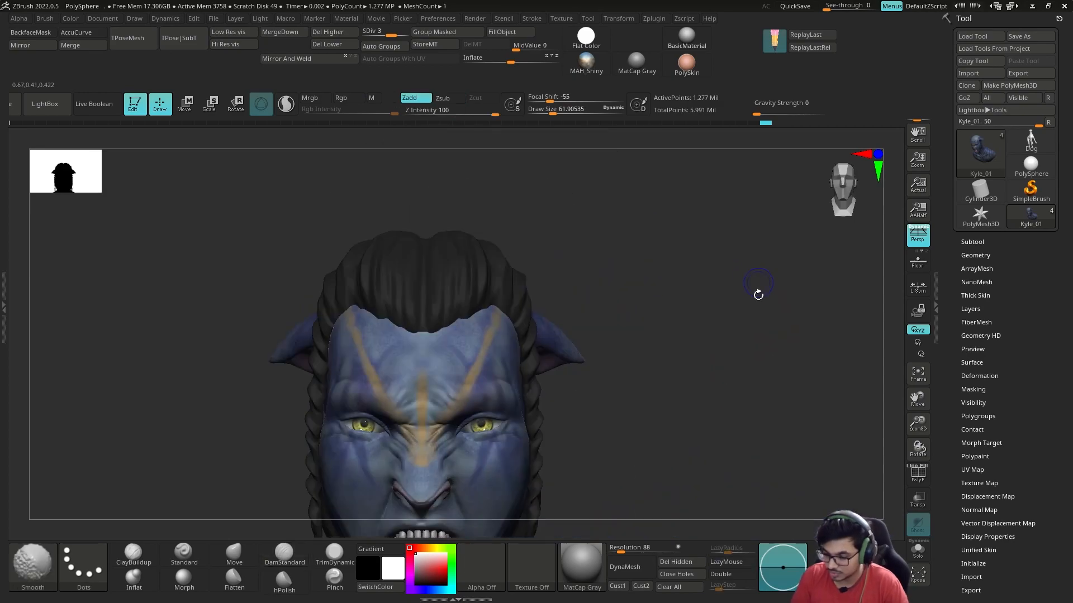
drag(756, 295, 343, 429)
drag(534, 341, 448, 363)
mouse_move(471, 319)
mouse_down()
mouse_move(478, 330)
mouse_move(536, 329)
mouse_move(558, 283)
mouse_move(689, 302)
mouse_move(699, 339)
mouse_move(765, 287)
mouse_move(730, 335)
mouse_move(709, 287)
mouse_move(734, 335)
mouse_up()
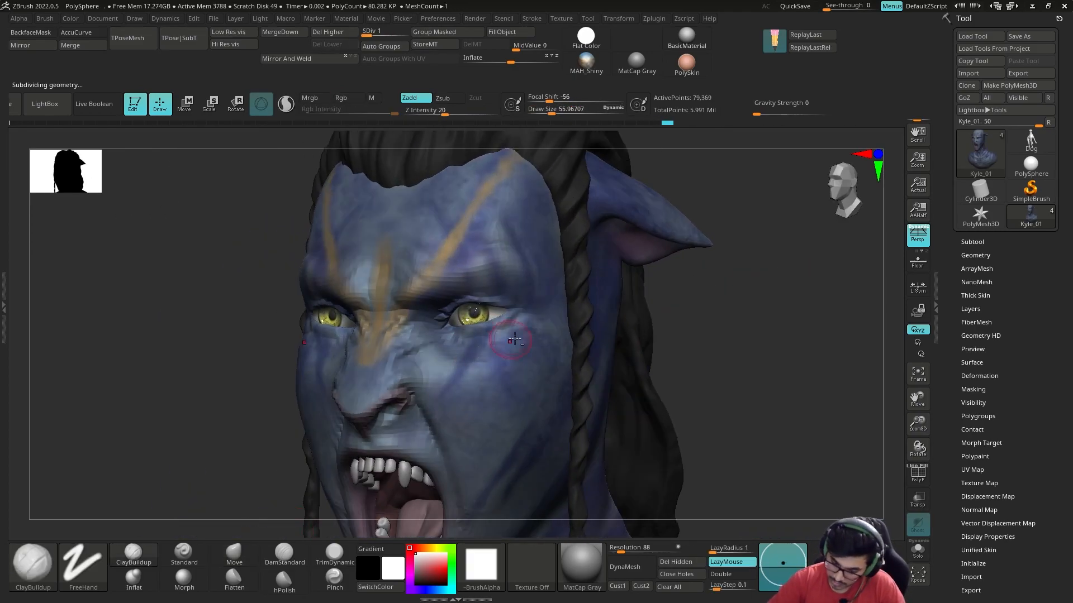
drag(514, 340, 606, 262)
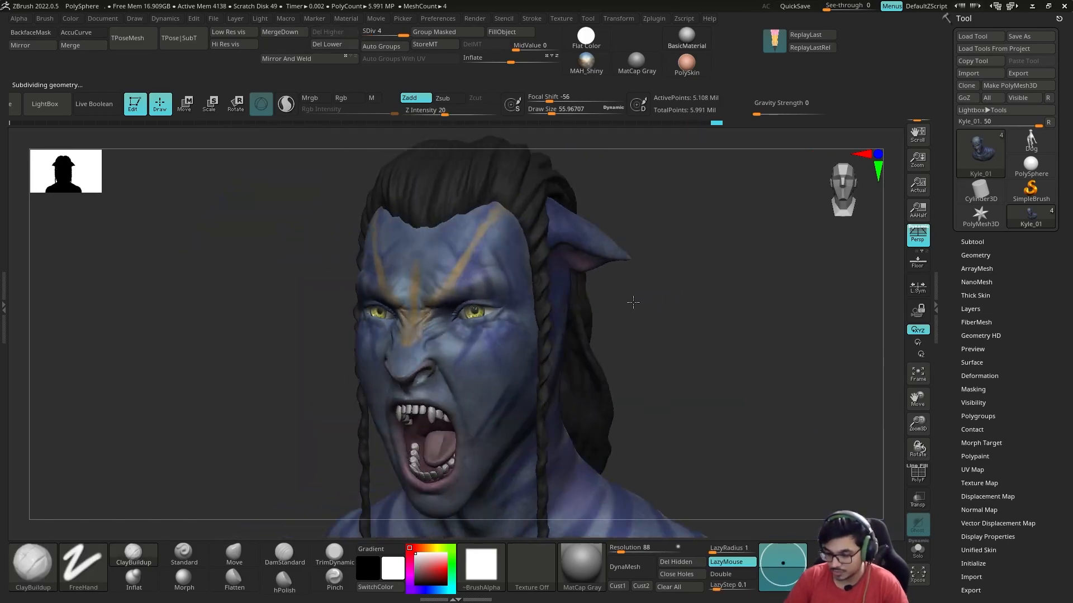
mouse_move(630, 300)
mouse_down()
mouse_move(752, 283)
mouse_move(660, 218)
mouse_move(424, 425)
mouse_up()
Reshape the outer eye corners in a view from above with the Move brush
mouse_move(470, 264)
right_down()
mouse_move(427, 411)
mouse_move(502, 321)
right_up()
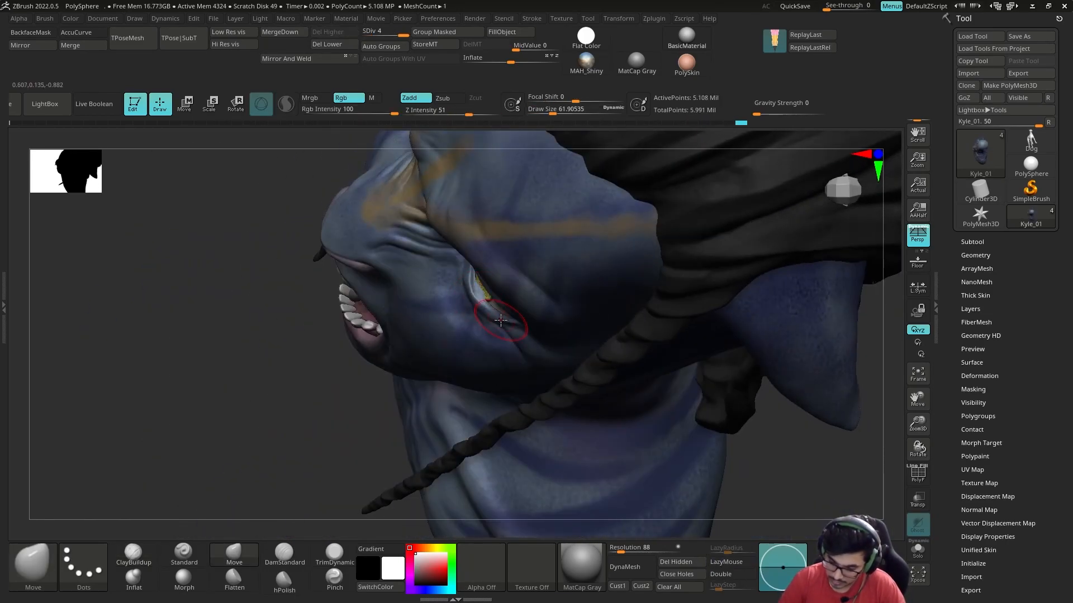
drag(468, 283, 470, 287)
key(d)
key(d)
right_drag(471, 287, 585, 312)
Reshape the lower eyelids and outer eye corners with a small Move brush while the brows and upper lids are masked
ctrl+drag(797, 275, 726, 224)
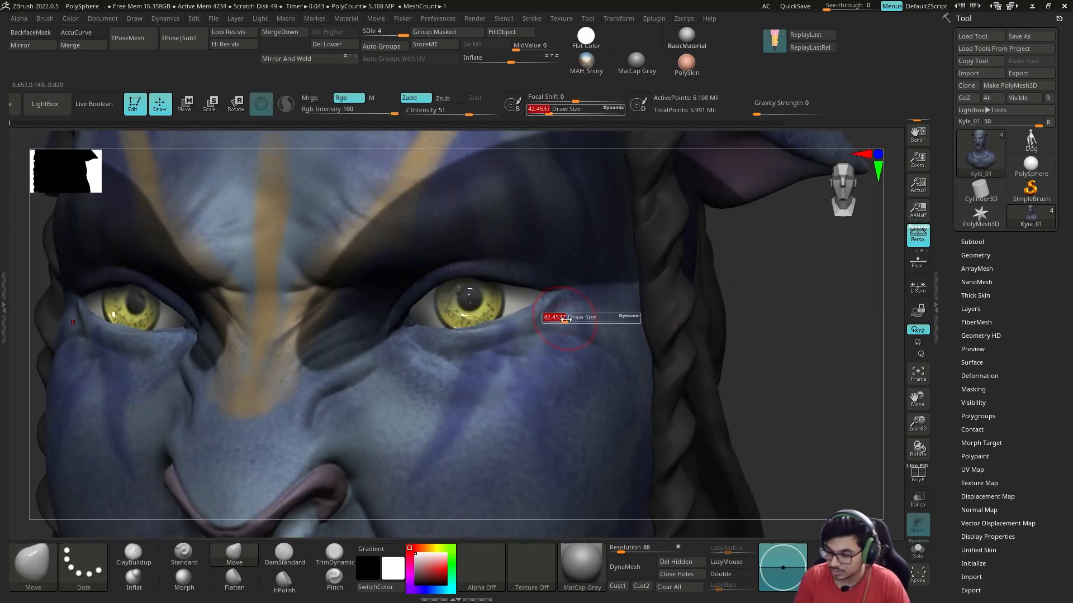
right_drag(550, 299, 471, 324)
key(s)
drag(503, 320, 506, 323)
mouse_move(506, 323)
ctrl+right_down()
mouse_move(747, 333)
mouse_move(457, 326)
ctrl+right_up()
right_drag(379, 360, 534, 333)
ctrl+drag(534, 333, 564, 363)
Build up the lower eyelids with ClayBuildup and cut the folds beneath them with DamStandard
key(b)
key(c)
key(b)
mouse_move(564, 363)
right_down()
mouse_move(383, 367)
mouse_move(421, 318)
mouse_move(471, 295)
mouse_move(697, 311)
mouse_move(509, 370)
right_up()
key(b)
key(d)
key(s)
drag(423, 396, 419, 402)
Refine the skin around the outer eye corners and below the eyes with the Standard and Move brushes
mouse_move(766, 162)
right_down()
mouse_move(623, 297)
mouse_move(627, 241)
right_up()
click(178, 553)
mouse_move(350, 438)
right_down()
mouse_move(725, 336)
mouse_move(345, 398)
right_up()
right_drag(278, 394, 251, 502)
click(234, 554)
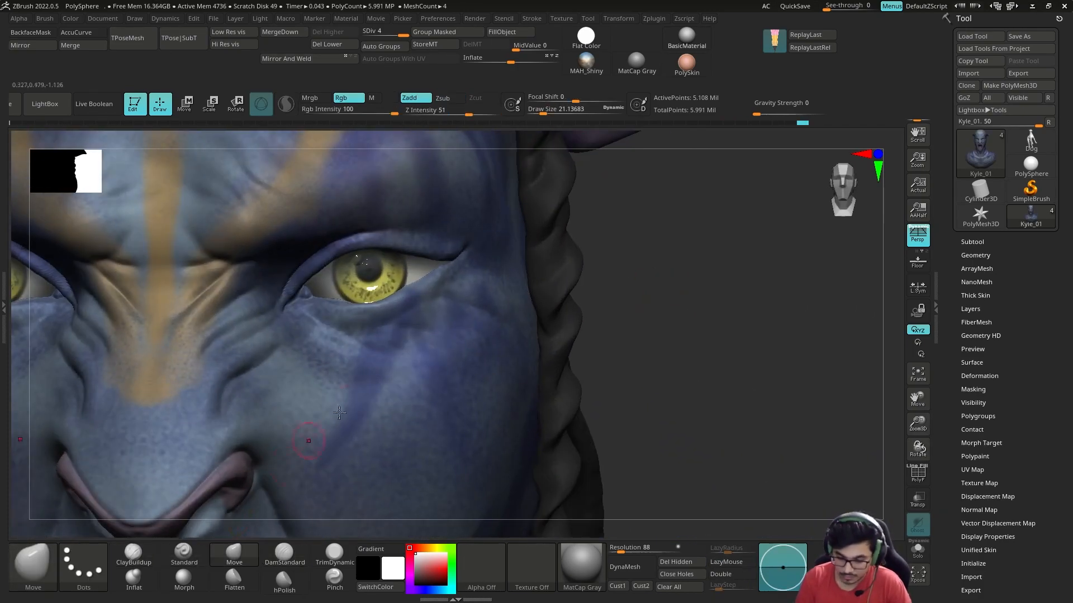
ctrl+right_drag(685, 268, 447, 357)
mouse_move(447, 357)
right_down()
mouse_move(279, 380)
mouse_move(69, 431)
mouse_move(605, 278)
mouse_move(651, 328)
mouse_move(635, 373)
mouse_move(684, 338)
right_up()
mouse_move(684, 338)
ctrl+right_down()
mouse_move(641, 323)
mouse_move(608, 358)
ctrl+right_up()
Build up the nose wings and nostril creases with ClayBuildup, smooth them, and sharpen the folds with DamStandard
key(b)
key(c)
key(b)
ctrl+right_drag(460, 323, 284, 371)
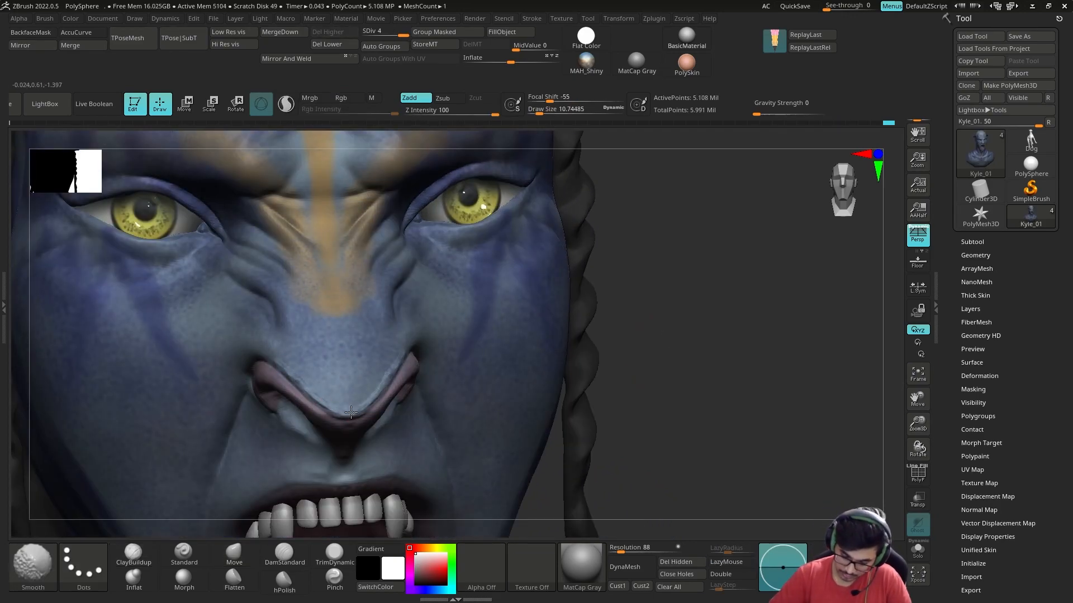
shift+right_drag(345, 411, 364, 406)
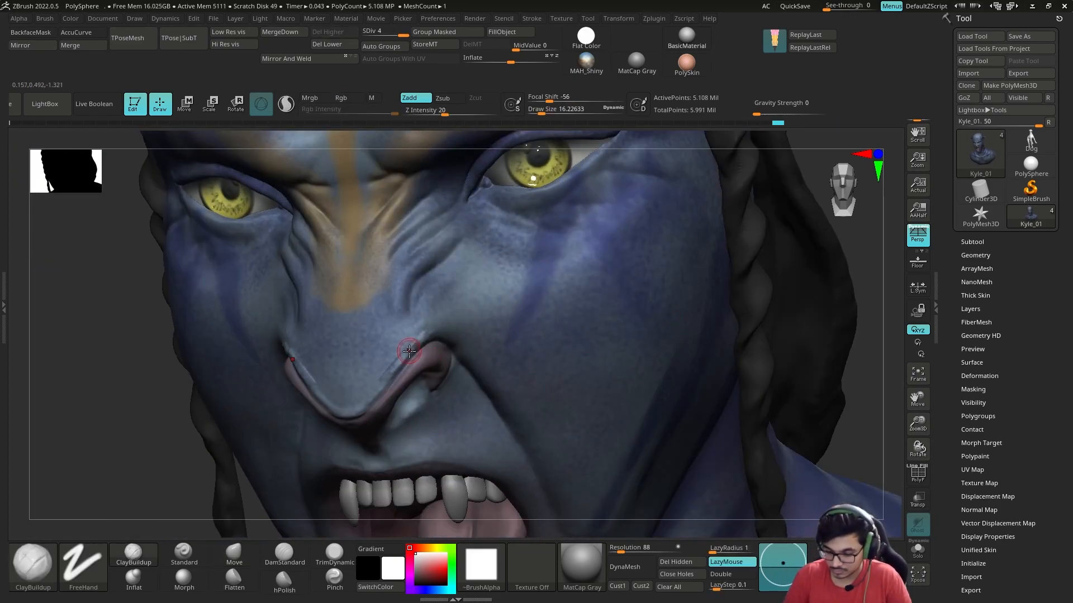
mouse_move(810, 357)
alt+mouse_down()
mouse_move(697, 335)
mouse_move(726, 419)
alt+mouse_up()
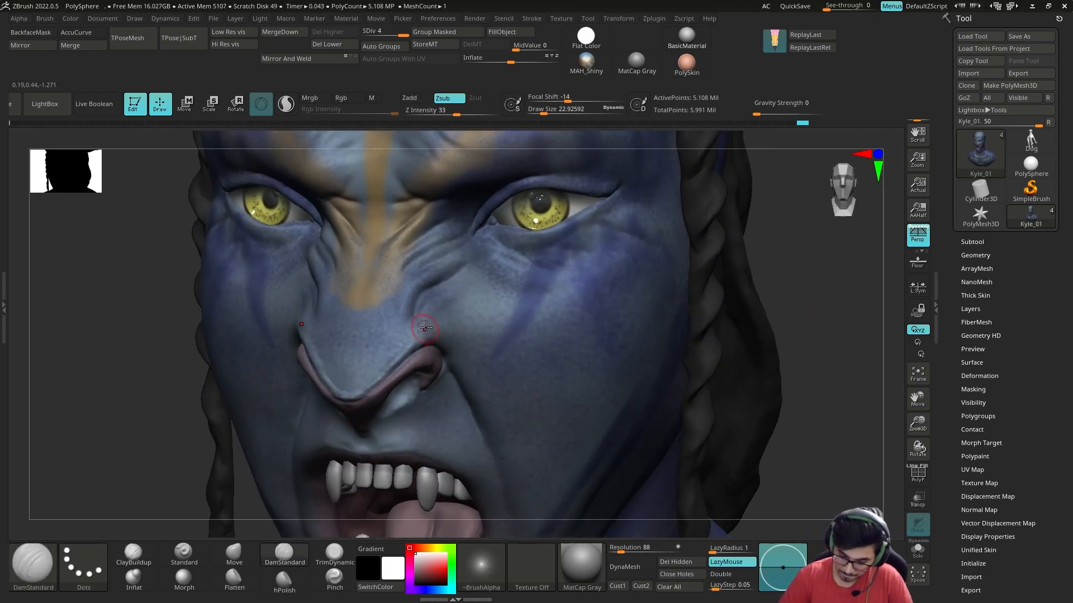
mouse_move(827, 371)
mouse_down()
mouse_move(727, 391)
mouse_move(582, 373)
mouse_up()
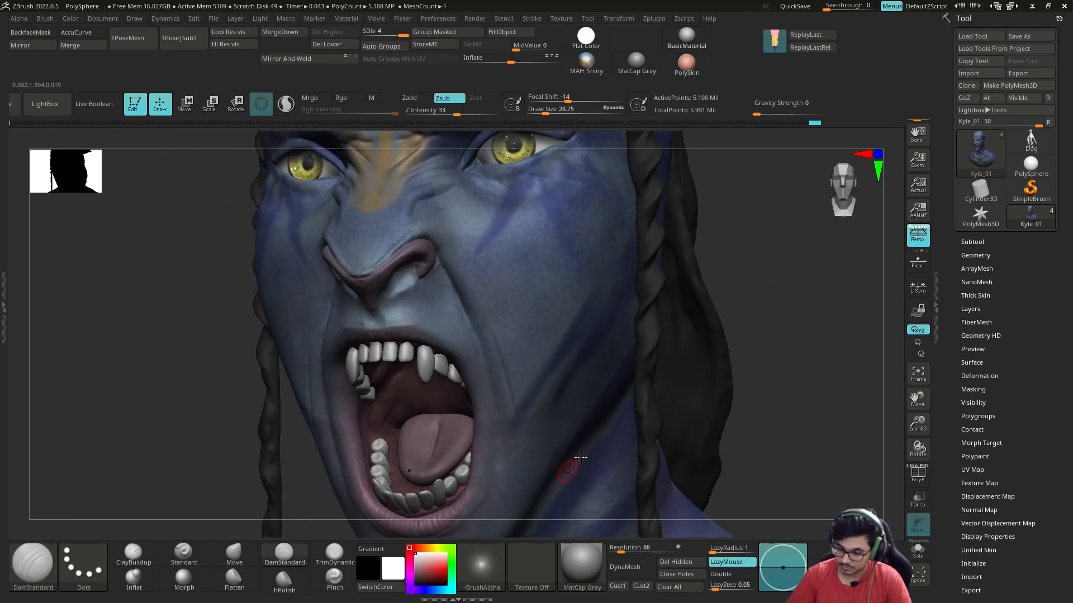
Build up the cheek folds beside the open mouth with ClayBuildup at subdivision level 3
alt+drag(522, 515, 510, 344)
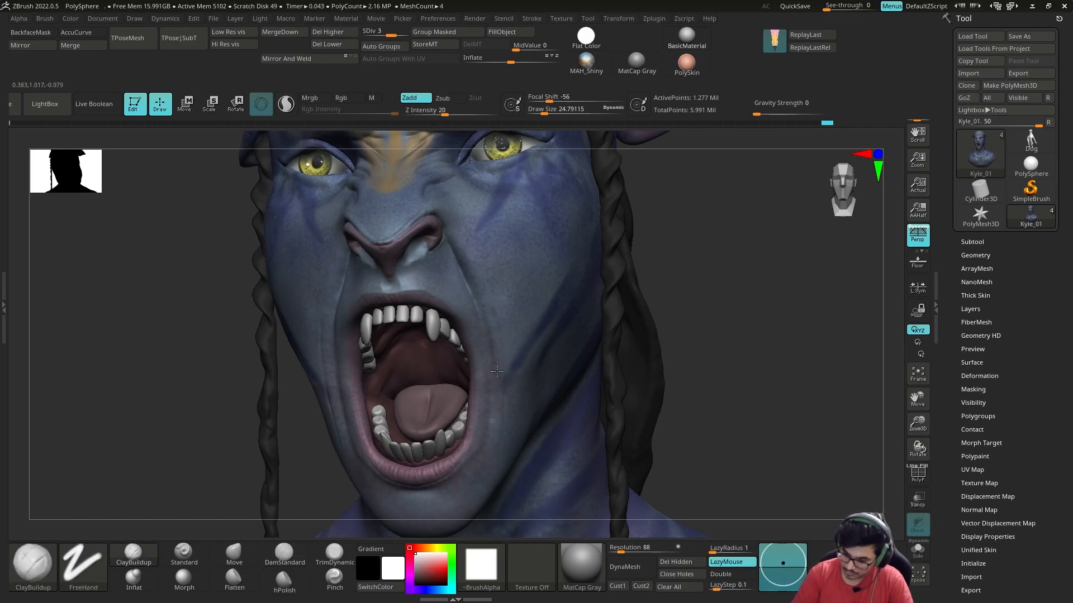
mouse_move(674, 380)
ctrl+right_down()
mouse_move(690, 313)
mouse_move(673, 321)
mouse_move(701, 317)
mouse_move(651, 313)
ctrl+right_up()
key(d)
mouse_move(693, 340)
right_down()
mouse_move(652, 328)
mouse_move(665, 363)
right_up()
Adjust the profile of the mouth, cheek and jaw with a large Move brush
key(b)
key(m)
key(v)
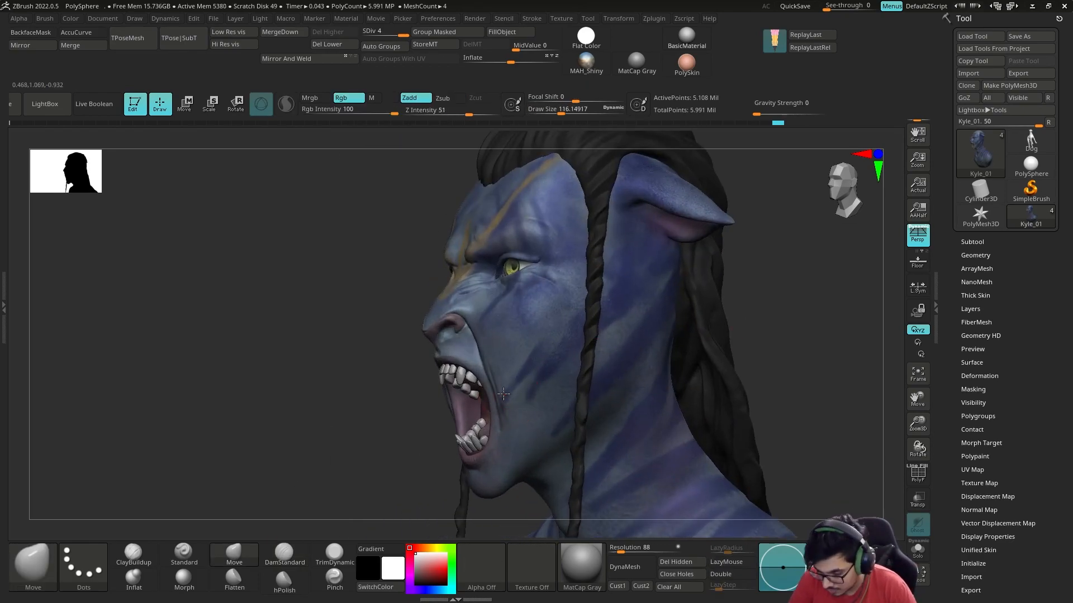
right_drag(600, 386, 637, 385)
mouse_move(637, 386)
ctrl+right_down()
mouse_move(639, 368)
mouse_move(663, 371)
mouse_move(591, 352)
mouse_move(536, 358)
ctrl+right_up()
Select the hair subtool and build up thick strand masses on its back with ClayBuildup, smoothing them at a lower subdivision level
alt+click(419, 363)
click(134, 553)
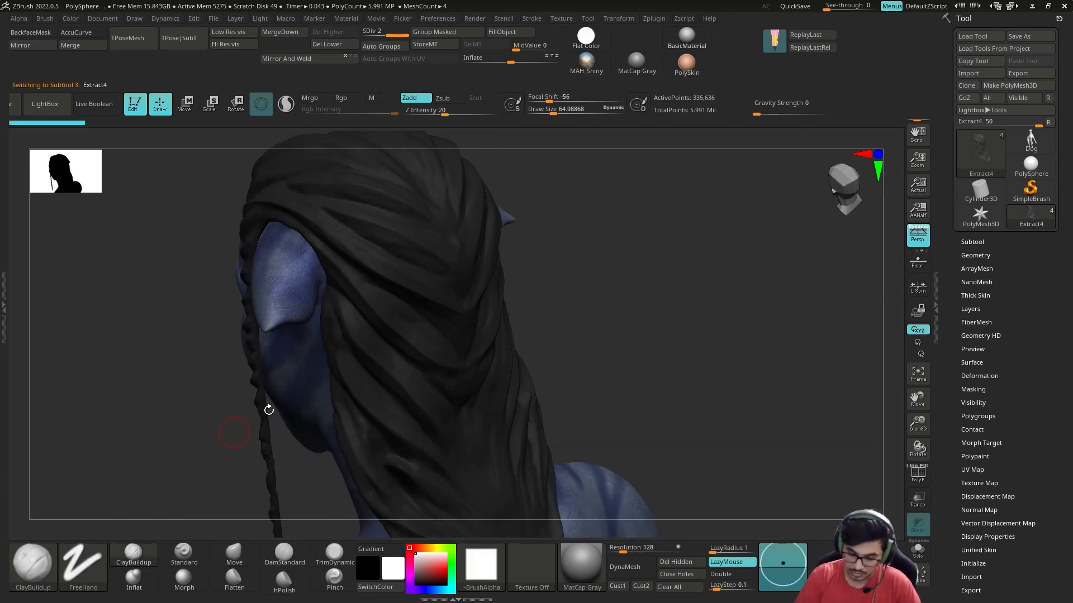
right_drag(423, 489, 408, 475)
shift+drag(408, 474, 400, 471)
right_drag(631, 385, 642, 335)
click(917, 549)
key(shift+d)
shift+drag(412, 347, 410, 326)
mouse_move(503, 262)
right_down()
mouse_move(485, 249)
mouse_move(548, 342)
mouse_move(401, 335)
mouse_move(472, 337)
mouse_move(495, 320)
right_up()
Cut grooves between the hair strands with DamStandard at a higher subdivision level
key(d)
click(284, 554)
drag(436, 360, 429, 407)
click(918, 550)
mouse_move(631, 346)
right_down()
mouse_move(551, 333)
mouse_move(514, 424)
right_up()
right_drag(514, 441, 455, 302)
right_drag(442, 246, 536, 290)
Subdivide the hair to level 3 and draw fine strands over it with the Standard brush and a striped alpha
key(b)
key(s)
key(t)
mouse_move(410, 323)
right_down()
mouse_move(414, 223)
mouse_move(370, 236)
mouse_move(290, 495)
mouse_move(330, 522)
mouse_move(383, 479)
mouse_move(413, 428)
right_up()
key(ctrl+d)
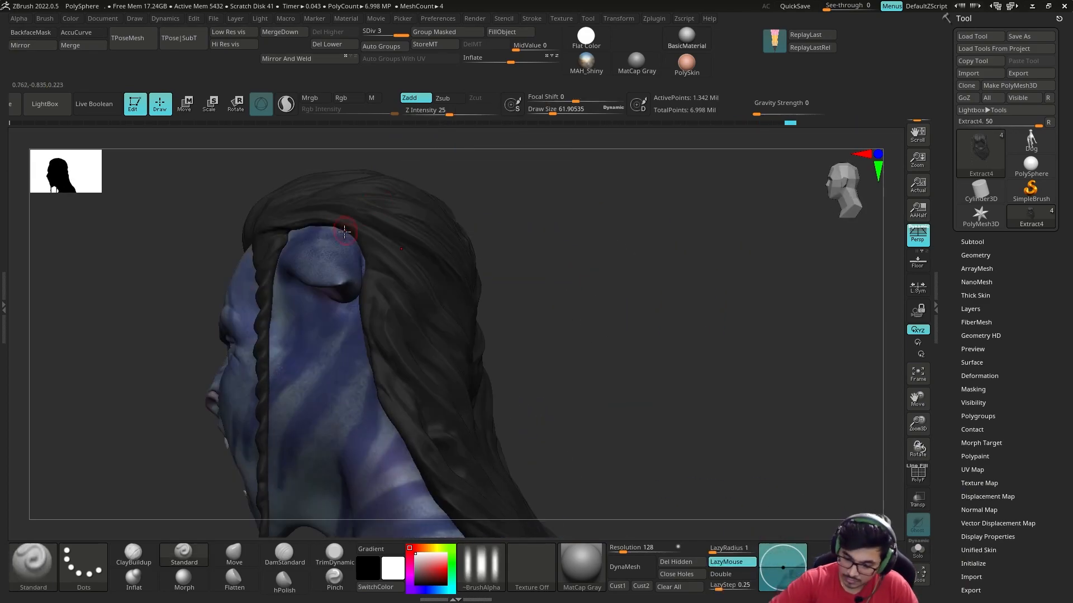
right_drag(491, 348, 454, 417)
mouse_move(593, 390)
right_down()
mouse_move(521, 328)
mouse_move(438, 360)
mouse_move(538, 346)
mouse_move(574, 363)
mouse_move(491, 443)
right_up()
mouse_move(414, 394)
right_down()
mouse_move(699, 301)
mouse_move(518, 434)
mouse_move(505, 411)
mouse_move(642, 270)
mouse_move(479, 252)
mouse_move(558, 331)
mouse_move(613, 279)
mouse_move(409, 310)
mouse_move(565, 244)
mouse_move(441, 351)
mouse_move(488, 476)
mouse_move(342, 574)
right_up()
mouse_move(398, 377)
right_down()
mouse_move(434, 378)
mouse_move(467, 486)
mouse_move(462, 467)
mouse_move(621, 331)
mouse_move(636, 359)
right_up()
Drop the hair to subdivision level 1 and angle one front braid to follow the neck and chest
key(b)
key(m)
key(v)
key(w)
key(q)
key(shift+d)
key(shift+d)
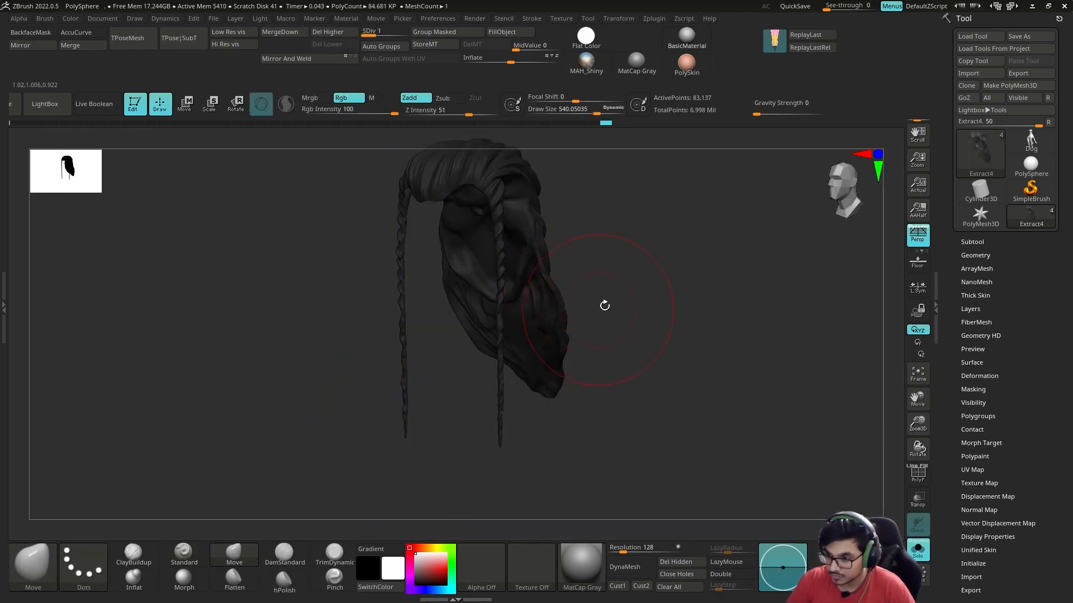
right_drag(561, 318, 425, 324)
key(e)
key(q)
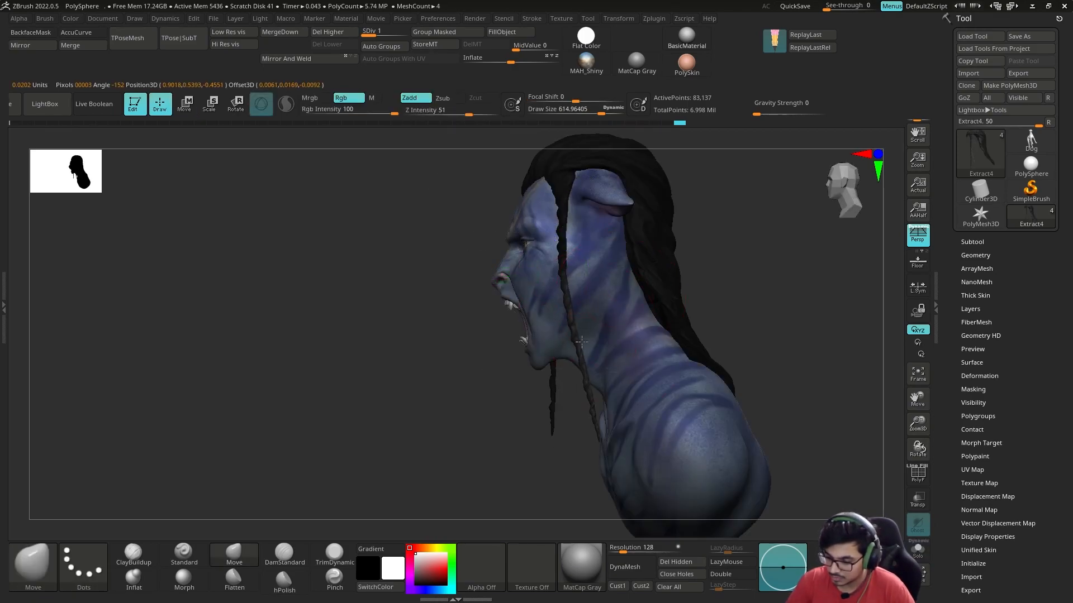
Fine-tune the angled braid's rotation and nudge it onto the collarbone with a large Move brush
right_drag(536, 318, 627, 316)
key(e)
drag(614, 277, 614, 283)
key(q)
right_drag(613, 283, 657, 383)
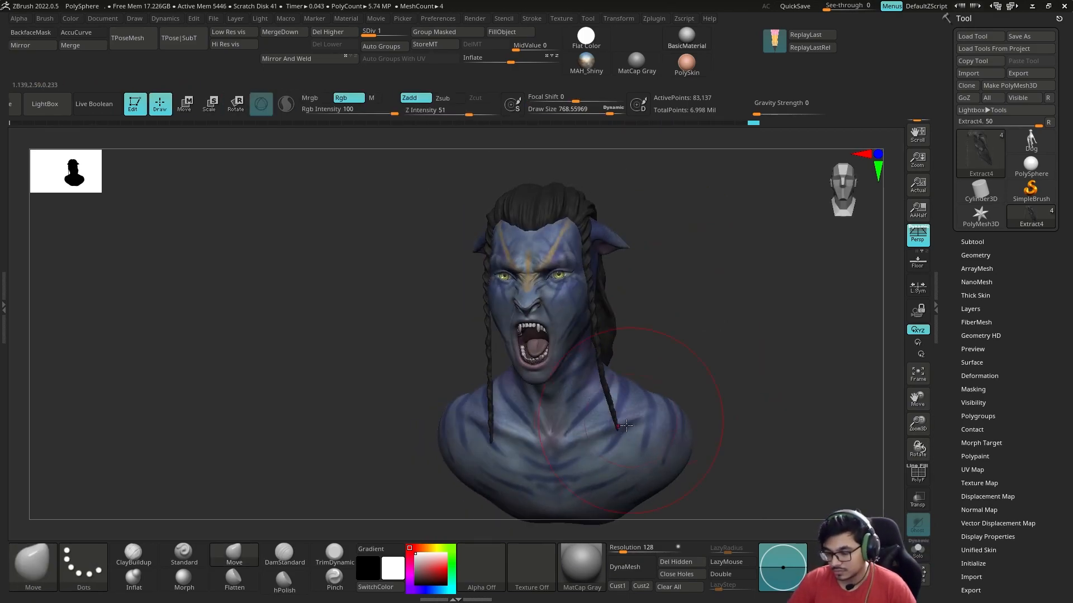
drag(628, 413, 626, 413)
Isolate the hair, mask around the other front braid, and reposition it to drape over the chest
key(alt+s)
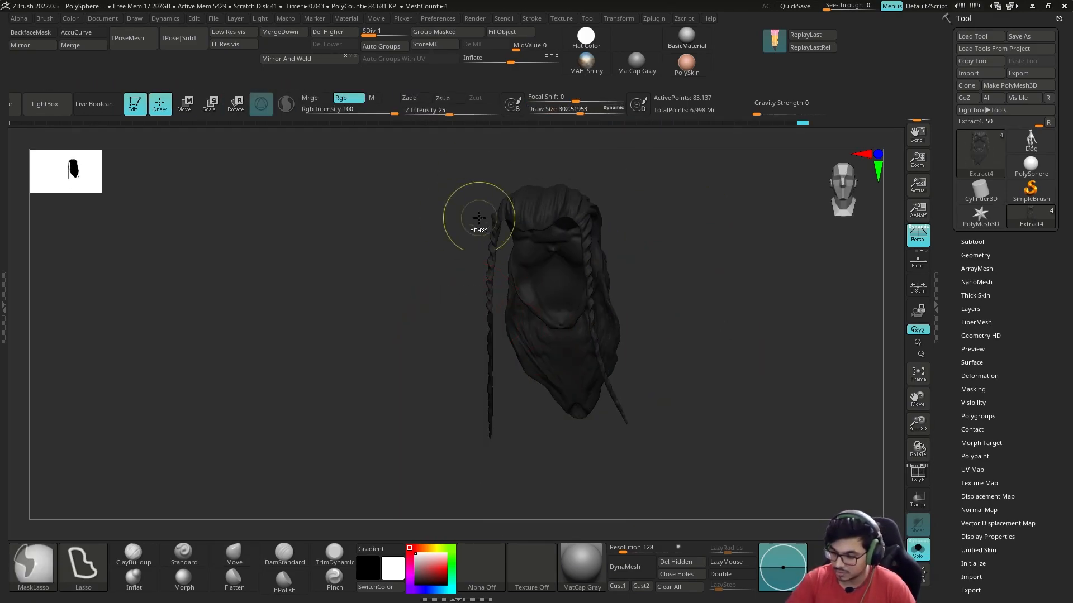
key(w)
key(q)
mouse_move(614, 391)
right_down()
mouse_move(648, 380)
mouse_move(691, 338)
mouse_move(673, 365)
right_up()
mouse_move(554, 392)
right_down()
mouse_move(707, 338)
mouse_move(735, 335)
mouse_move(687, 349)
mouse_move(752, 347)
mouse_move(738, 375)
right_up()
Isolate the head and build up the inner ear with ClayBuildup and BackfaceMask at subdivision level 3
key(s)
drag(738, 377, 720, 377)
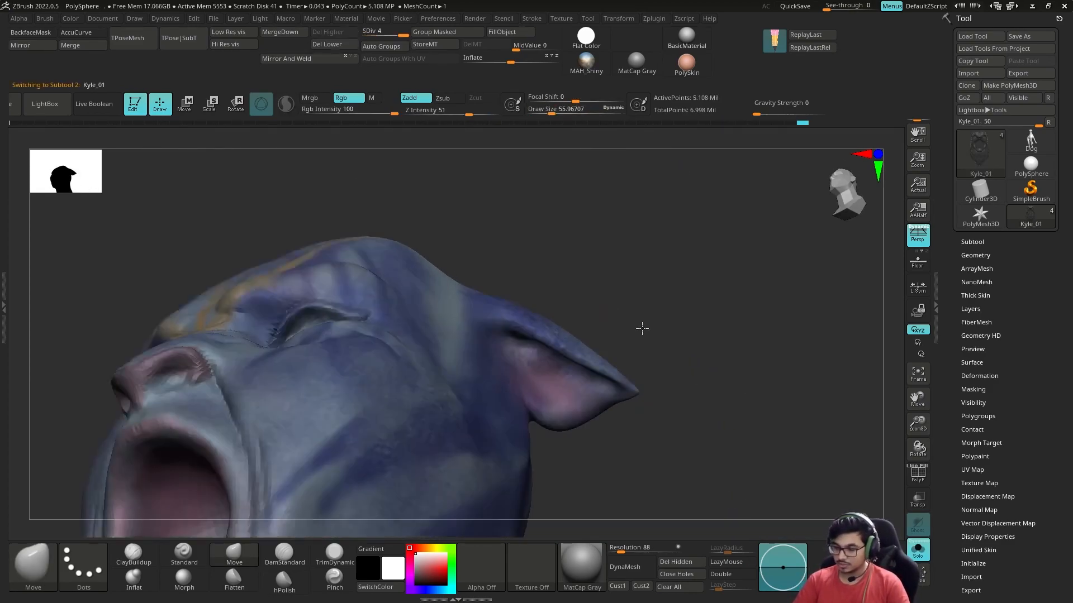
key(b)
key(c)
key(b)
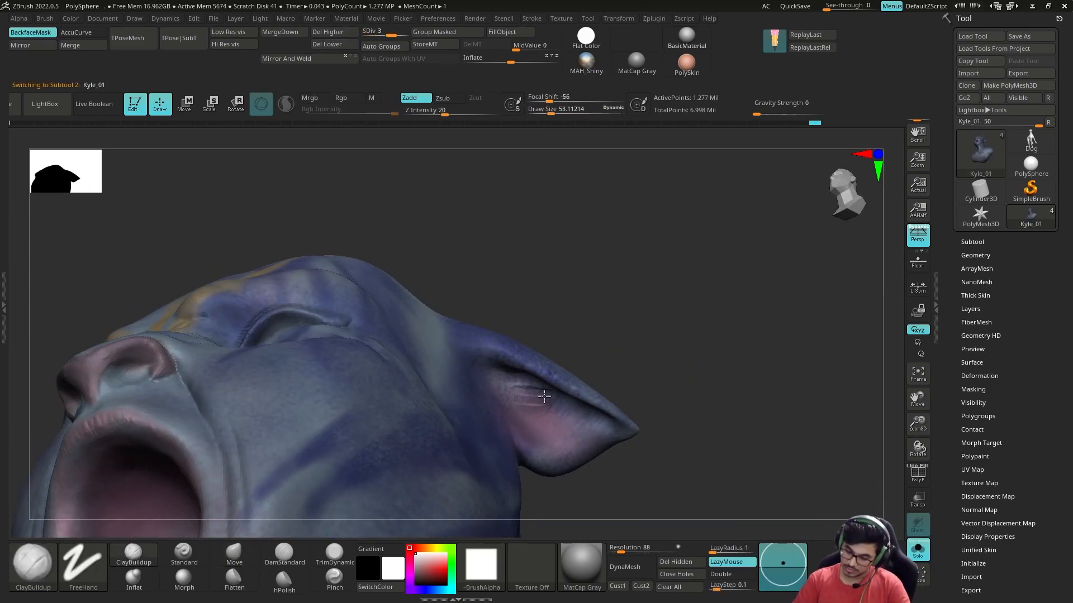
right_drag(507, 381, 538, 405)
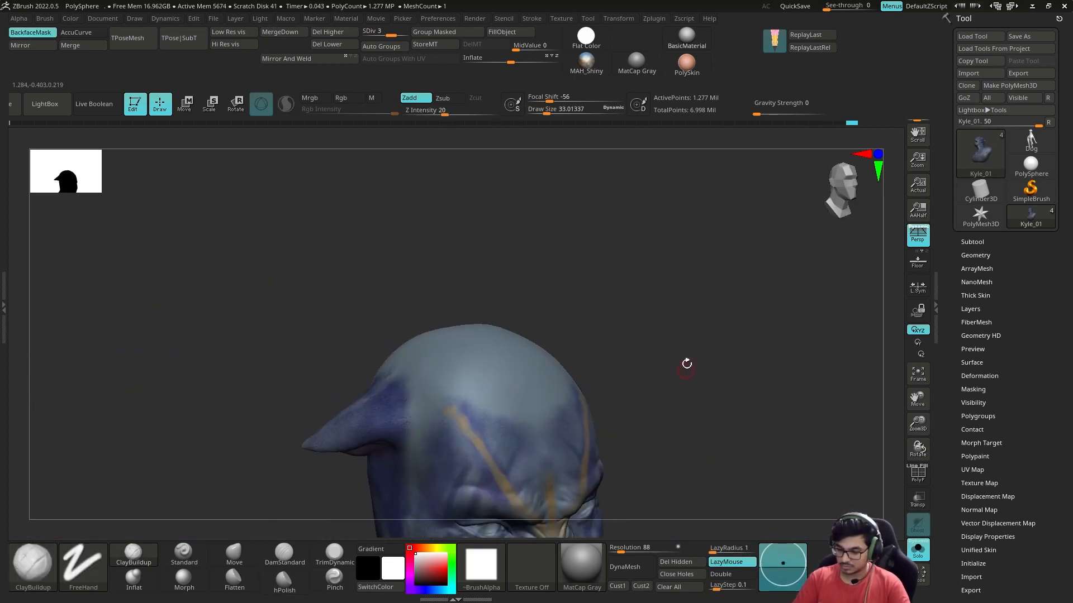
key(s)
mouse_move(567, 398)
right_down()
mouse_move(665, 335)
mouse_move(687, 357)
right_up()
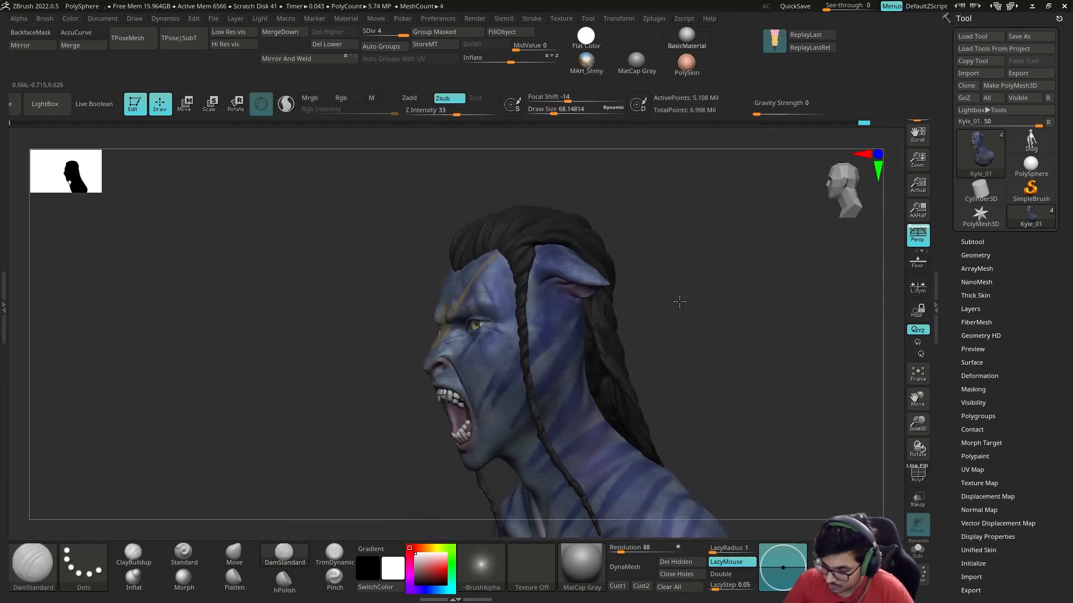
Add thin raised veins along the neck and upper chest with a small Standard brush
drag(677, 300, 718, 287)
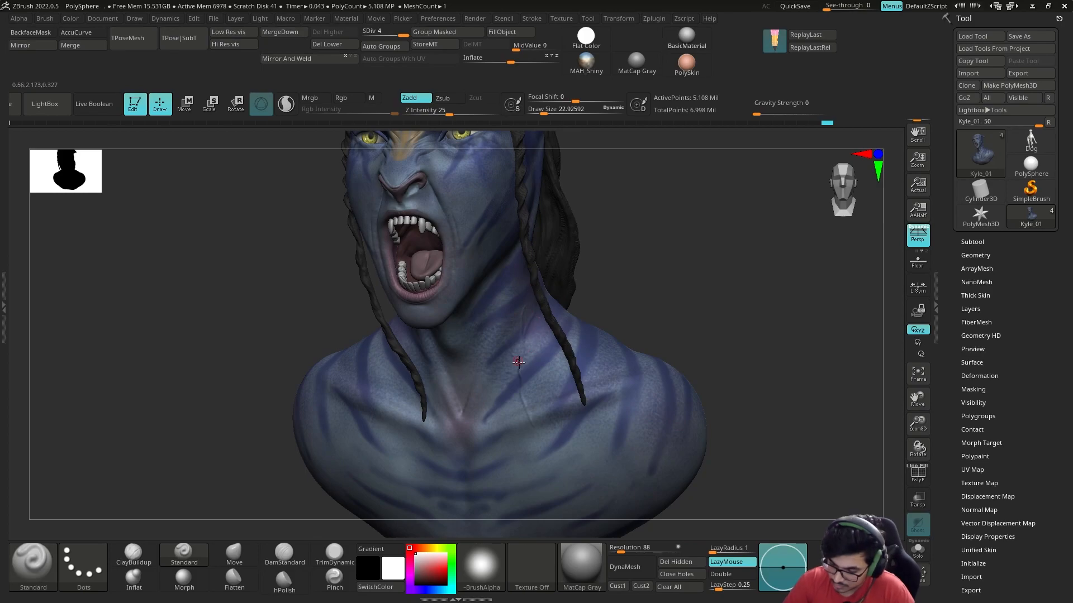
drag(643, 302, 602, 350)
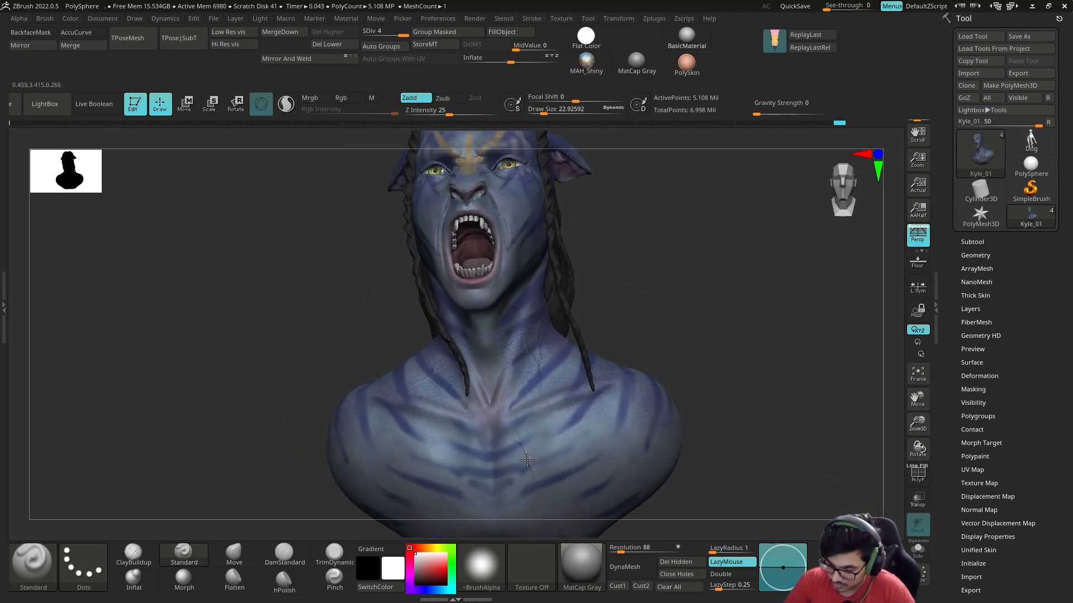
drag(622, 285, 685, 317)
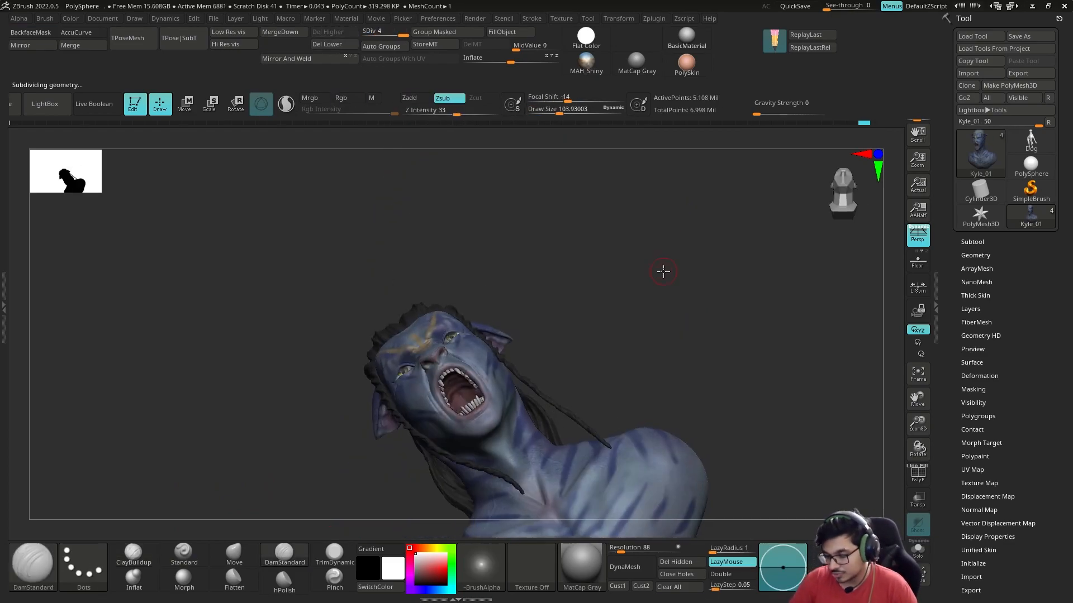
Build up the jaw and neck forms from below with ClayBuildup at subdivision level 2
drag(666, 271, 687, 257)
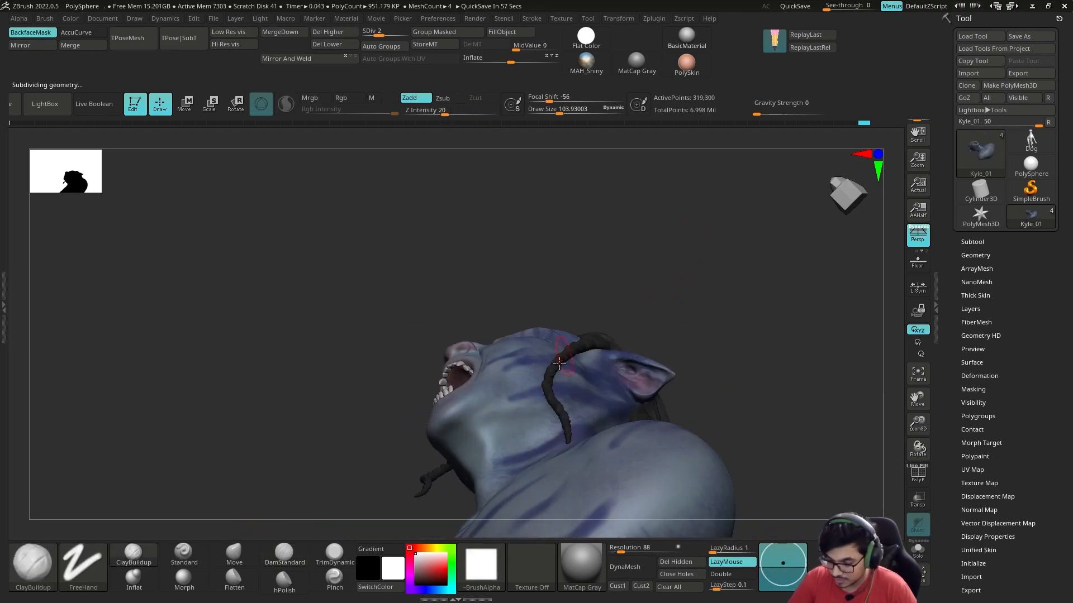
drag(467, 446, 574, 292)
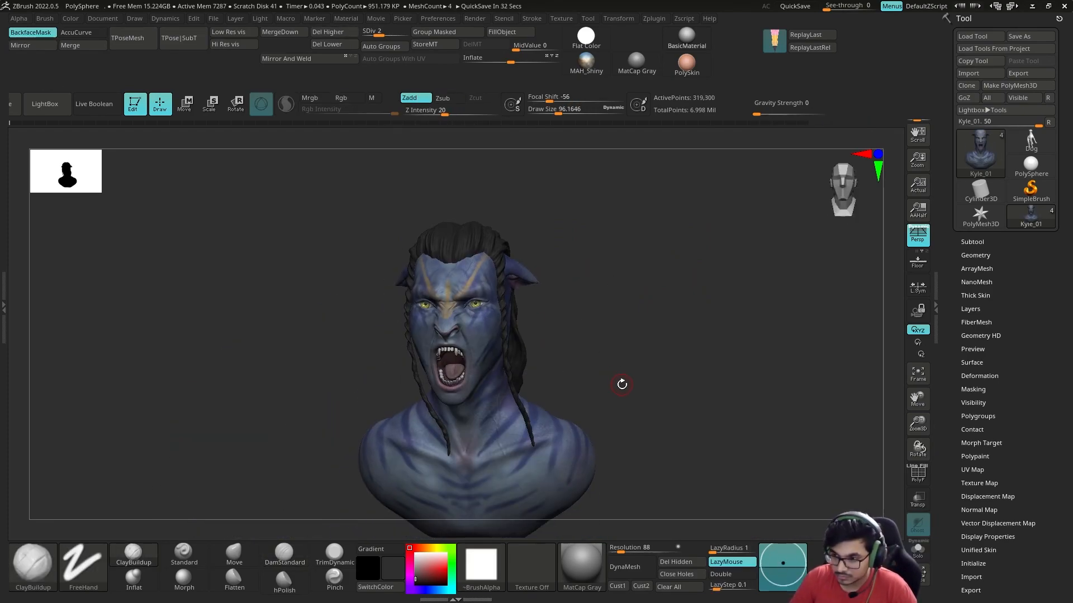
key(s)
mouse_move(607, 394)
mouse_down()
mouse_move(663, 287)
mouse_move(663, 333)
mouse_move(683, 312)
mouse_up()
key(s)
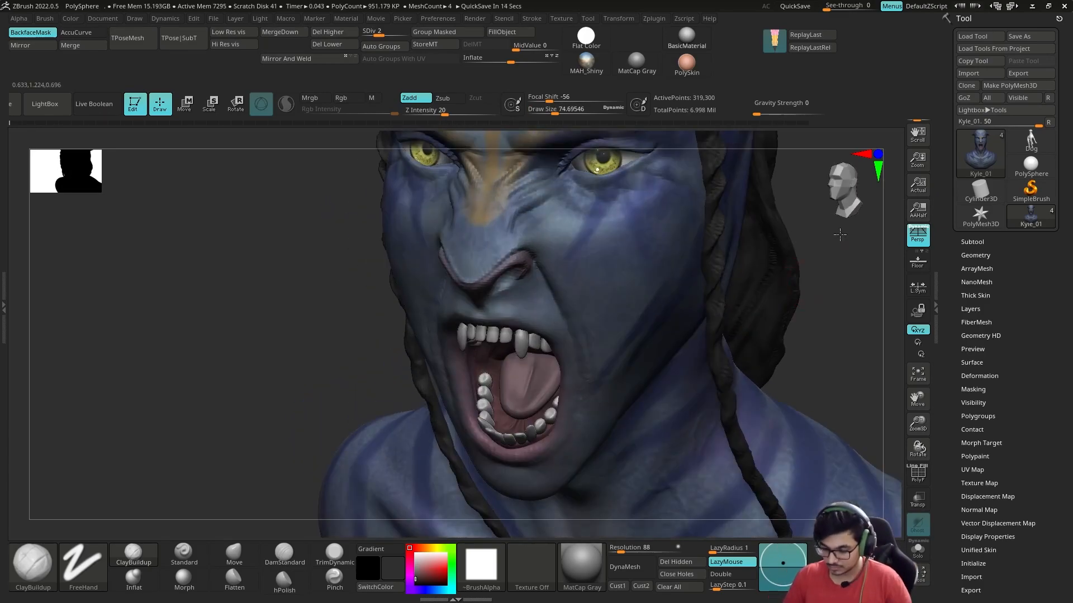
Select the gums, teeth and tongue subtool and sculpt folds into the mouth interior with ClayBuildup
alt+click(502, 364)
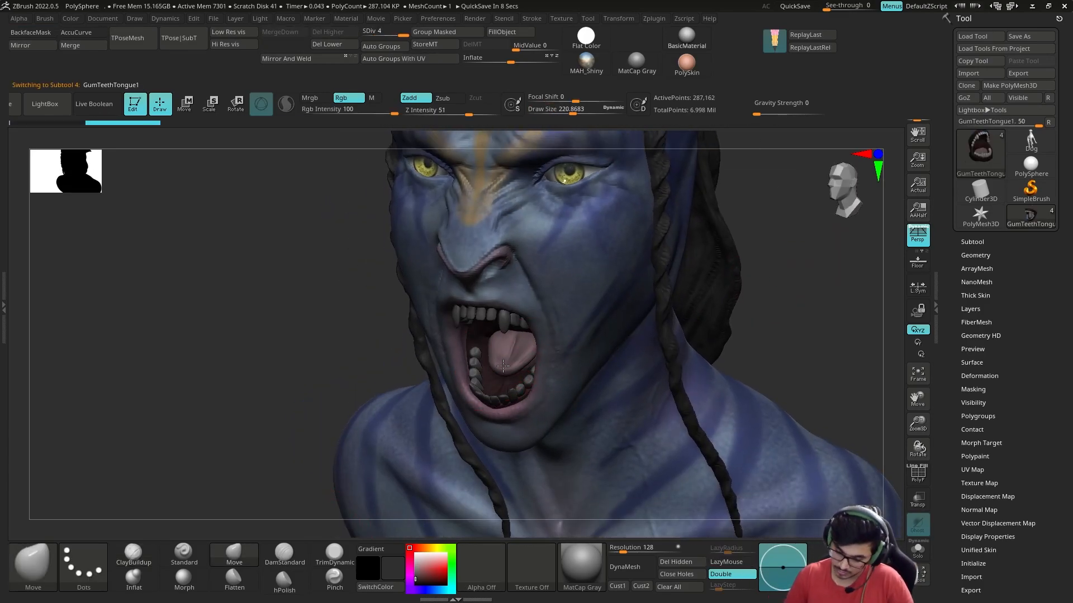
drag(698, 335, 746, 297)
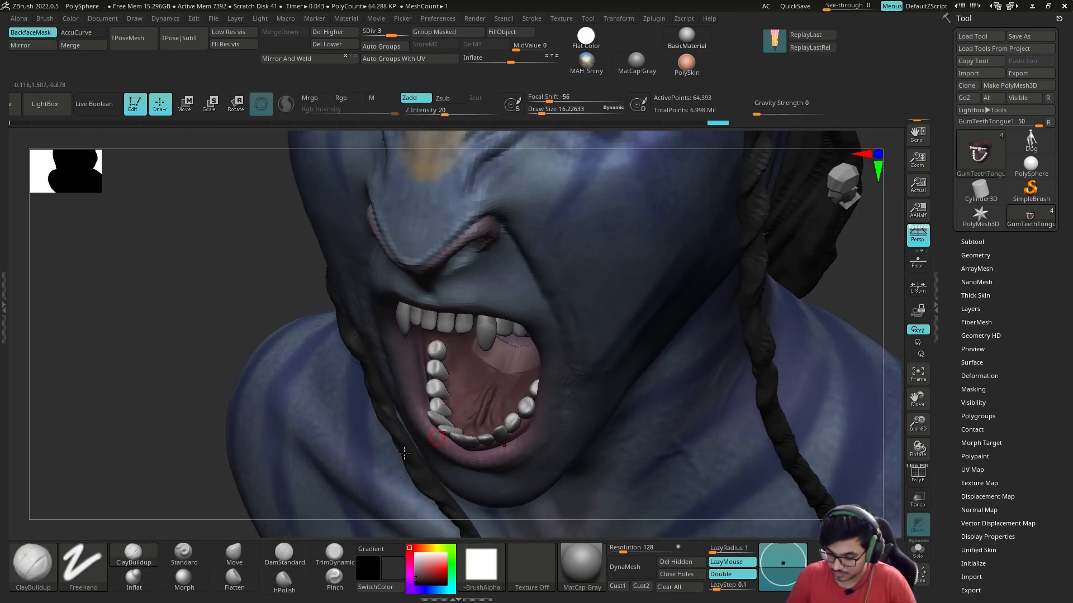
key(ctrl+shift+z)
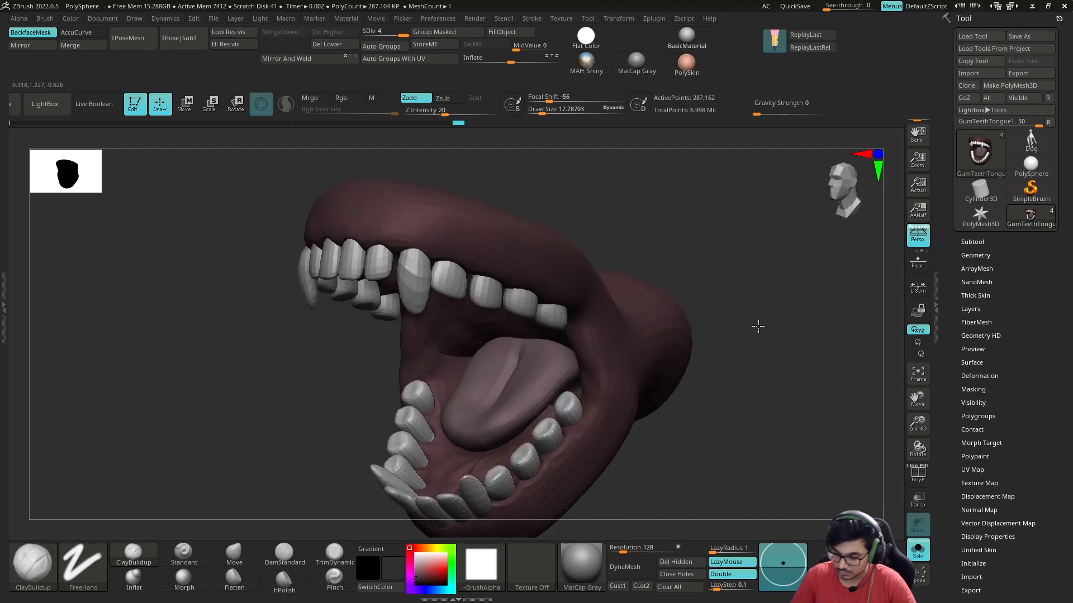
key(w)
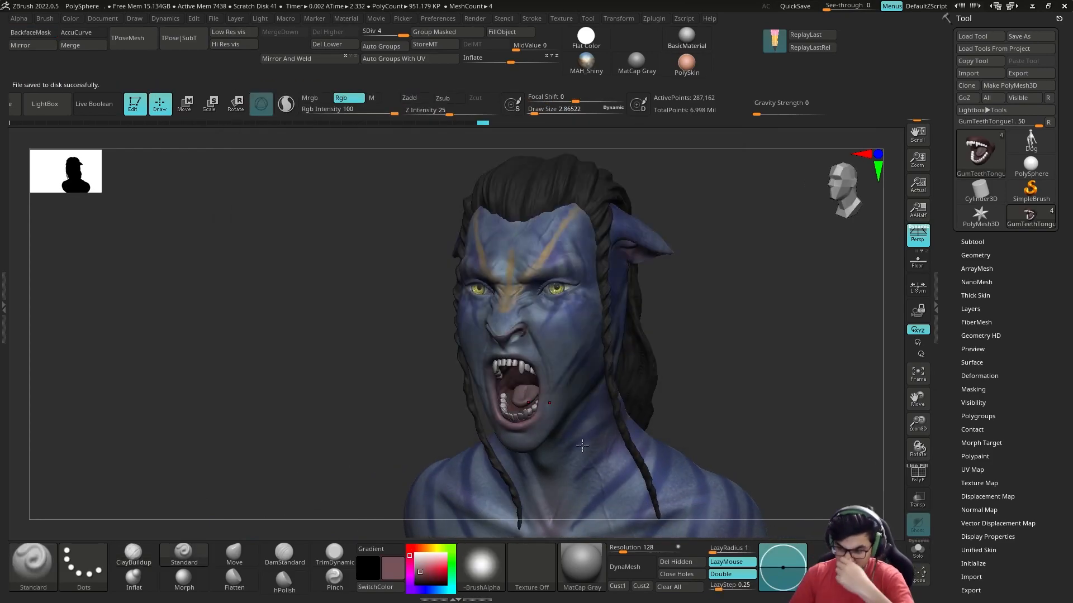
Subdivide the head to level 5 and load the ZBG_Eye_wrinkle brush from the Skin_Brushes folder
drag(642, 313, 678, 337)
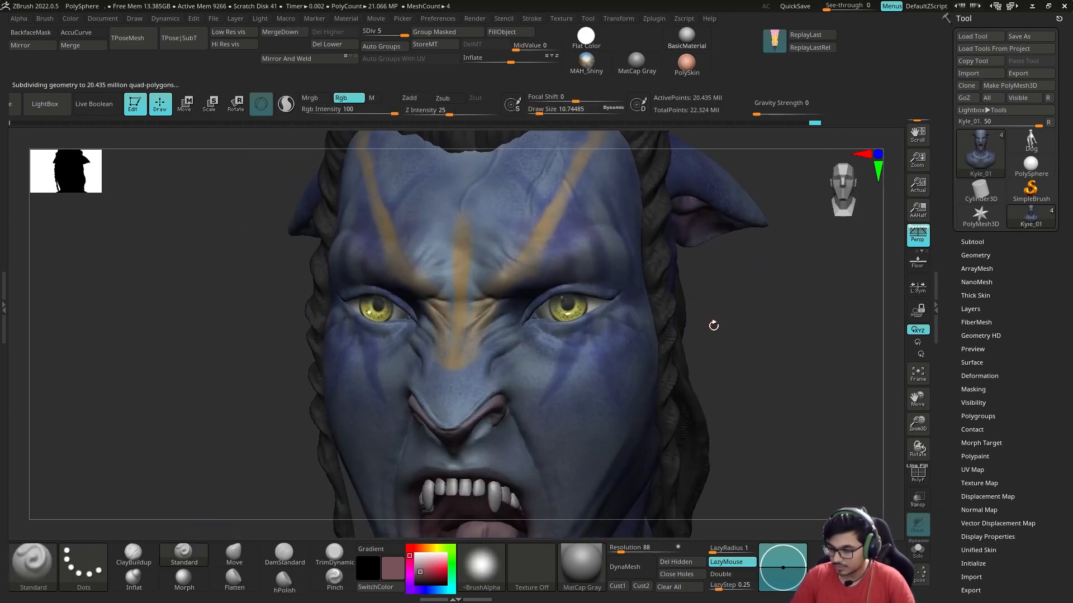
mouse_move(711, 323)
mouse_down()
mouse_move(759, 326)
mouse_move(771, 313)
mouse_move(699, 331)
mouse_up()
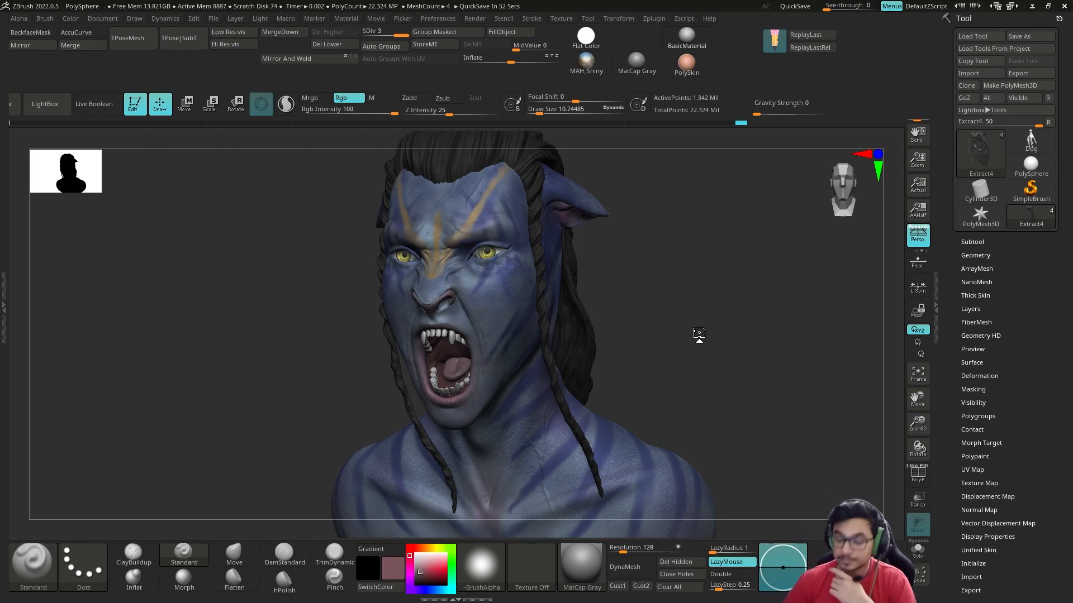
key(comma)
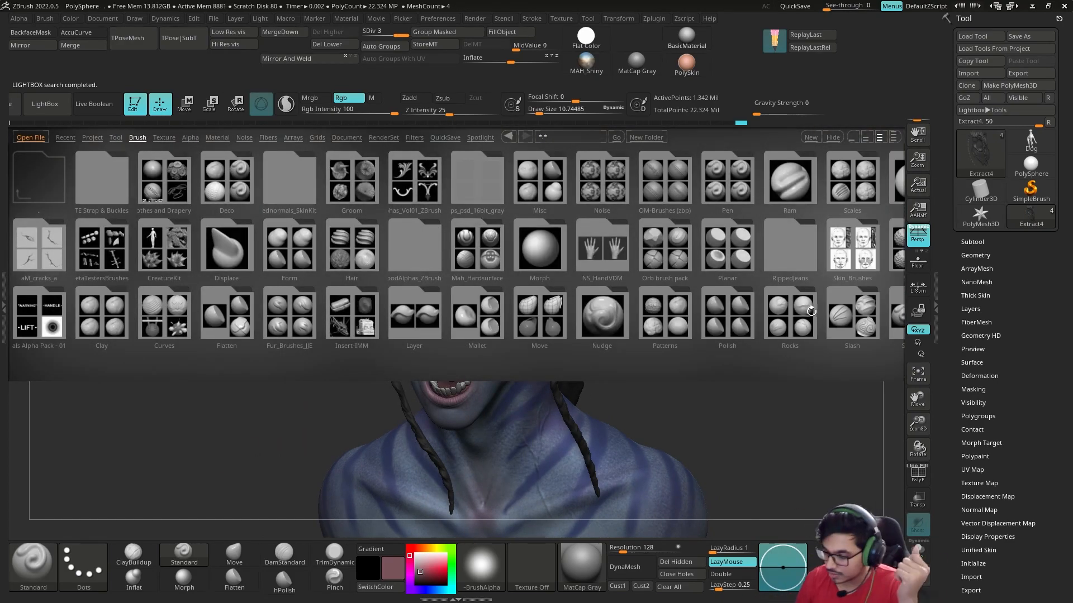
double_click(852, 246)
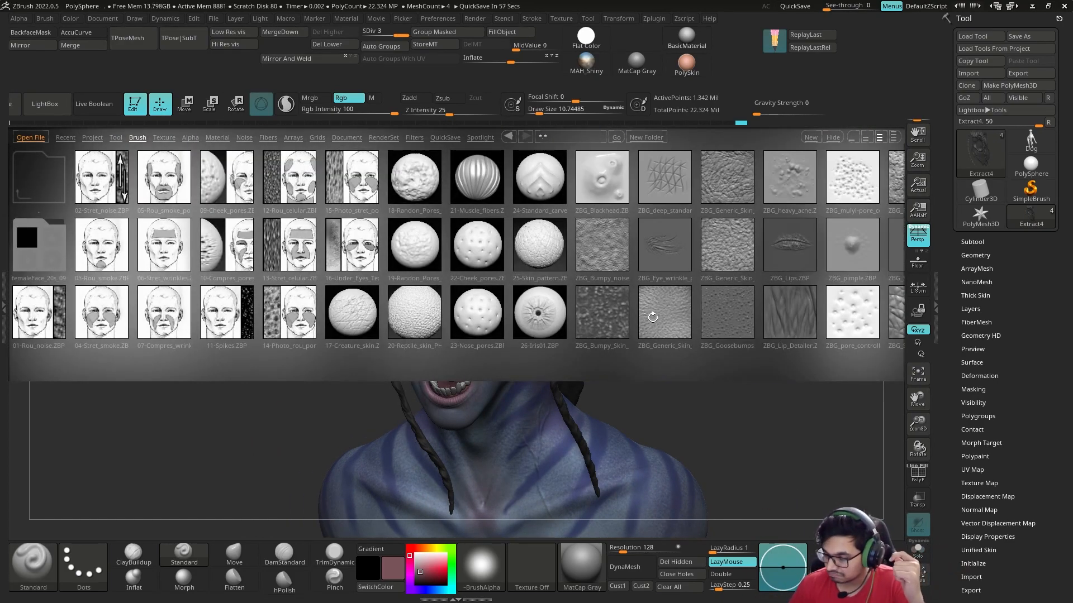
double_click(664, 245)
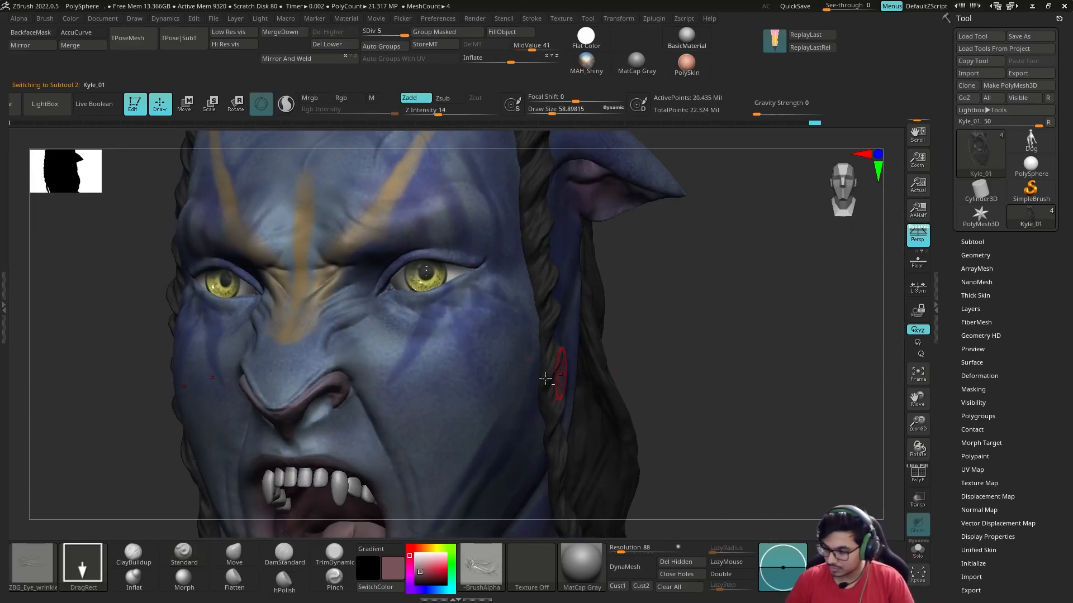
Add a sculpt layer named Micros 1 to the head and stamp fine wrinkles around the eyes
click(972, 309)
key(f)
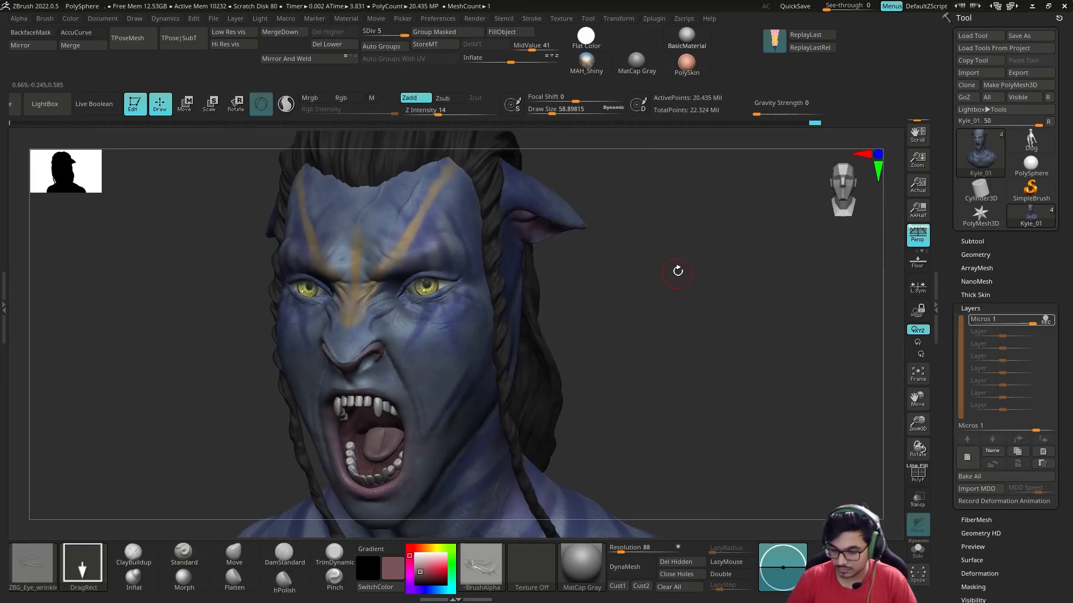
scroll(423, 256, up, 3)
scroll(391, 306, up, 3)
Carve fine wrinkles into the forehead and brow with DamStandard on the Micros 1 layer
key(b)
key(d)
key(s)
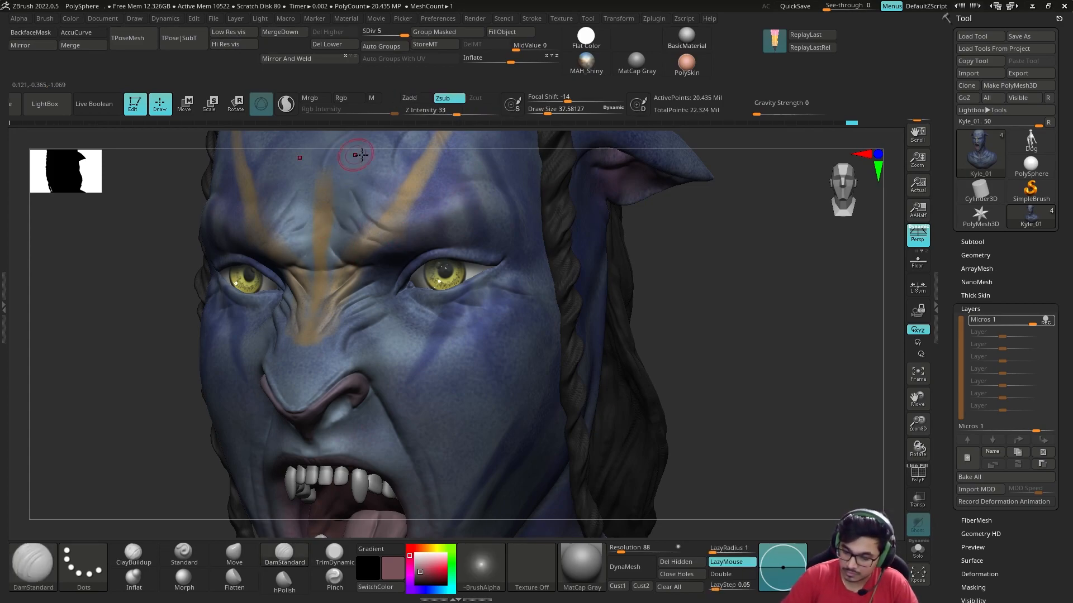
key(f)
scroll(528, 304, up, 3)
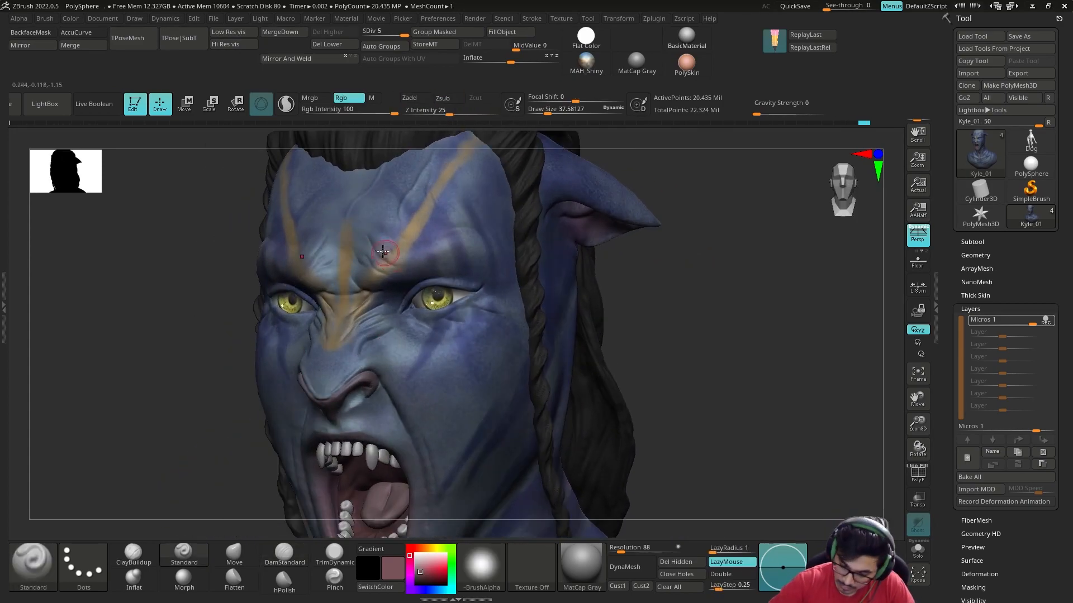
Set the Standard brush to colour-only painting with Alpha 51 and a smaller brush size
key(space)
drag(428, 304, 405, 304)
drag(665, 302, 567, 306)
scroll(567, 305, up, 3)
alt+drag(206, 425, 206, 472)
drag(665, 304, 709, 296)
scroll(708, 297, up, 2)
click(481, 567)
click(455, 448)
click(410, 98)
click(364, 99)
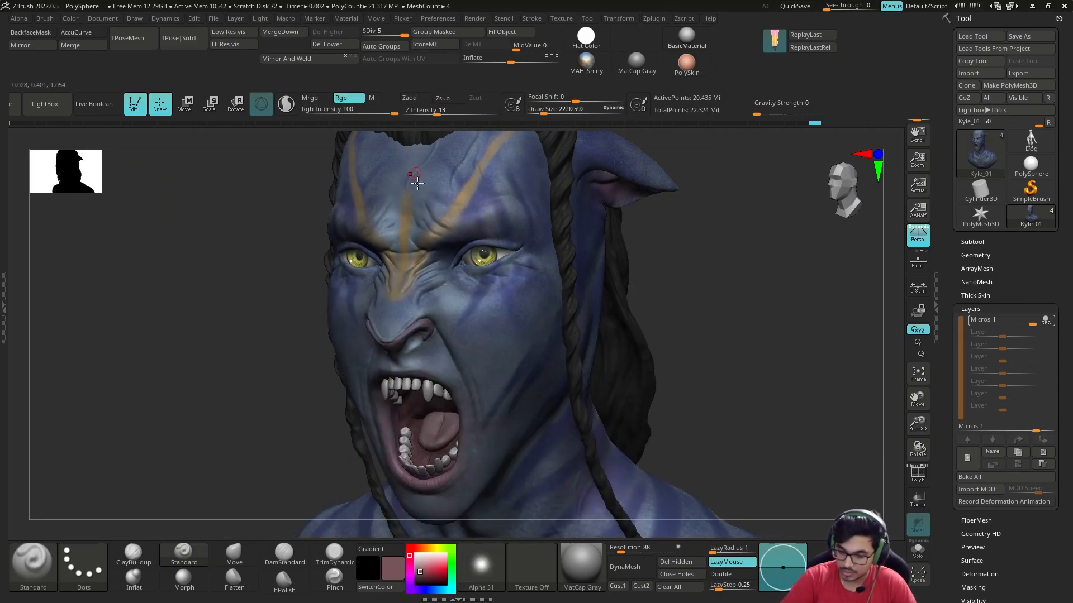
scroll(606, 261, up, 2)
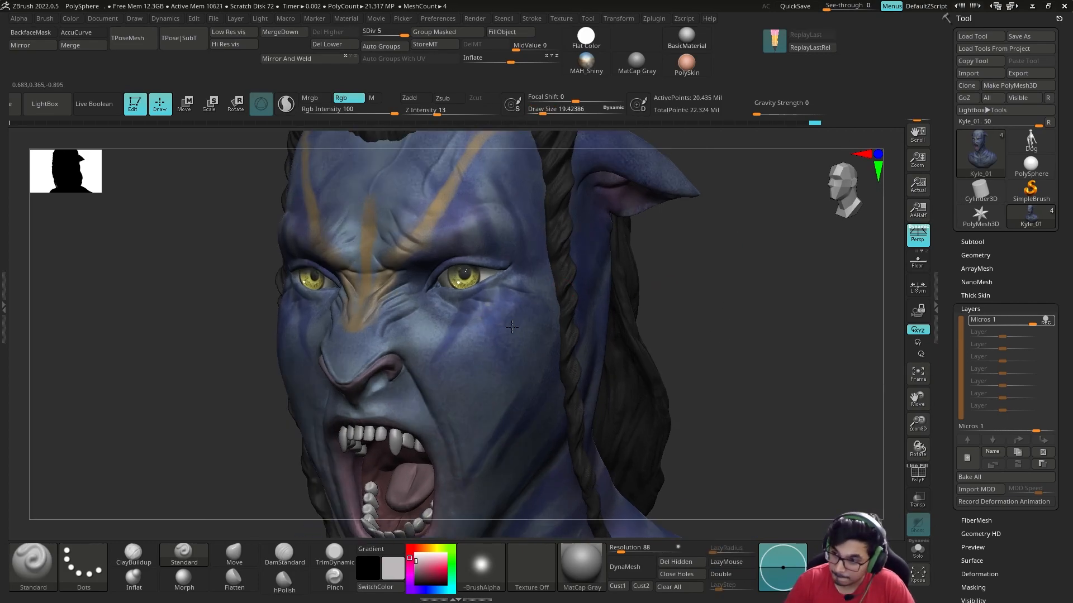
Paint small white dots on the forehead, nose and cheeks
click(415, 554)
mouse_move(743, 313)
mouse_down()
mouse_move(659, 313)
mouse_move(748, 313)
mouse_up()
click(431, 344)
click(402, 346)
click(310, 190)
alt+drag(660, 301, 720, 347)
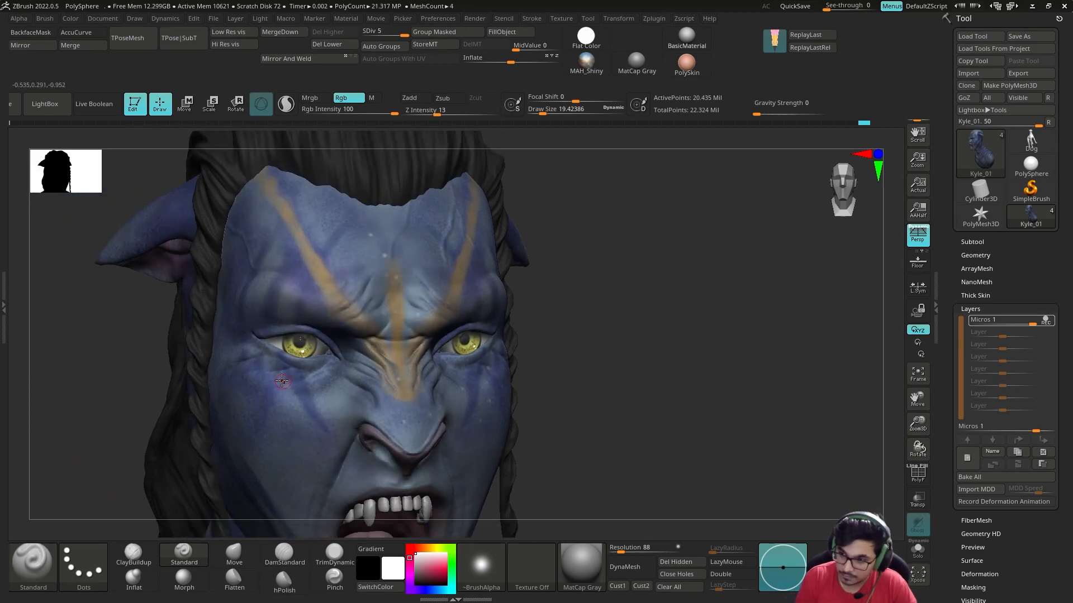
Refine the head's brow, cheek and facial forms at lower subdivision levels with ClayBuildup, smoothing and DamStandard
drag(670, 319, 608, 363)
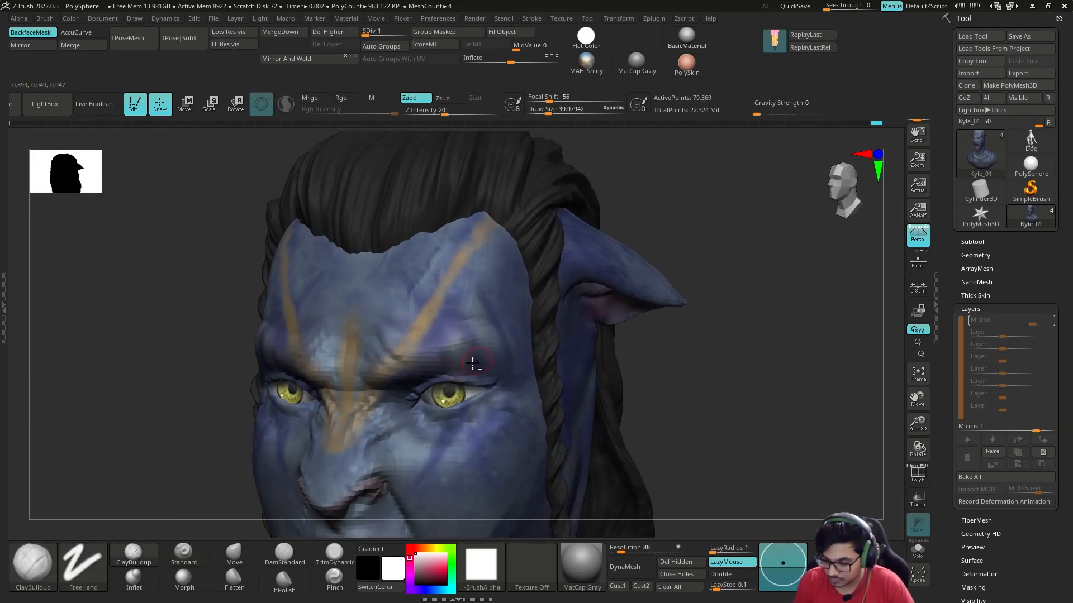
key(shift+d)
drag(659, 366, 508, 360)
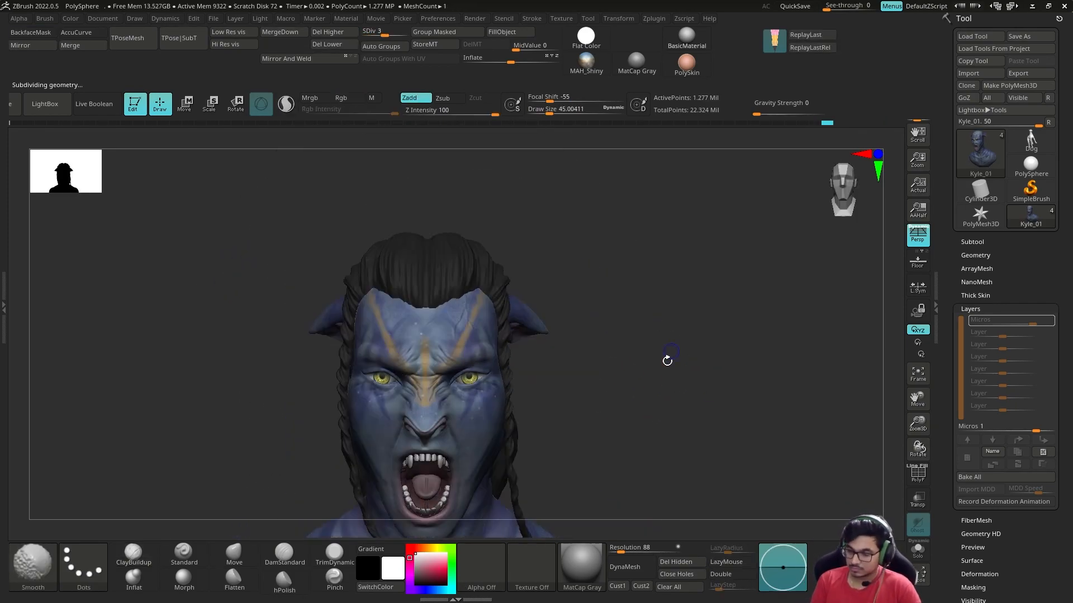
drag(665, 359, 497, 358)
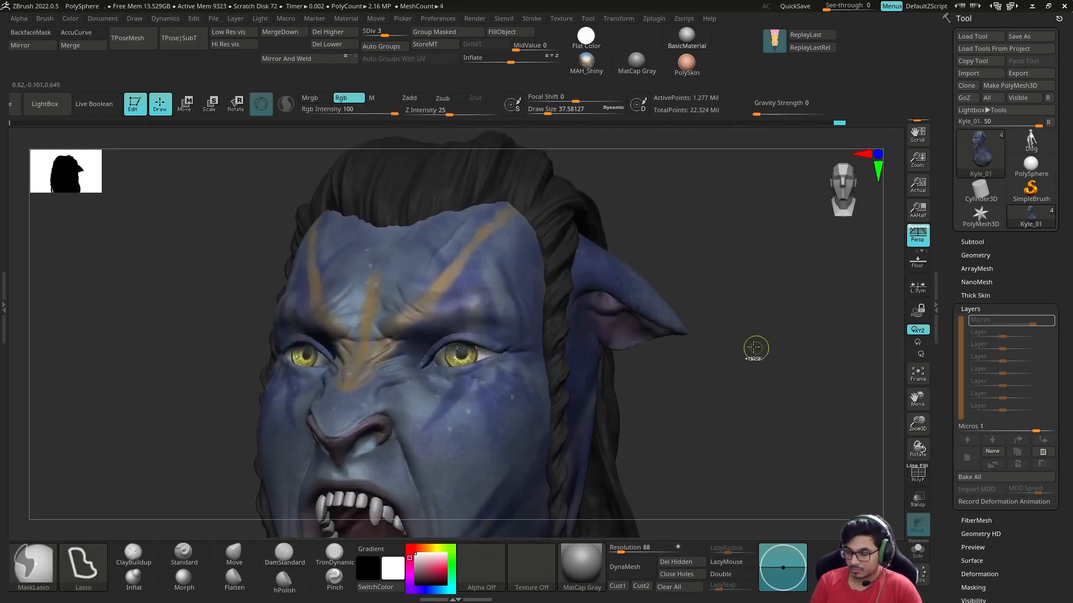
drag(754, 347, 515, 323)
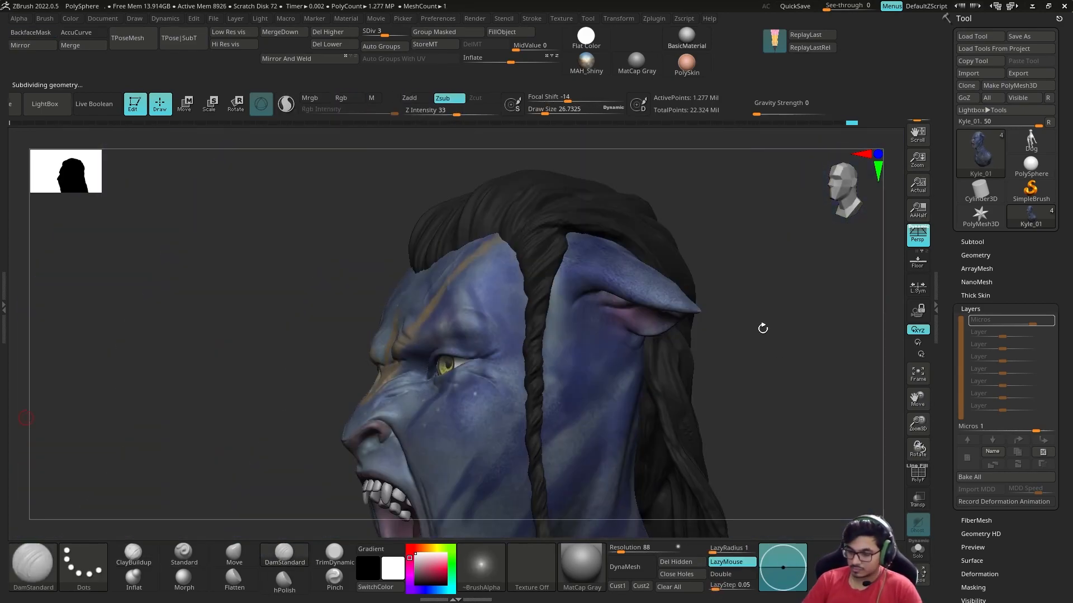
drag(761, 328, 560, 331)
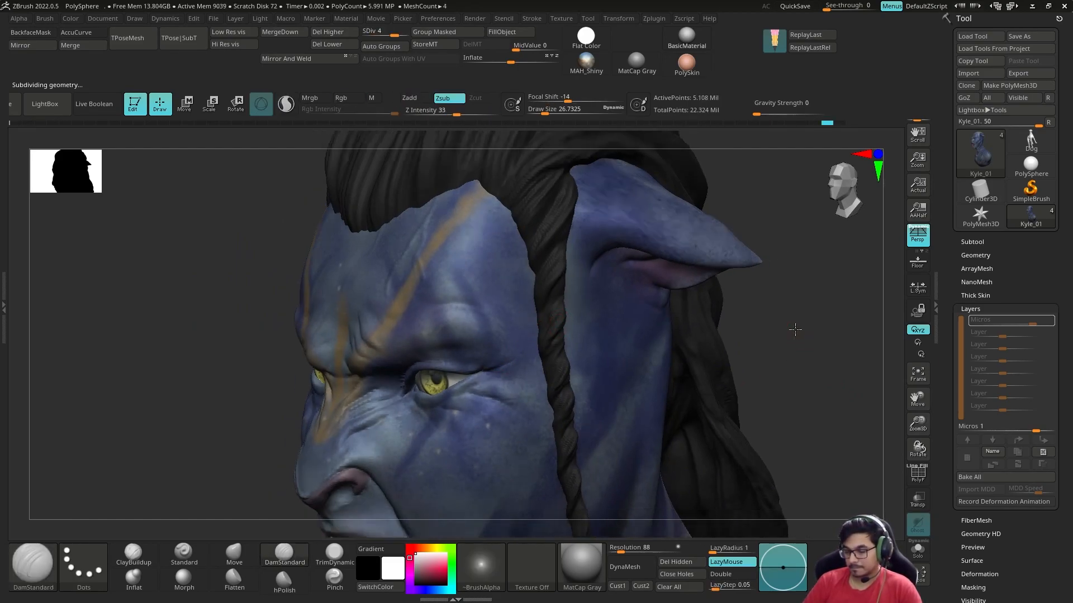
drag(797, 328, 673, 385)
mouse_move(353, 436)
shift+mouse_down()
mouse_move(611, 388)
mouse_move(434, 360)
shift+mouse_up()
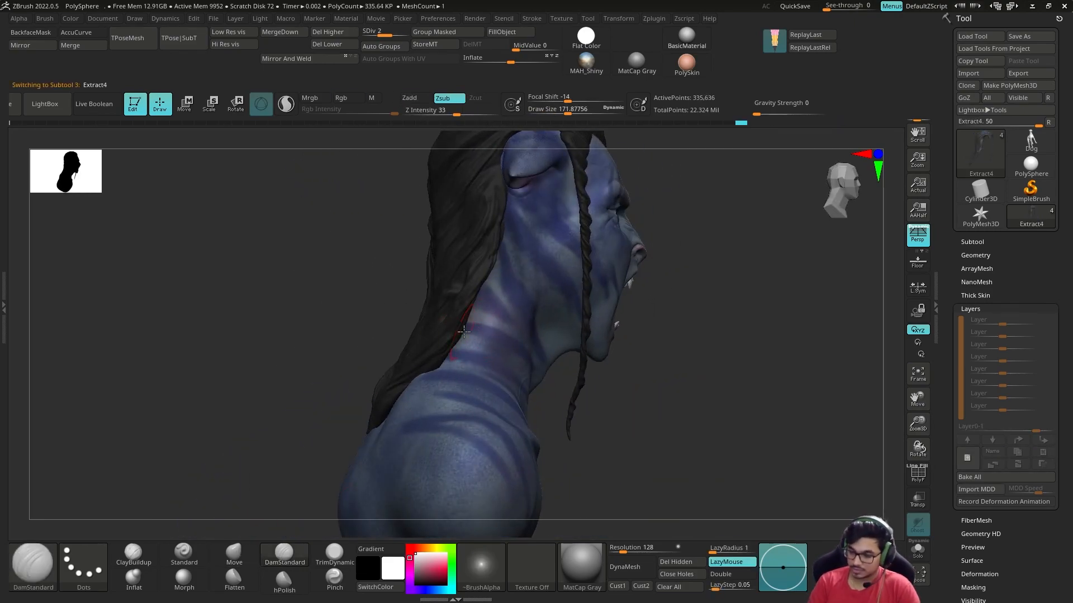
Reshape the hair behind the neck with the Move brush and pull a lock forward over one shoulder
key(b)
key(m)
key(v)
key(b)
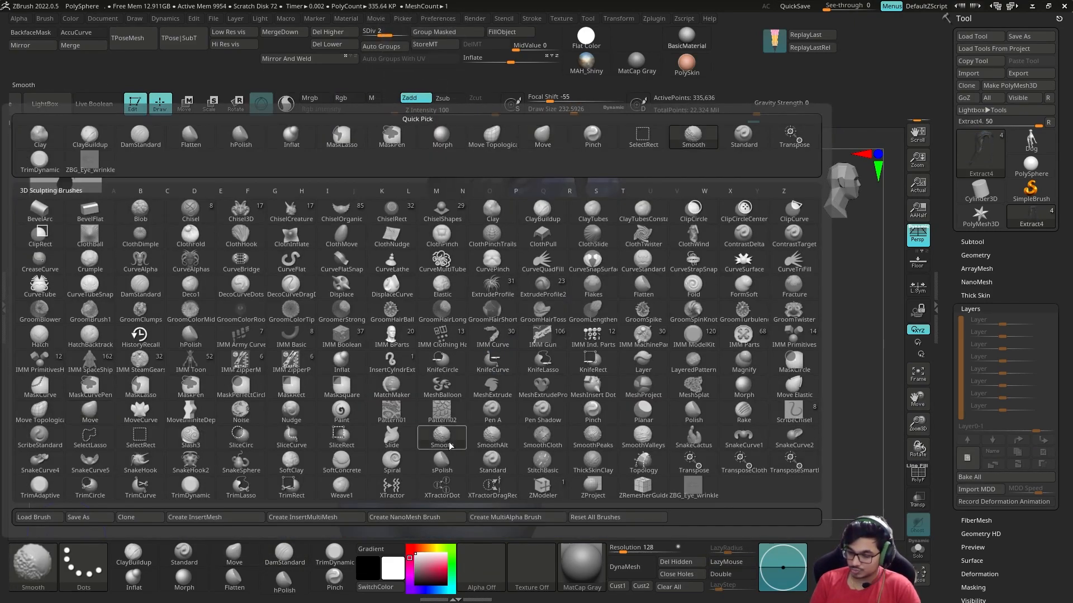
key(m)
key(v)
key(s)
mouse_move(550, 363)
mouse_down()
mouse_move(414, 358)
mouse_move(428, 358)
mouse_up()
mouse_move(313, 357)
mouse_down()
mouse_move(522, 352)
mouse_move(391, 361)
mouse_up()
drag(474, 384, 511, 381)
drag(782, 341, 659, 340)
drag(280, 436, 359, 441)
drag(642, 425, 782, 413)
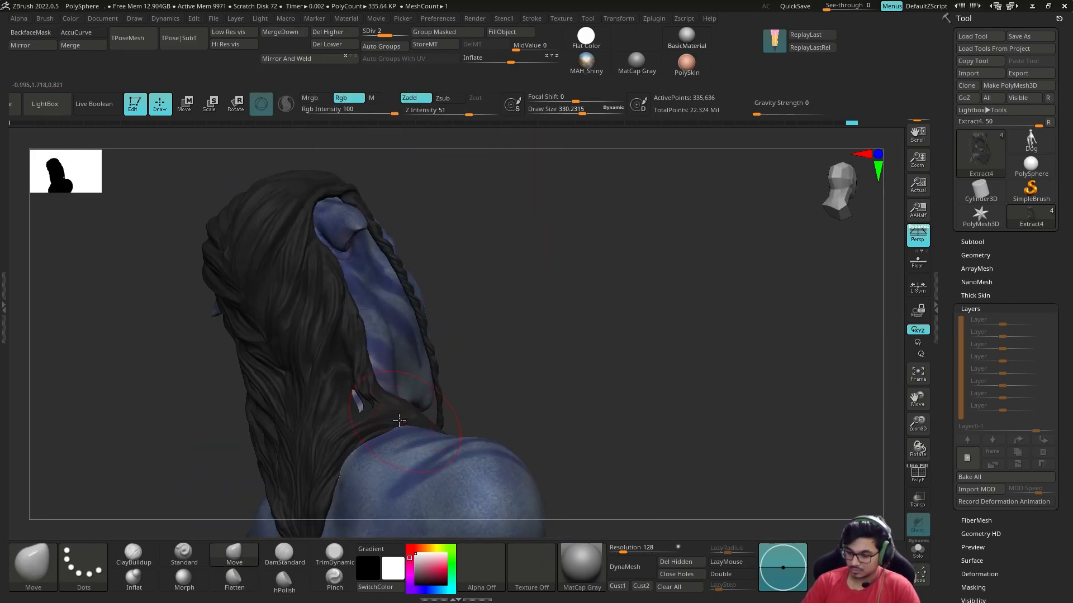
drag(404, 426, 410, 419)
drag(642, 391, 497, 402)
alt+drag(497, 402, 489, 361)
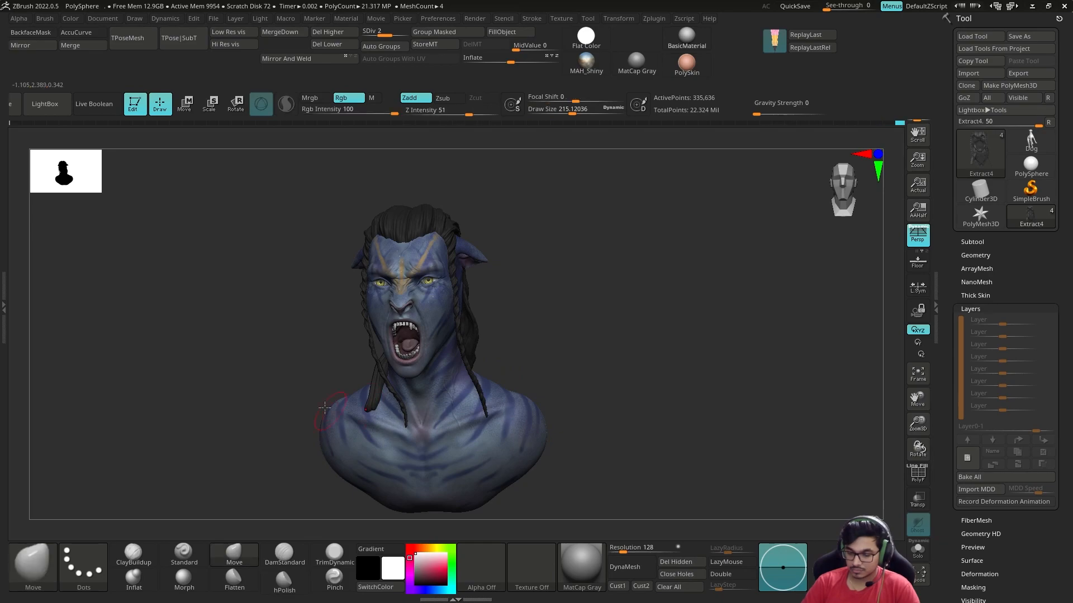
drag(168, 413, 252, 416)
alt+drag(223, 391, 223, 475)
Rebuild the duplicated hair subtool Extract5 with new subdivision levels, projecting the original hair's detail onto it
key(d)
key(shift+d)
key(shift+d)
drag(50, 525, 133, 528)
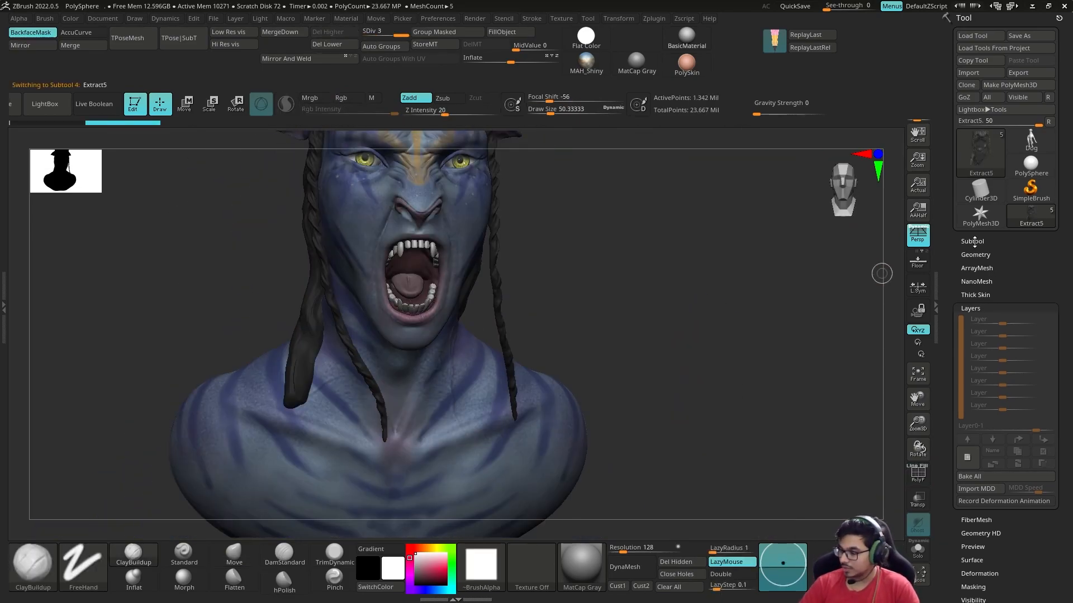
click(973, 131)
click(976, 144)
click(975, 228)
key(shift+d)
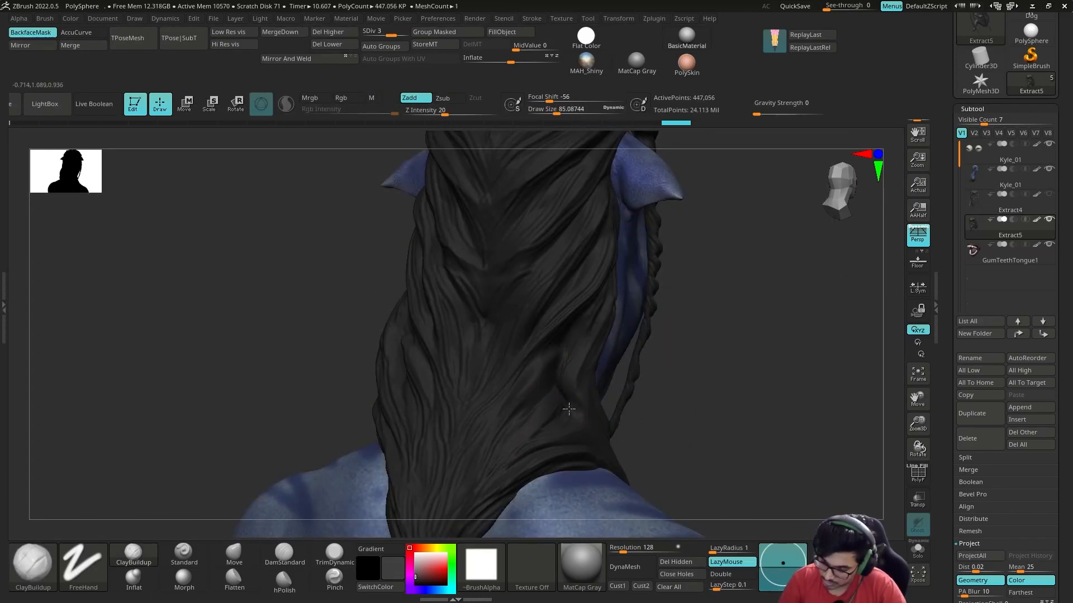
Smooth the hair lock over the shoulder and sculpt strands into it with the Standard brush and Alpha 61
key(s)
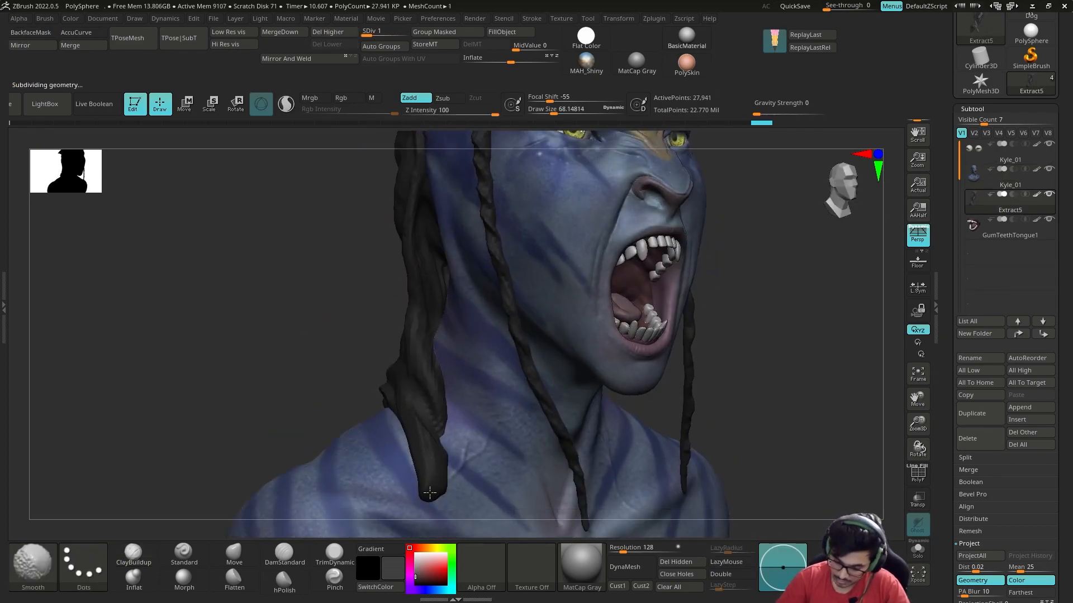
key(space)
key(s)
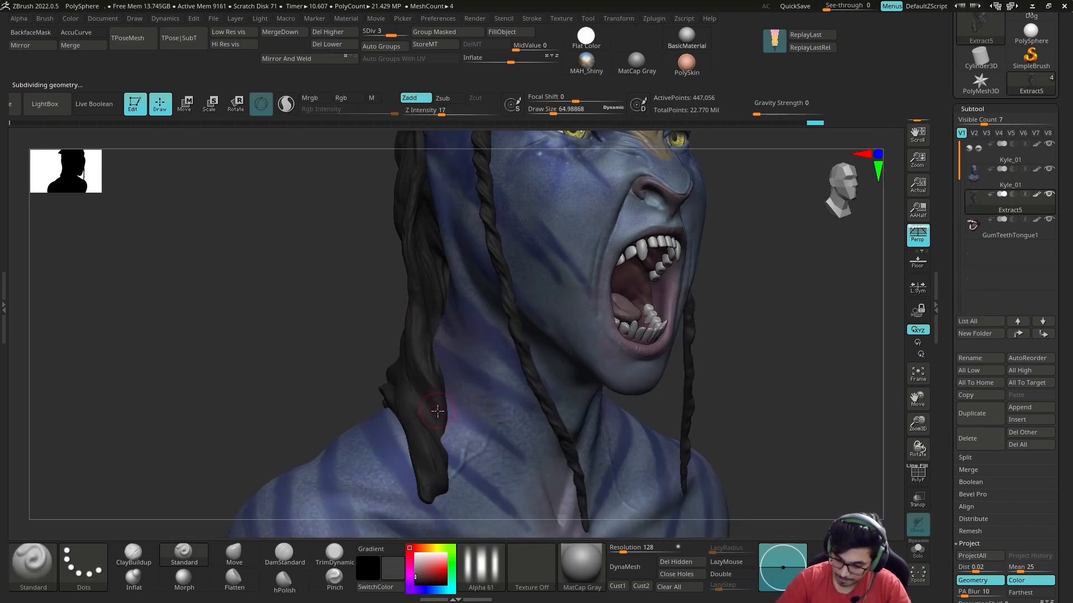
key(d)
mouse_move(453, 417)
right_down()
mouse_move(335, 280)
mouse_move(359, 364)
right_up()
drag(340, 274, 407, 402)
right_drag(291, 408, 575, 305)
drag(356, 325, 368, 388)
Carve strand grooves along the shoulder hair lock with DamStandard
mouse_move(608, 304)
ctrl+right_down()
mouse_move(613, 359)
mouse_move(520, 363)
ctrl+right_up()
key(b)
key(d)
key(s)
drag(357, 371, 358, 444)
right_drag(279, 330, 361, 316)
right_drag(659, 335, 537, 340)
mouse_move(536, 341)
ctrl+right_down()
mouse_move(538, 383)
mouse_move(615, 380)
ctrl+right_up()
ctrl+right_drag(614, 380, 614, 313)
Shape the shoulder lock's lower end into pointed strand tips with the Standard and Move brushes, and save the file
key(b)
key(s)
key(t)
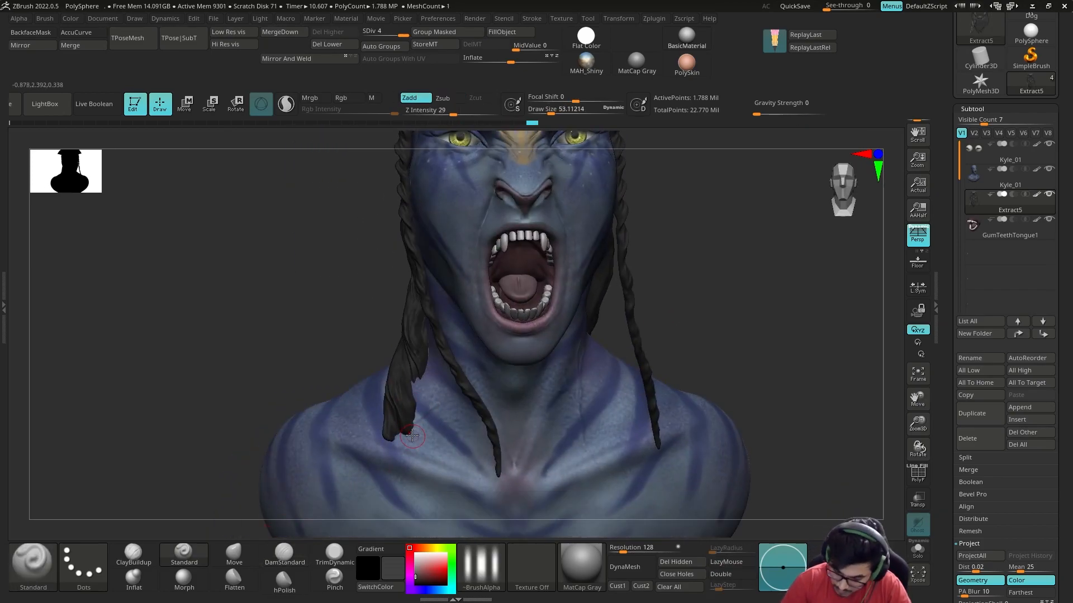
ctrl+right_drag(394, 393, 389, 445)
key(b)
key(m)
key(v)
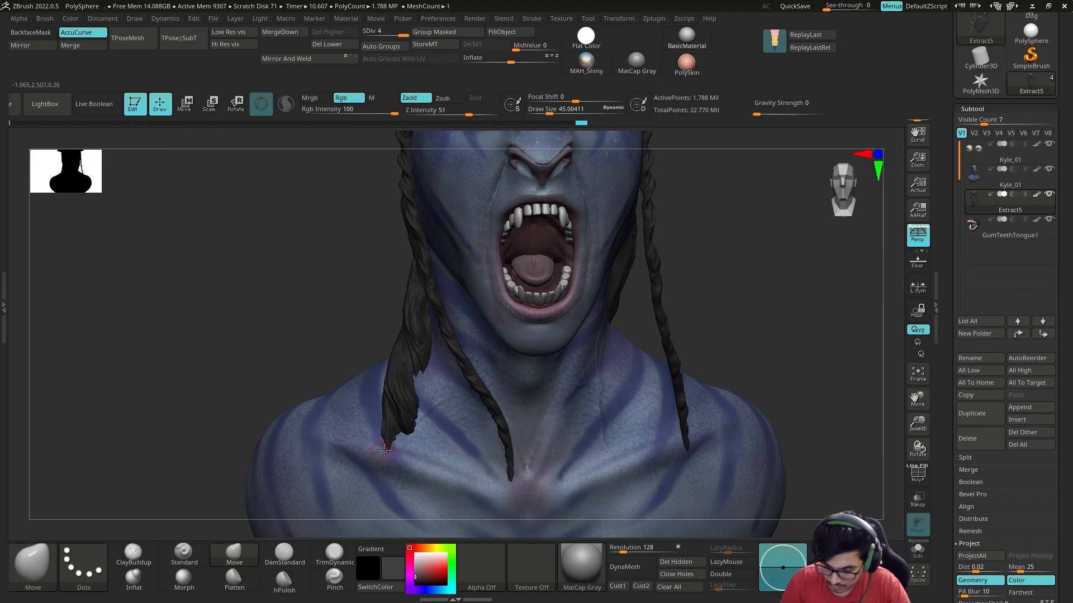
key(f)
key(ctrl+s)
Load a ZBG_Skin_Base brush from the Skin_Brushes folder and stamp skin texture on the face at Z Intensity 12
key(b)
key(s)
key(t)
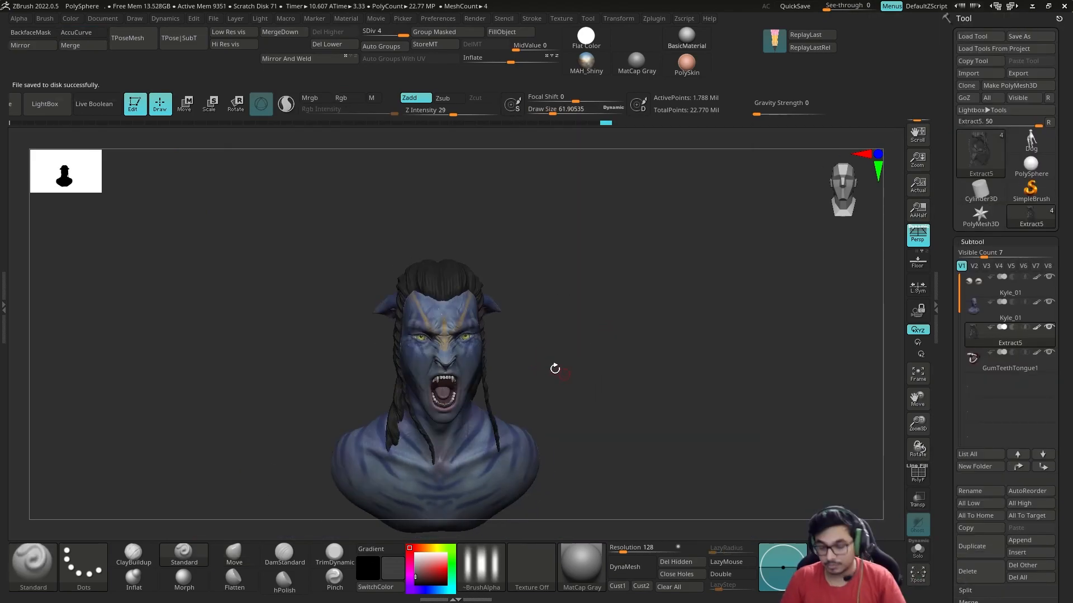
key(comma)
drag(664, 335, 615, 352)
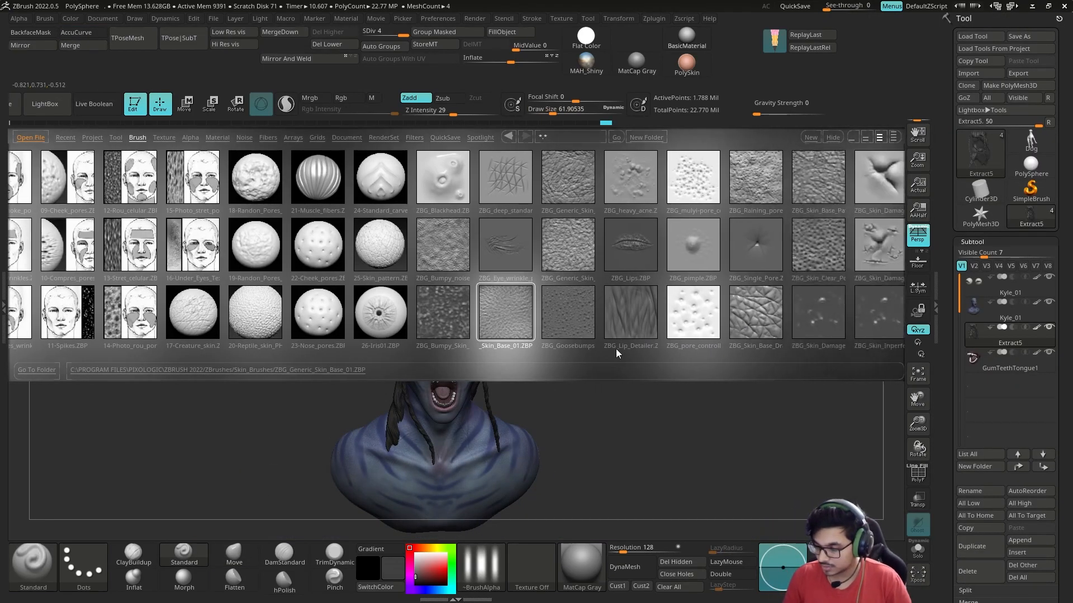
double_click(608, 323)
ctrl+right_drag(598, 400, 603, 492)
drag(335, 392, 357, 388)
key(space)
click(368, 413)
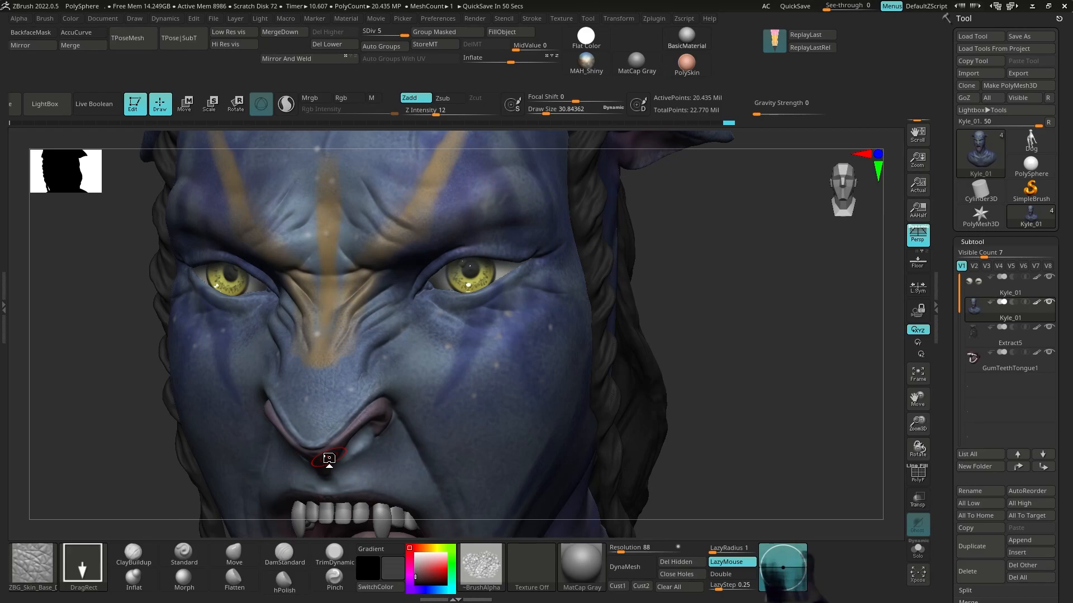
Raise the skin brush's Z Intensity to 17 and add a sculpt layer named SurfaceDetails 1 to the head
drag(676, 304, 727, 357)
key(space)
drag(506, 437, 512, 437)
drag(720, 347, 732, 408)
click(972, 242)
click(976, 268)
click(970, 432)
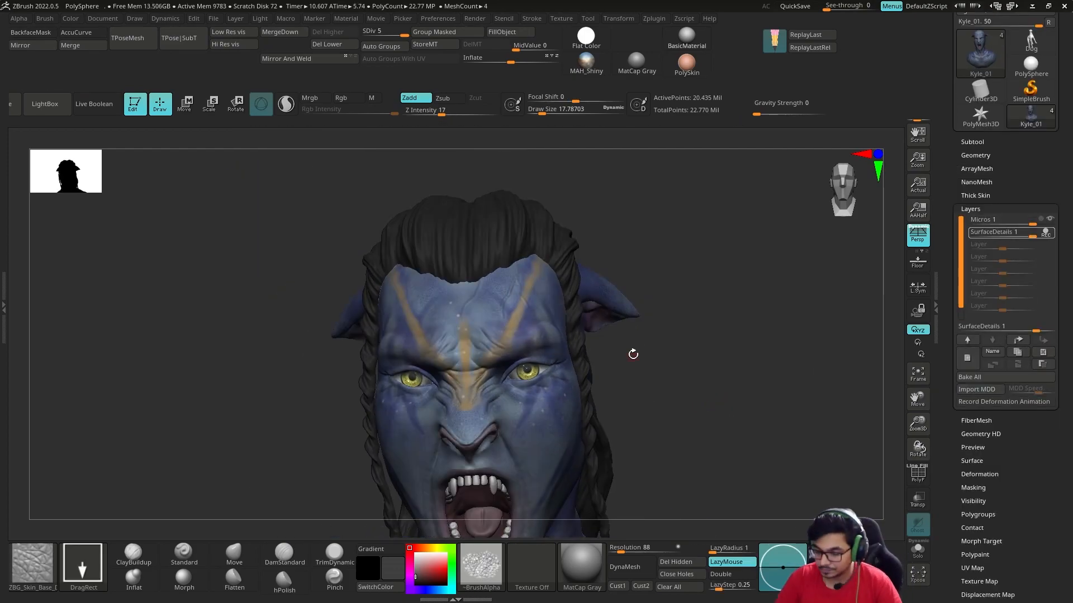
Stamp fine skin texture over the forehead, brow and temples on the SurfaceDetails 1 layer, lowering Z Intensity to 12
alt+drag(632, 354, 673, 403)
key(b)
key(Escape)
key([)
drag(501, 352, 520, 342)
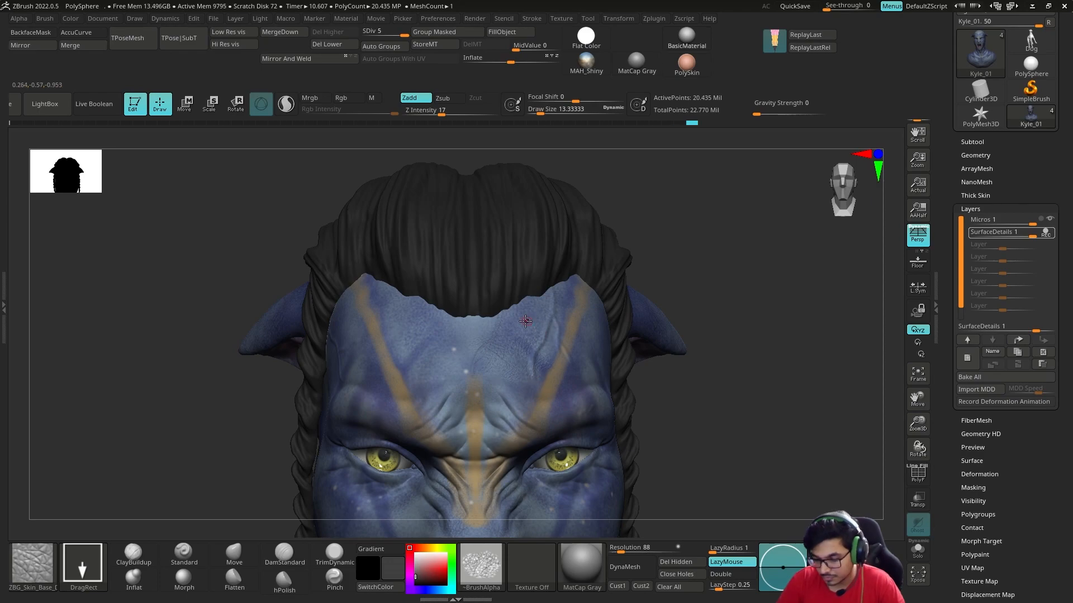
key(space)
drag(463, 369, 458, 370)
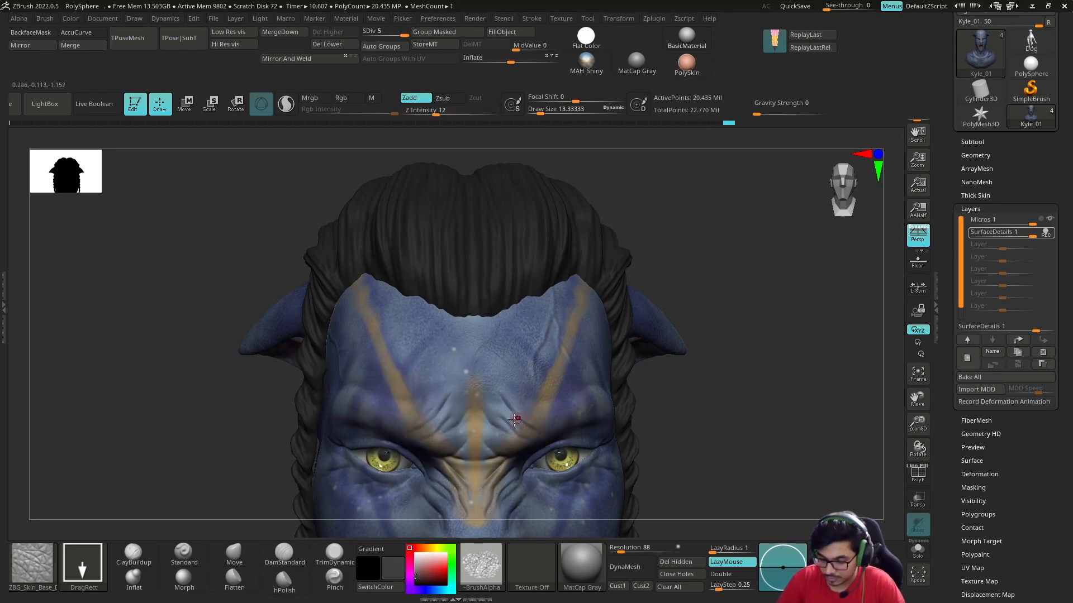
mouse_move(583, 320)
mouse_down()
mouse_move(696, 321)
mouse_move(417, 277)
mouse_up()
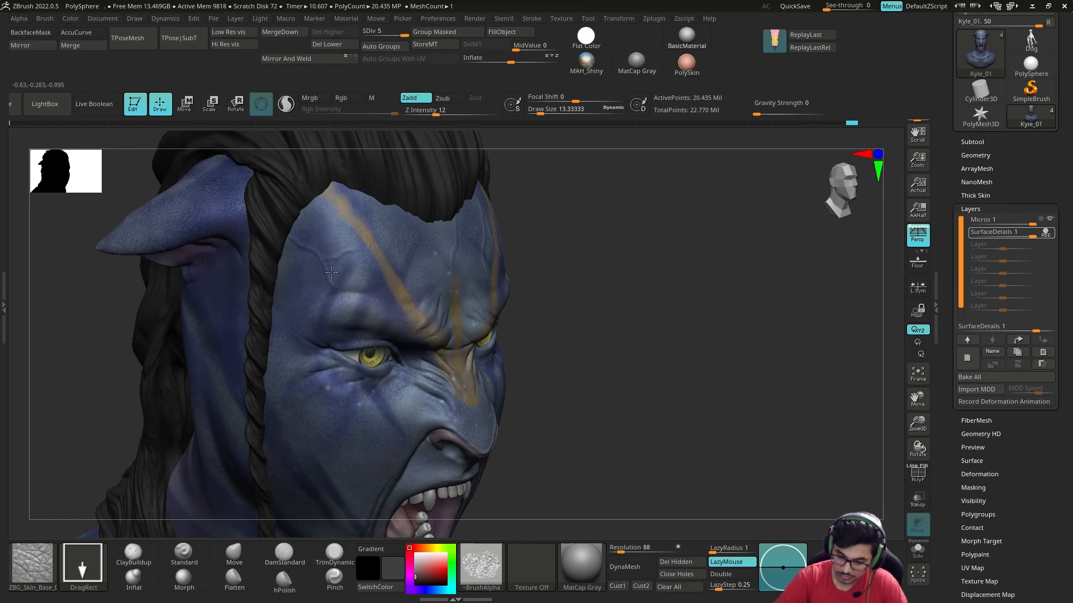
drag(627, 289, 559, 312)
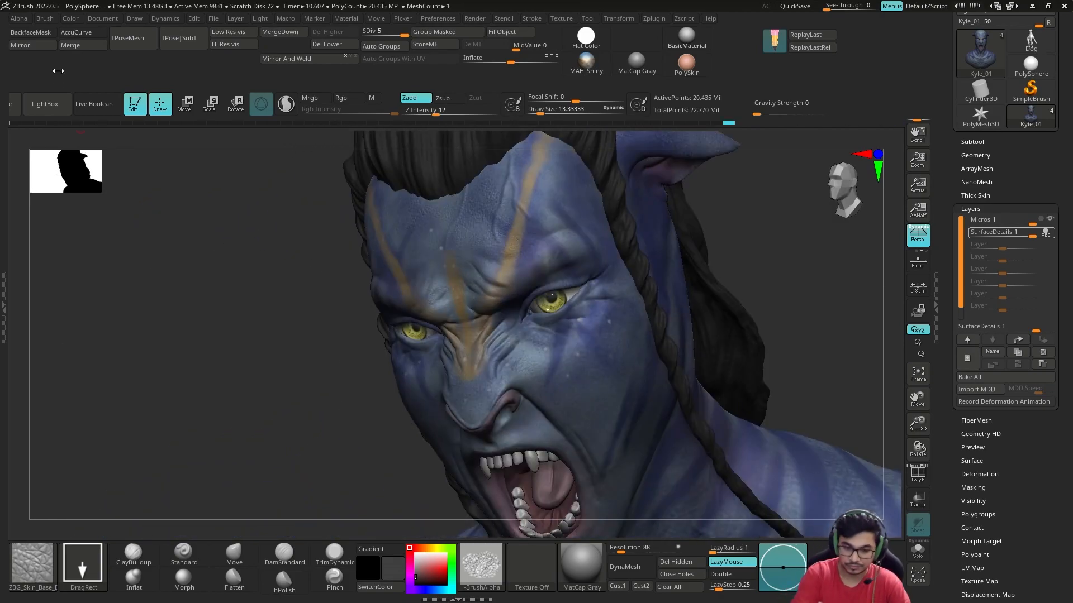
Load the 07.psd skin alpha on the Standard brush with DragRect, using MidValue 50 and Z Intensity 13
key(comma)
key(b)
key(s)
key(t)
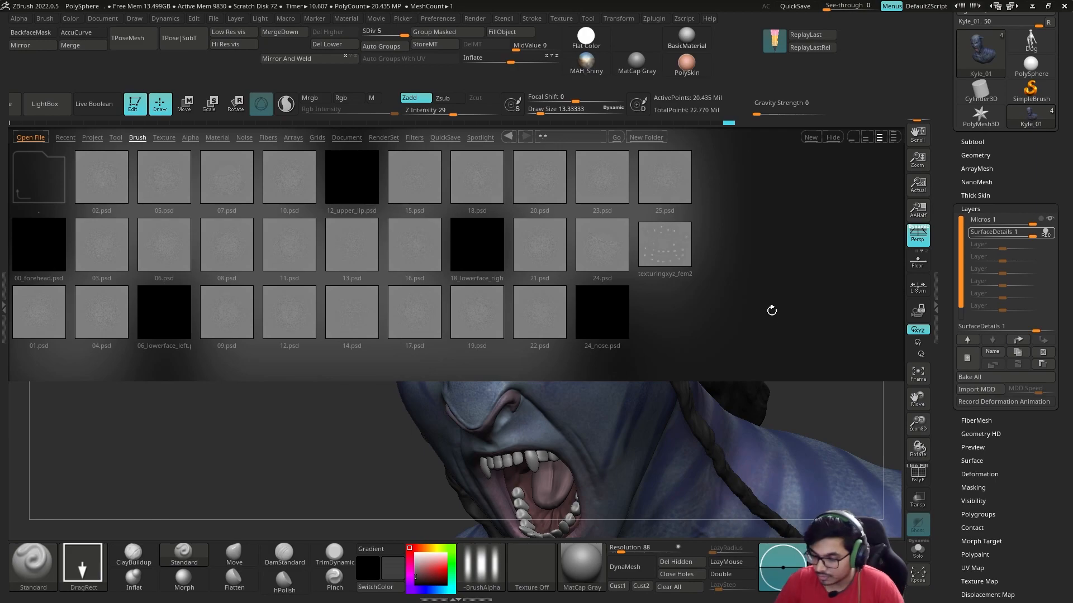
key(comma)
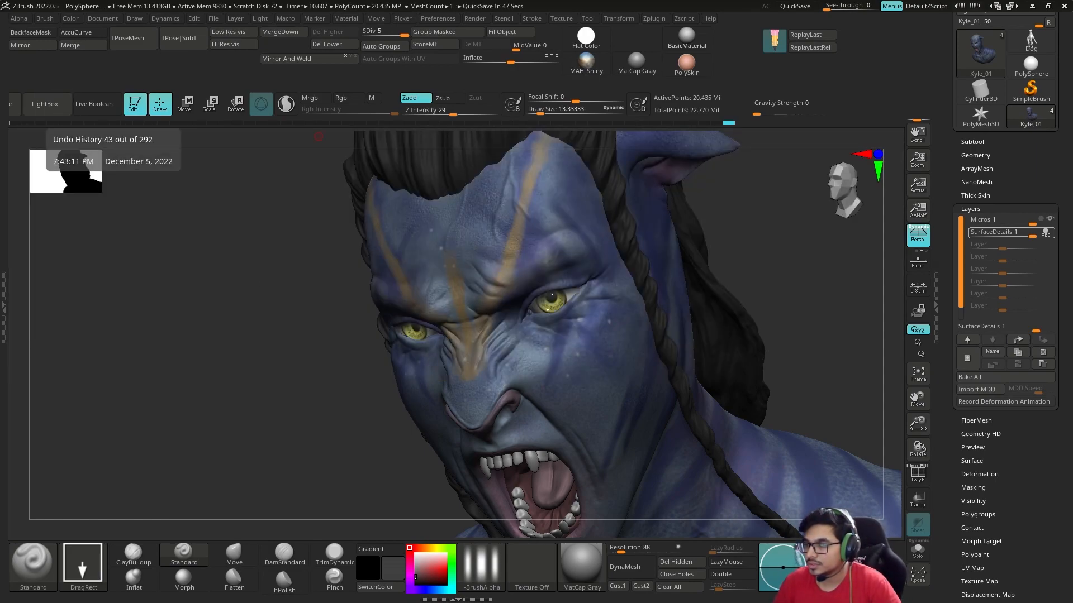
key(comma)
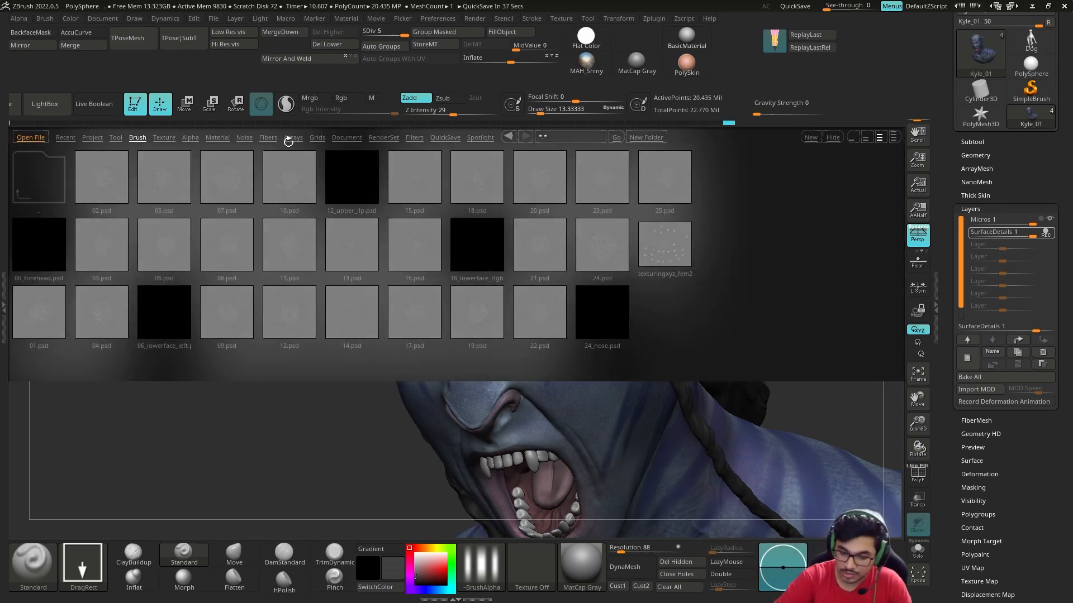
double_click(223, 177)
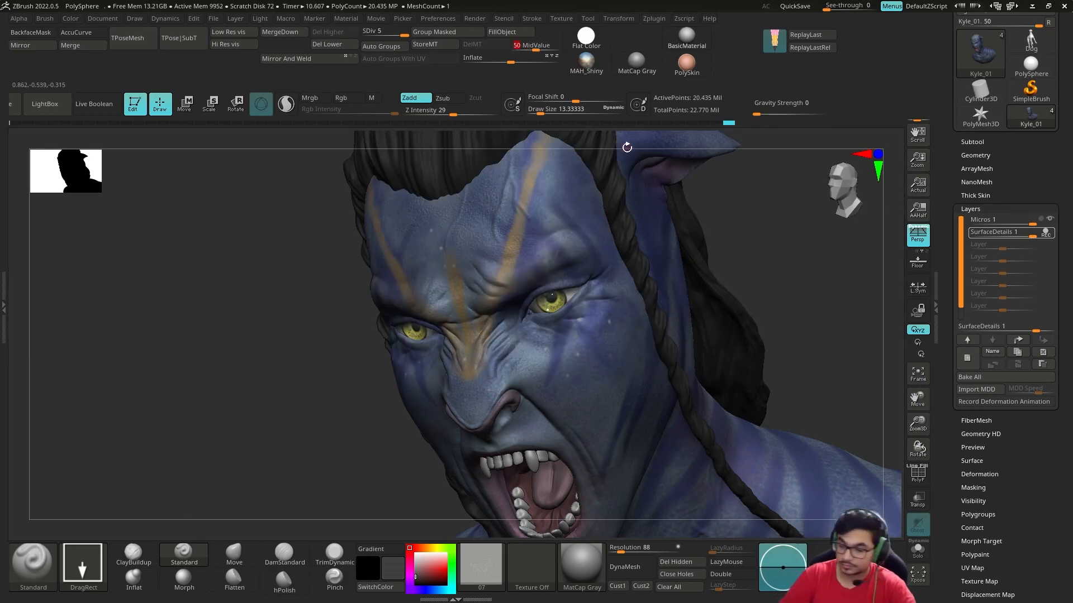
drag(622, 145, 773, 233)
key(space)
mouse_move(721, 413)
mouse_down()
mouse_move(695, 416)
mouse_move(705, 416)
mouse_up()
Stamp skin pores over the brow, forehead and cheek with the loaded skin alpha
ctrl+right_drag(503, 312, 432, 278)
key(f)
drag(730, 343, 779, 299)
key(alt+a)
click(628, 249)
drag(808, 375, 848, 331)
ctrl+right_drag(848, 330, 788, 383)
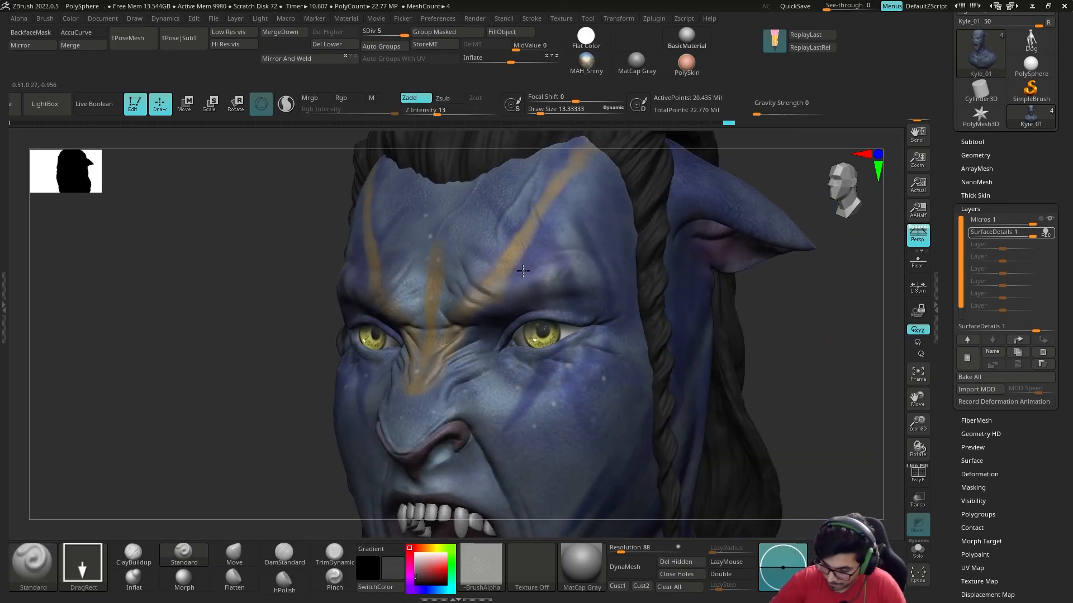
drag(788, 383, 788, 352)
Continue stamping skin pores across the opposite side of the forehead and around the eye
key(comma)
key(comma)
key(b)
key(m)
key(l)
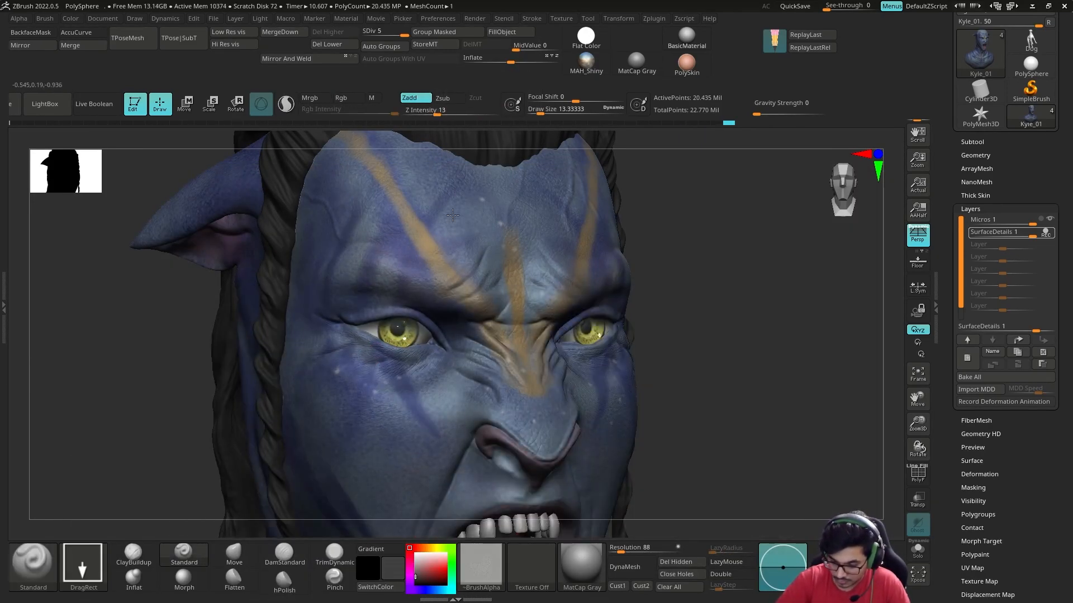
key(f)
drag(689, 371, 727, 365)
Isolate the head, switch to another skin alpha and stamp pores over the side of the face and jaw
key(comma)
key(comma)
drag(332, 429, 575, 465)
drag(440, 291, 426, 396)
drag(443, 476, 300, 322)
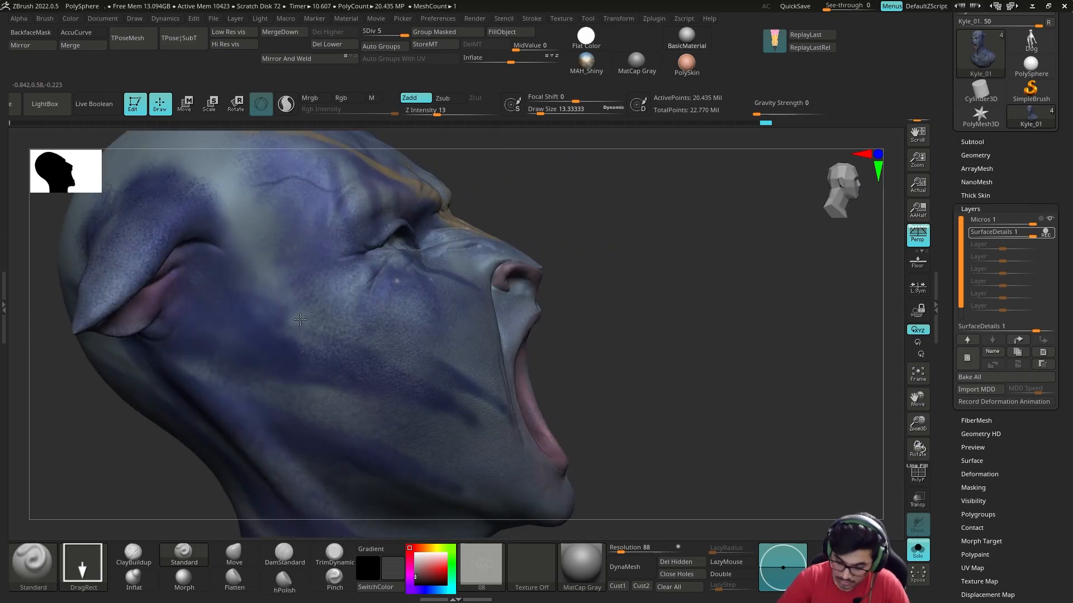
drag(414, 250, 103, 436)
Switch to another skin alpha and stamp skin pores over the side of the neck
key(comma)
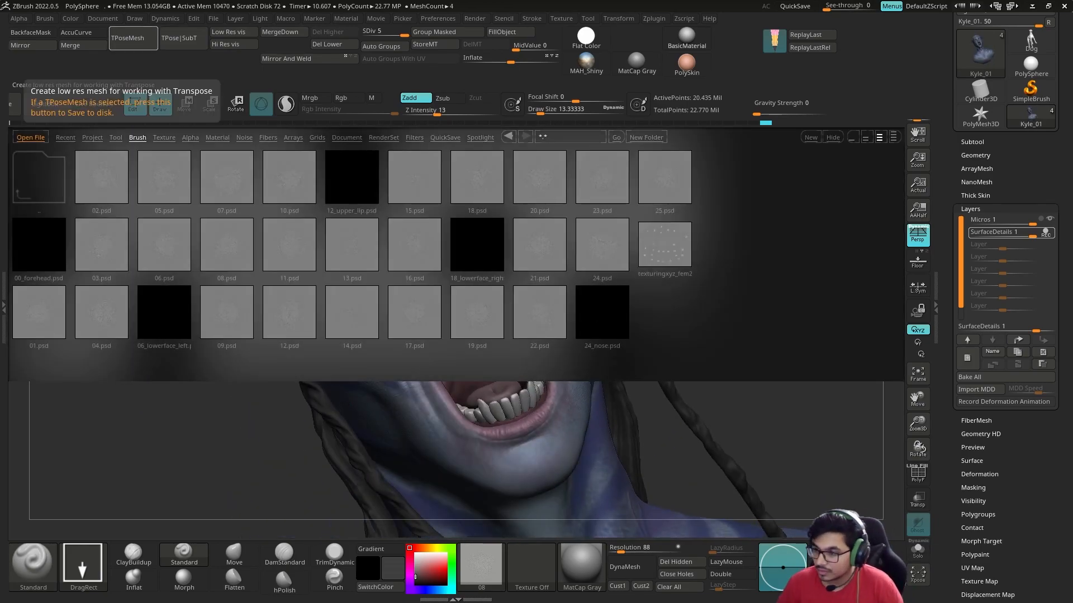
click(49, 101)
drag(455, 390, 564, 324)
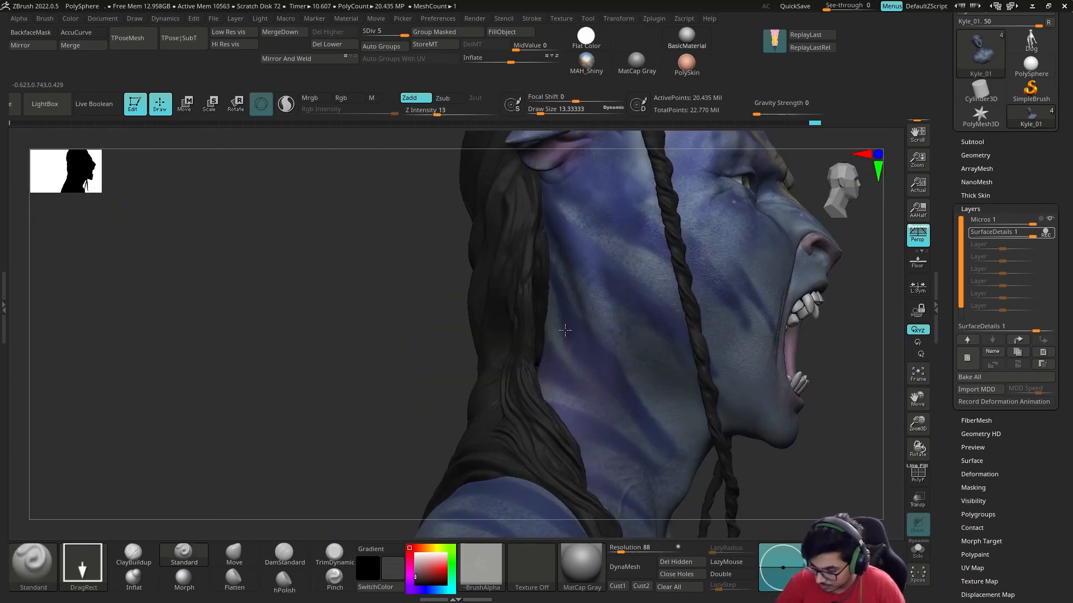
drag(699, 378, 218, 516)
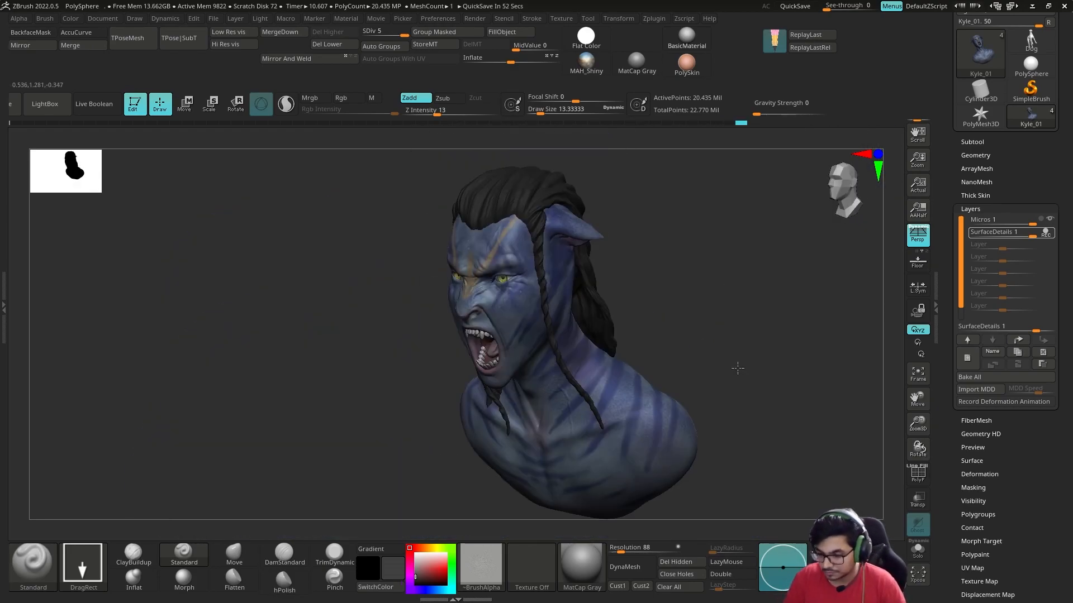
mouse_move(738, 371)
mouse_down()
mouse_move(781, 292)
mouse_move(745, 323)
mouse_move(777, 271)
mouse_move(785, 296)
mouse_move(731, 302)
mouse_up()
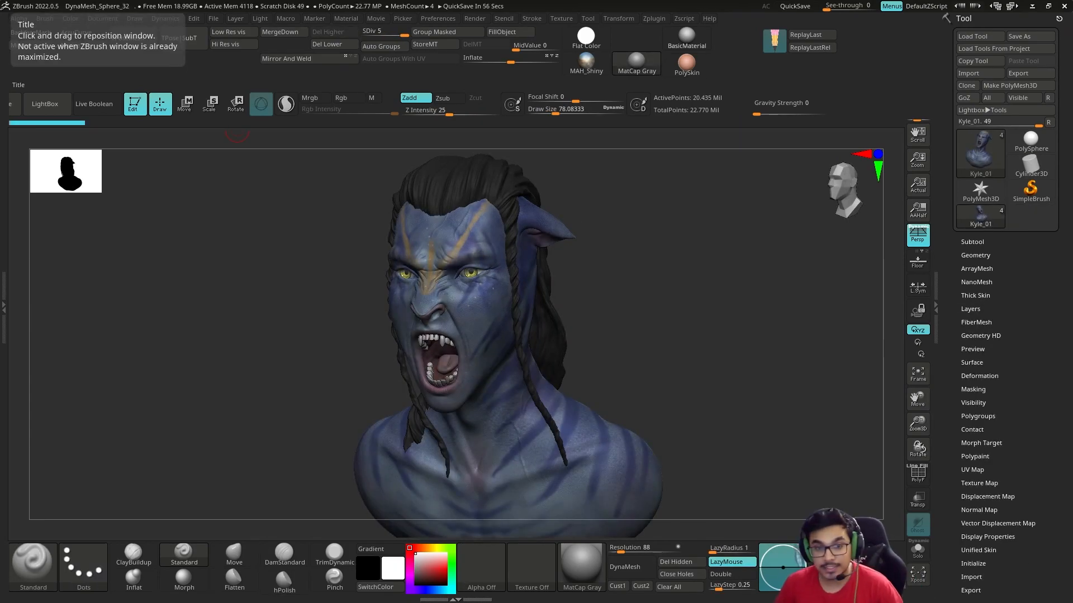
Create a low-res TPoseMesh from the bust's subtools
mouse_move(628, 278)
mouse_down()
mouse_move(625, 306)
mouse_move(599, 340)
mouse_move(670, 335)
mouse_up()
click(146, 38)
click(972, 266)
drag(620, 307, 634, 362)
Rotate the head at the neck on the transpose mesh and transfer the pose back to the subtools
key(ctrl)
mouse_move(586, 409)
mouse_down()
mouse_move(525, 413)
mouse_move(522, 400)
mouse_move(479, 431)
mouse_move(466, 416)
mouse_up()
key(w)
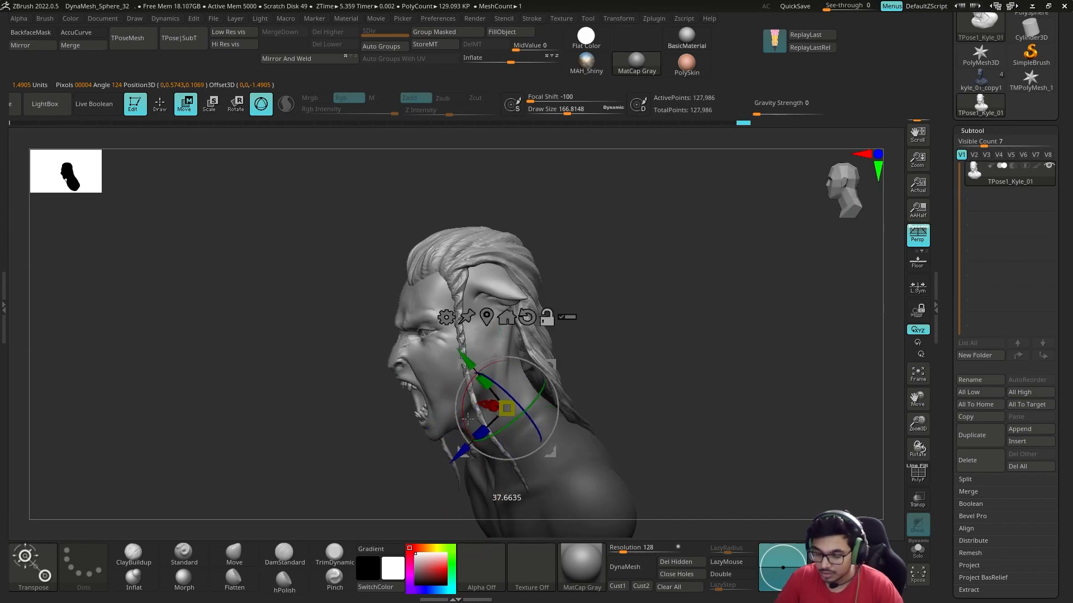
mouse_move(549, 398)
ctrl+right_down()
mouse_move(564, 436)
mouse_move(603, 357)
ctrl+right_up()
key(q)
mouse_move(645, 334)
mouse_down()
mouse_move(633, 360)
mouse_move(708, 329)
mouse_move(623, 368)
mouse_move(609, 357)
mouse_up()
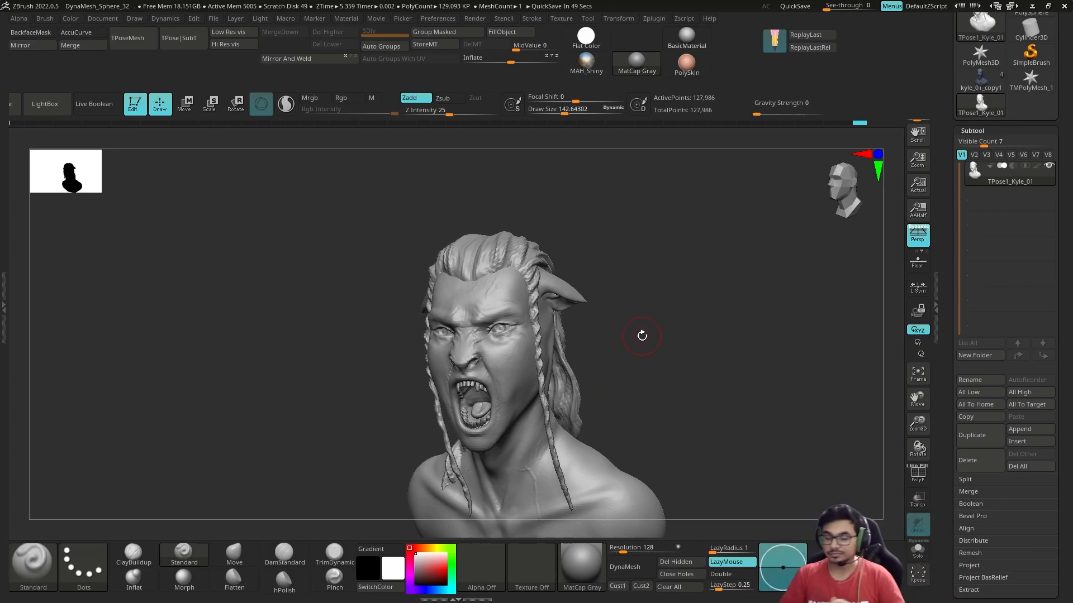
click(186, 42)
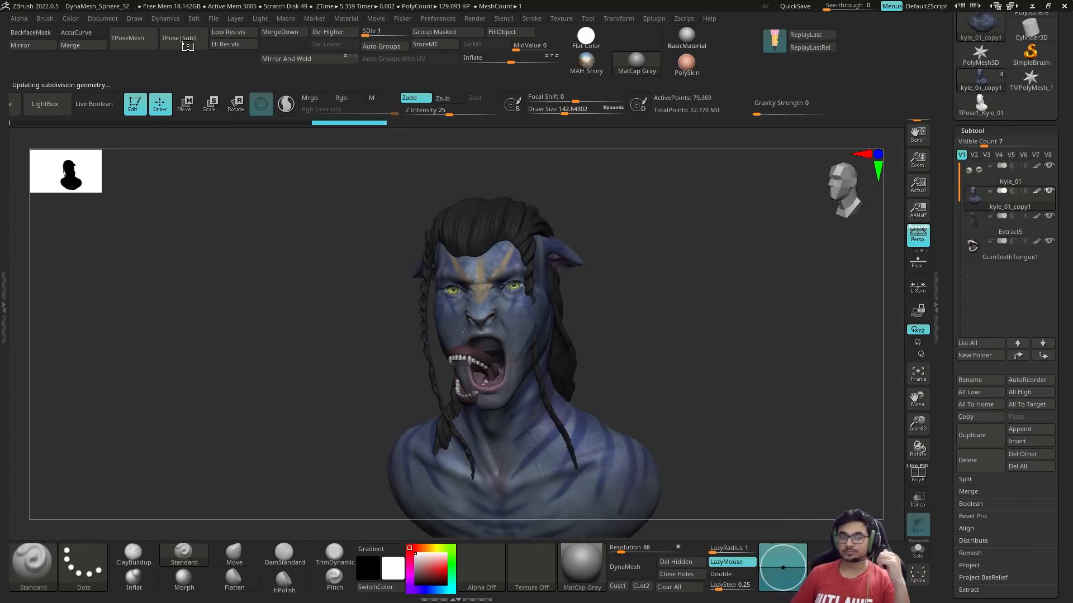
drag(694, 314, 694, 321)
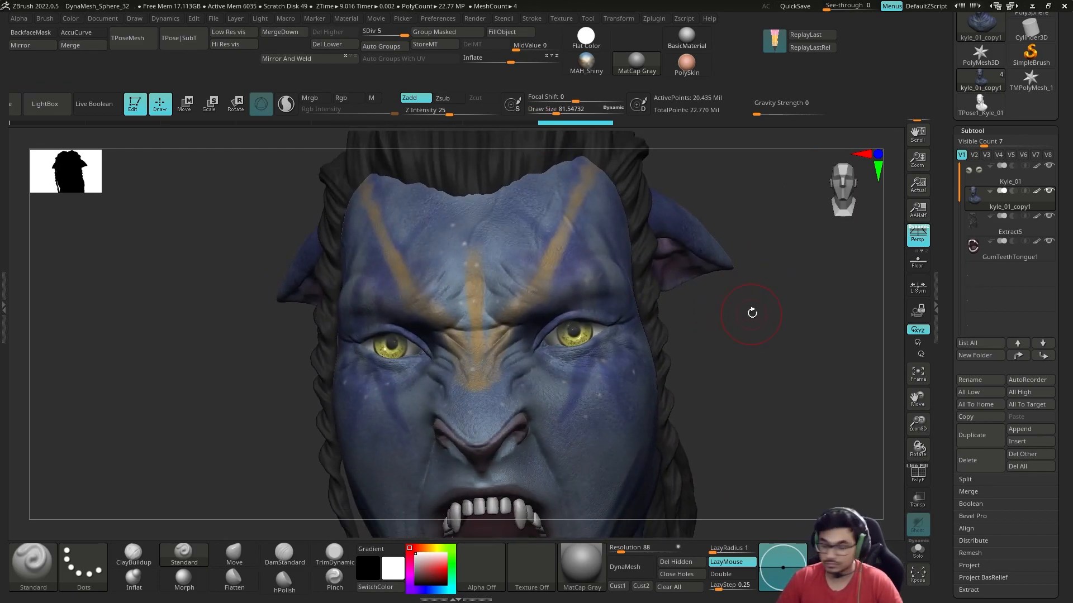
Paint pale lavender highlights above the eye with the Standard brush in Rgb mode at Rgb Intensity 100
mouse_move(751, 311)
mouse_down()
mouse_move(698, 335)
mouse_move(64, 451)
mouse_up()
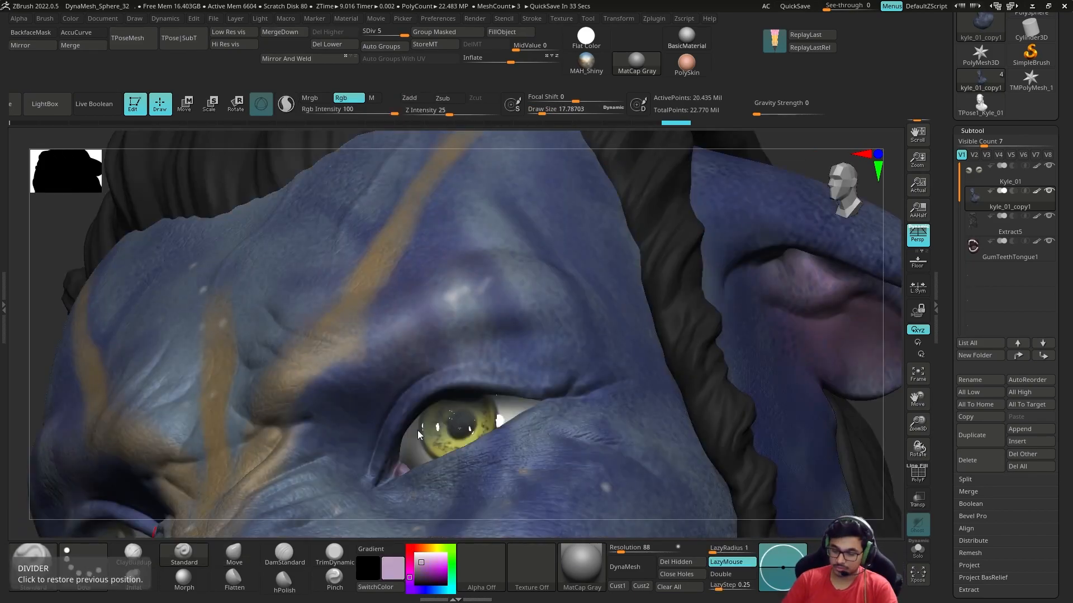
key(b)
key(s)
key(t)
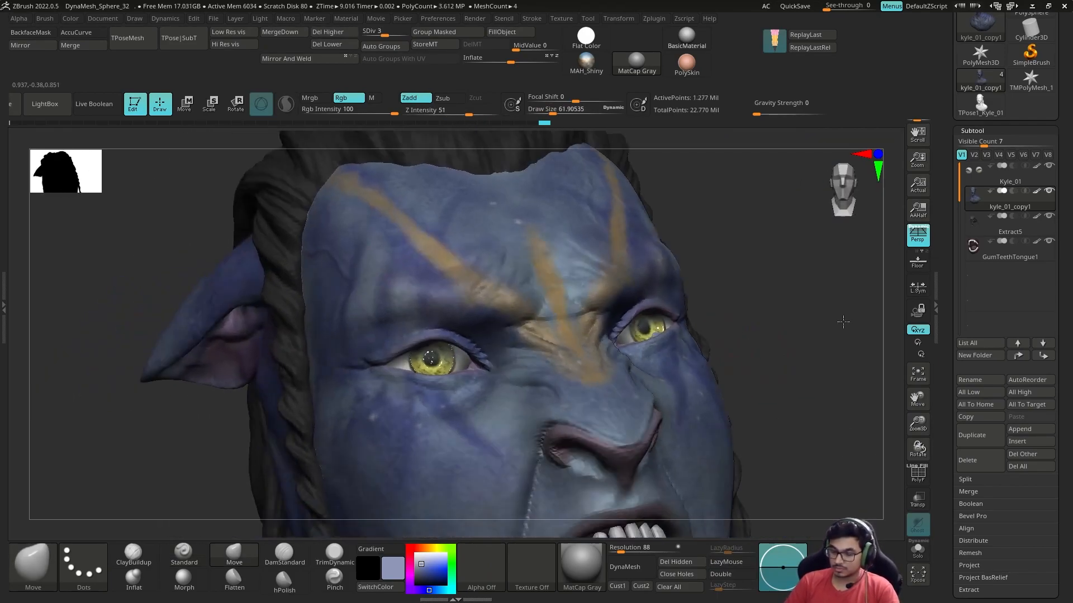
drag(698, 279, 782, 273)
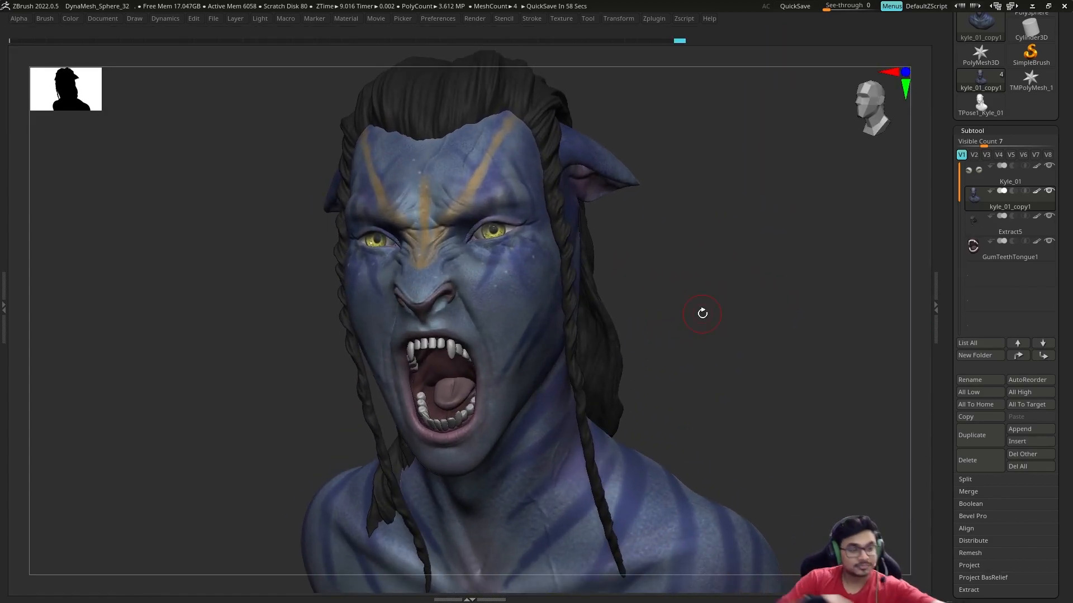
mouse_move(702, 313)
mouse_down()
mouse_move(711, 239)
mouse_move(694, 210)
mouse_move(702, 220)
mouse_move(722, 204)
mouse_move(697, 338)
mouse_move(672, 337)
mouse_move(606, 391)
mouse_move(736, 343)
mouse_move(742, 362)
mouse_move(730, 370)
mouse_move(730, 357)
mouse_move(732, 377)
mouse_move(704, 391)
mouse_move(729, 368)
mouse_up()
key(space)
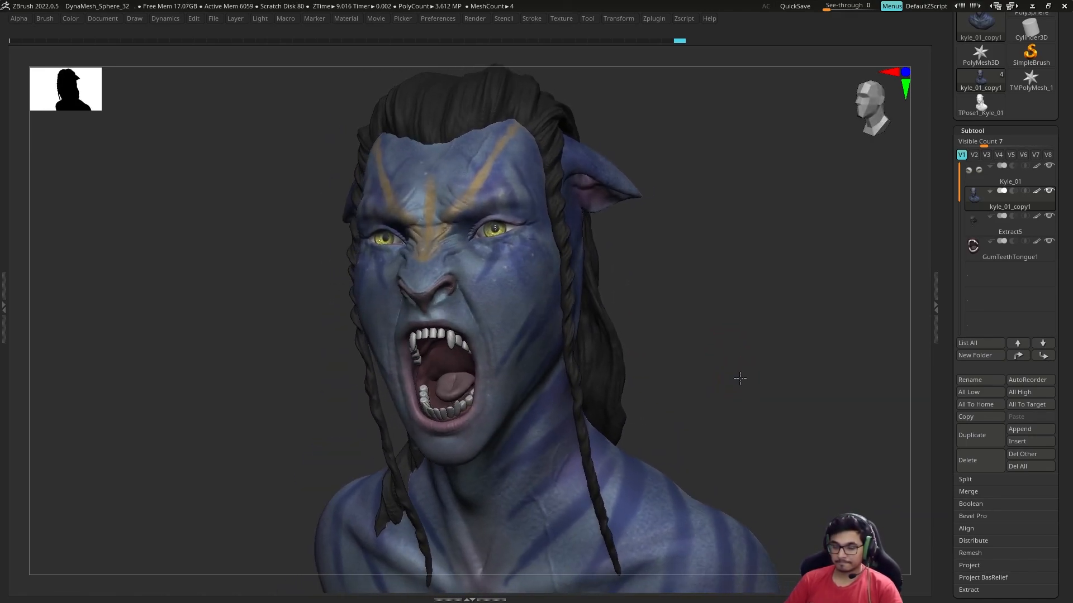
Save the tool as Kyle_02 in the Sculpt_Files folder
scroll(1006, 84, up, 3)
click(1031, 36)
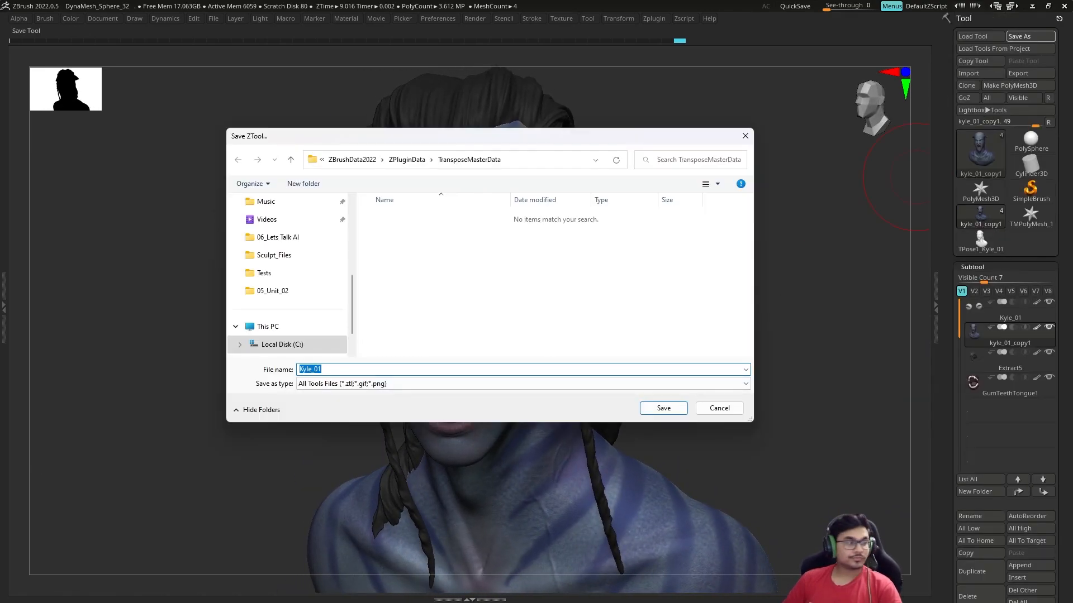
scroll(302, 251, down, 1)
click(274, 219)
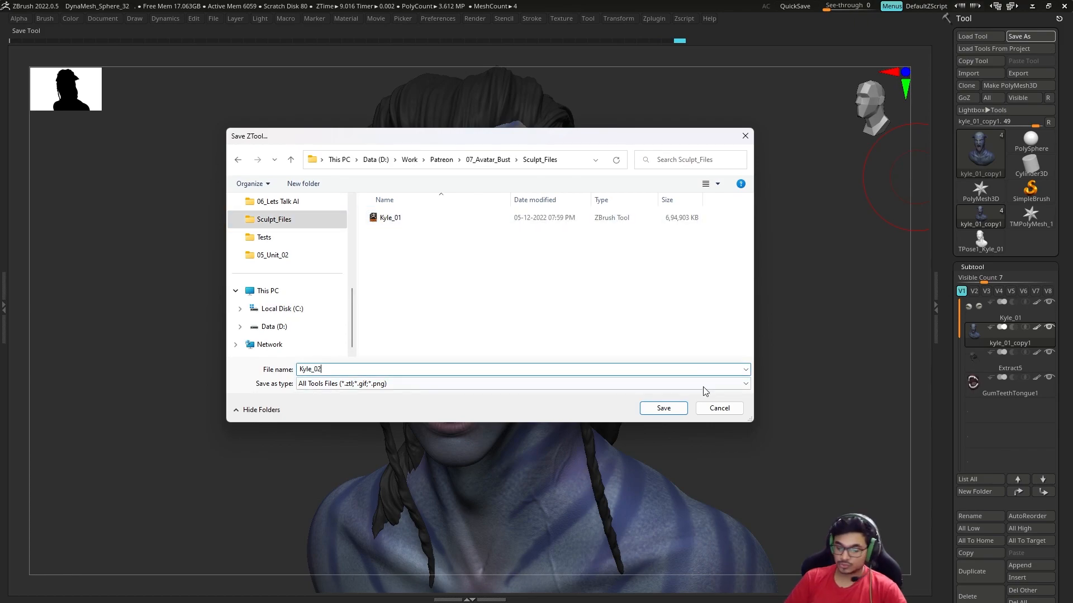
key(Return)
Examine the face and its skin detail from several angles and distances
drag(686, 378, 652, 340)
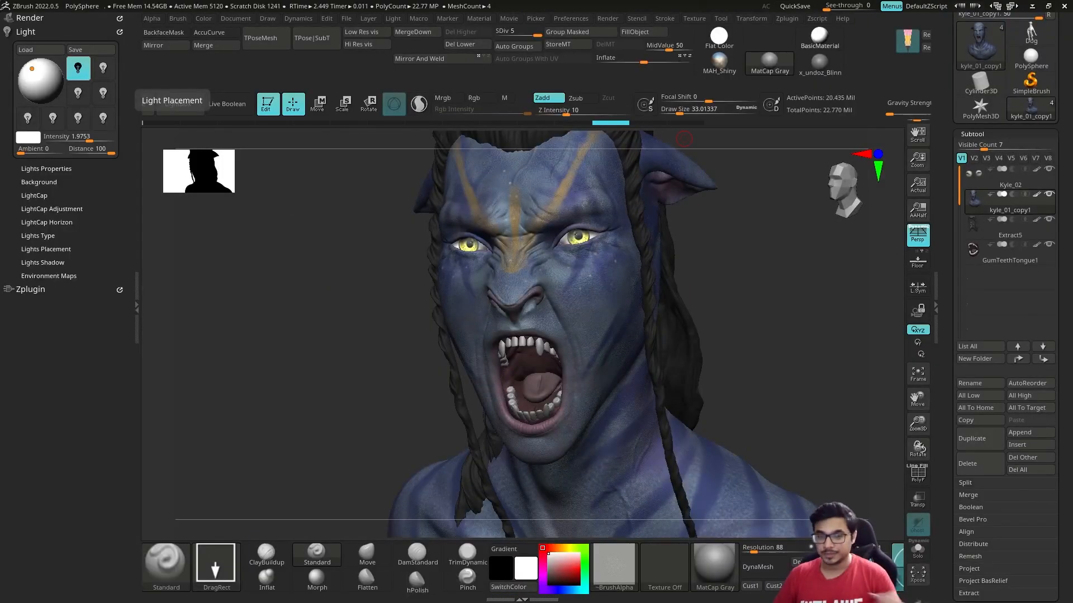
mouse_move(726, 264)
alt+mouse_down()
mouse_move(732, 278)
mouse_move(763, 285)
mouse_move(754, 307)
alt+mouse_up()
drag(515, 276, 379, 187)
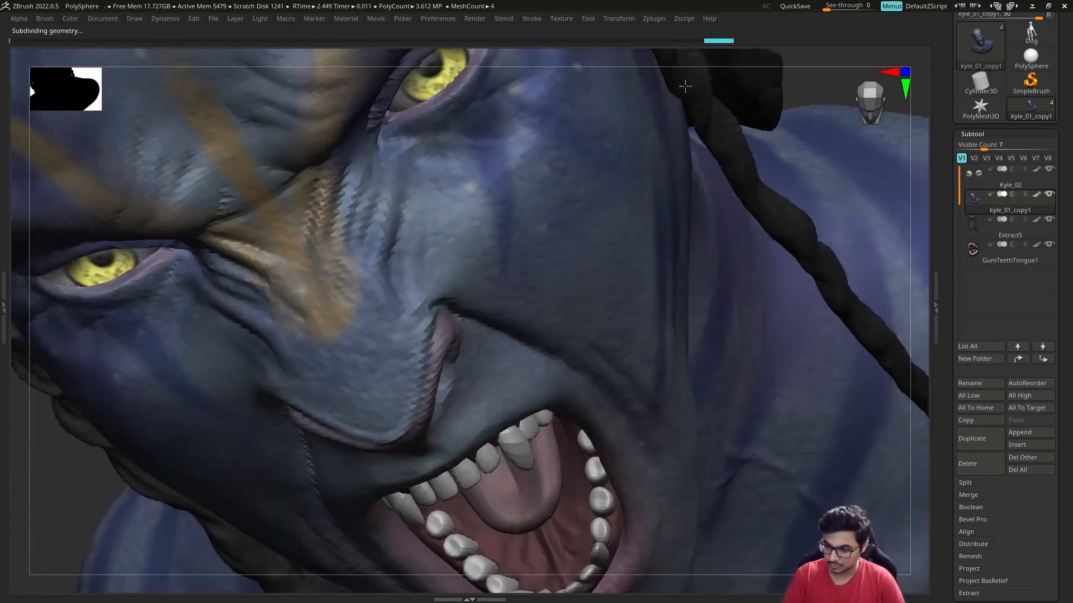
right_drag(685, 86, 234, 534)
drag(235, 534, 391, 525)
alt+drag(670, 391, 397, 294)
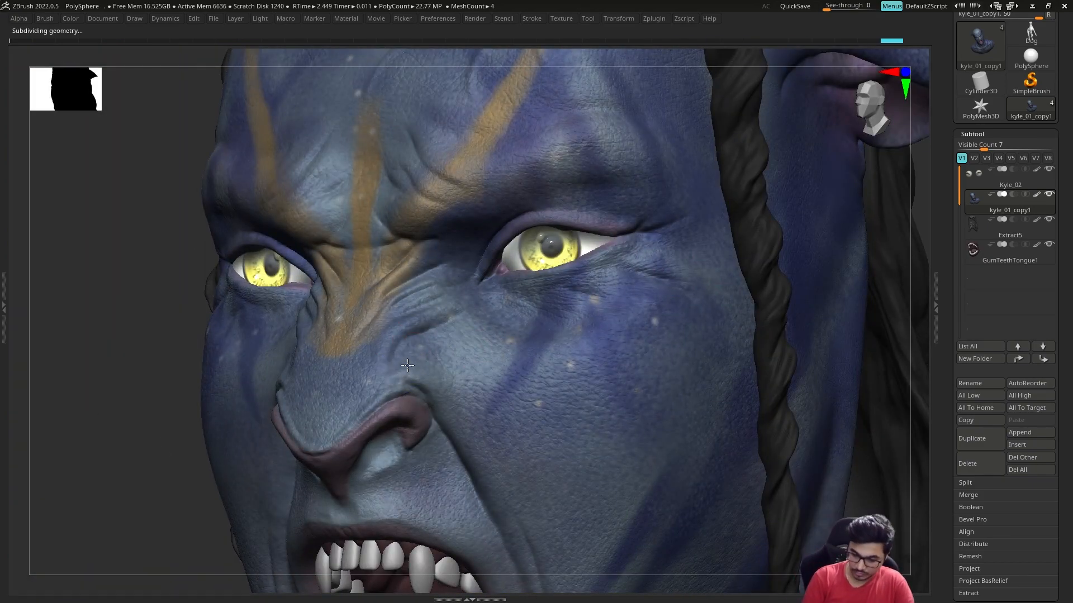
drag(137, 363, 240, 360)
key(Tab)
Smooth the skin beside the nose and refine the nostril crease with DamStandard at subdivision level 4
shift+drag(677, 380, 671, 313)
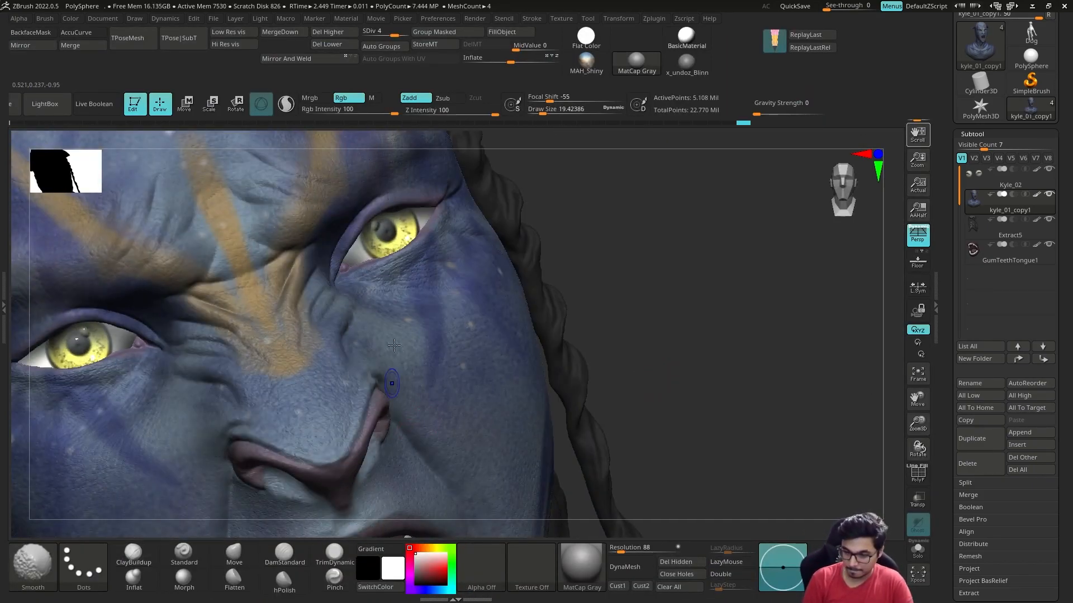
mouse_move(699, 275)
mouse_down()
mouse_move(671, 391)
mouse_move(670, 458)
mouse_up()
click(284, 553)
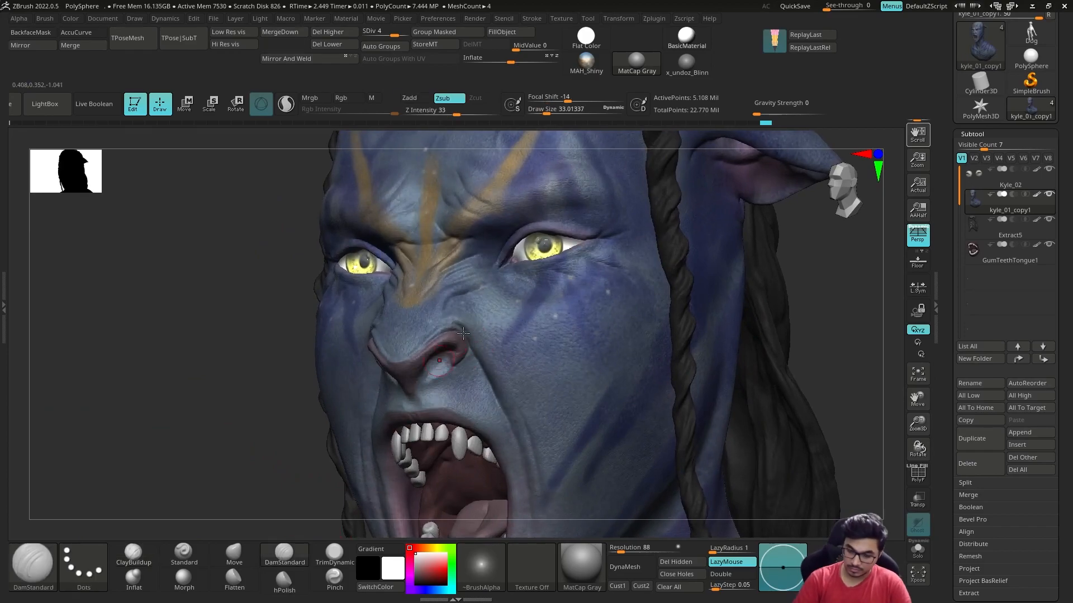
drag(643, 391, 782, 385)
drag(699, 363, 563, 359)
alt+drag(670, 335, 670, 425)
drag(168, 335, 151, 357)
mouse_move(545, 349)
shift+mouse_down()
mouse_move(533, 334)
mouse_move(545, 352)
shift+mouse_up()
Refine the area beneath the nostrils with ClayBuildup at Z Intensity 20 and smooth it
key(d)
drag(698, 364, 782, 358)
shift+drag(413, 424, 400, 438)
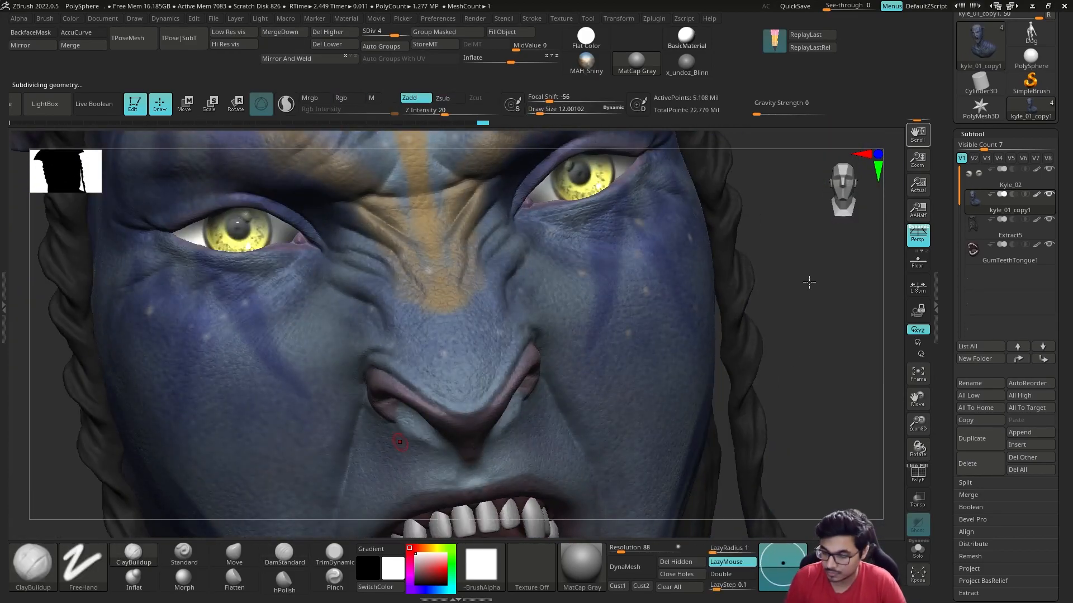
drag(782, 335, 671, 340)
drag(168, 335, 279, 324)
drag(642, 251, 559, 255)
alt+drag(698, 251, 670, 363)
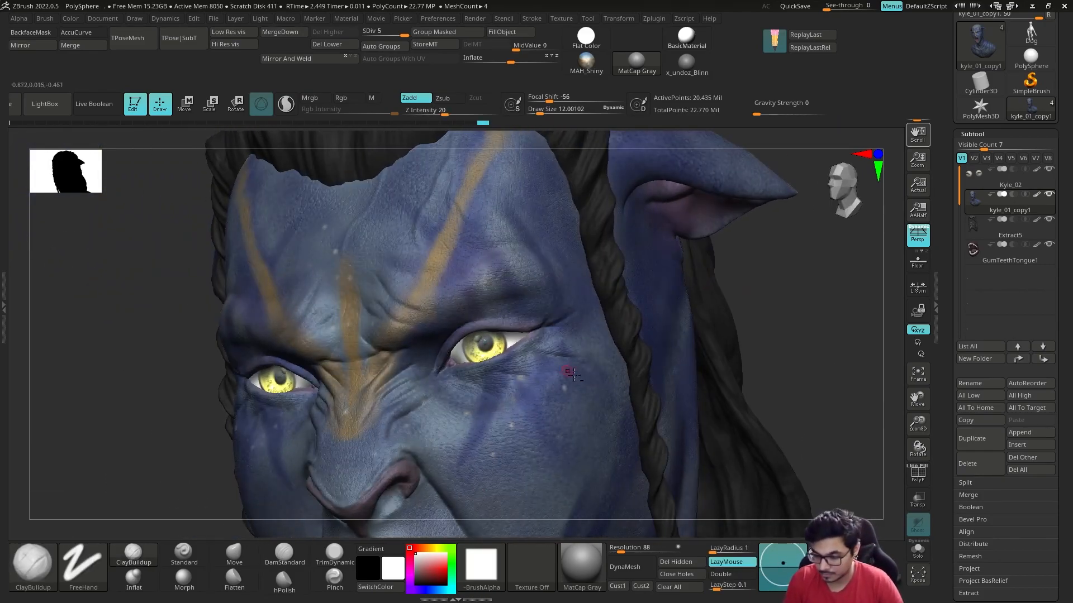
Reshape the outer corners of the eyes with the Move brush, masking the upper eyelid area
click(234, 553)
drag(515, 358, 517, 362)
drag(731, 346, 790, 343)
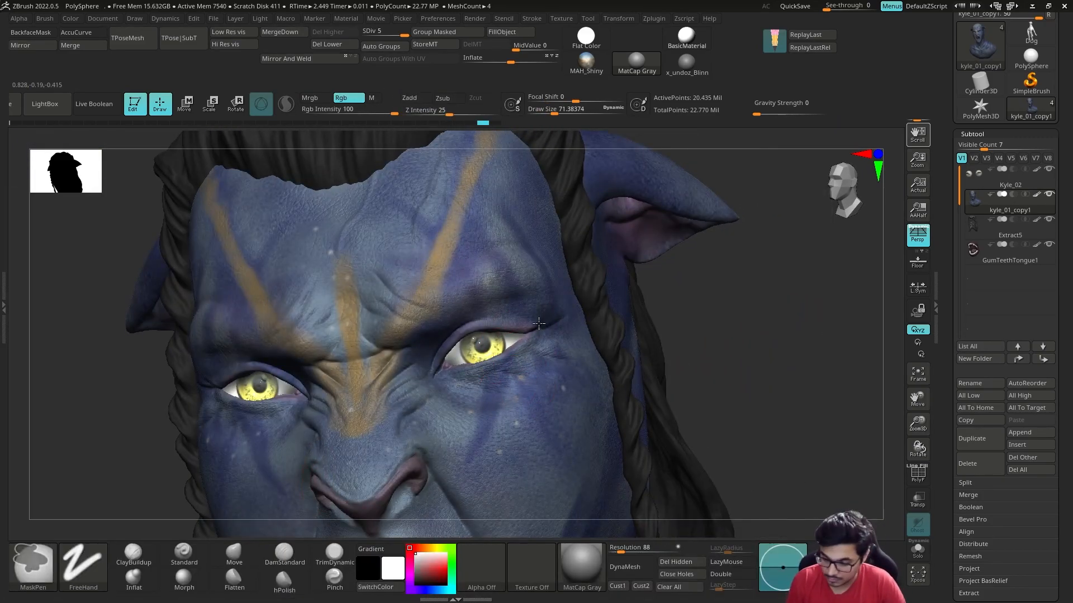
mouse_move(527, 315)
ctrl+mouse_down()
mouse_move(438, 353)
mouse_move(473, 333)
ctrl+mouse_up()
drag(726, 335, 827, 330)
drag(614, 275, 586, 282)
drag(309, 376, 311, 371)
drag(643, 291, 592, 288)
Drop the head to subdivision level 1 and reshape the brow above one eye with a large Move brush
key(s)
click(491, 338)
key(shift+d)
key(shift+d)
key(shift+d)
key(shift+d)
click(628, 19)
click(657, 357)
mouse_move(603, 363)
alt+mouse_down()
mouse_move(601, 319)
mouse_move(525, 329)
mouse_move(620, 318)
mouse_move(598, 336)
mouse_move(603, 363)
alt+mouse_up()
click(627, 19)
key(s)
click(475, 347)
drag(465, 353, 467, 346)
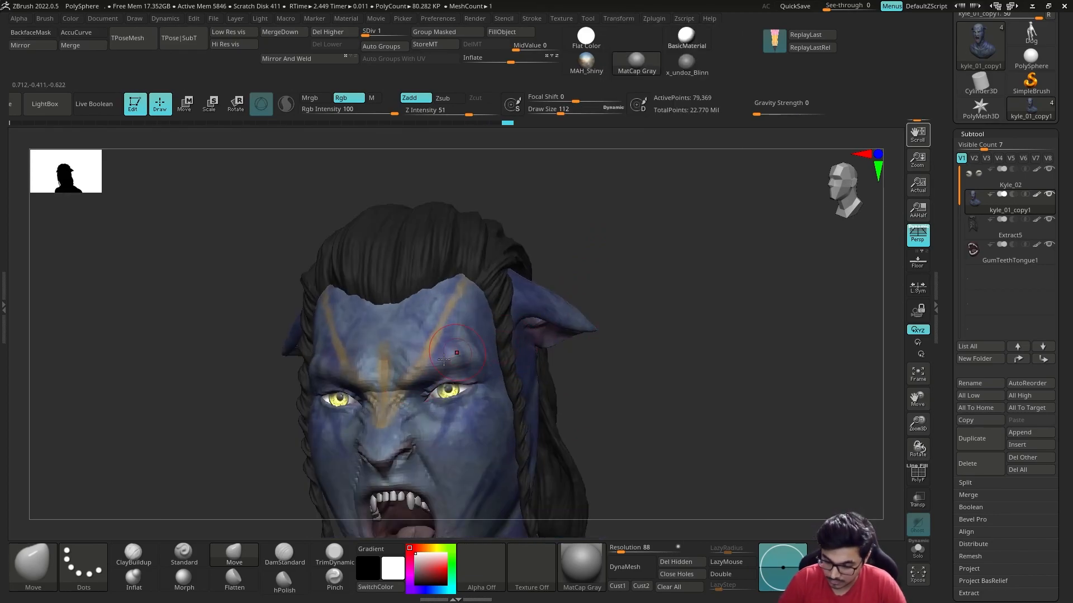
Reshape the opposite brow with the Move brush and raise the head to subdivision level 3
drag(592, 280, 659, 287)
drag(358, 366, 355, 358)
drag(515, 289, 470, 290)
key(d)
key(d)
Build up the brow beside the inner corner of the eye with ClayBuildup at Z Intensity 20 and smooth it
mouse_move(592, 357)
alt+mouse_down()
mouse_move(567, 350)
mouse_move(592, 391)
alt+mouse_up()
drag(593, 313, 624, 269)
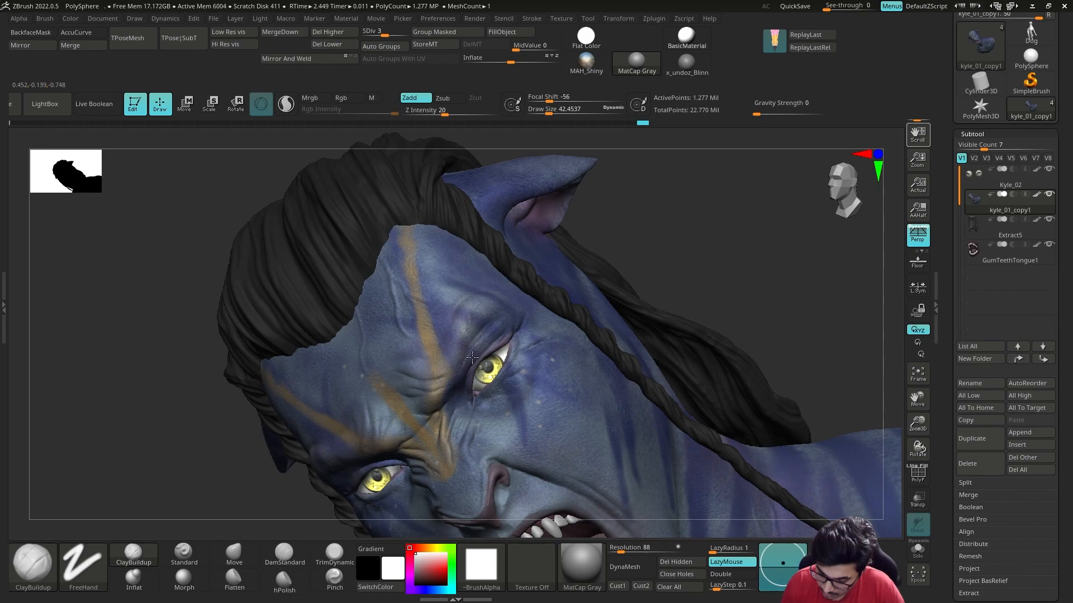
drag(472, 357, 468, 369)
shift+drag(468, 369, 472, 357)
mouse_move(660, 235)
alt+mouse_down()
mouse_move(587, 312)
mouse_move(670, 170)
mouse_move(631, 212)
alt+mouse_up()
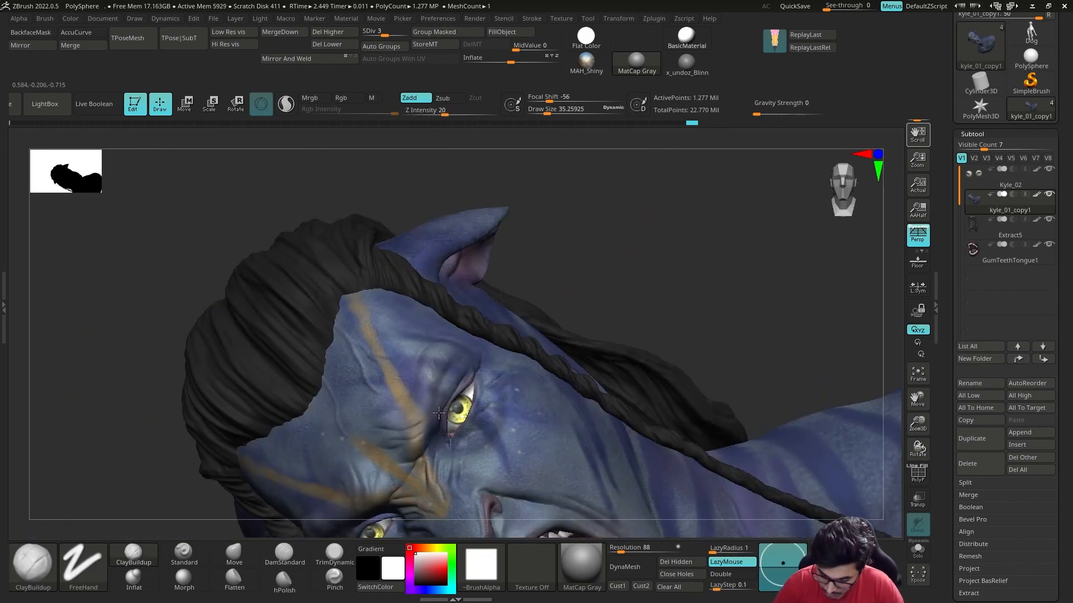
Add further ClayBuildup strokes to the fold between brow and upper eyelid and smooth the surrounding skin
drag(437, 428, 445, 407)
drag(625, 234, 609, 263)
drag(456, 397, 466, 385)
mouse_move(631, 224)
alt+mouse_down()
mouse_move(579, 280)
mouse_move(609, 246)
alt+mouse_up()
alt+drag(609, 224, 631, 268)
drag(440, 399, 447, 413)
mouse_move(614, 224)
mouse_down()
mouse_move(649, 330)
mouse_move(637, 235)
mouse_up()
shift+drag(498, 306, 489, 327)
Build up the upper eyelid and brow folds around the opposite eye with a smaller ClayBuildup brush, smoothing between strokes
mouse_move(659, 224)
mouse_down()
mouse_move(605, 297)
mouse_move(818, 325)
mouse_move(794, 346)
mouse_up()
mouse_move(692, 358)
mouse_down()
mouse_move(752, 352)
mouse_move(693, 335)
mouse_up()
key(s)
drag(760, 319, 756, 318)
drag(751, 322, 731, 330)
shift+drag(447, 442, 431, 455)
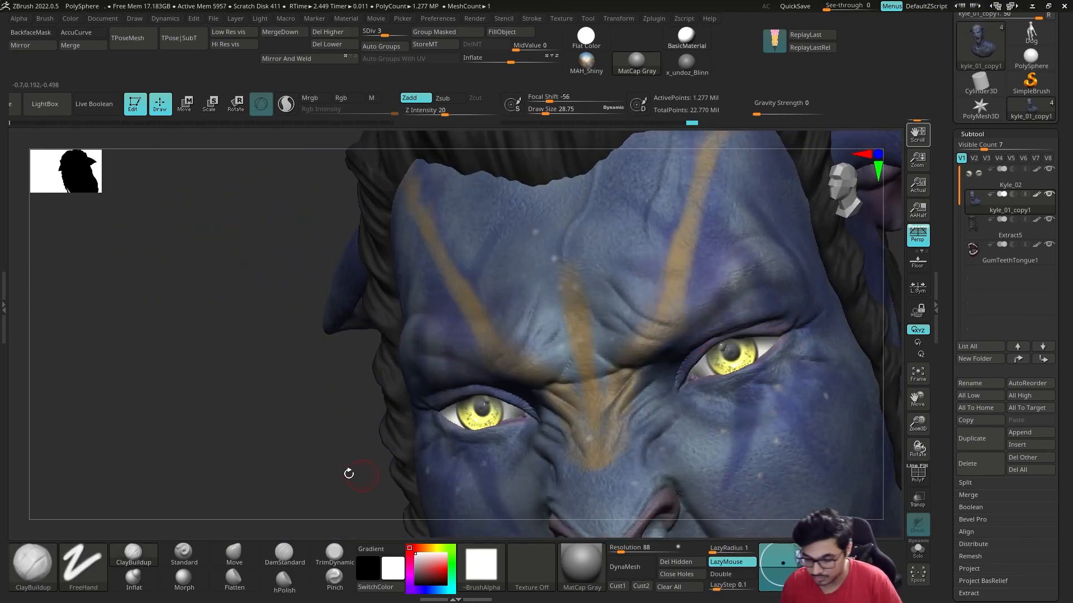
drag(335, 464, 399, 458)
drag(469, 387, 430, 387)
drag(600, 385, 609, 394)
Carve the crease beside the nose bridge with DamStandard and return to the ClayBuildup brush
mouse_move(781, 346)
alt+mouse_down()
mouse_move(768, 316)
mouse_move(806, 266)
mouse_move(726, 313)
alt+mouse_up()
key(d)
key(b)
key(d)
key(s)
mouse_move(581, 315)
mouse_down()
mouse_move(687, 359)
mouse_move(421, 439)
mouse_move(587, 396)
mouse_up()
key(shift+d)
key(b)
key(c)
key(b)
Examine the reworked brows and eyes from full-head and close-up views
mouse_move(755, 400)
alt+mouse_down()
mouse_move(726, 336)
mouse_move(559, 392)
alt+mouse_up()
mouse_move(559, 391)
alt+mouse_down()
mouse_move(478, 433)
mouse_move(740, 359)
mouse_move(682, 357)
alt+mouse_up()
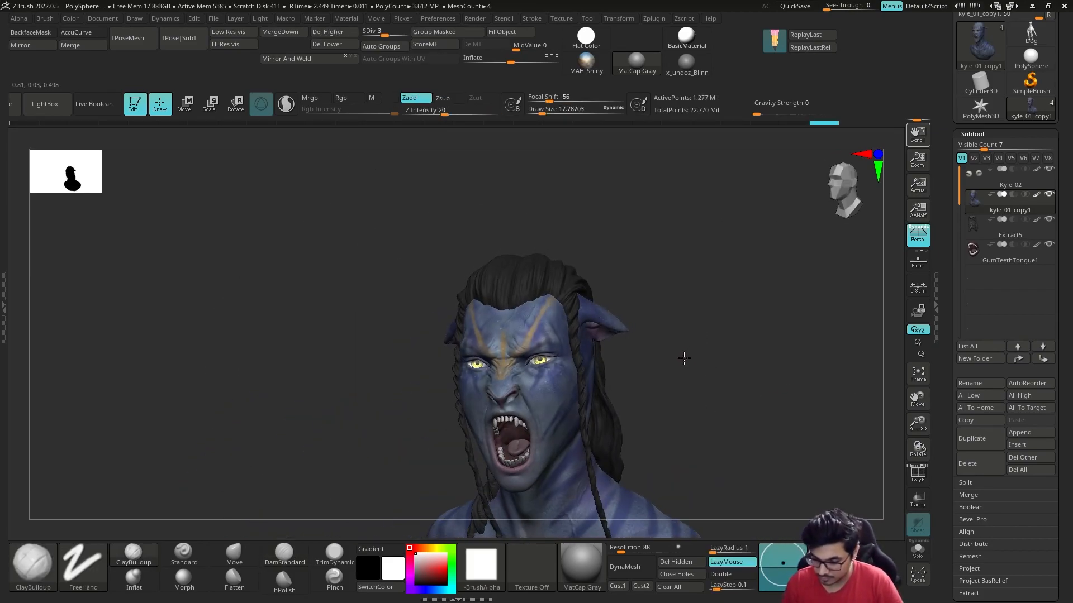
alt+drag(691, 428, 356, 550)
key(b)
key(d)
key(s)
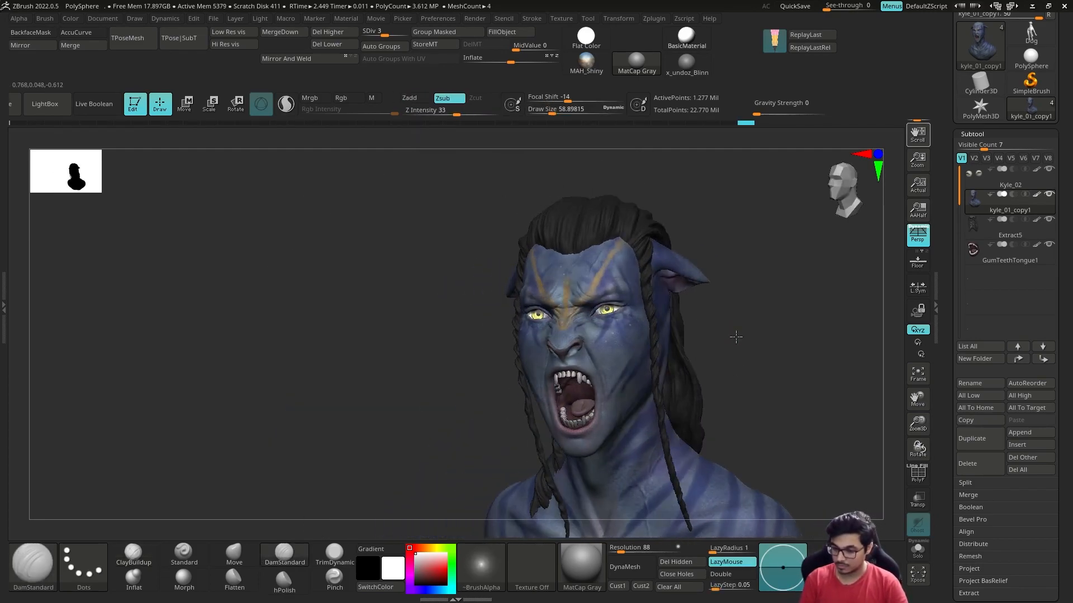
mouse_move(680, 335)
mouse_down()
mouse_move(700, 330)
mouse_move(690, 280)
mouse_move(701, 257)
mouse_up()
key(b)
key(m)
key(v)
key(ctrl)
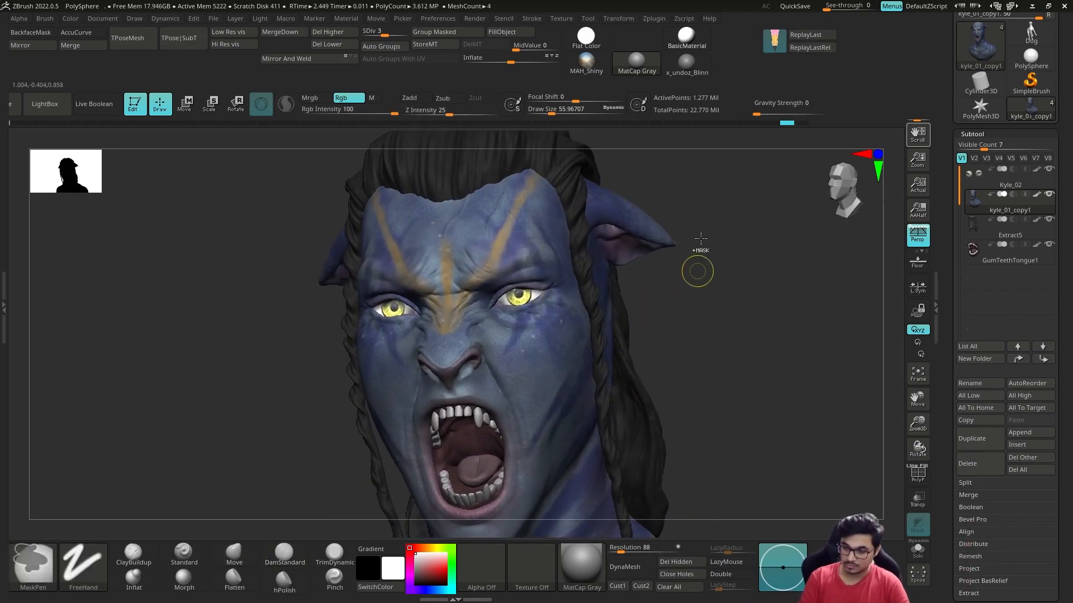
key(shift+d)
drag(703, 265, 718, 358)
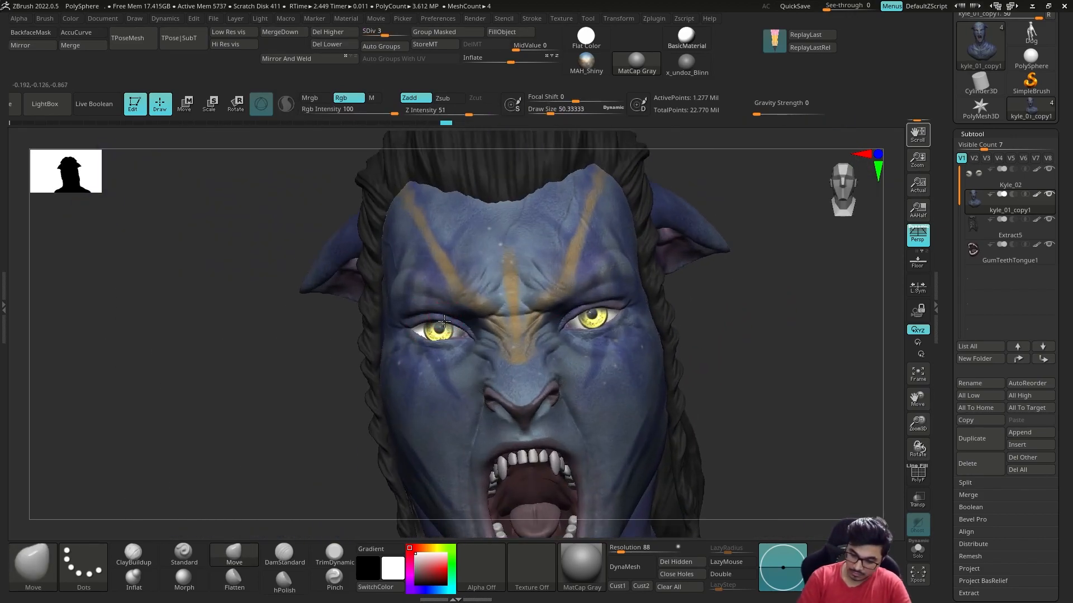
Select the eyes subtool, mask one eyeball, and rotate and reposition the other with the gizmo
key(f)
mouse_move(706, 307)
mouse_down()
mouse_move(749, 328)
mouse_move(625, 336)
mouse_move(698, 341)
mouse_up()
alt+click(479, 320)
key(w)
key(q)
key(alt+s)
ctrl+drag(438, 300, 363, 355)
key(alt+s)
key(w)
drag(483, 334, 483, 347)
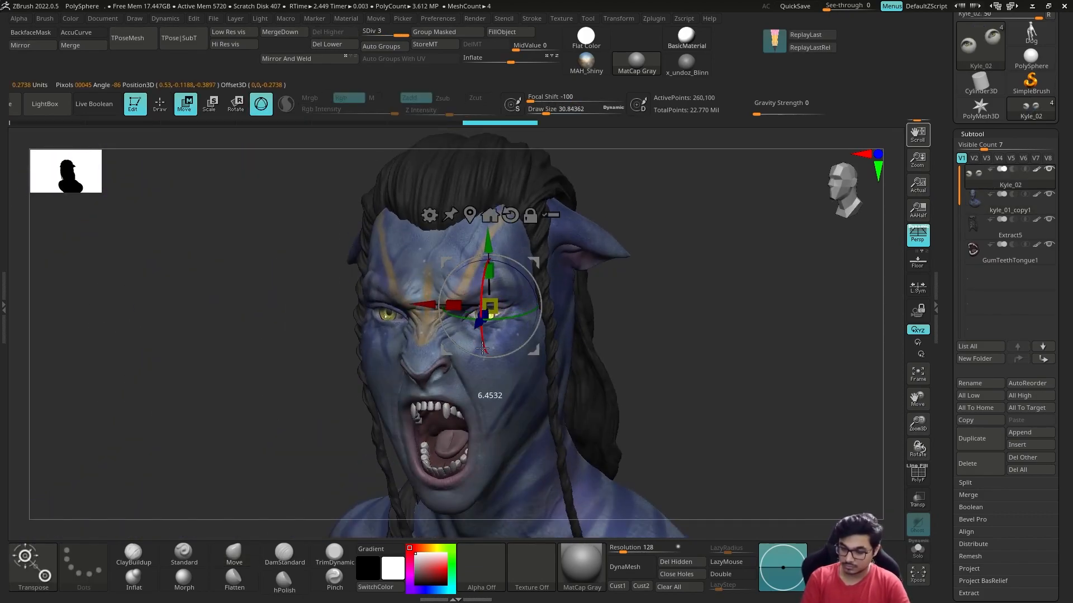
drag(670, 324, 681, 316)
drag(490, 317, 479, 311)
Invert the mask and slightly rotate the other eyeball with the gizmo
key(q)
ctrl+click(671, 307)
key(w)
mouse_move(670, 307)
mouse_down()
mouse_move(696, 292)
mouse_move(698, 330)
mouse_up()
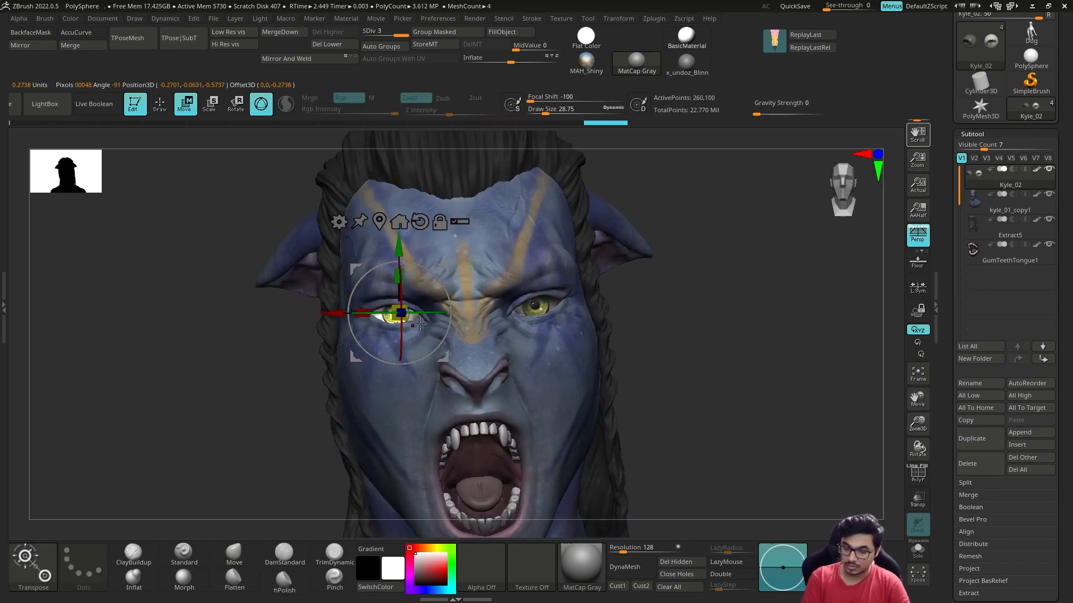
drag(400, 338, 400, 339)
key(q)
Choose ClayBuildup, reselect the kyle_01_copy1 head subtool and raise it to subdivision level 5
mouse_move(652, 375)
alt+mouse_down()
mouse_move(651, 342)
mouse_move(682, 336)
mouse_move(685, 347)
mouse_move(673, 335)
alt+mouse_up()
mouse_move(673, 358)
mouse_down()
mouse_move(654, 376)
mouse_move(693, 369)
mouse_up()
alt+drag(693, 369, 668, 384)
key(s)
drag(668, 384, 690, 369)
mouse_move(690, 369)
alt+mouse_down()
mouse_move(708, 370)
mouse_move(704, 386)
alt+mouse_up()
key(b)
key(c)
key(b)
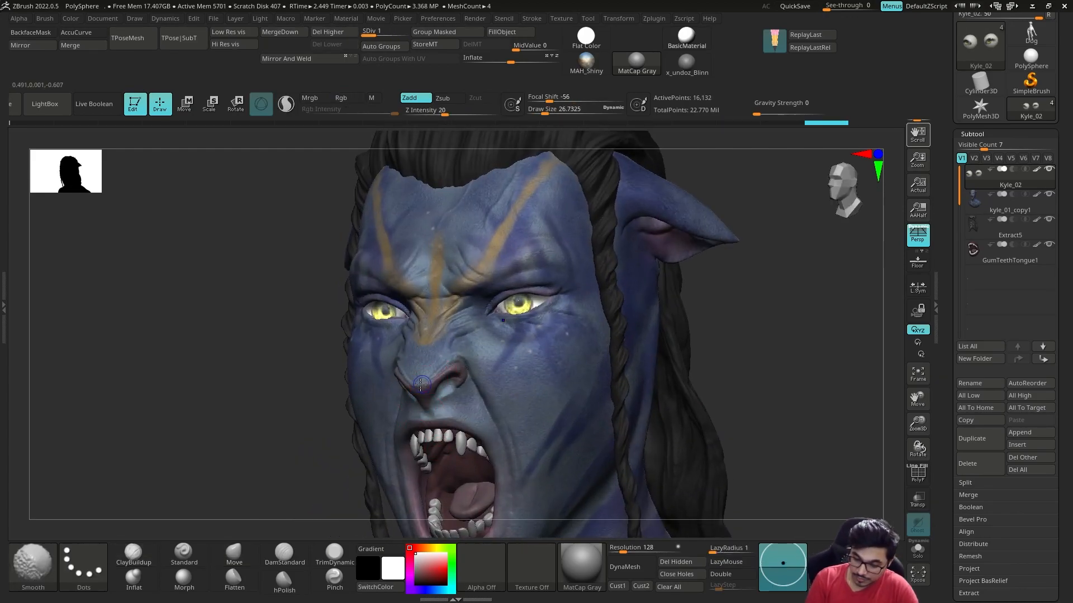
alt+drag(426, 383, 426, 424)
alt+click(338, 447)
key(d)
alt+drag(527, 424, 720, 356)
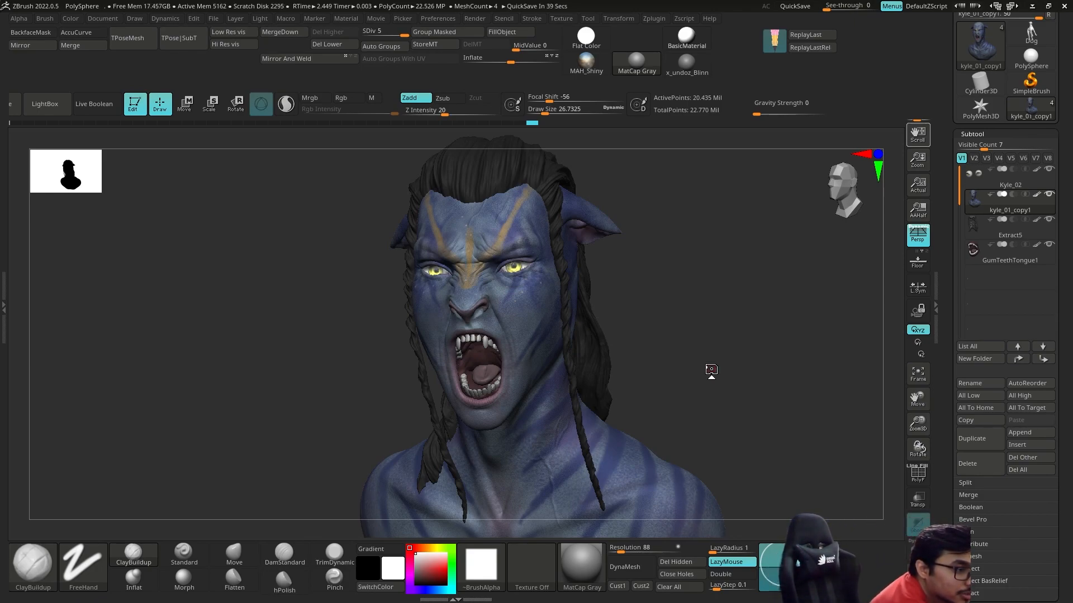
Review the whole bust in three-quarter view with the interface palettes hidden
alt+drag(653, 273, 672, 342)
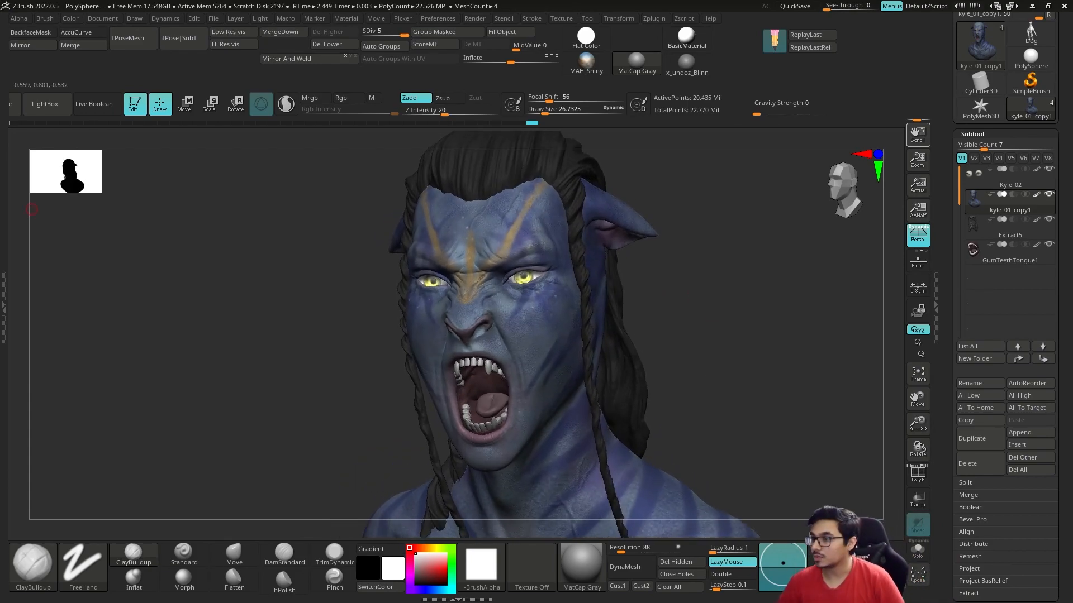
drag(693, 280, 709, 407)
key(Tab)
scroll(1067, 91, up, 3)
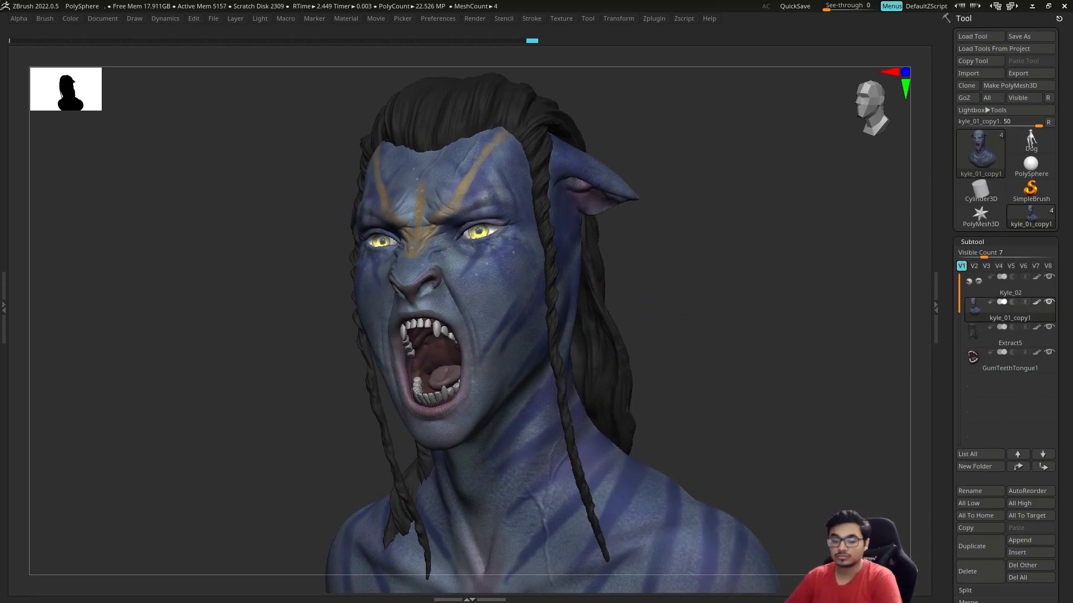
Save the whole screaming bust with all its subtools as a tool file, accepting the proposed file name
key(ctrl+s)
key(Return)
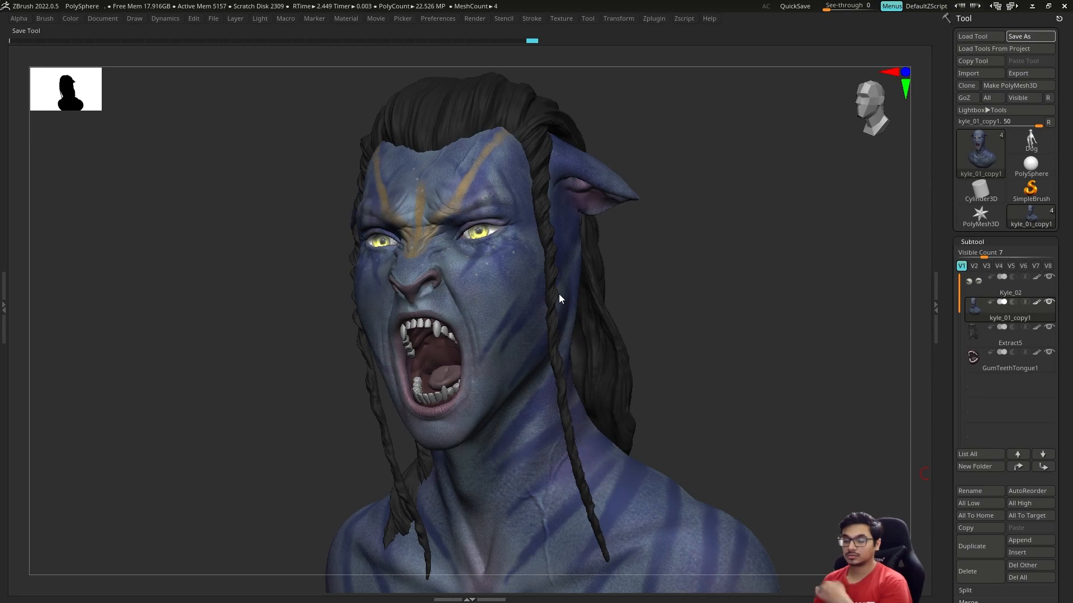